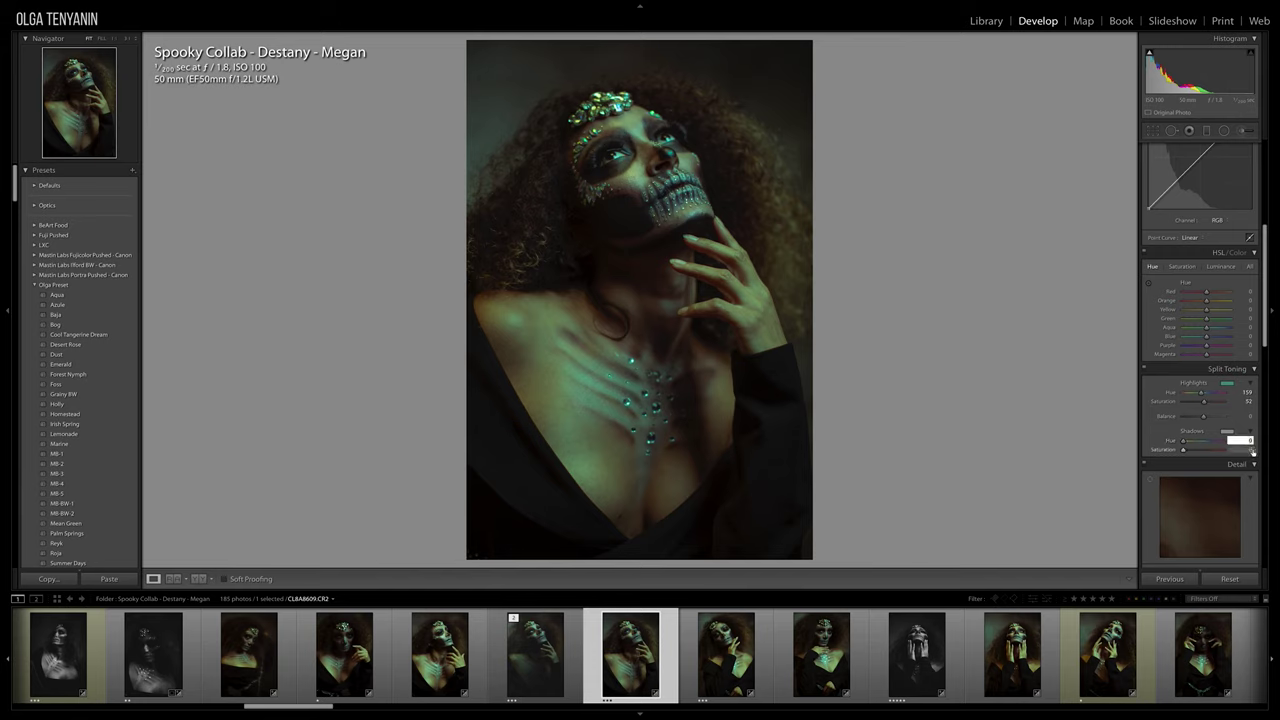
Step: Set the split-toning shadow saturation to 11 and fine-tune the Highlights adjustment
click(1250, 450)
text(11)
drag(1266, 317, 1269, 224)
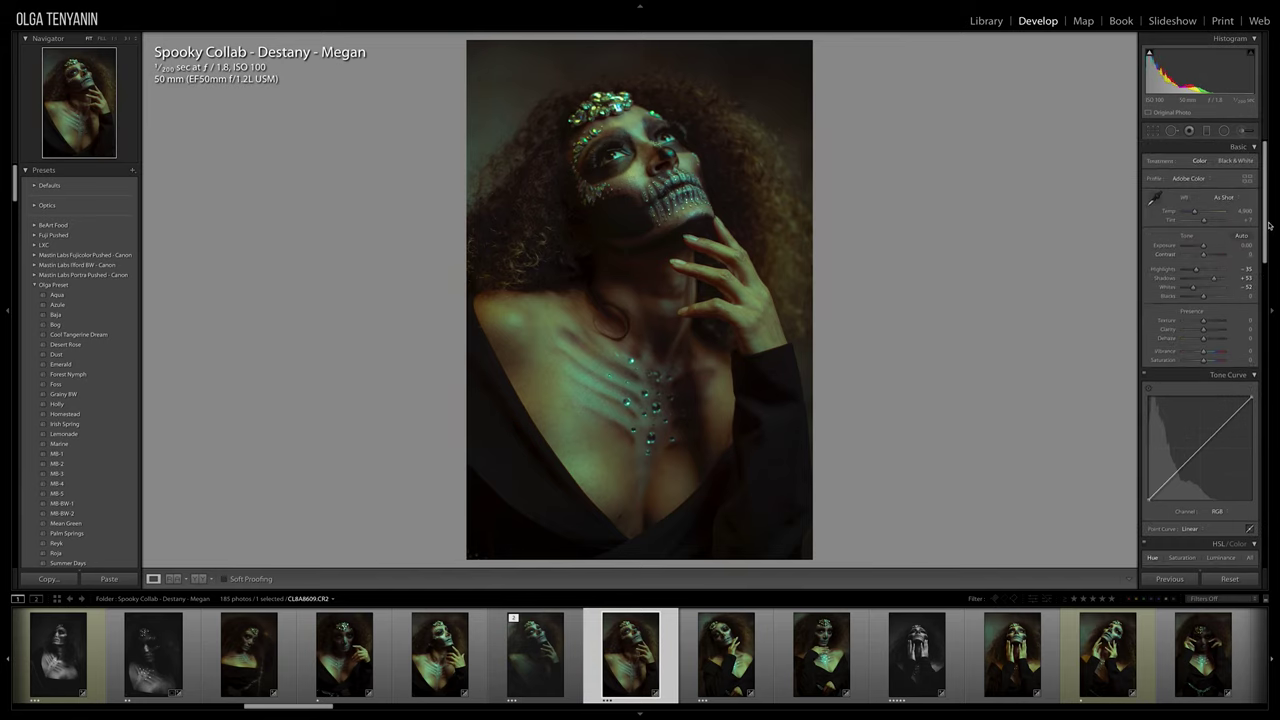
drag(1196, 269, 1198, 269)
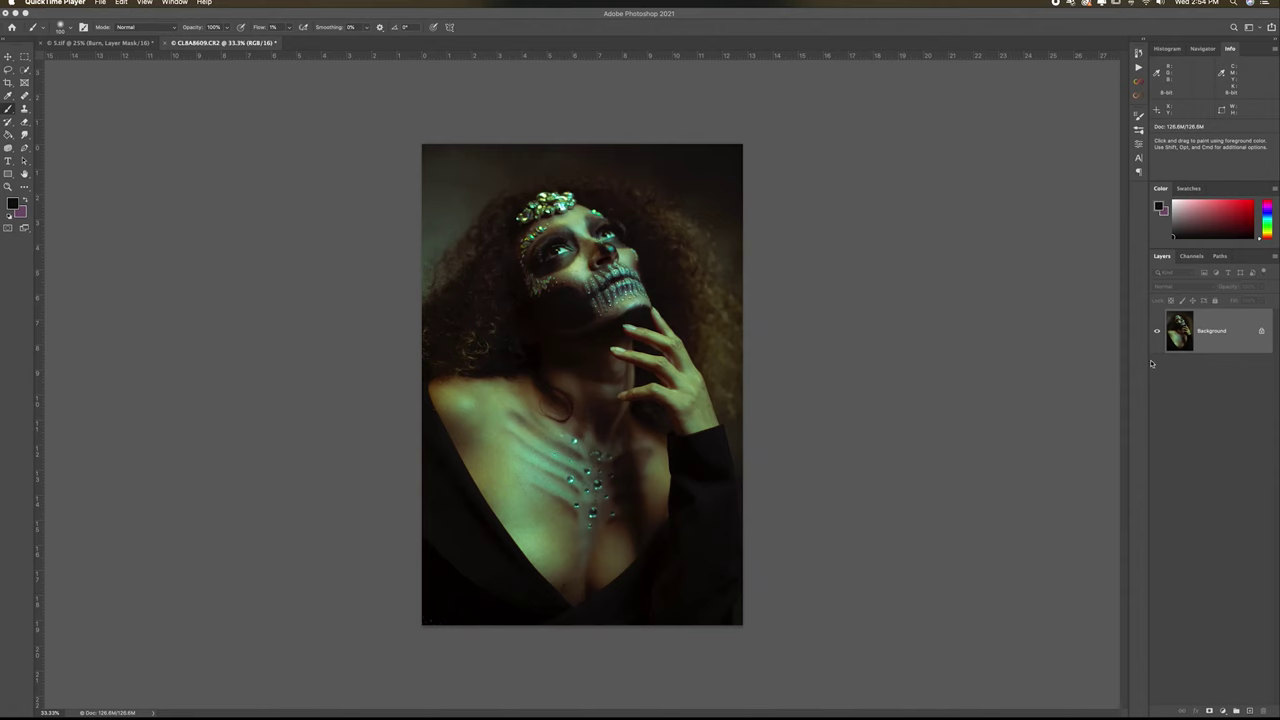
Step: In Photoshop, duplicate the portrait's Background layer onto a new layer
click(8, 56)
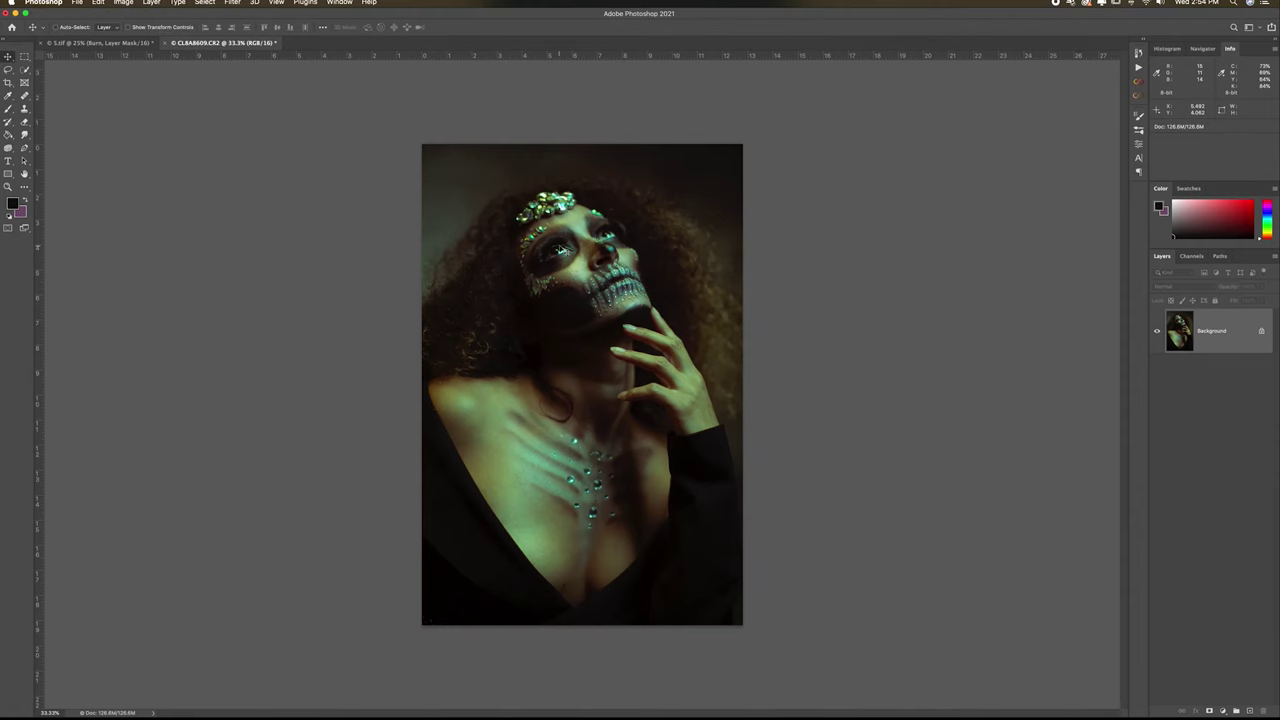
key(super+j)
Step: Use the Healing Brush with sampled skin to clean up blemishes on the bright cheek between the eye and the mouth
key(super+plus)
key(super+plus)
key(super+plus)
drag(622, 66, 634, 361)
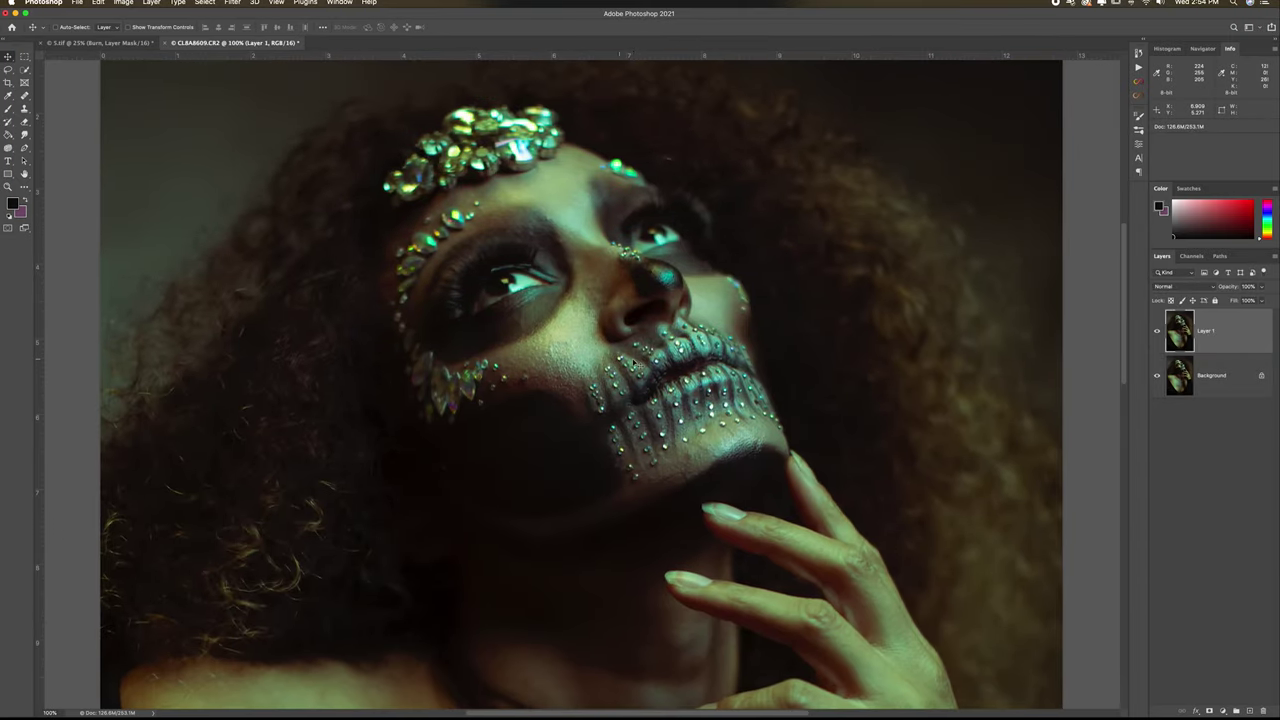
key(super+equal)
key(super+equal)
scroll(48, 117, up, 1)
click(24, 96)
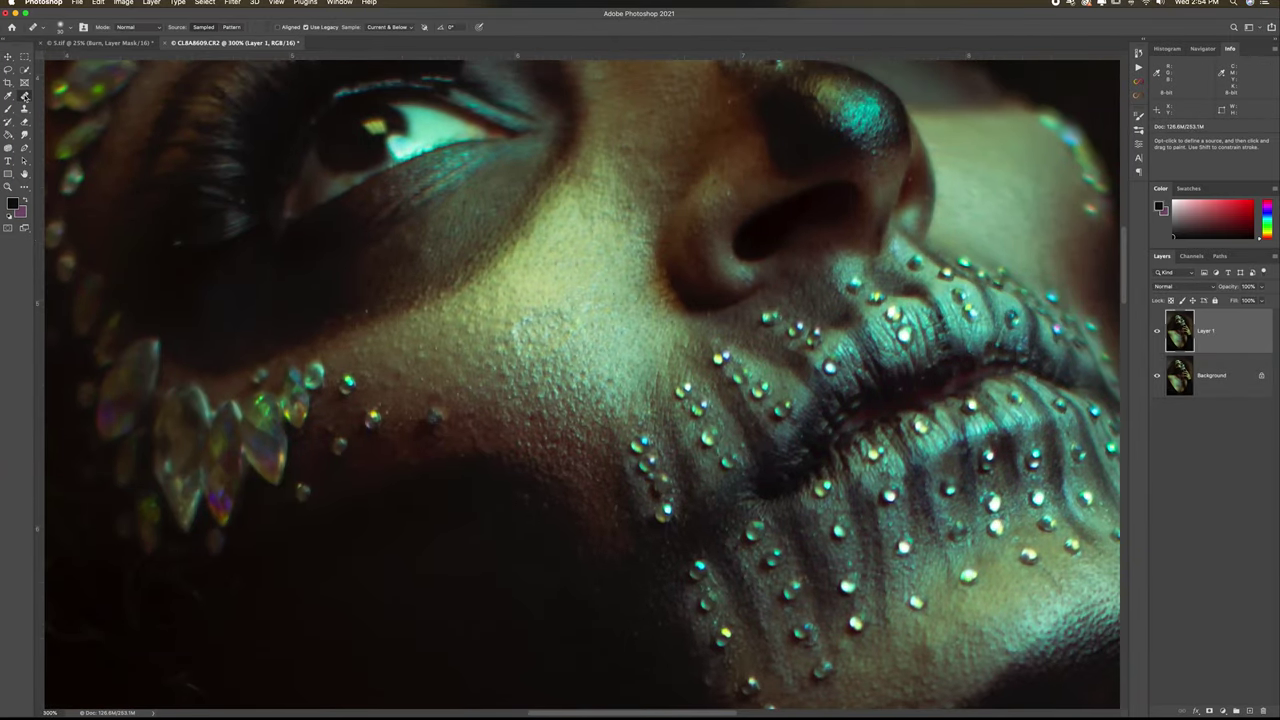
click(48, 104)
click(552, 332)
scroll(547, 330, up, 8)
scroll(500, 302, up, 5)
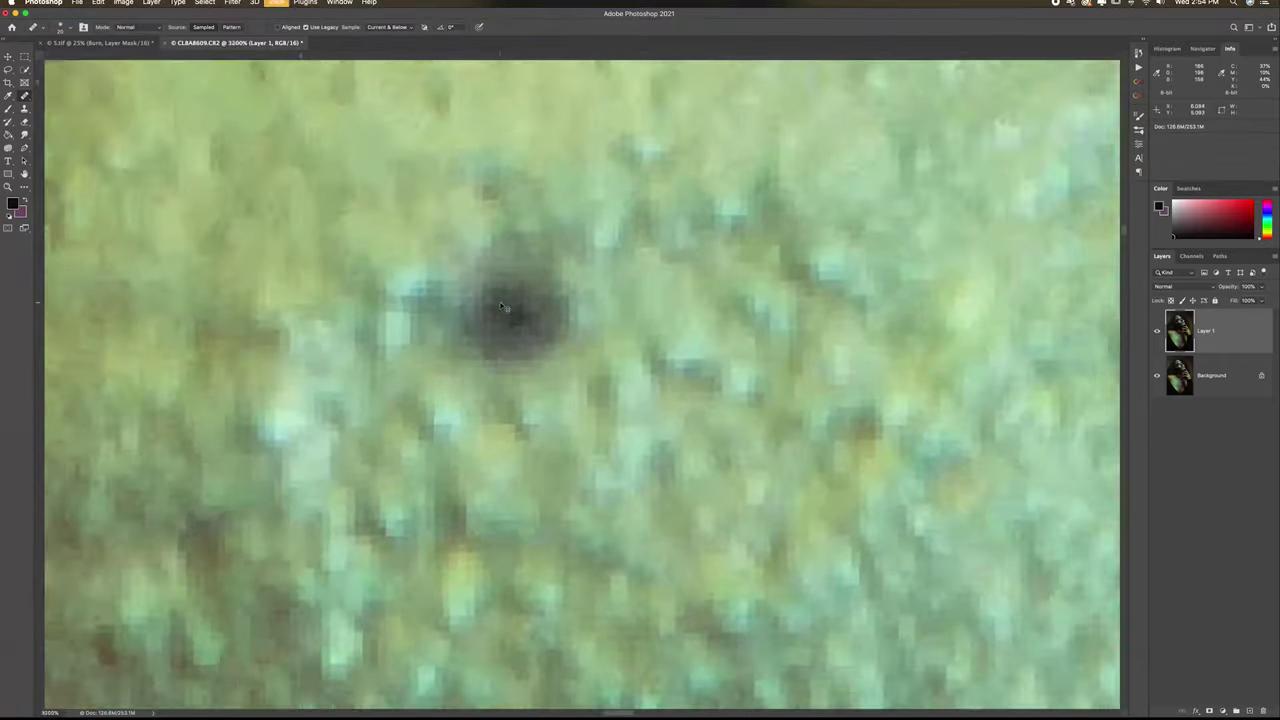
key(super+minus)
key(super+minus)
key(super+minus)
alt+click(501, 303)
drag(518, 376, 549, 343)
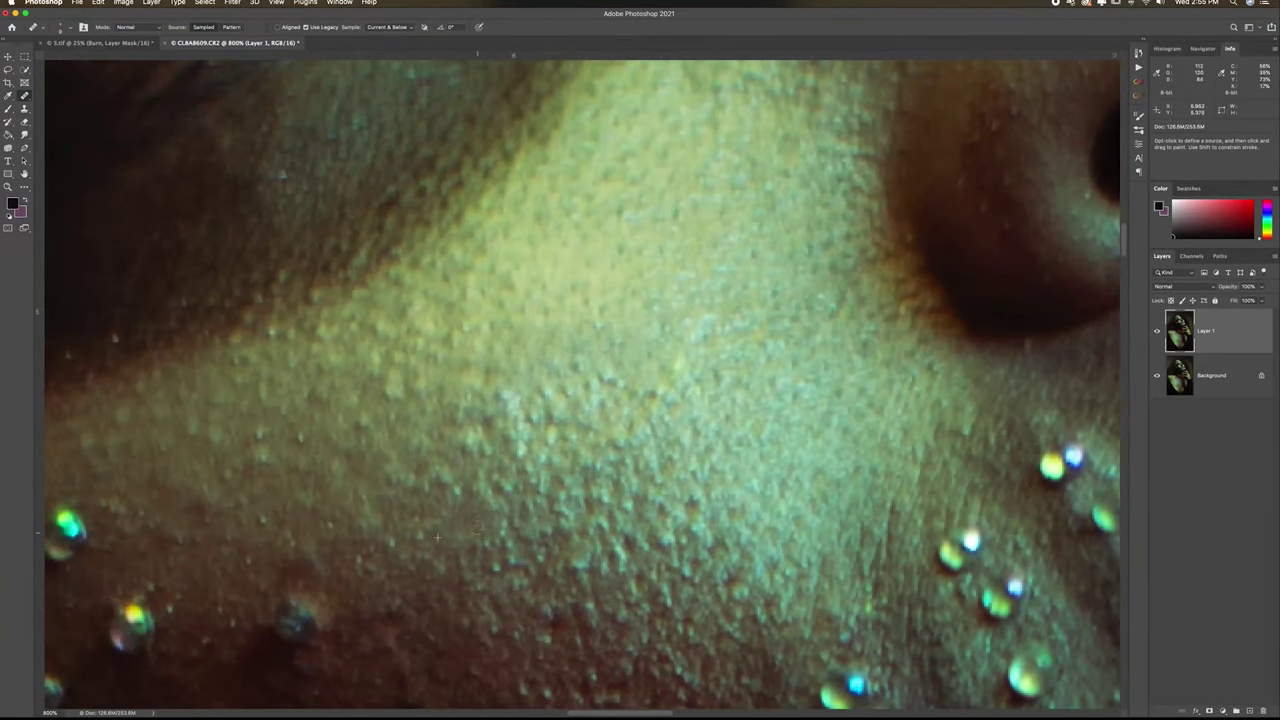
Step: Heal the rough skin texture on the lower part of the cheek beside the small face jewels
drag(380, 467, 299, 347)
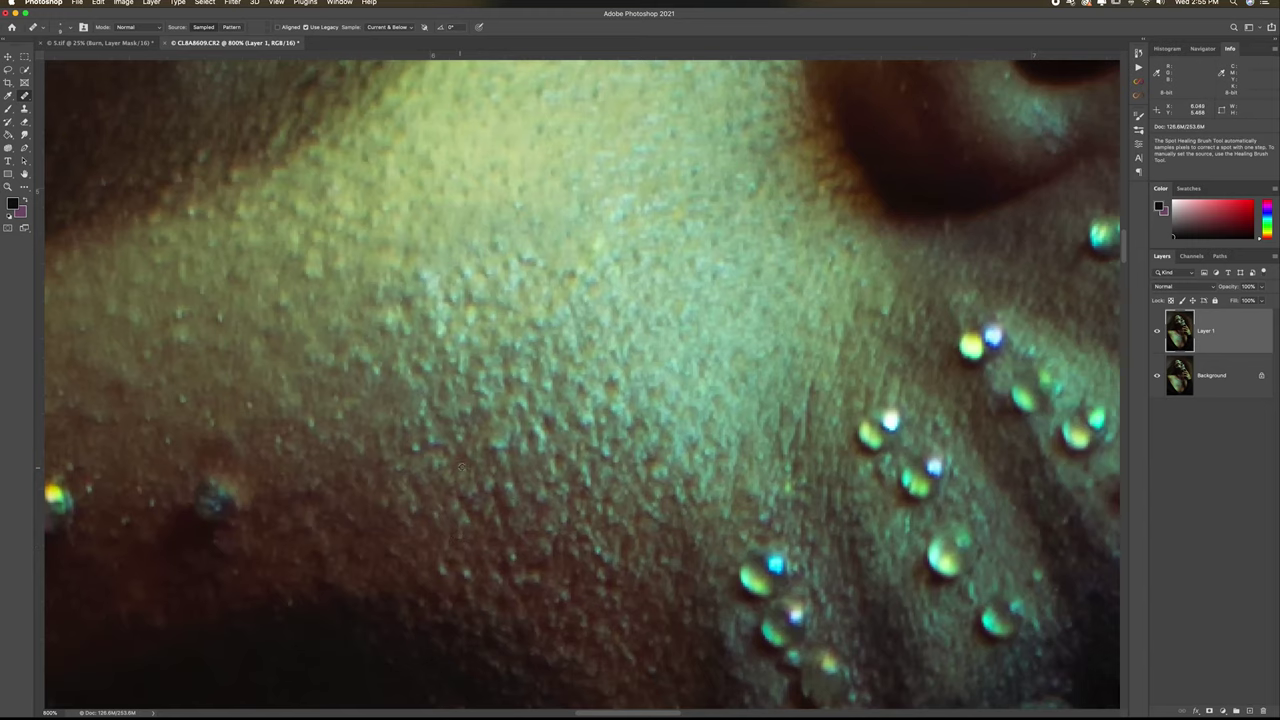
drag(543, 413, 543, 480)
scroll(543, 480, up, 5)
key(super+minus)
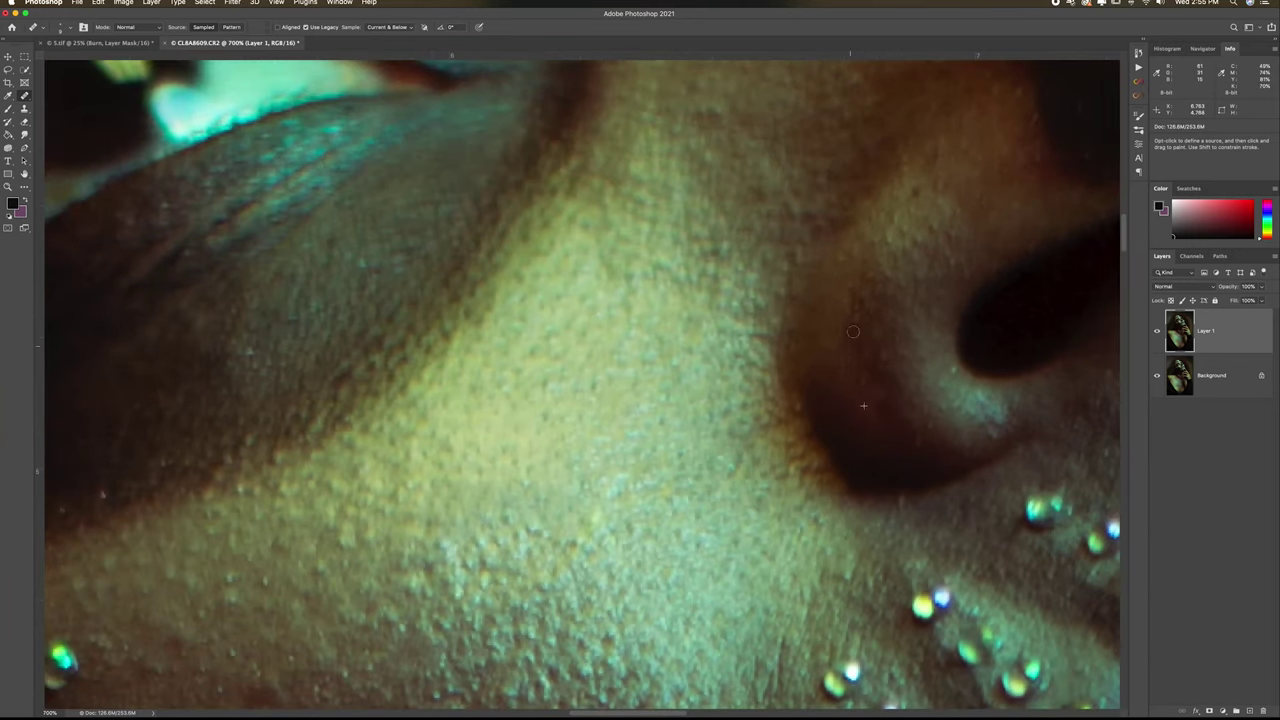
Step: Heal the blemishes along the side of the nose and on the skin beneath the nearer eye
scroll(905, 349, up, 3)
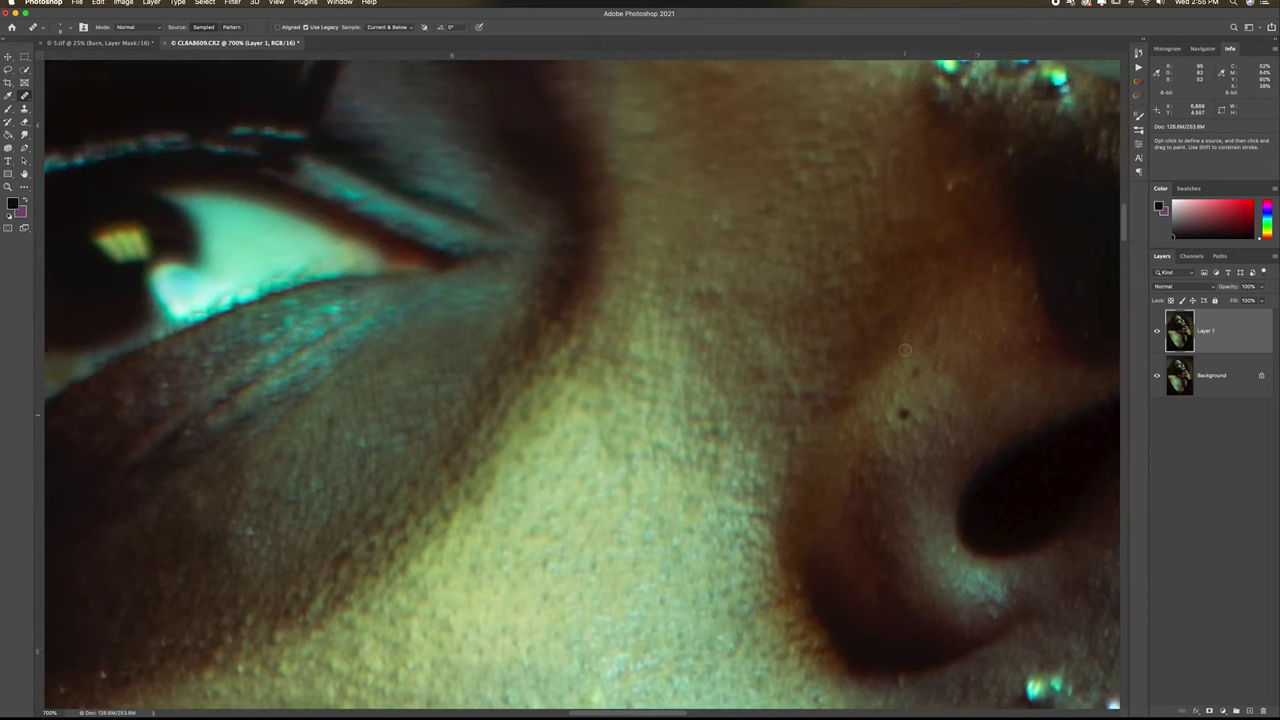
scroll(905, 349, up, 3)
scroll(981, 284, up, 3)
click(981, 284)
scroll(897, 283, up, 2)
scroll(897, 283, left, 5)
scroll(897, 283, down, 5)
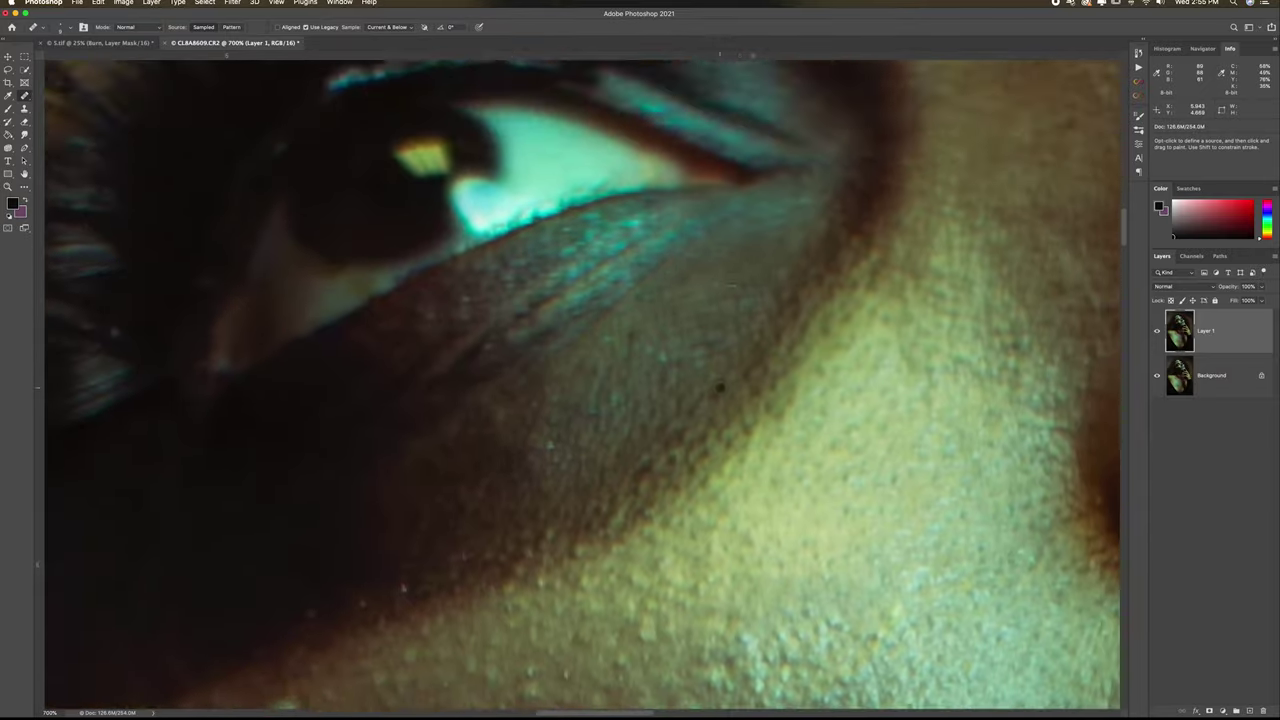
Step: Heal the specks along the edge of the black painted cheek hollow and the skin above it
scroll(719, 387, down, 10)
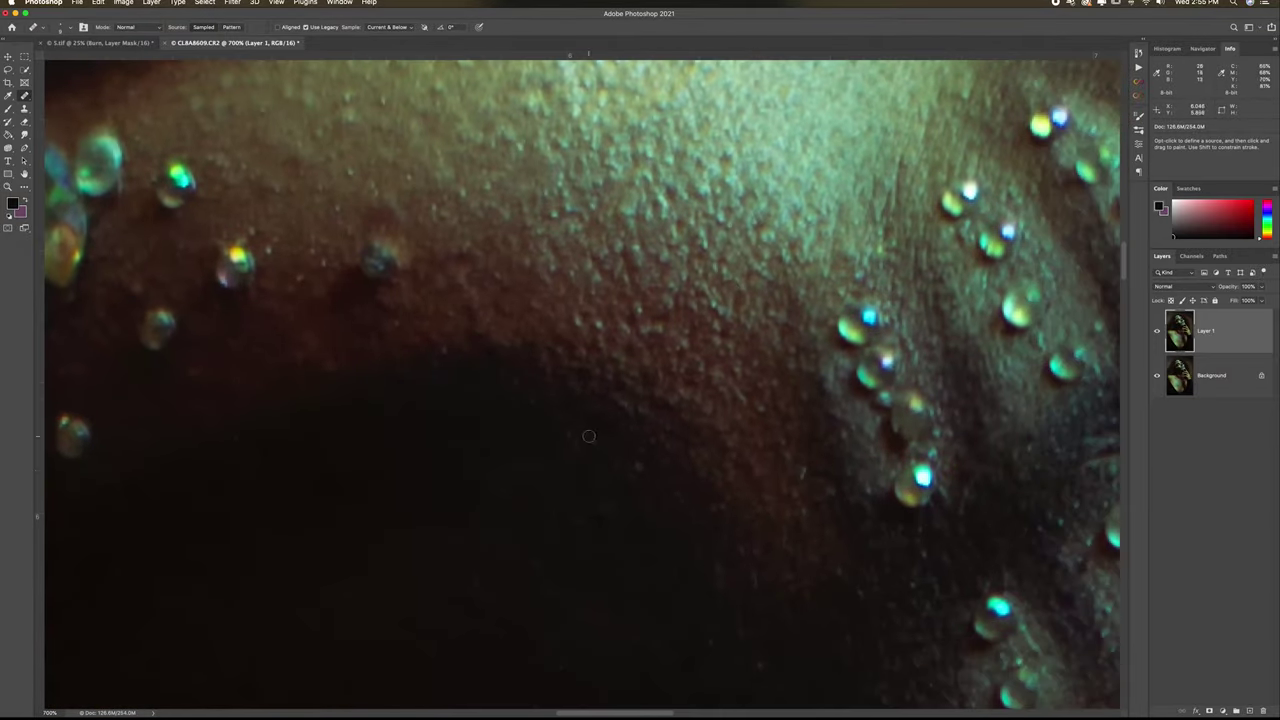
scroll(557, 427, down, 6)
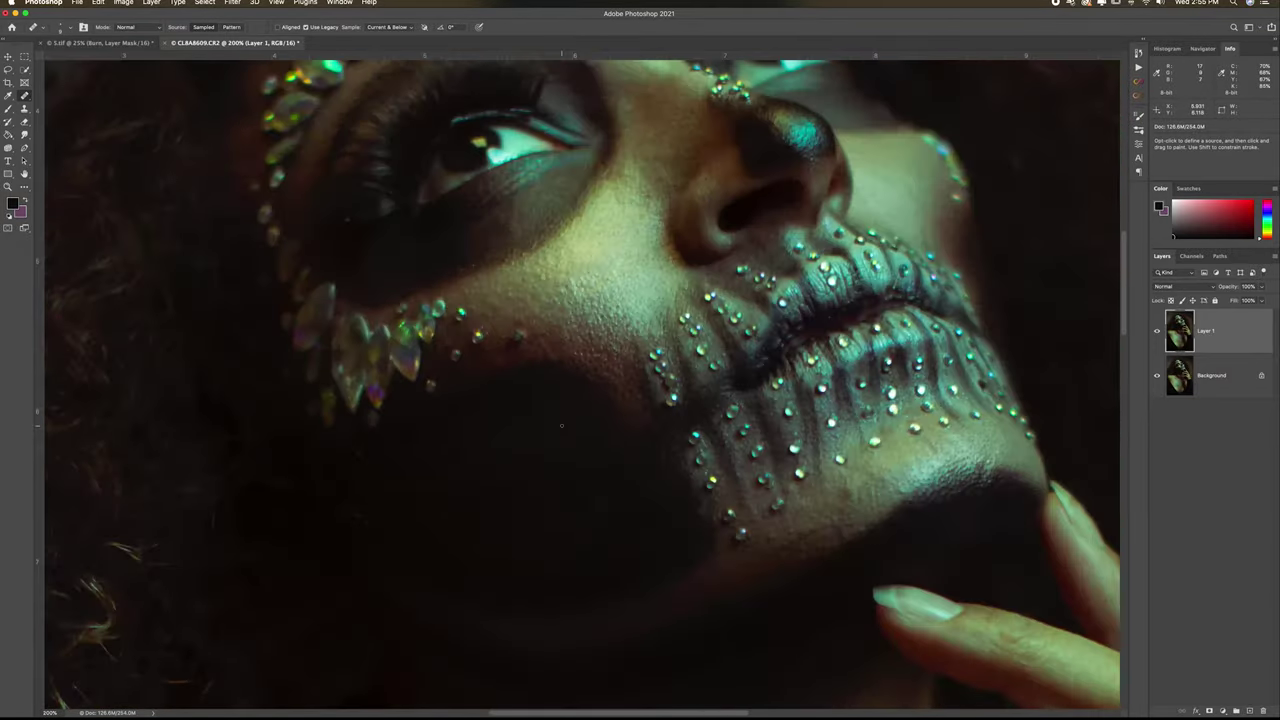
scroll(559, 391, up, 1)
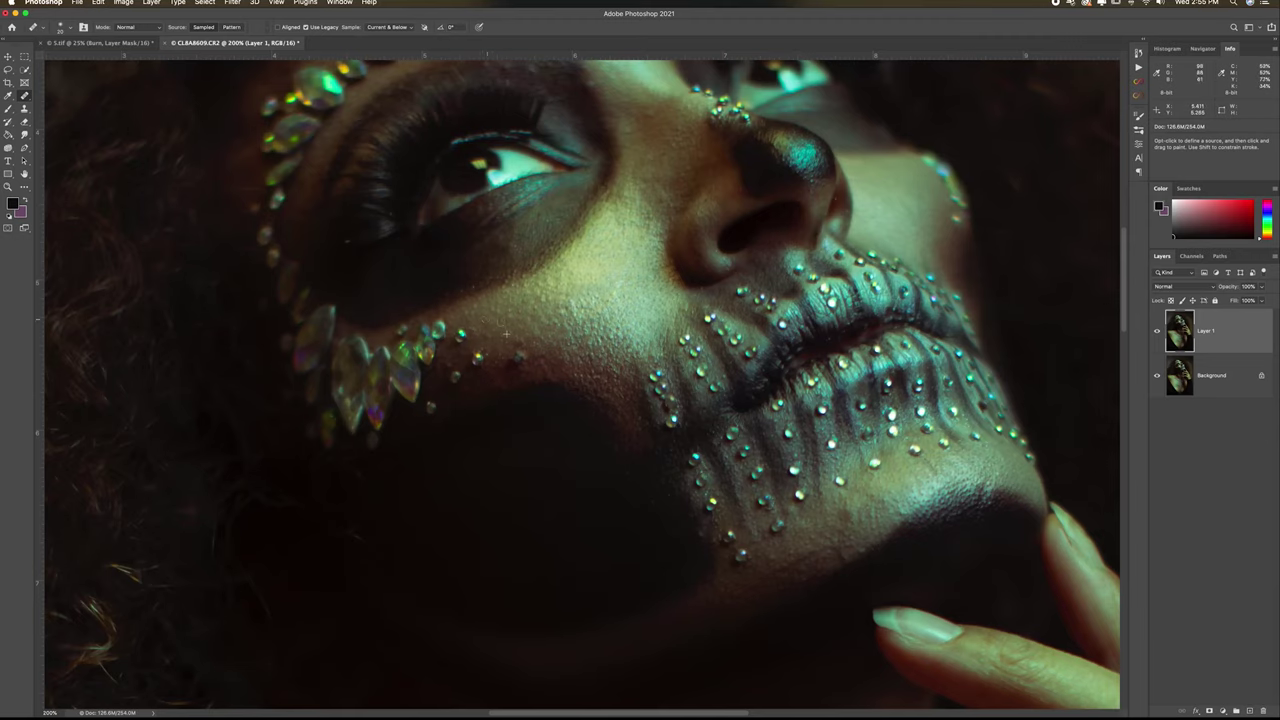
scroll(697, 460, right, 5)
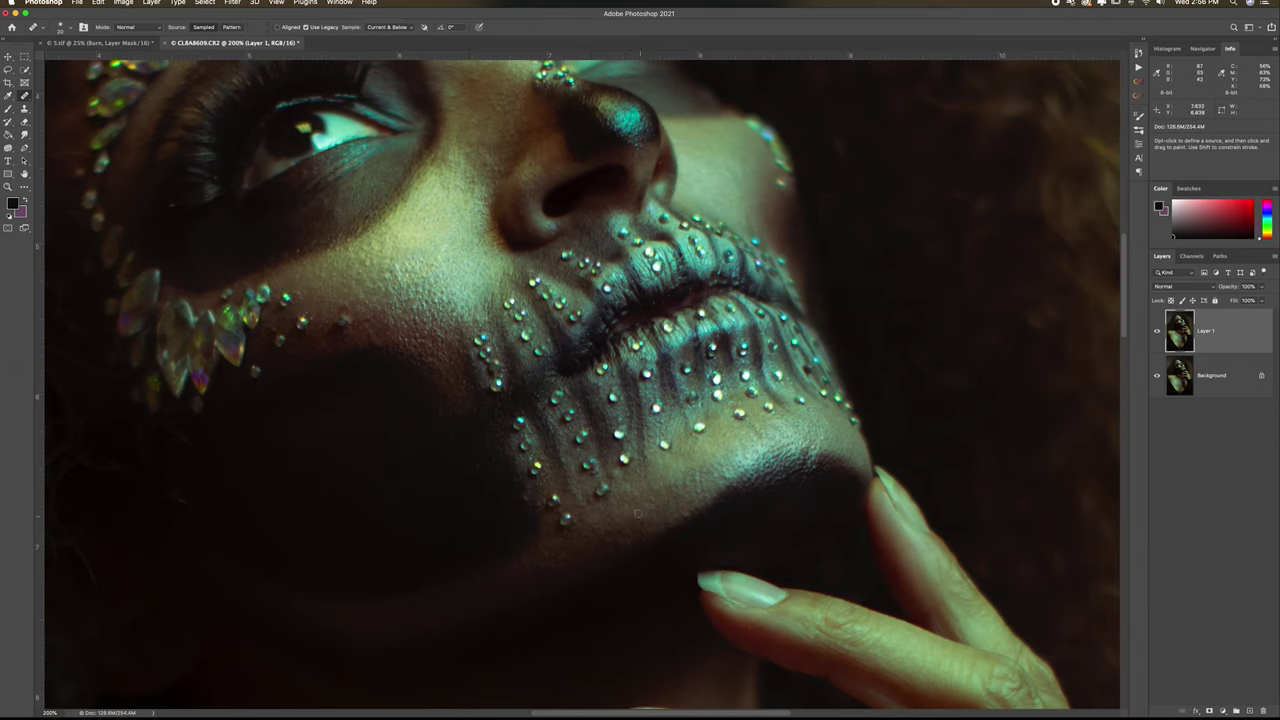
Step: Sample clean skin and heal the spots along the jawline and chin below the mouth jewels
key(super+plus)
scroll(620, 502, down, 4)
alt+click(588, 503)
click(597, 468)
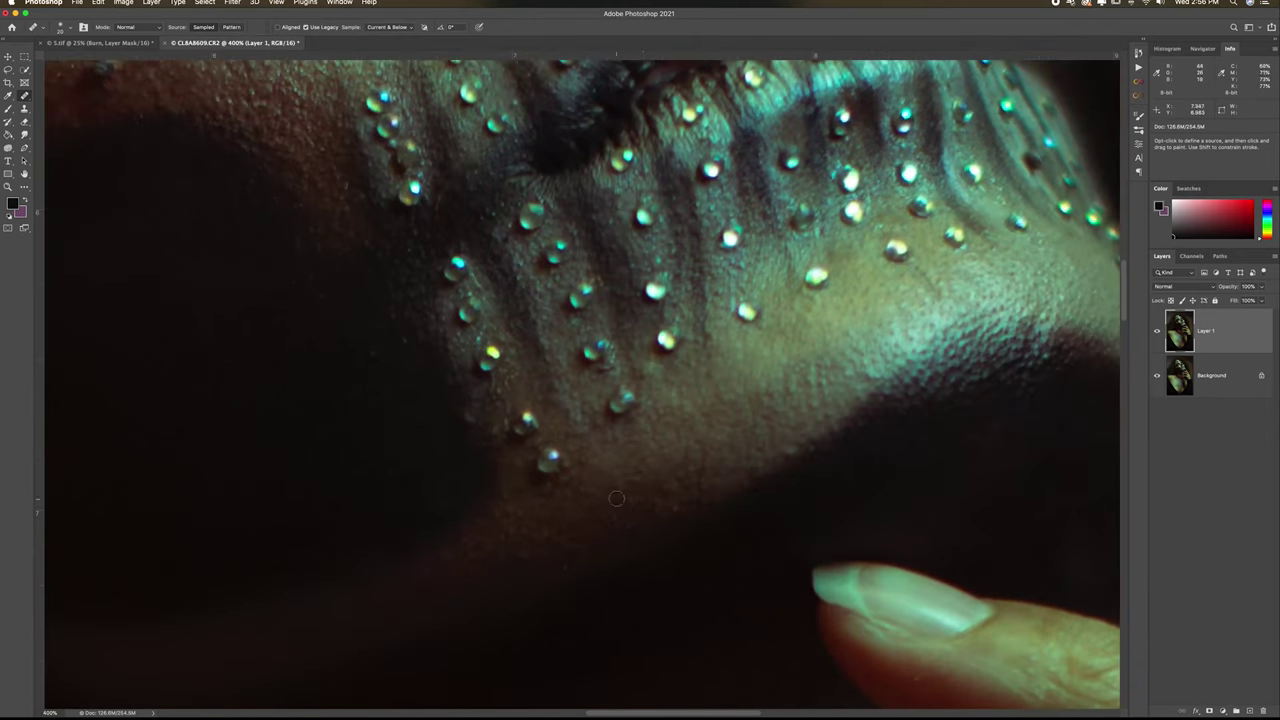
scroll(696, 460, right, 2)
scroll(740, 458, up, 2)
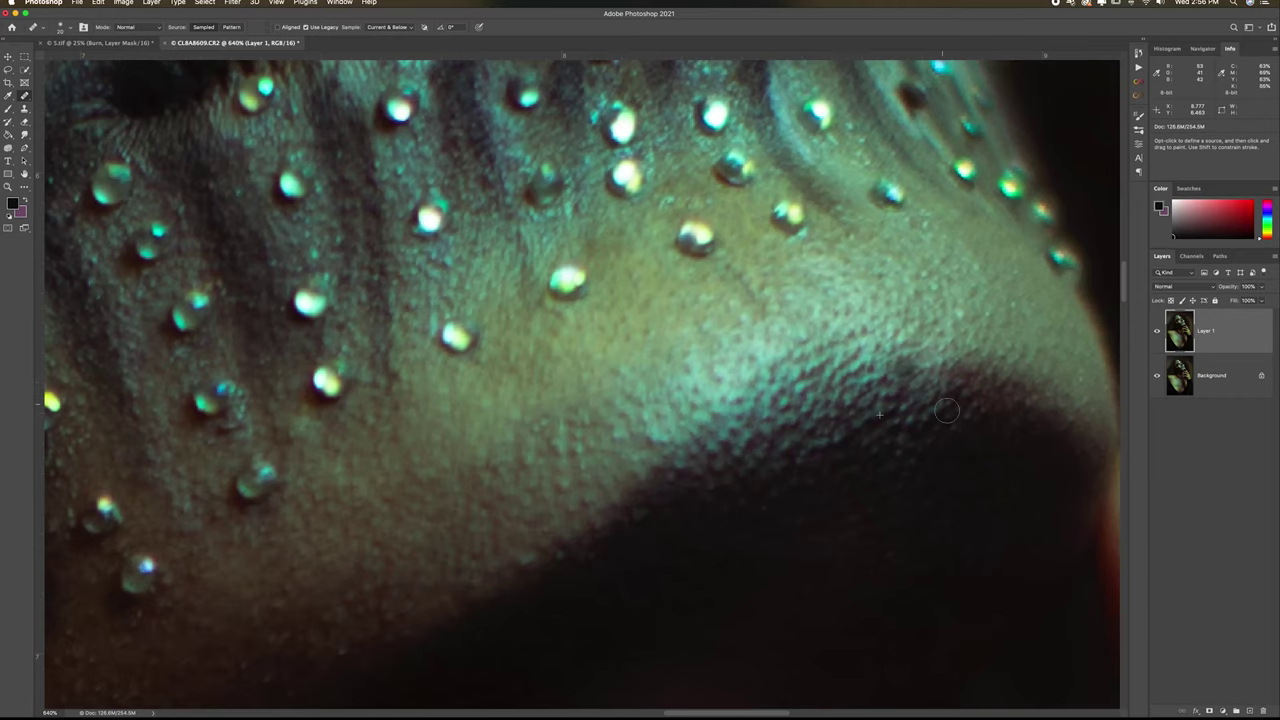
scroll(917, 405, up, 2)
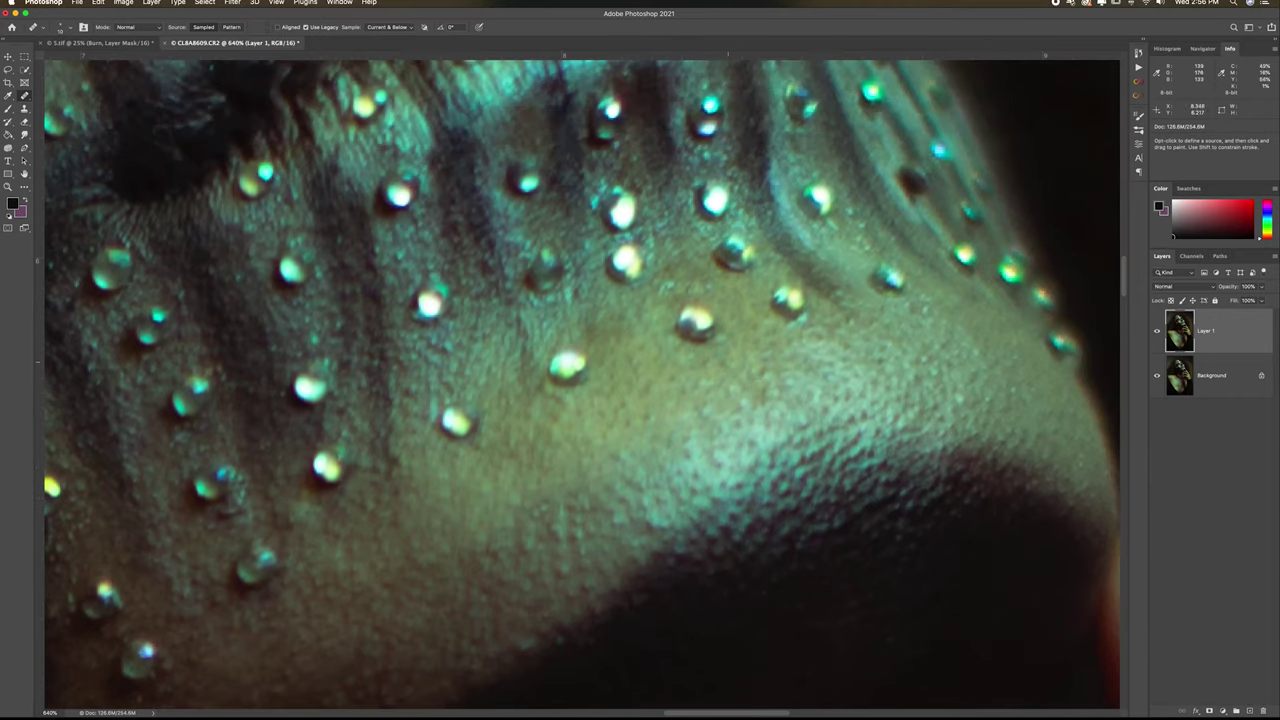
Step: Heal the small spots on the tip of the nose and the skin around the nostril
scroll(631, 402, up, 15)
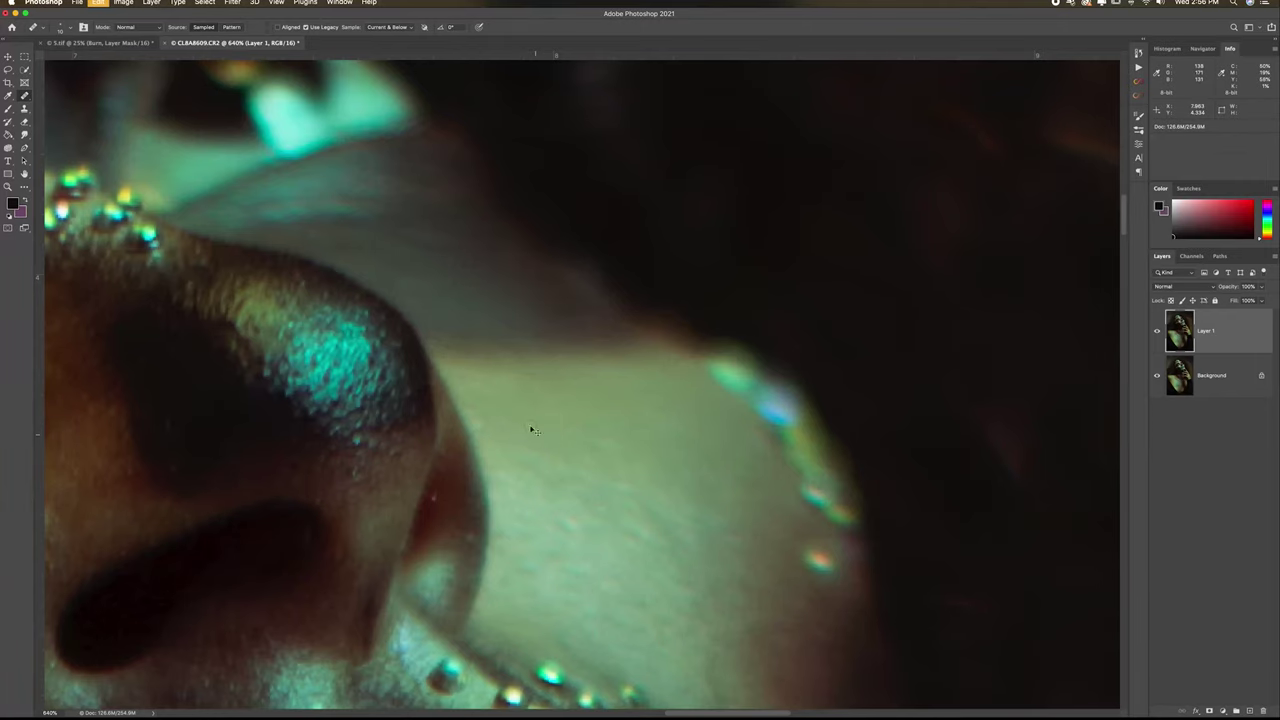
scroll(475, 418, down, 1)
scroll(535, 416, left, 5)
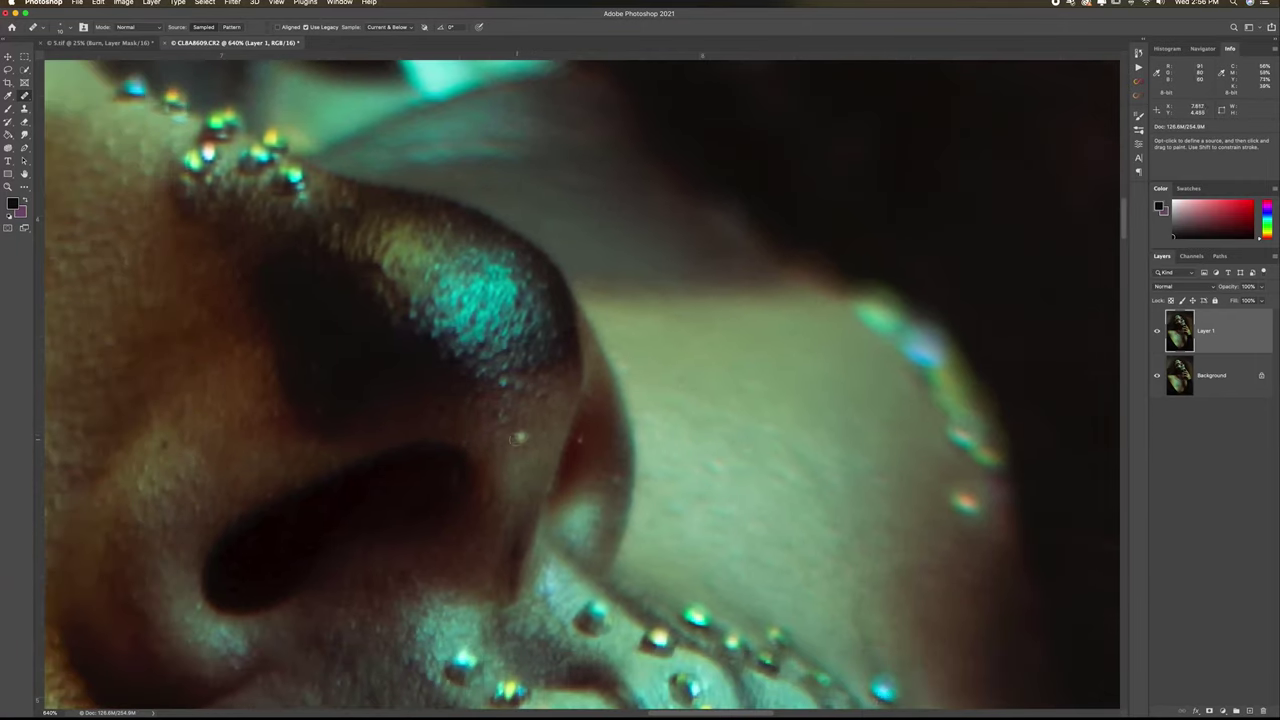
scroll(420, 430, left, 4)
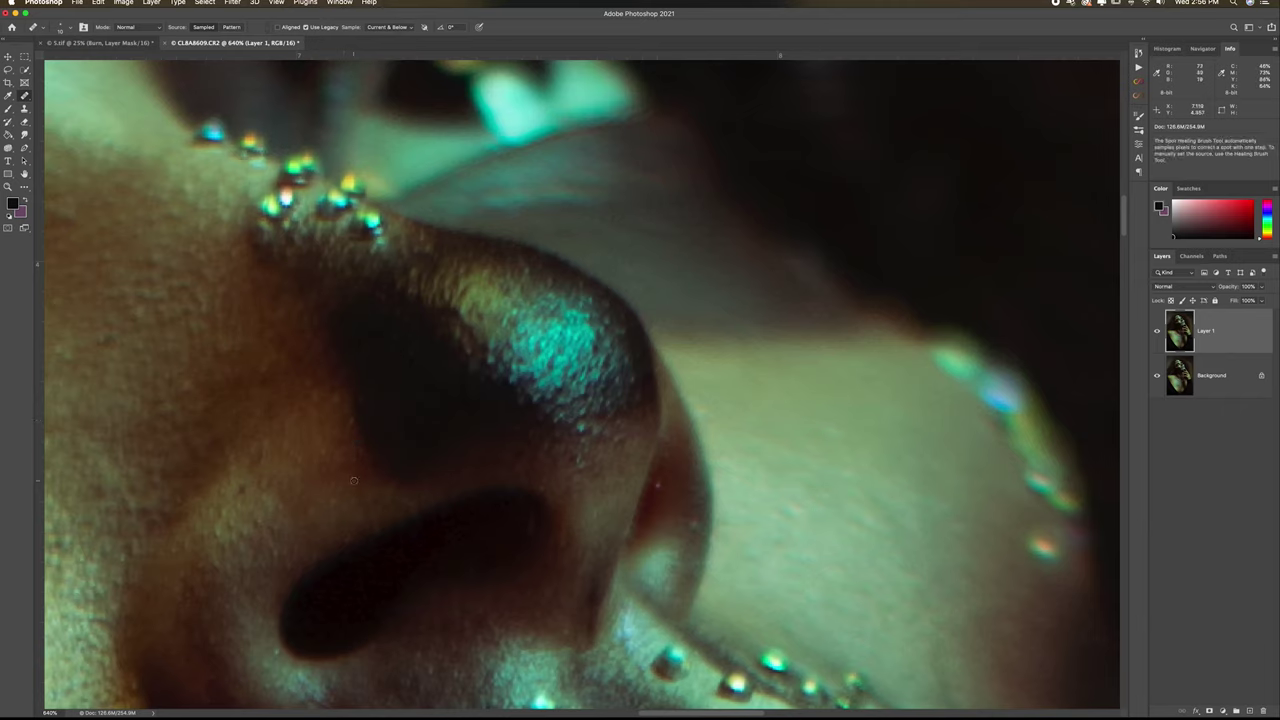
scroll(221, 333, up, 7)
scroll(221, 333, left, 7)
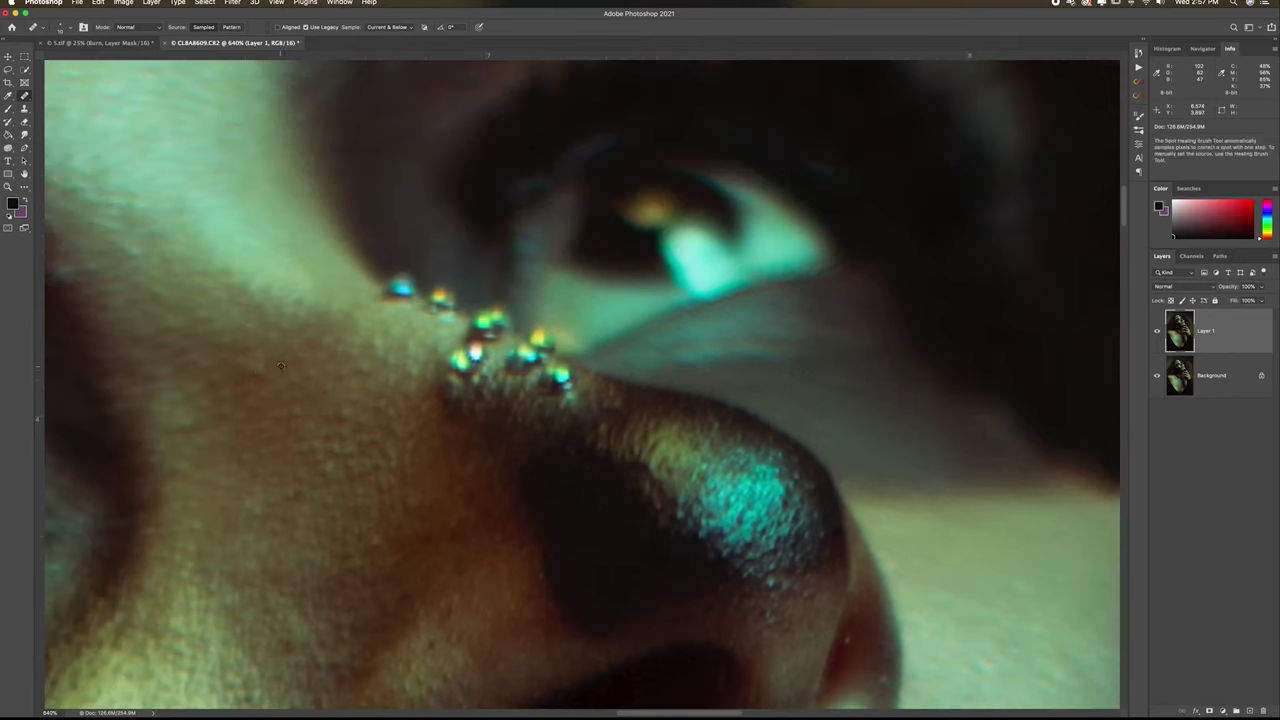
Step: Heal the blemishes on the nose bridge and the brow area above the nearer eye
scroll(384, 474, up, 7)
scroll(384, 474, left, 12)
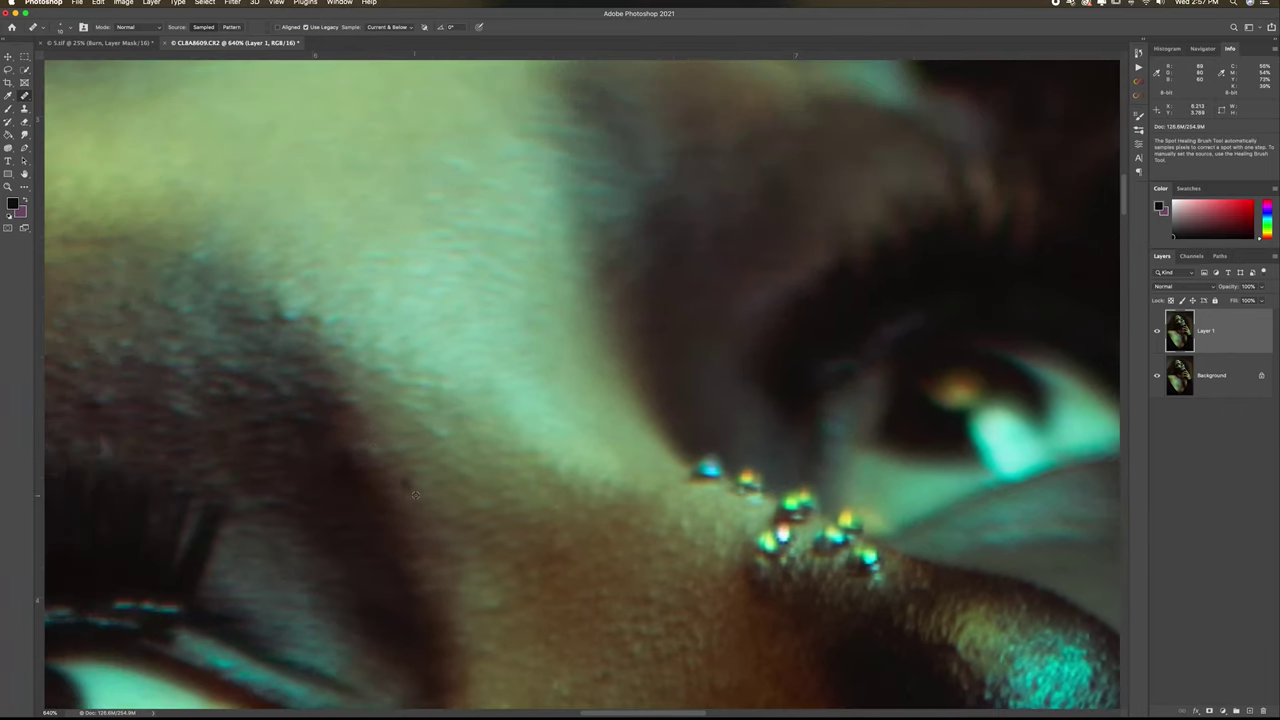
scroll(441, 439, up, 4)
scroll(441, 439, left, 12)
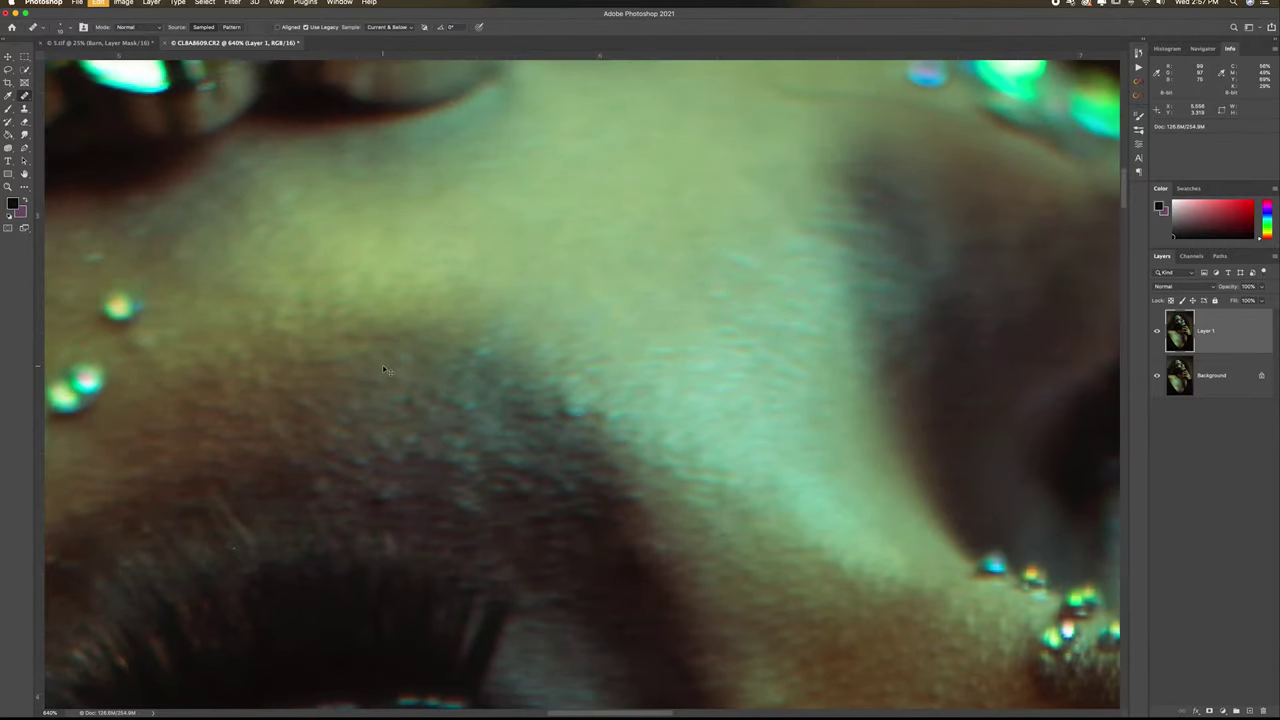
scroll(316, 378, up, 5)
scroll(316, 378, left, 2)
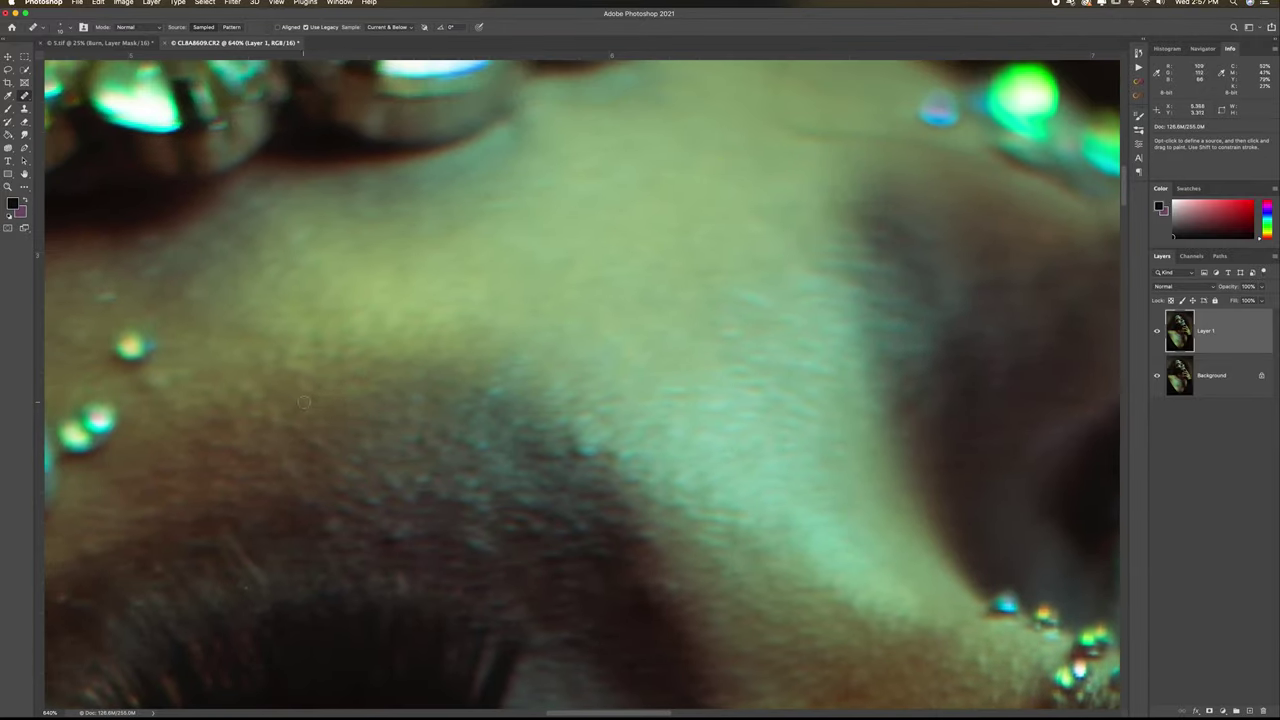
Step: Outline the small mark on the forehead beside the headpiece with the Patch tool to replace it with clean skin
key(super+minus)
scroll(788, 170, right, 9)
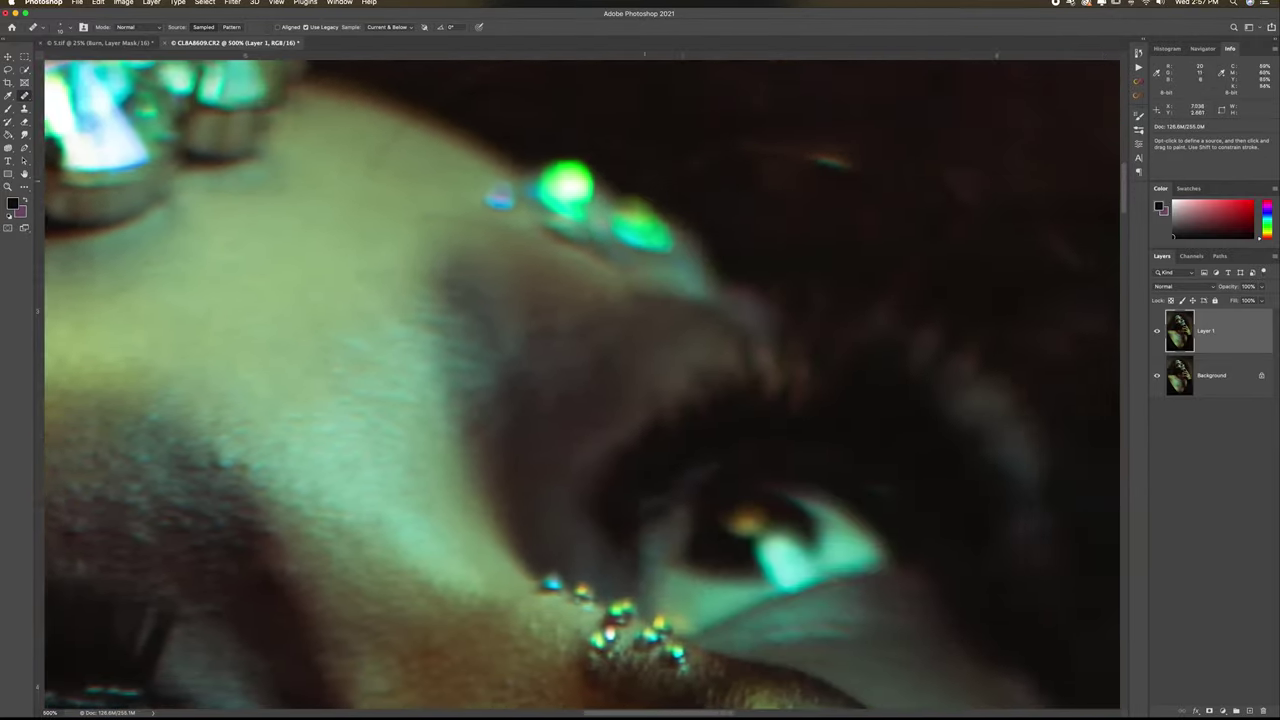
right_click(23, 98)
click(68, 114)
drag(301, 142, 333, 127)
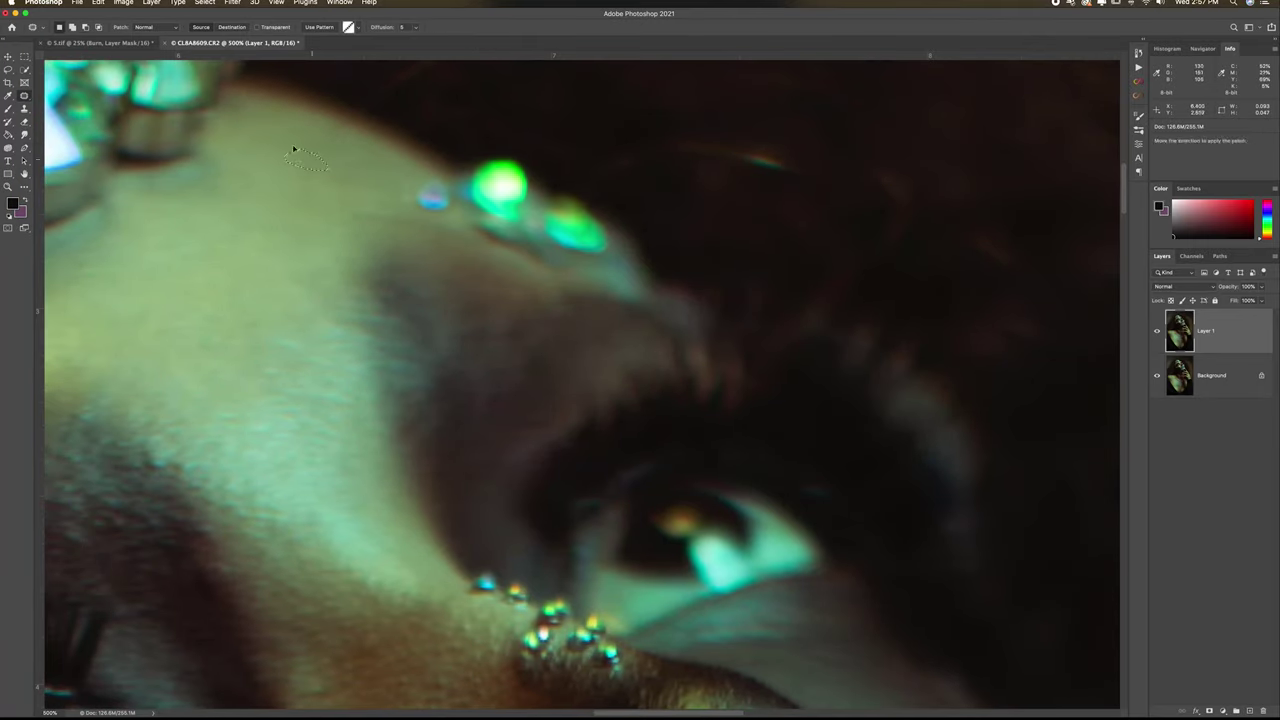
Step: Return to the Healing Brush and heal the stray specks on the upper eyelid above the lashes
scroll(289, 176, left, 5)
scroll(289, 176, down, 1)
scroll(289, 176, down, 1)
right_click(24, 97)
click(70, 105)
scroll(512, 358, down, 5)
scroll(512, 358, left, 2)
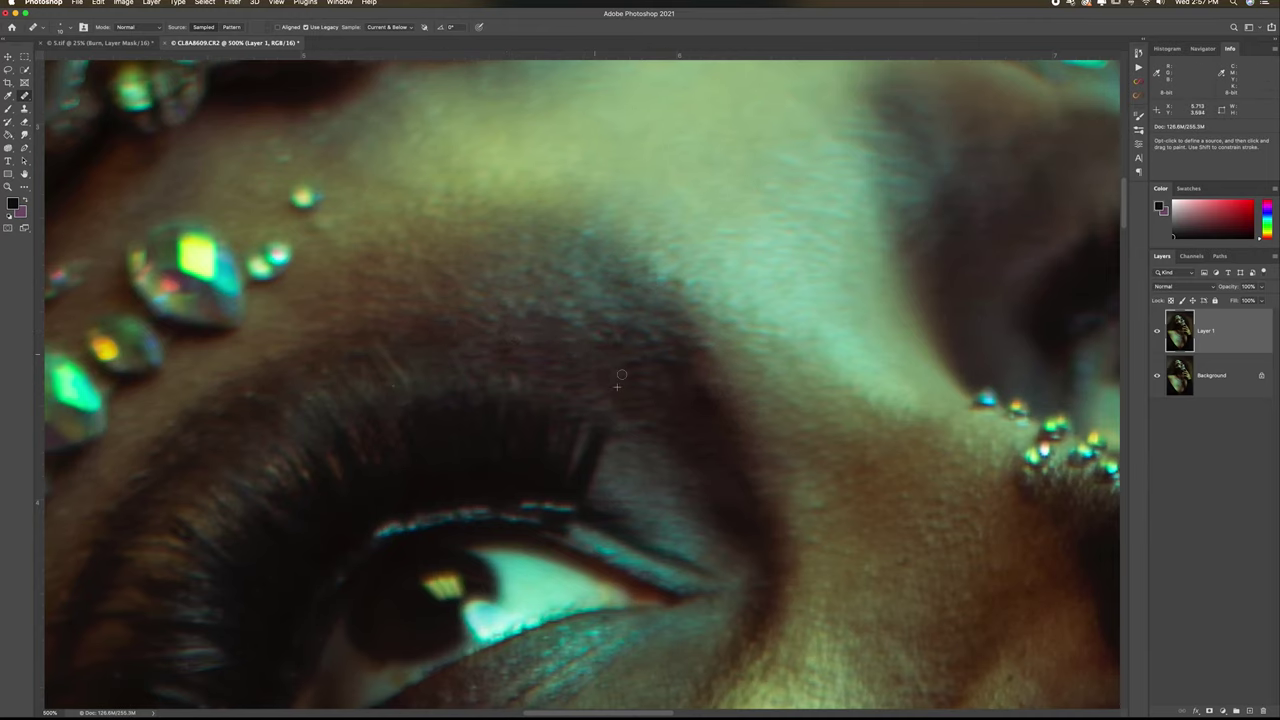
scroll(515, 357, left, 2)
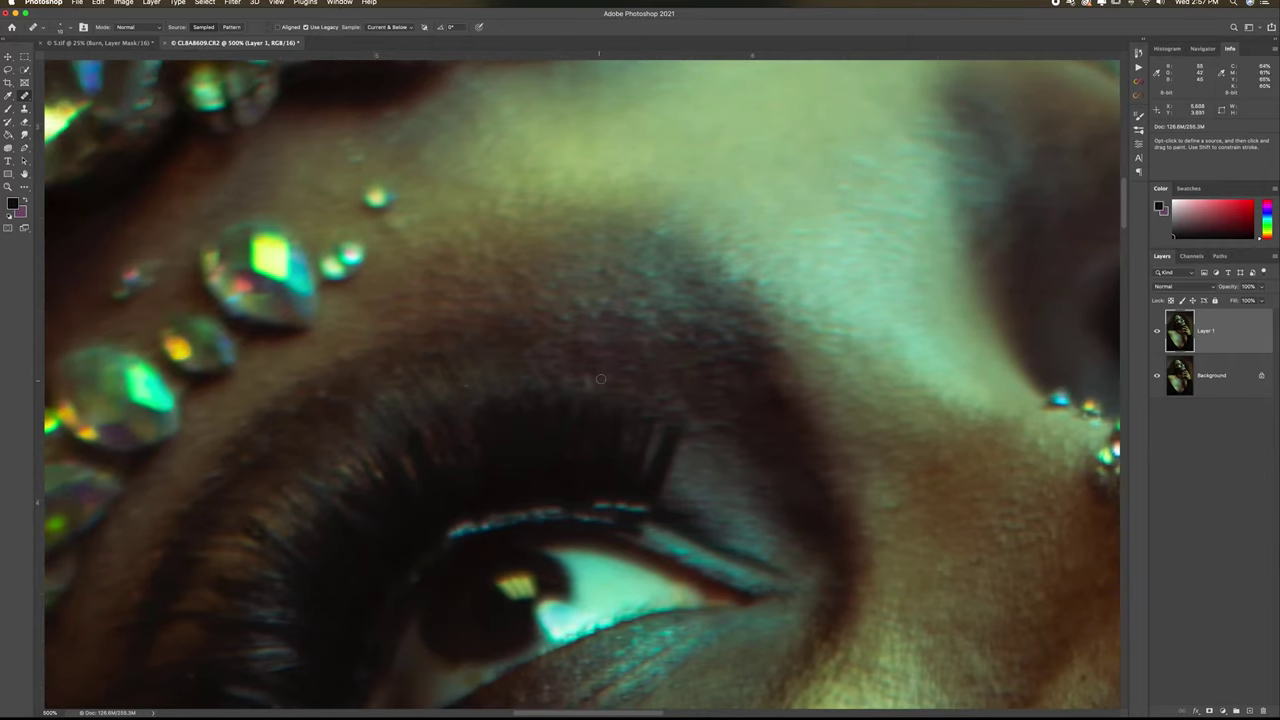
scroll(600, 378, down, 4)
scroll(600, 378, left, 1)
Step: Use the Clone Stamp in Darken mode to tone down the shiny lash glue along the upper lash line
key(s)
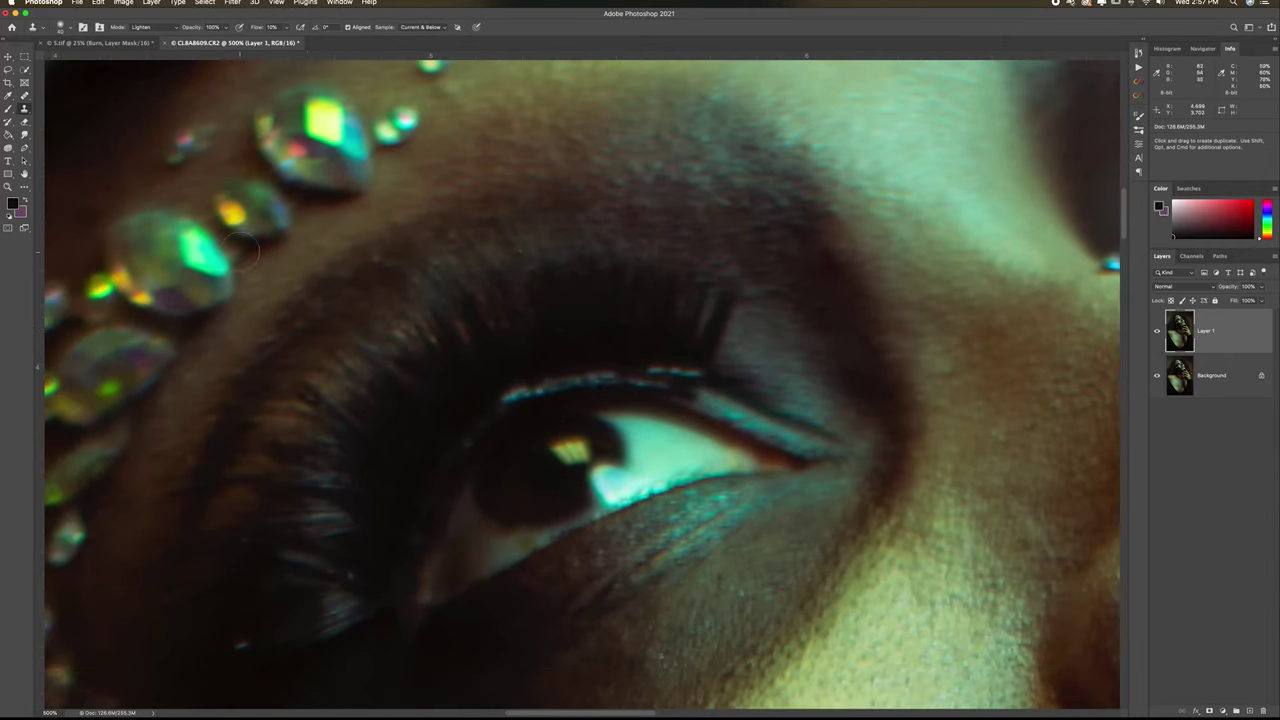
click(152, 27)
click(150, 34)
scroll(552, 321, down, 2)
mouse_move(522, 345)
mouse_down()
mouse_move(619, 331)
mouse_move(503, 358)
mouse_move(535, 344)
mouse_move(632, 345)
mouse_move(661, 329)
mouse_up()
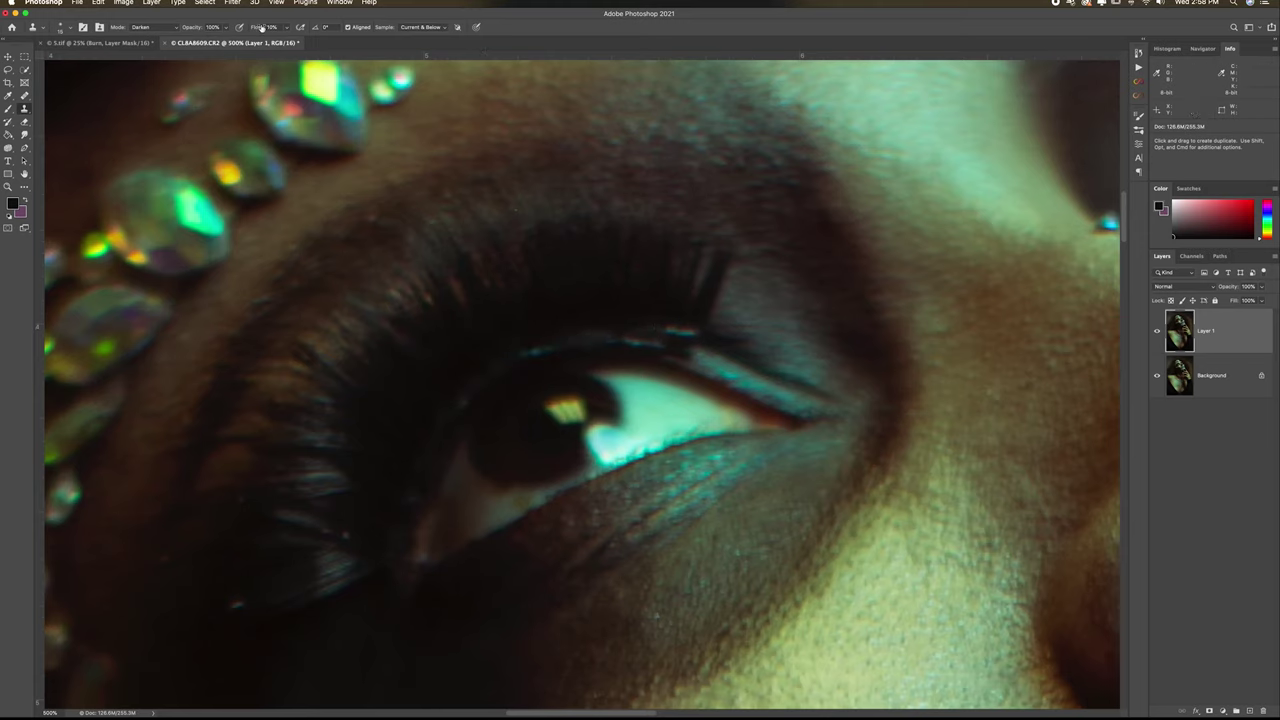
Step: Clone dark lash areas over the remaining shine on the upper lash line and beside the iris
drag(671, 327, 641, 319)
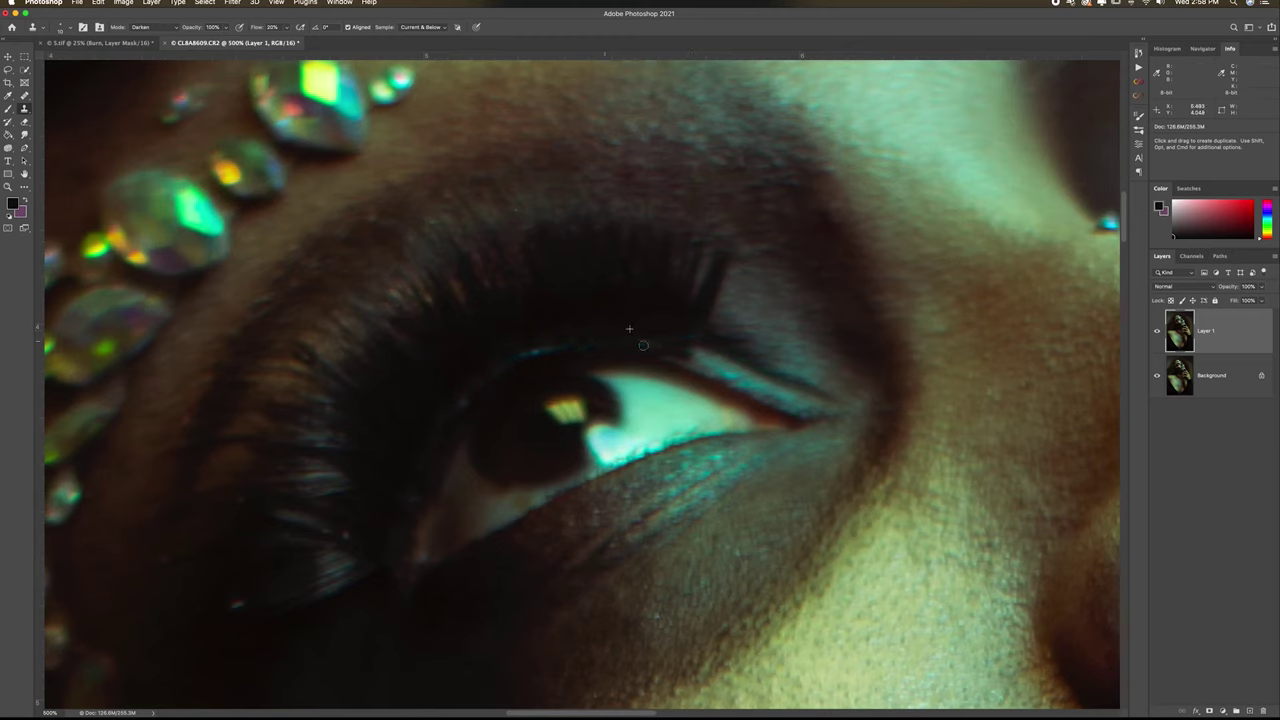
alt+click(417, 410)
drag(438, 423, 450, 404)
key(])
alt+click(501, 331)
mouse_move(508, 356)
mouse_down()
mouse_move(567, 340)
mouse_move(479, 387)
mouse_move(653, 339)
mouse_up()
Step: Heal the small specks at the lash tips, along the under-eye shadow and above the brow with the Healing Brush
click(25, 95)
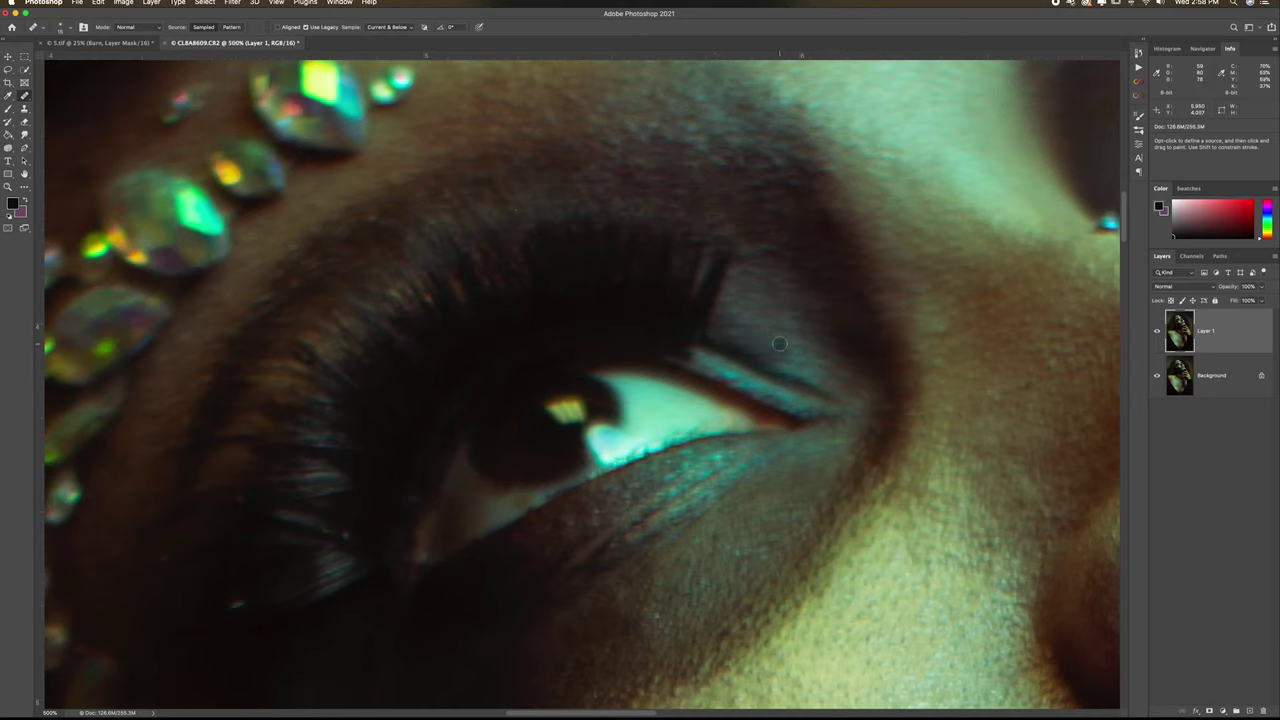
scroll(560, 360, down, 5)
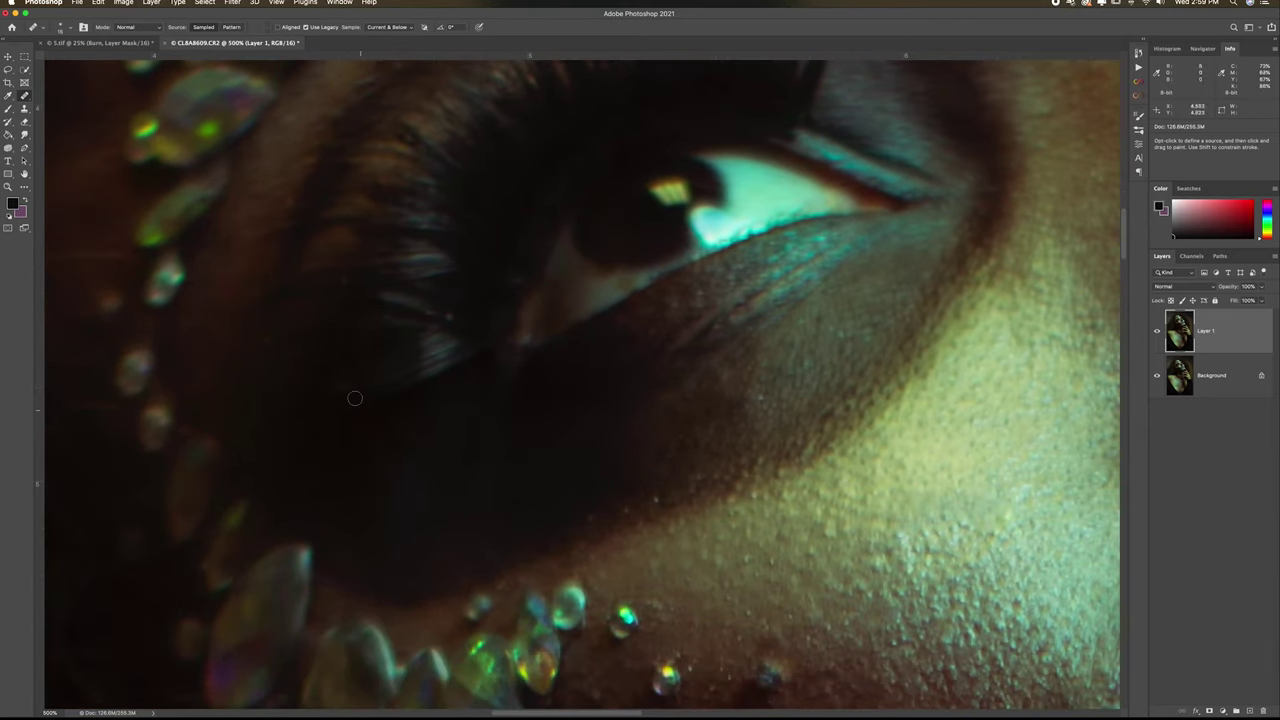
scroll(275, 360, right, 3)
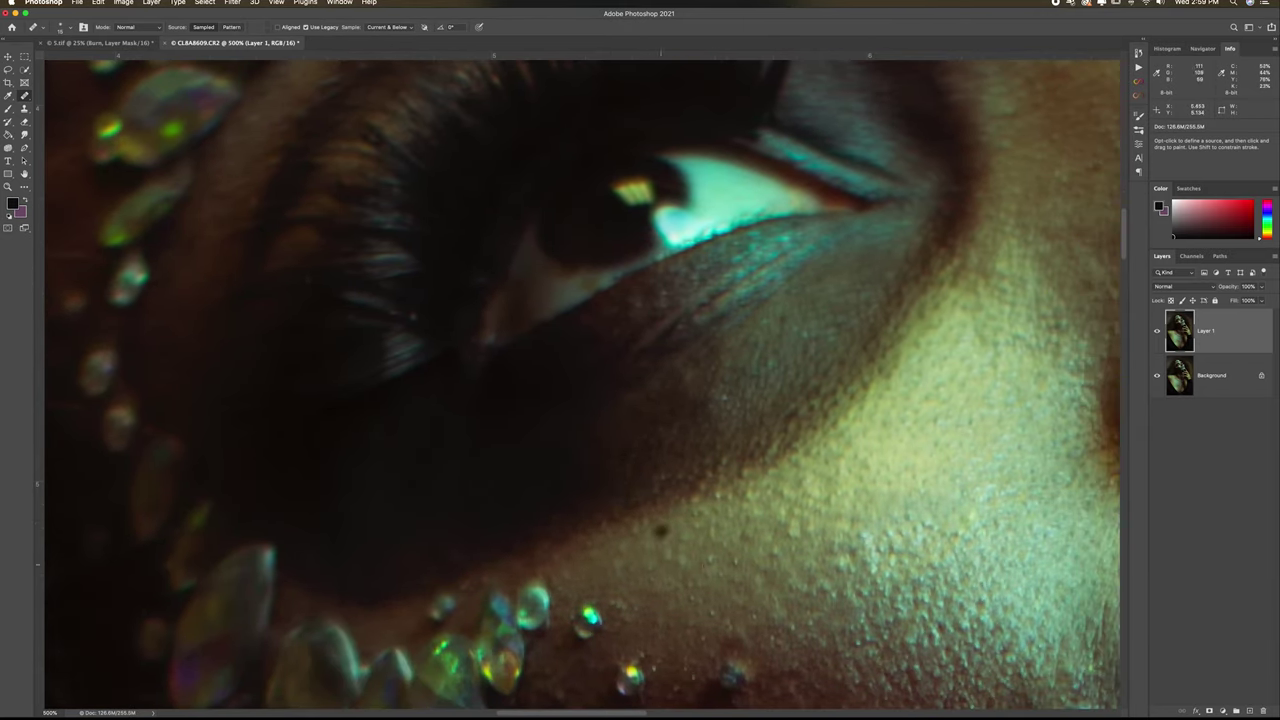
scroll(366, 437, up, 10)
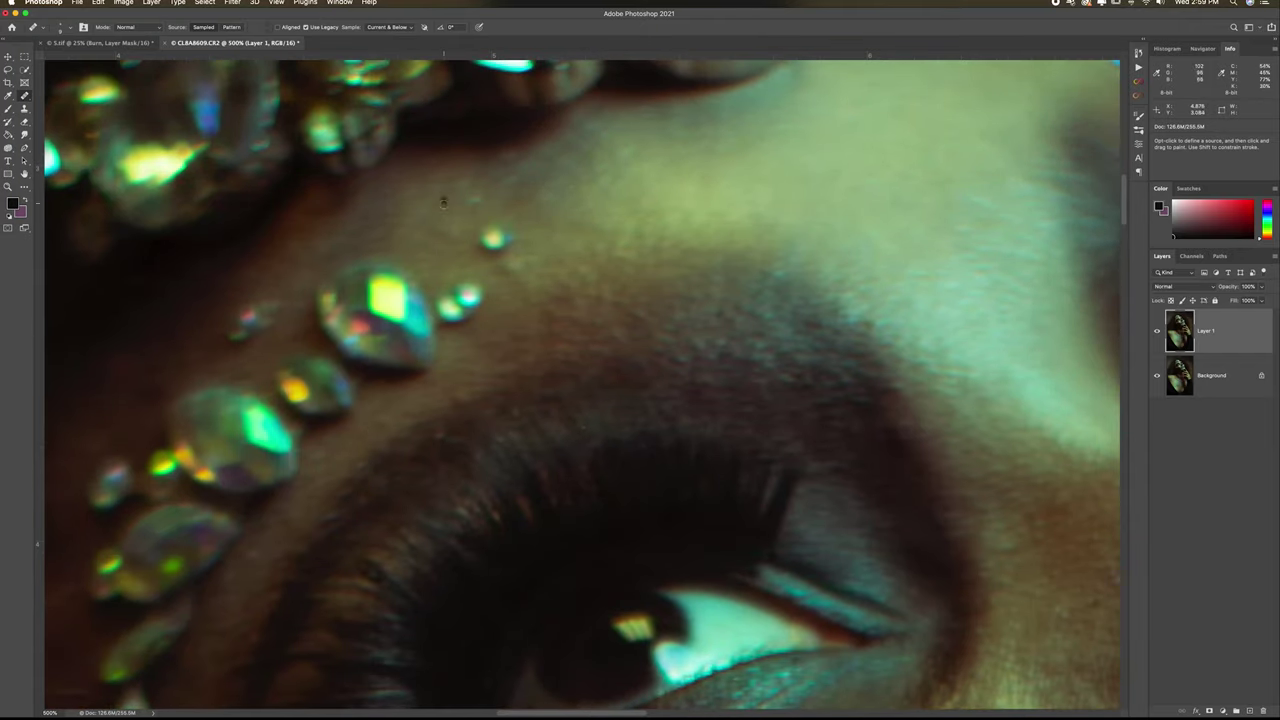
key(super+minus)
key(super+minus)
key(super+minus)
key(super+minus)
key(super+minus)
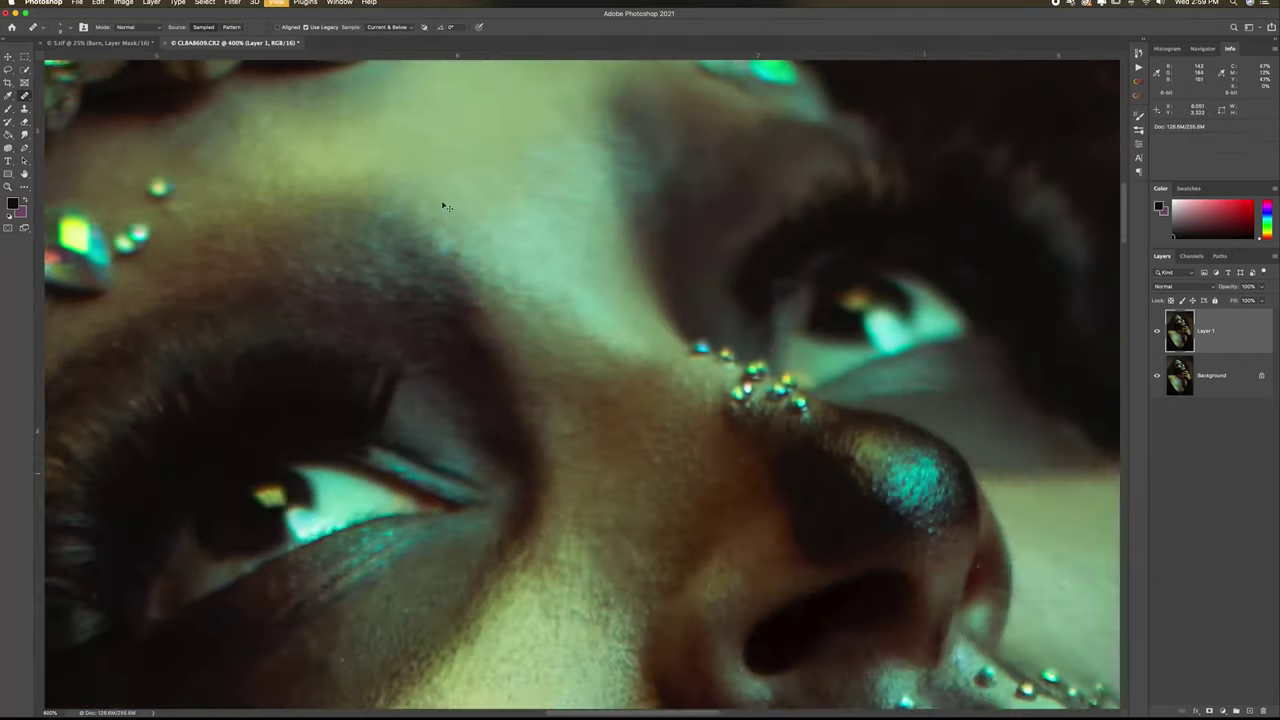
Step: Heal the small spots on the neck around the looped hair curl
key(super+plus)
key(super+plus)
key(super+plus)
key(super+plus)
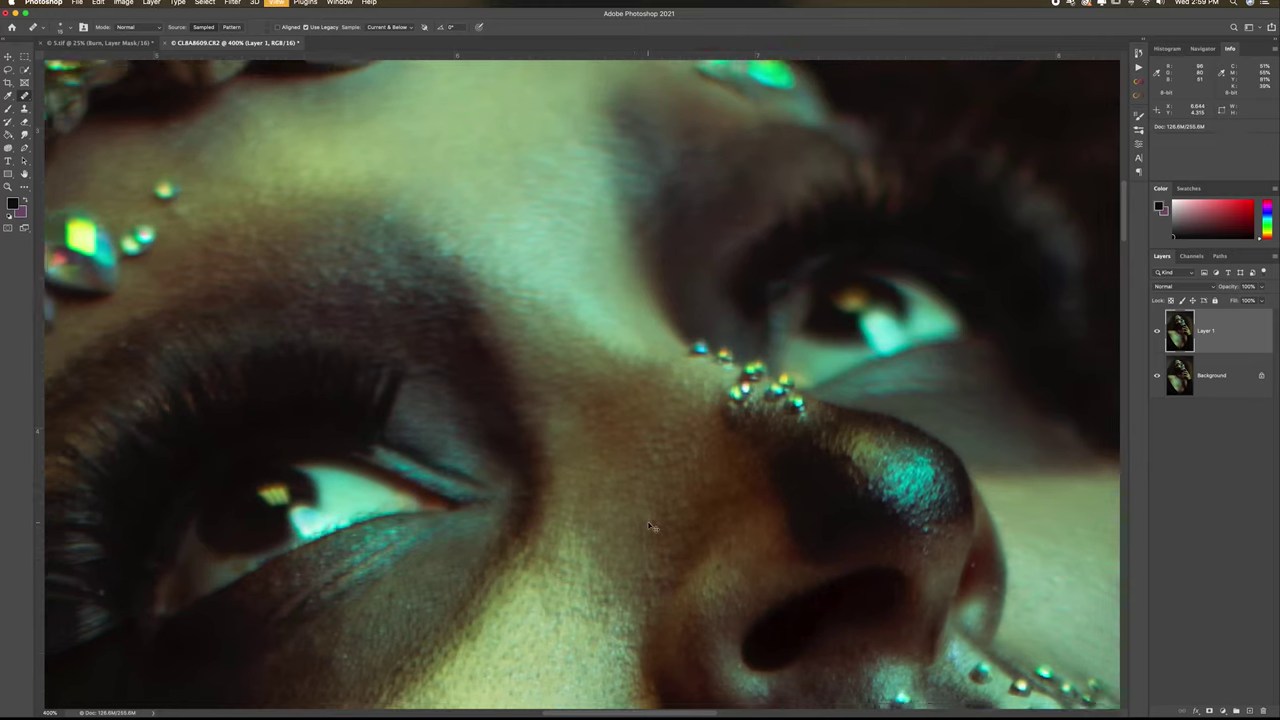
key(super+minus)
key(super+minus)
key(super+minus)
key(super+minus)
key(super+minus)
key(super+plus)
key(super+plus)
key(super+plus)
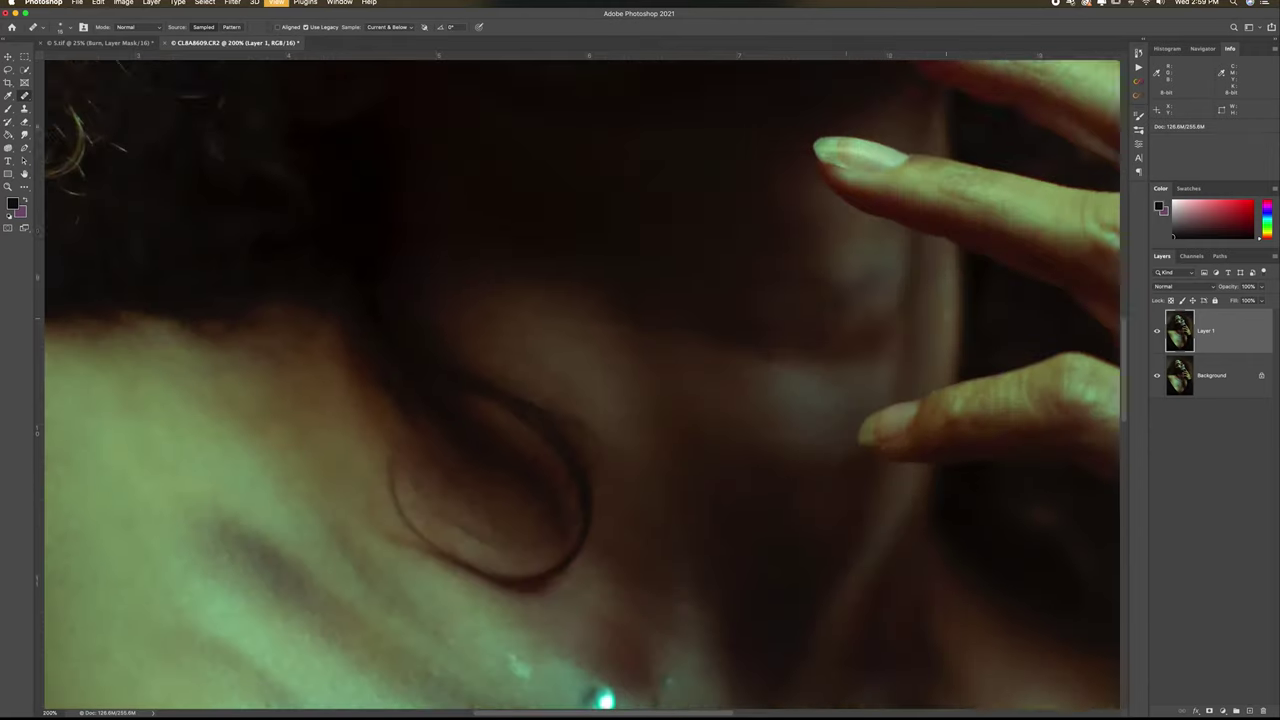
scroll(786, 263, down, 5)
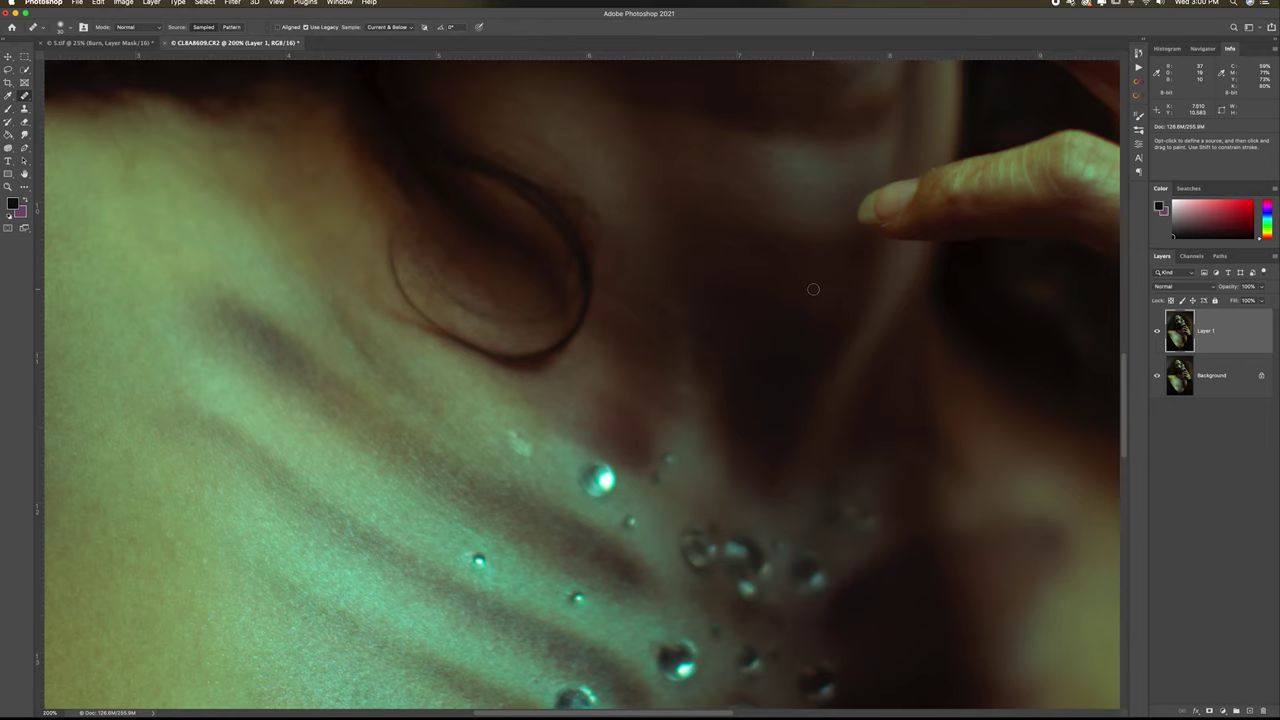
scroll(560, 364, up, 2)
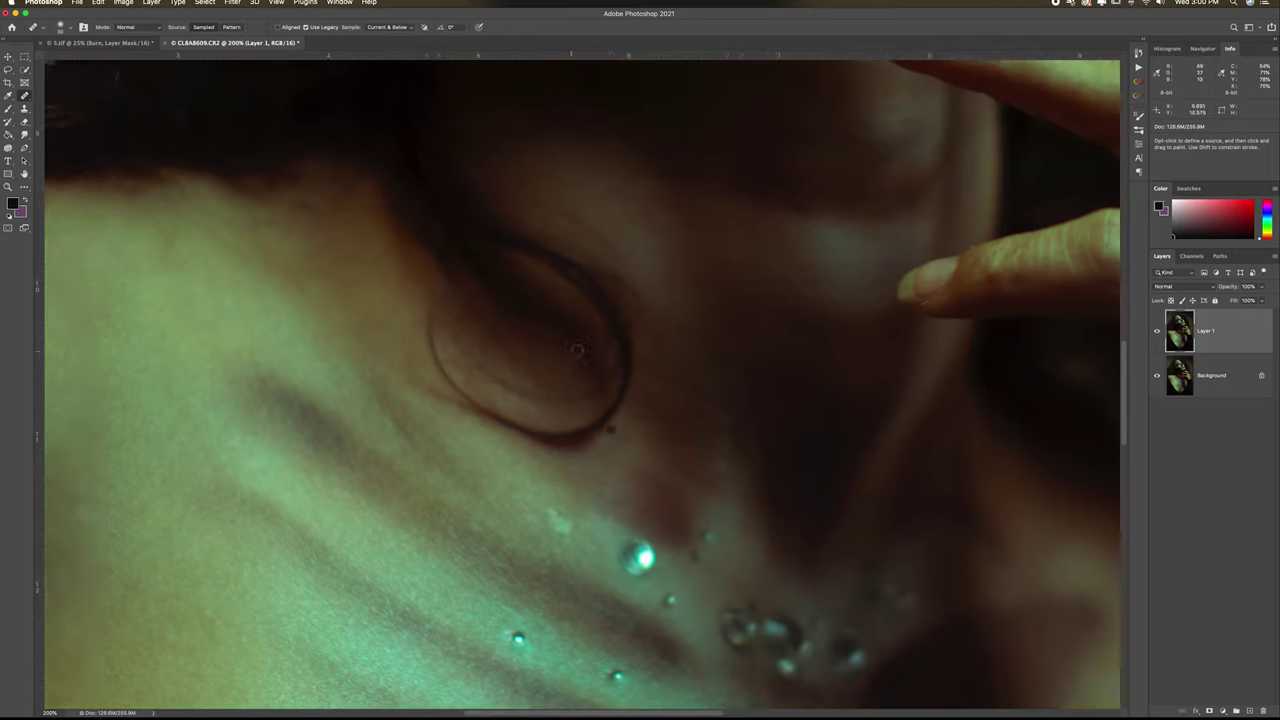
Step: Heal the blemishes along the lowest finger and on its fingernail, sampling clean skin from the hand
scroll(600, 335, right, 8)
scroll(620, 320, down, 2)
scroll(663, 269, up, 3)
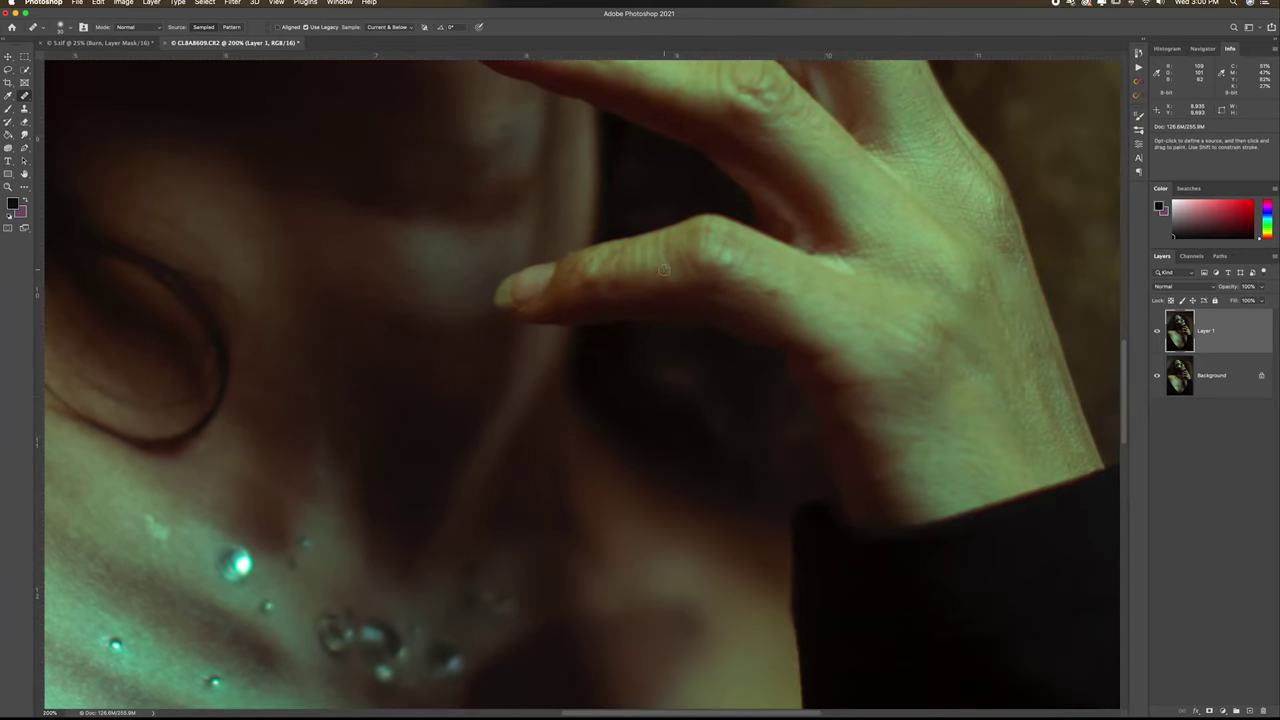
scroll(664, 269, up, 3)
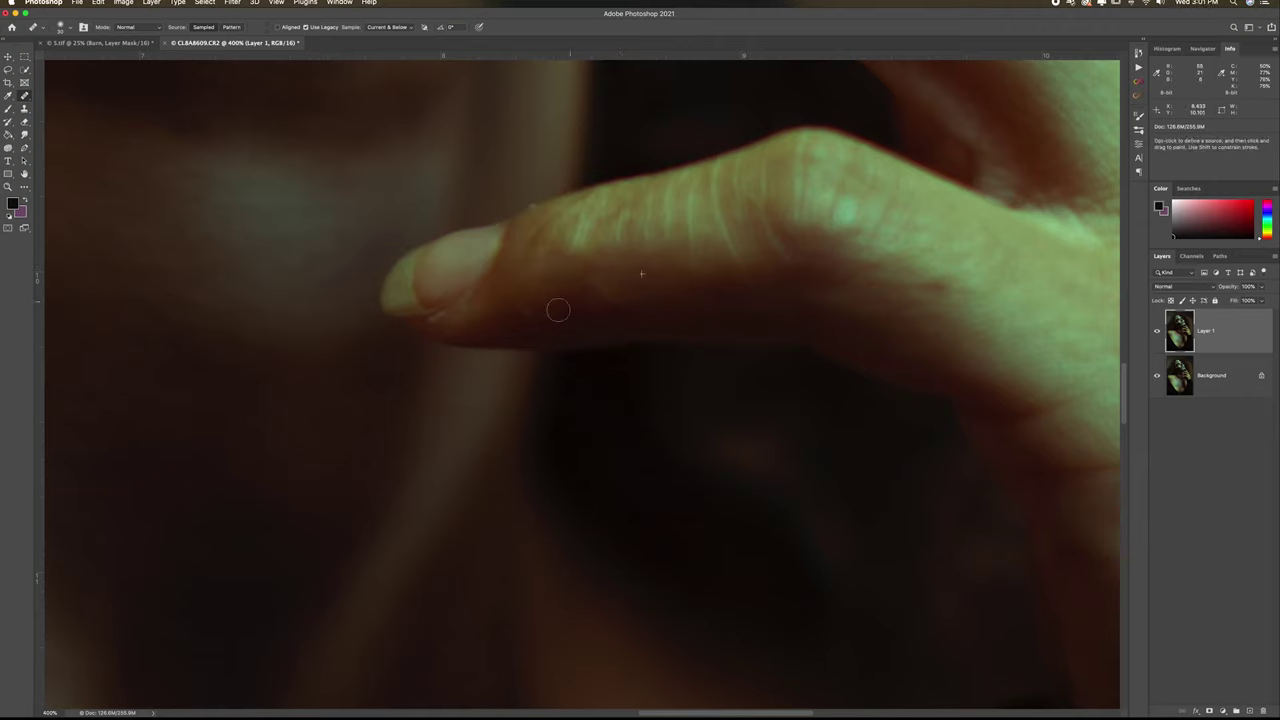
alt+click(960, 297)
scroll(585, 300, left, 1)
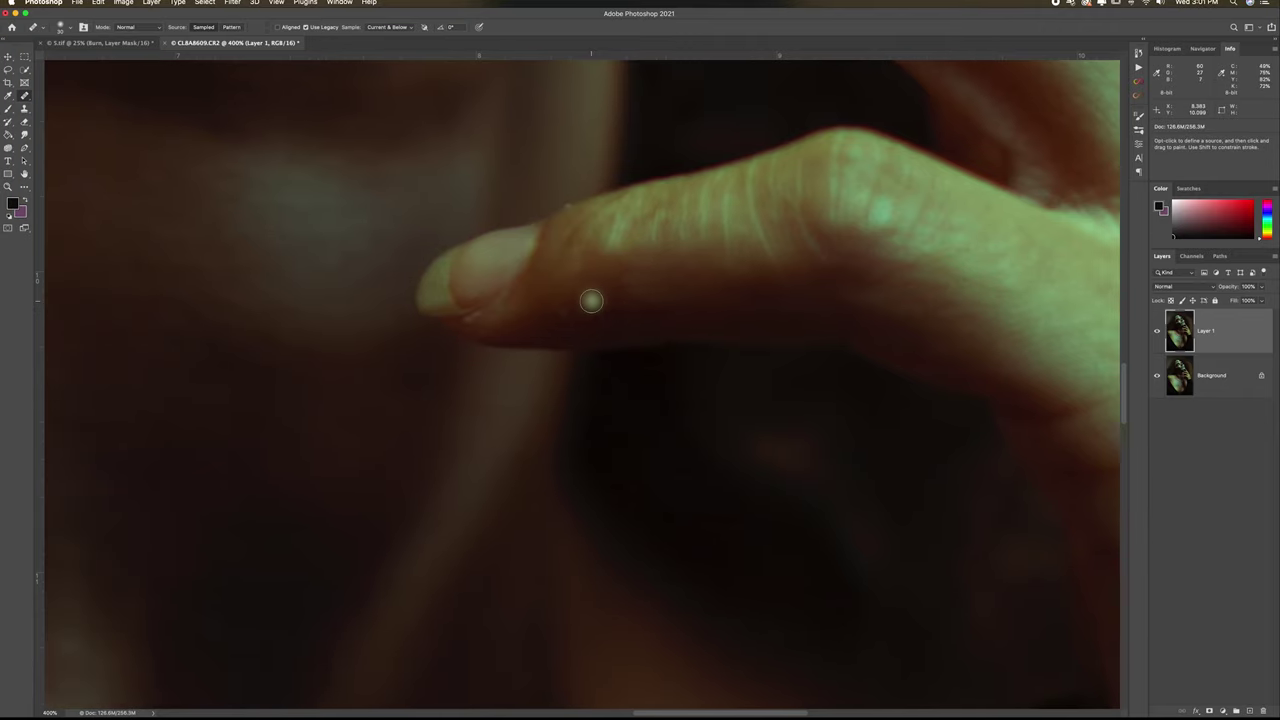
scroll(589, 297, up, 2)
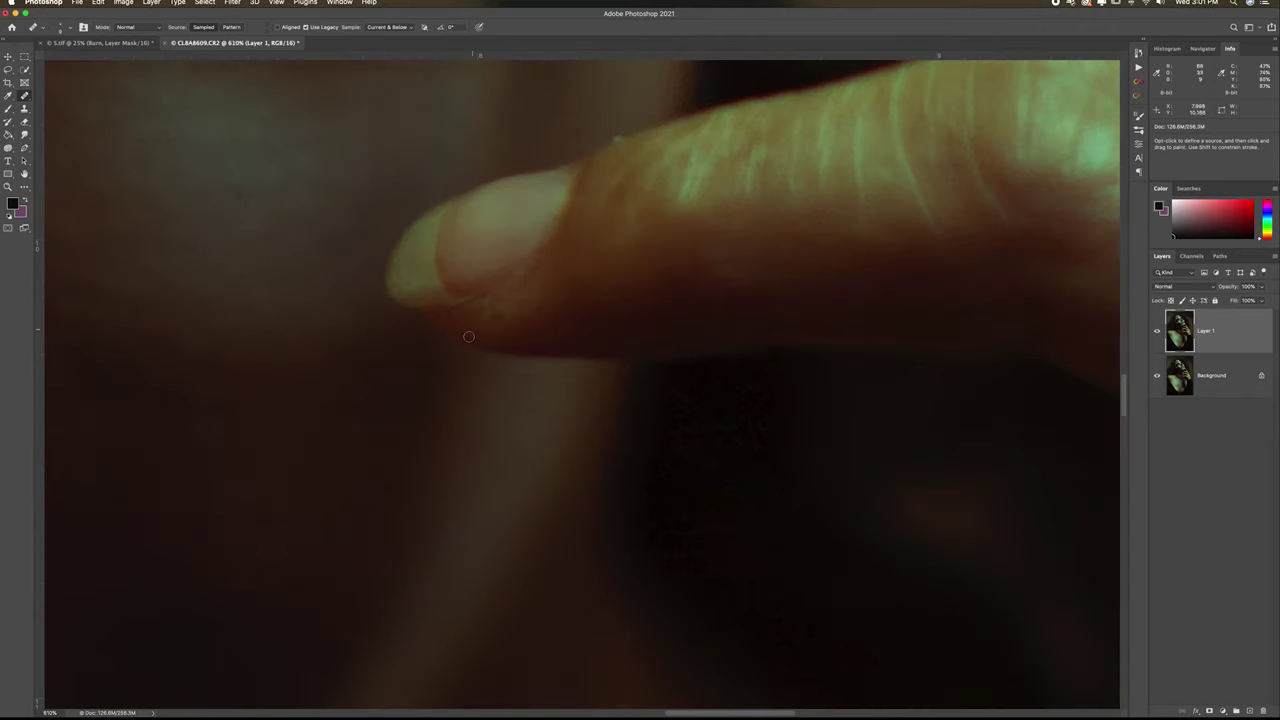
scroll(590, 358, up, 2)
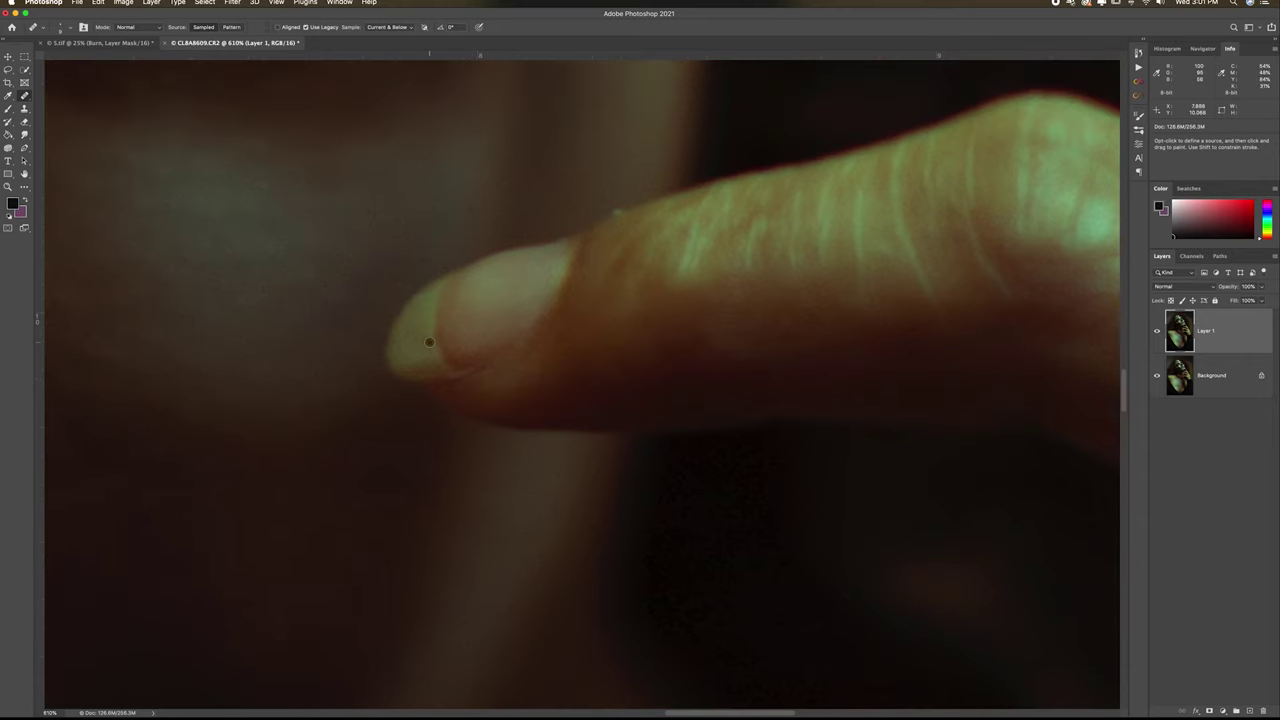
Step: Heal the uneven marks on the tip of the middle finger's nail using clean nail samples
scroll(777, 294, up, 15)
scroll(777, 294, right, 6)
scroll(728, 286, left, 3)
key(j)
scroll(160, 228, up, 1)
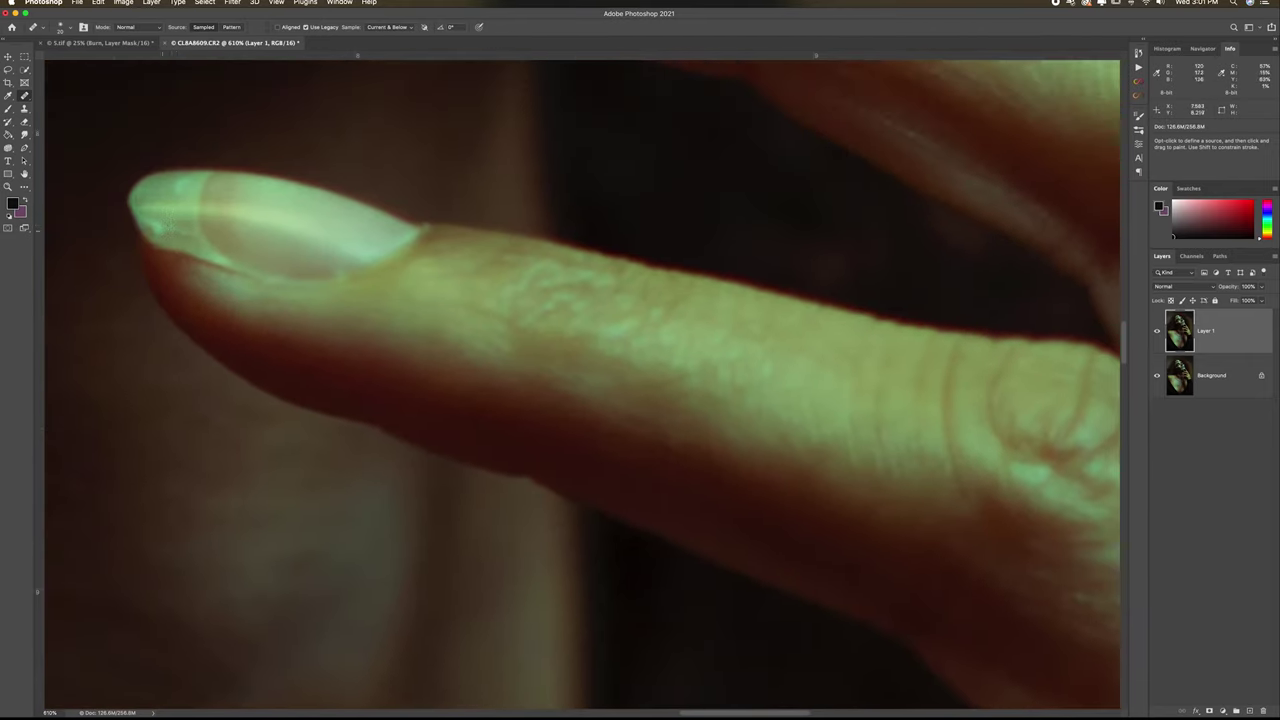
alt+click(150, 216)
click(159, 229)
alt+click(167, 219)
click(183, 230)
Step: Heal the specks beside the upper finger's nail and in the dark area under the chin
scroll(160, 229, up, 8)
scroll(160, 229, right, 7)
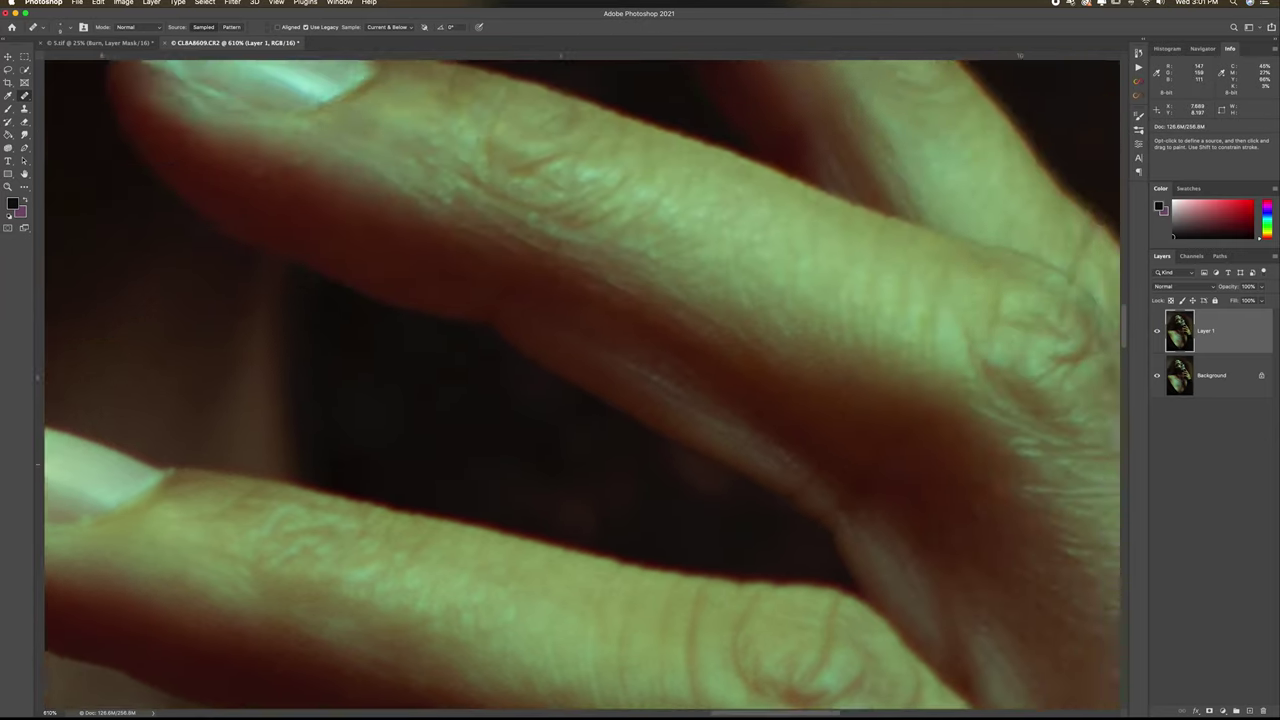
scroll(180, 245, left, 1)
scroll(208, 263, right, 1)
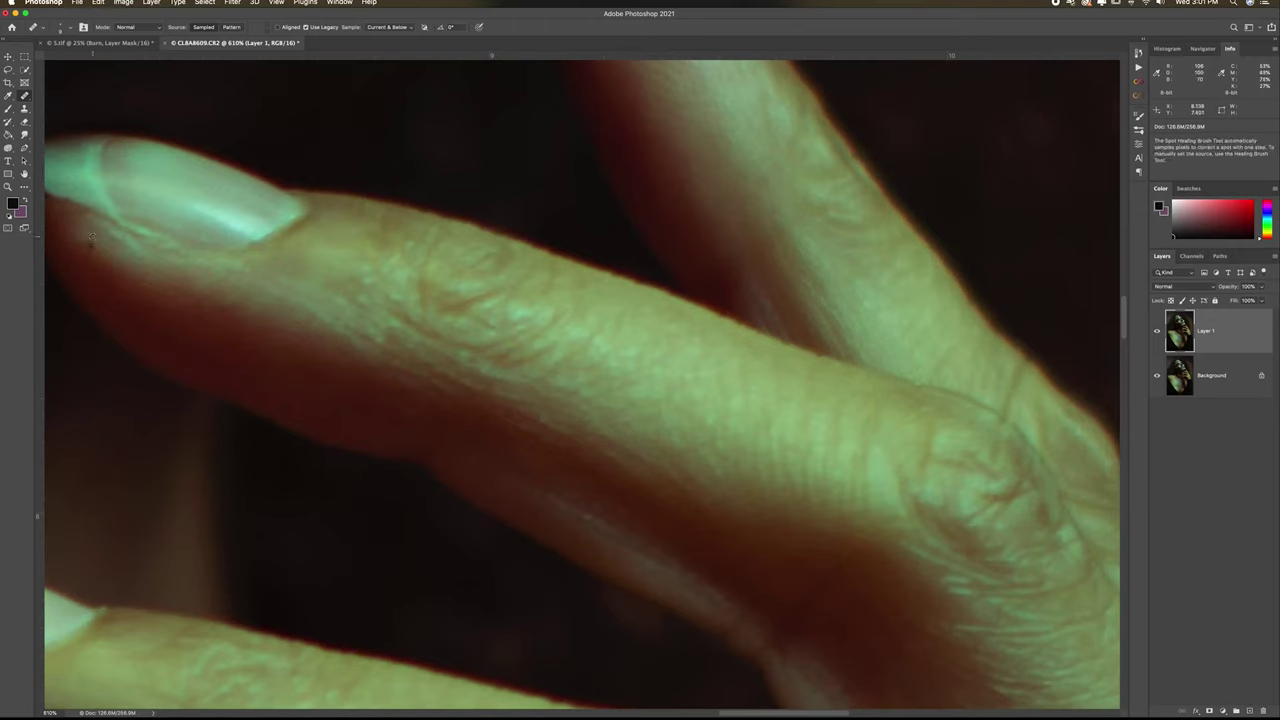
scroll(266, 281, up, 5)
scroll(266, 281, right, 2)
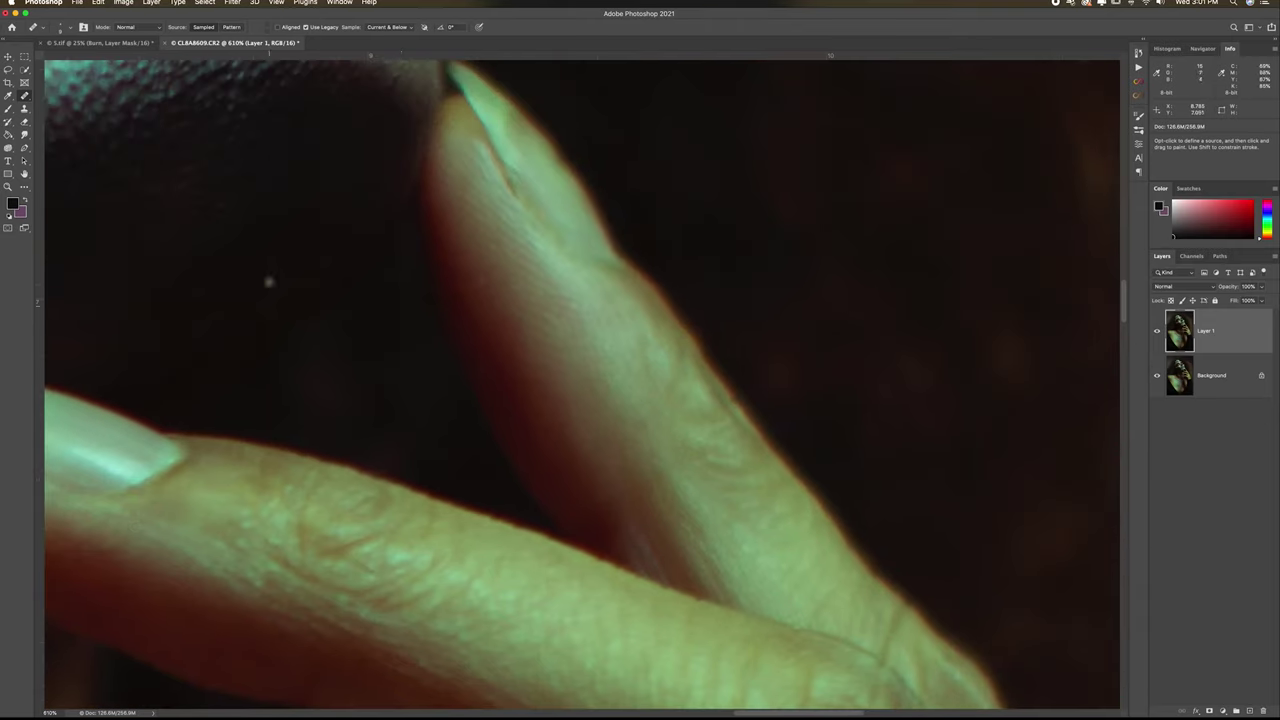
Step: Heal the small spots on the back of the hand near the knuckles
scroll(483, 286, down, 20)
scroll(483, 286, right, 11)
key(super+minus)
key(super+minus)
scroll(466, 117, down, 10)
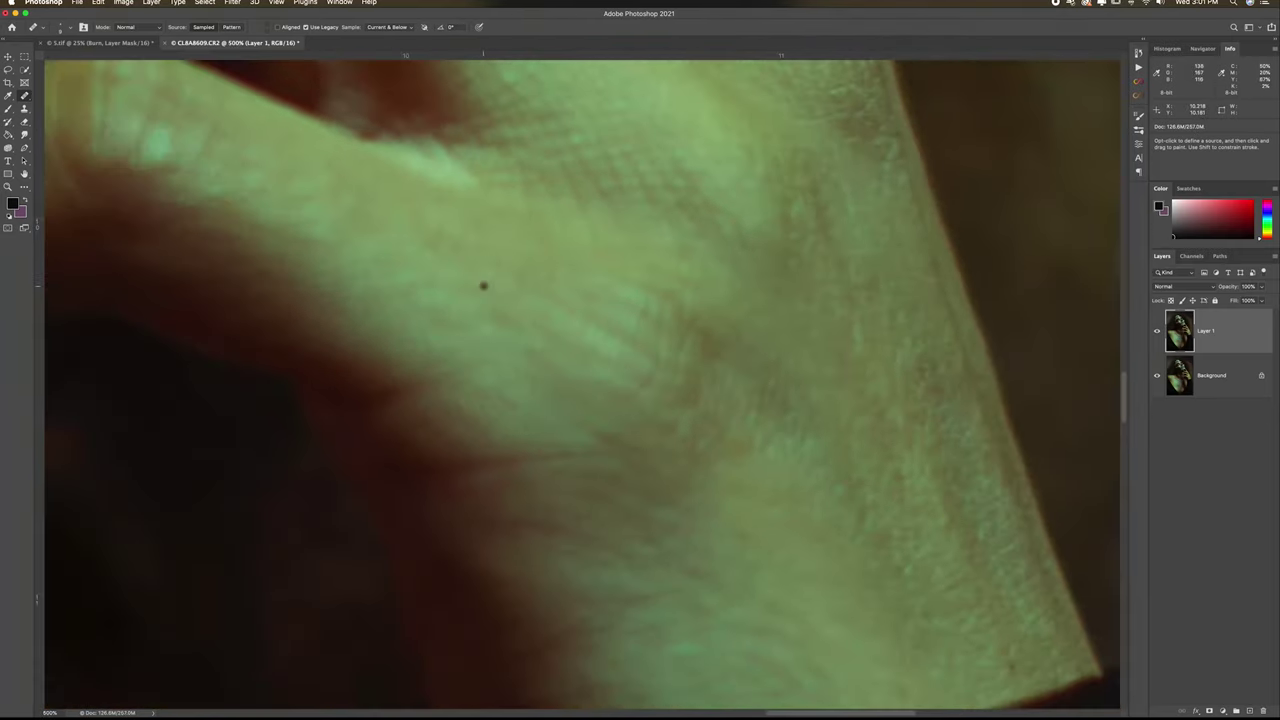
Step: Smooth the bump on the lowest finger's edge behind the nail with a small Clone Stamp in Darken mode
scroll(480, 200, left, 14)
scroll(480, 200, up, 4)
key(super+minus)
key(super+minus)
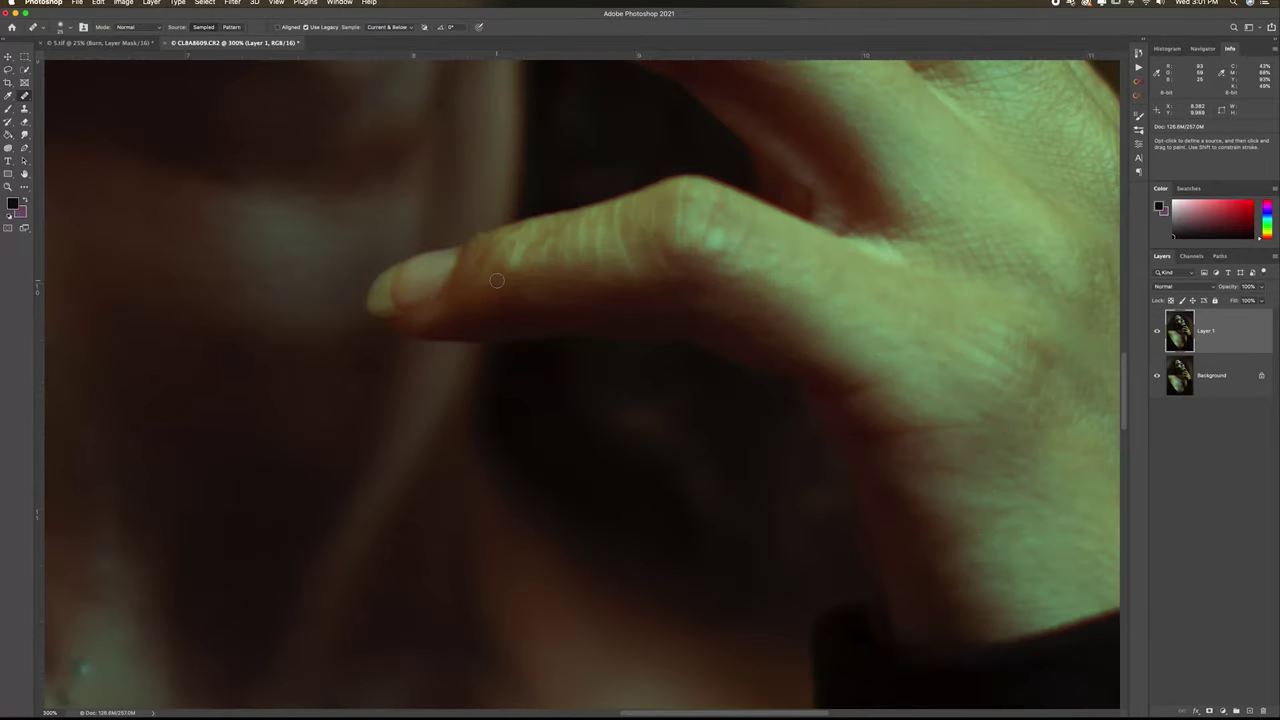
key(bracketleft)
key(bracketleft)
key(bracketleft)
alt+click(484, 233)
key(s)
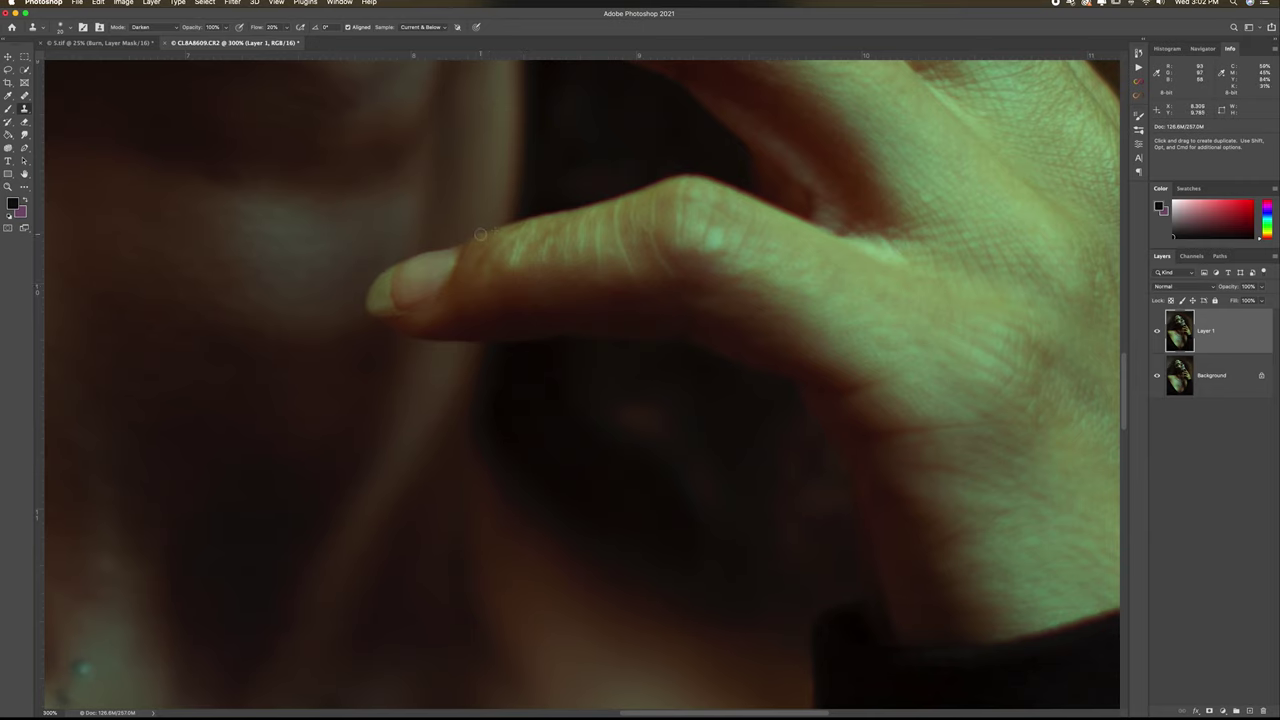
Step: Set the Clone Stamp to Normal mode with 4% flow and even out the middle fingernail's tip
scroll(498, 258, up, 6)
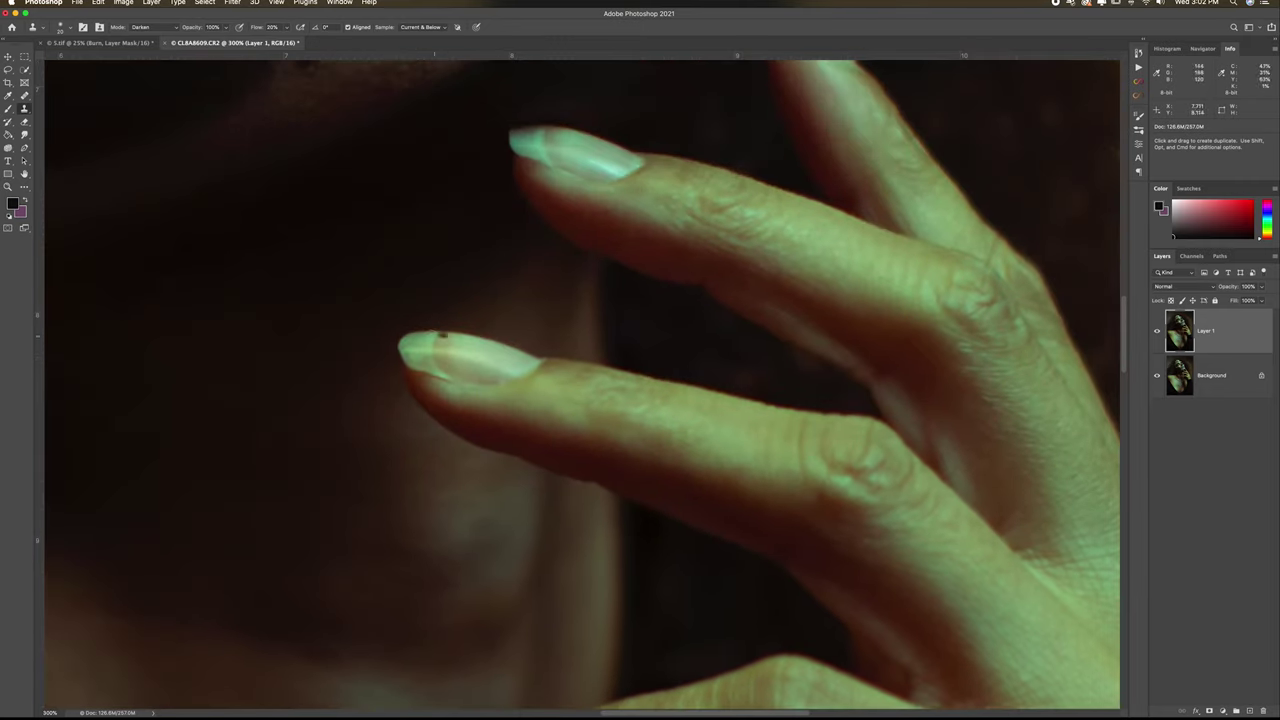
scroll(603, 290, up, 5)
scroll(603, 290, down, 10)
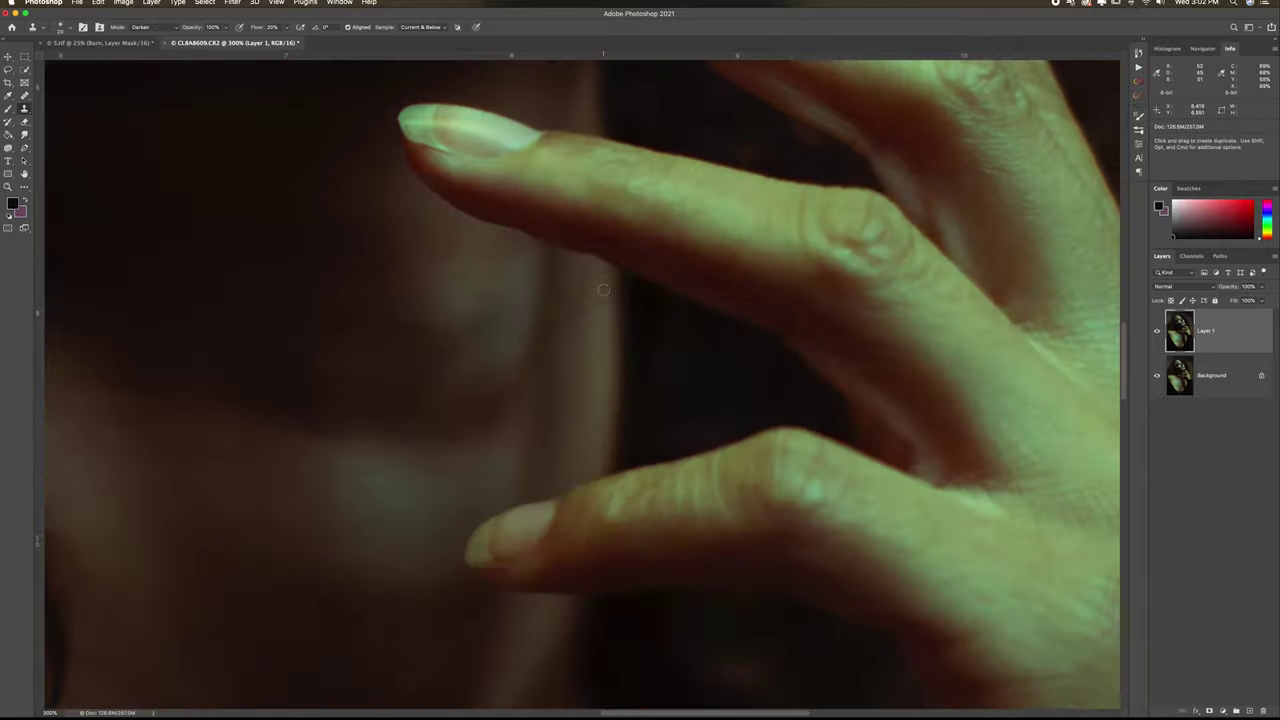
scroll(603, 290, up, 1)
key(super+equal)
key(super+equal)
scroll(354, 183, up, 4)
key(j)
click(24, 109)
click(158, 28)
click(263, 28)
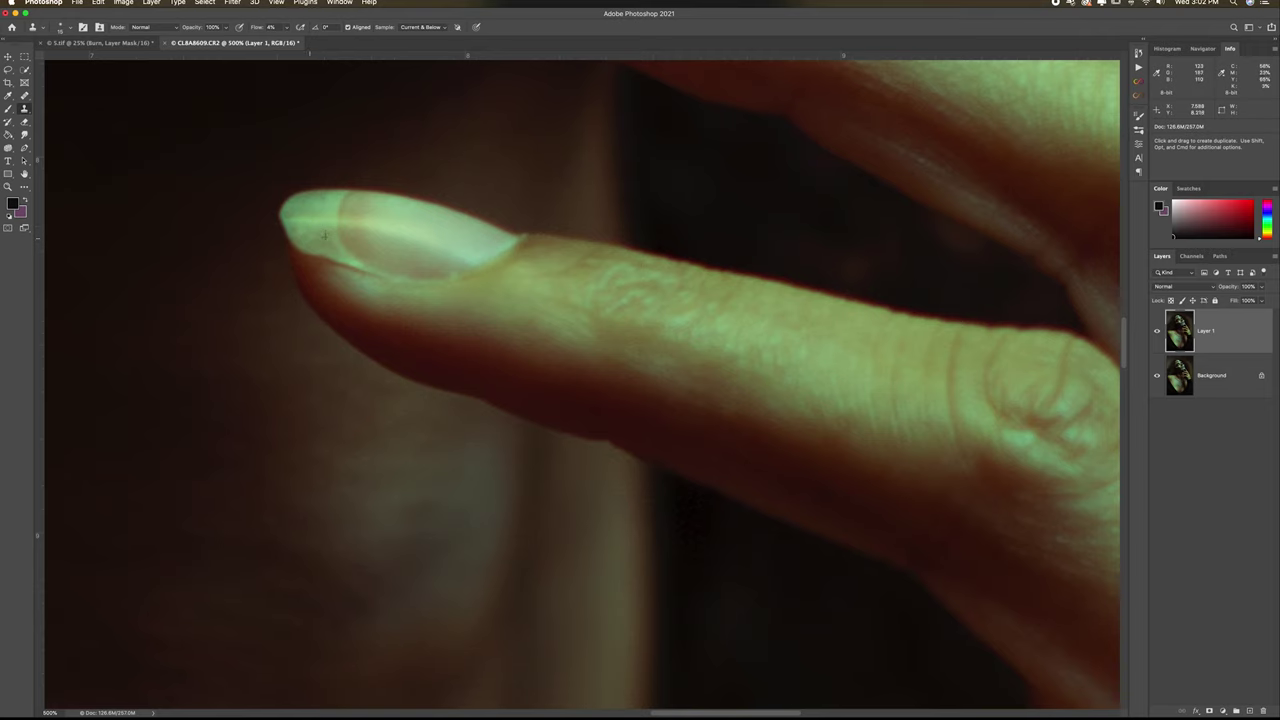
Step: Return to the Healing Brush and heal the stray specks on the chin skin between the beads
scroll(324, 236, right, 3)
scroll(320, 242, up, 10)
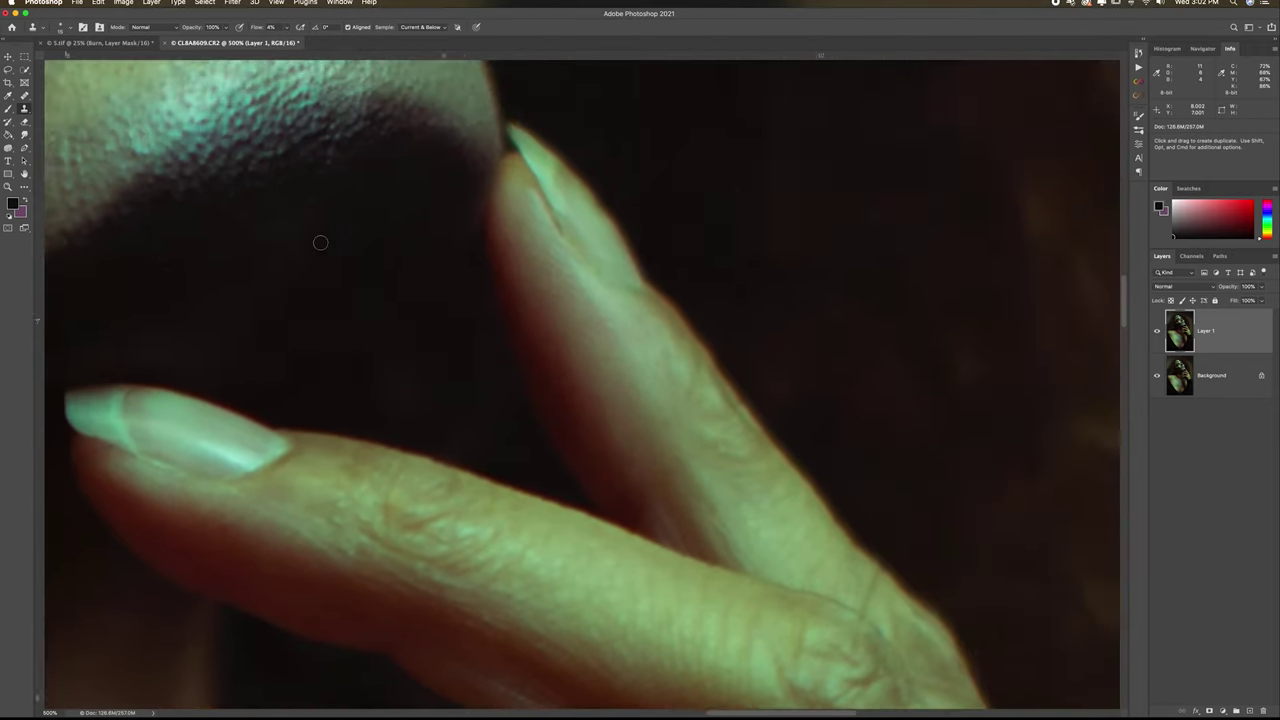
key(j)
scroll(360, 355, up, 3)
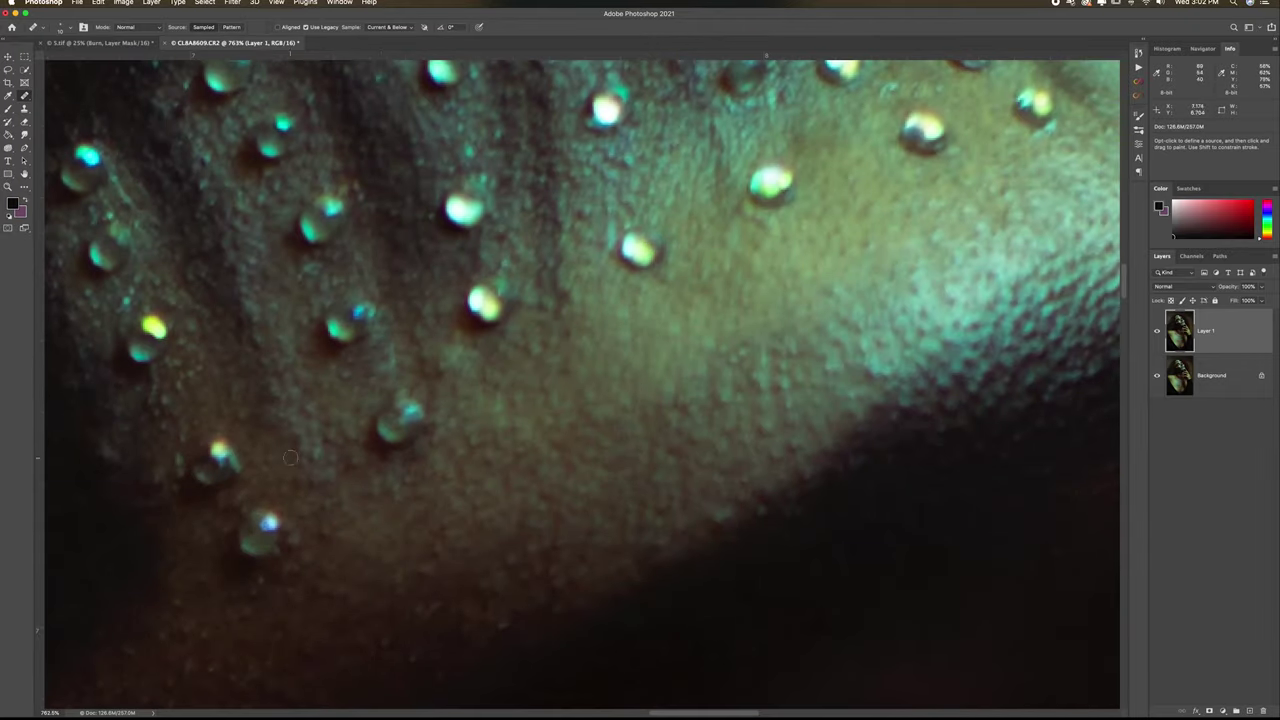
scroll(163, 401, up, 10)
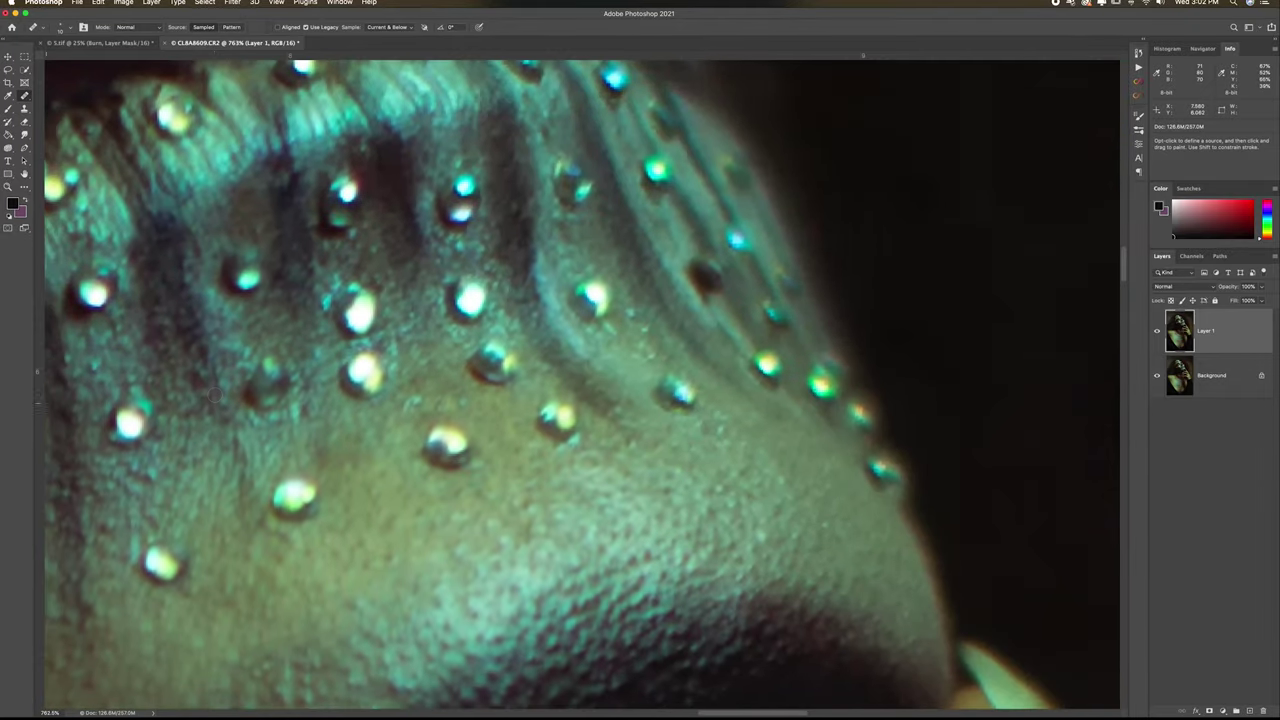
scroll(211, 395, up, 3)
scroll(211, 395, right, 3)
Step: Raise the Clone Stamp's flow and clone a neighbouring green bead over the dark empty spot near the face's edge
key(s)
scroll(442, 361, right, 1)
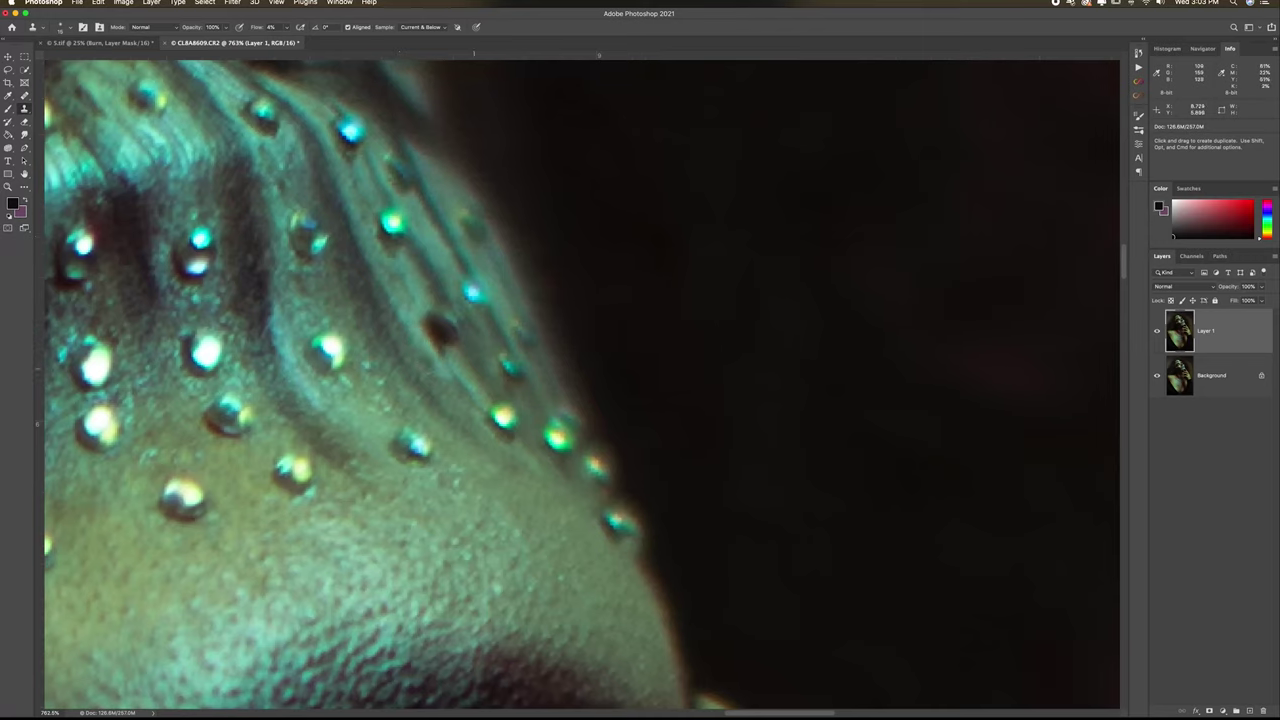
scroll(437, 340, up, 1)
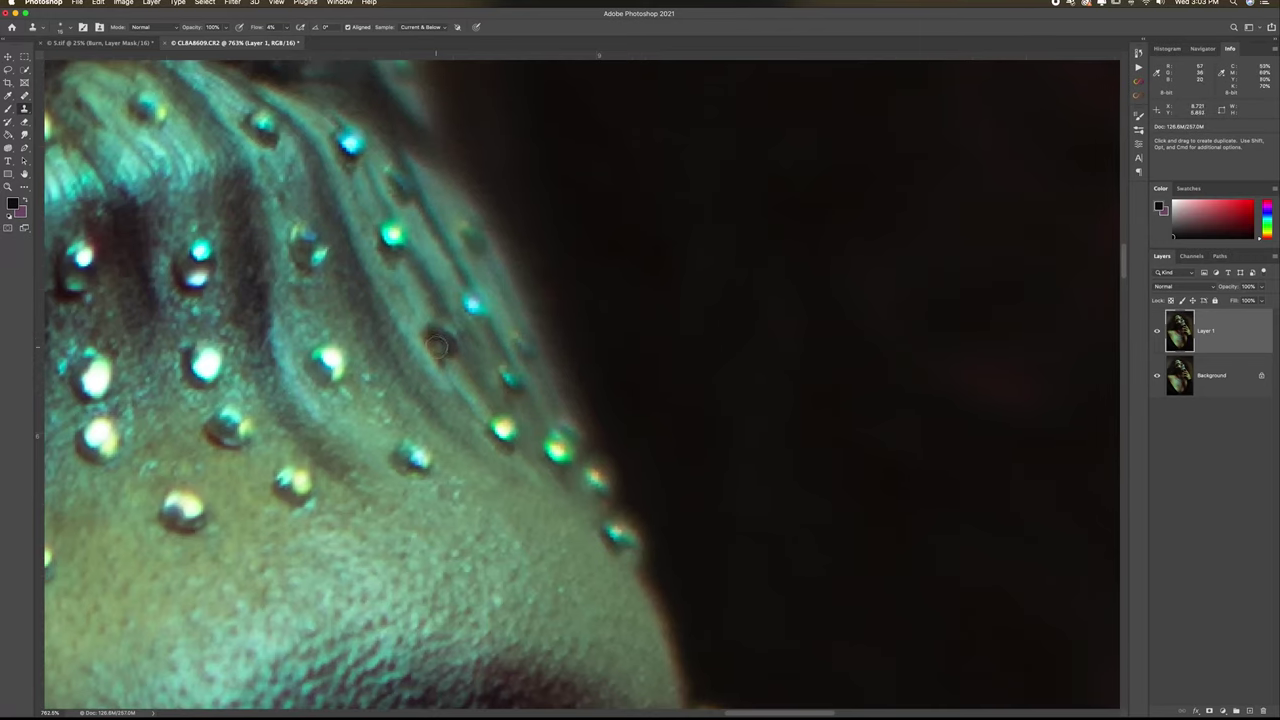
drag(256, 27, 288, 27)
key(super+z)
alt+click(393, 235)
click(441, 348)
mouse_move(441, 348)
mouse_down()
mouse_move(440, 411)
mouse_move(711, 417)
mouse_move(849, 344)
mouse_up()
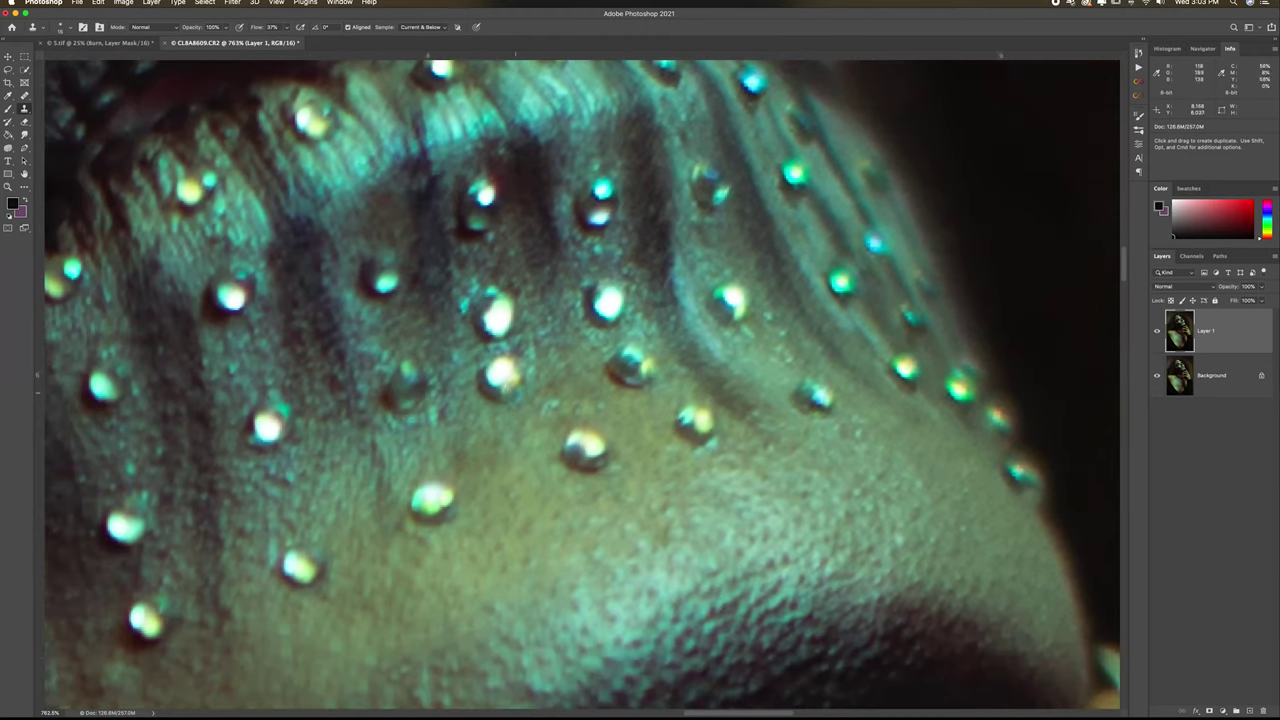
alt+click(501, 379)
mouse_move(530, 395)
mouse_down()
mouse_move(474, 363)
mouse_move(509, 366)
mouse_up()
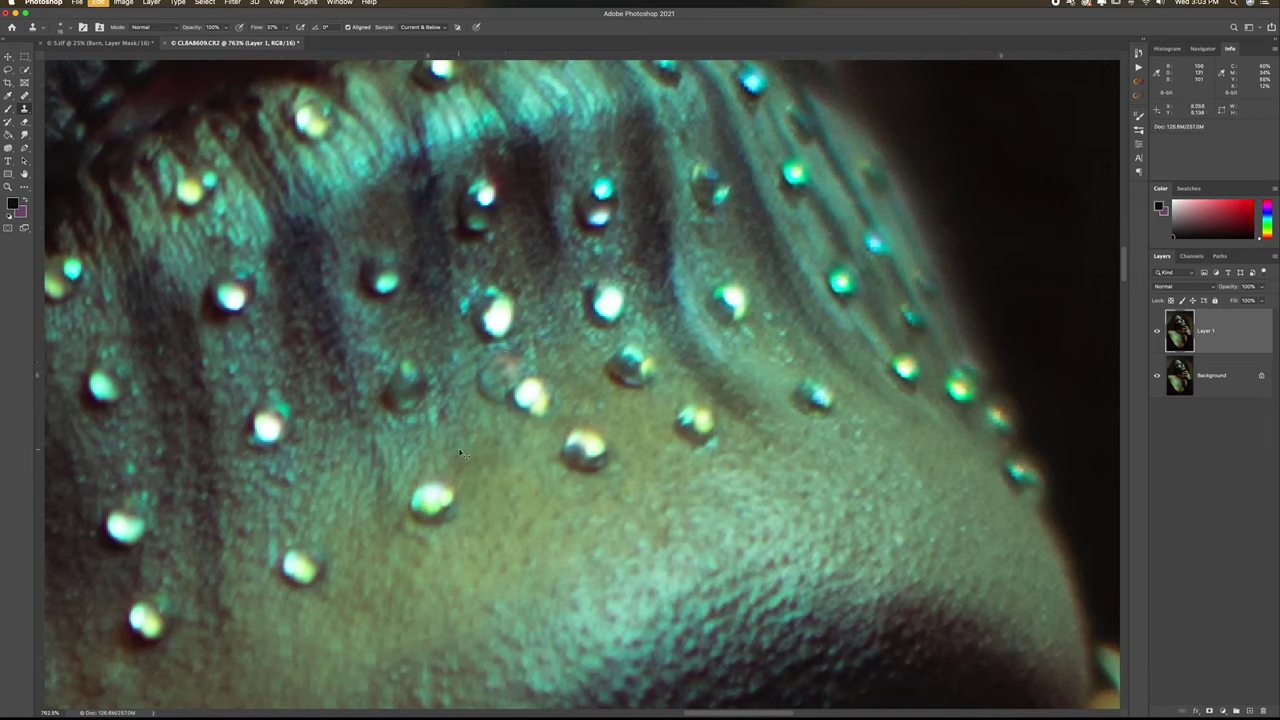
key(super+z)
Step: Clone the bright bead above the chin slightly lower to even the spacing, and heal away the original bead
alt+click(505, 376)
mouse_move(526, 390)
mouse_down()
mouse_move(500, 382)
mouse_move(523, 408)
mouse_up()
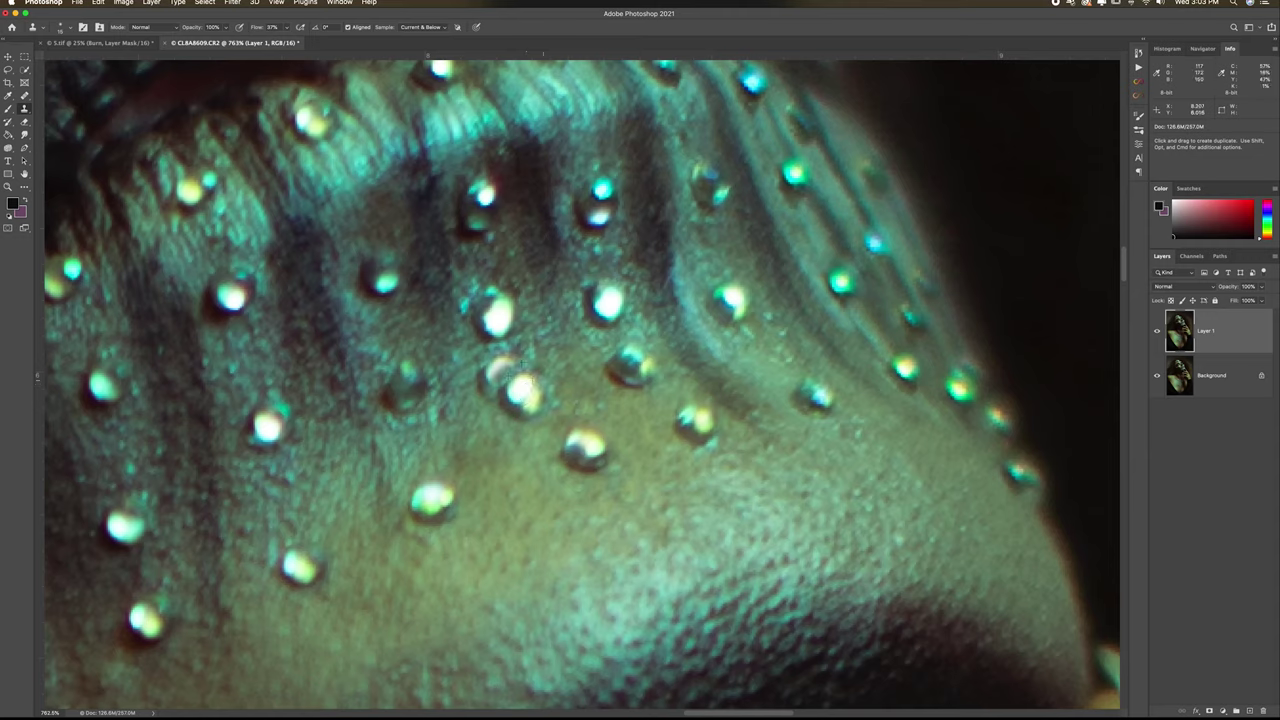
key(j)
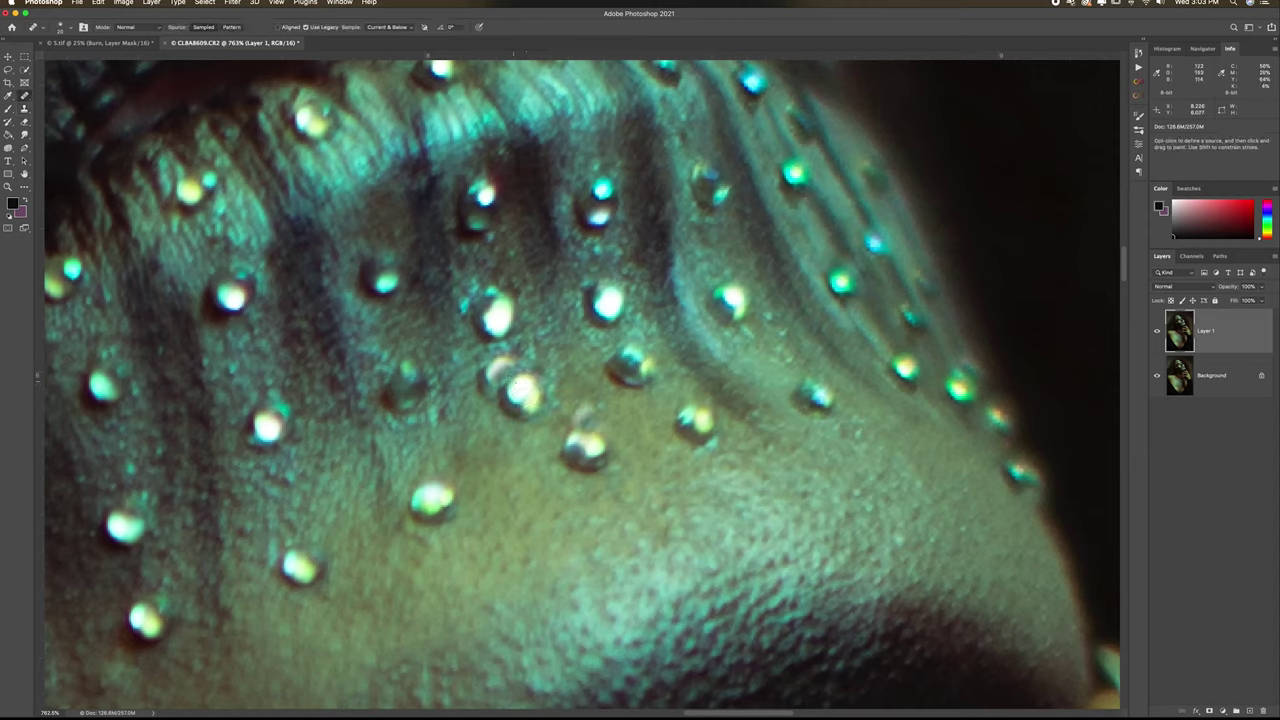
click(483, 378)
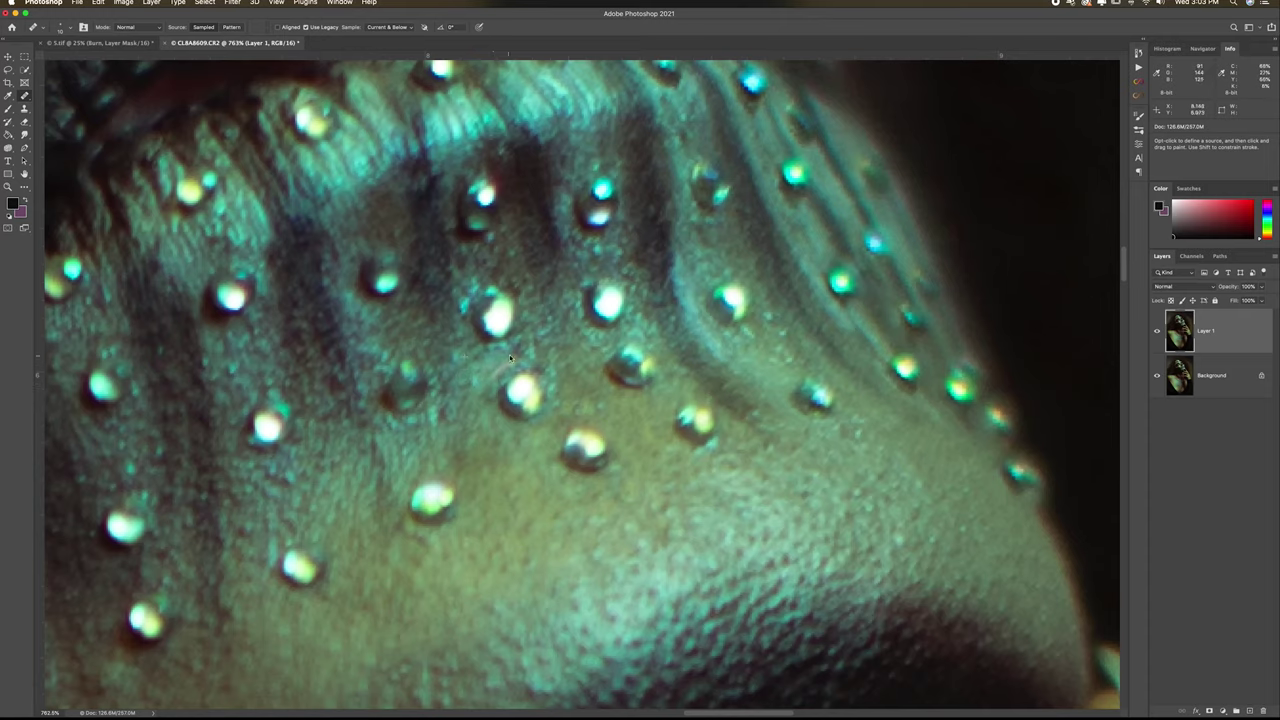
Step: Use the Clone Stamp to shift two beads in the chin's lowest row for more even spacing, and remove the originals
key(s)
scroll(548, 463, left, 1)
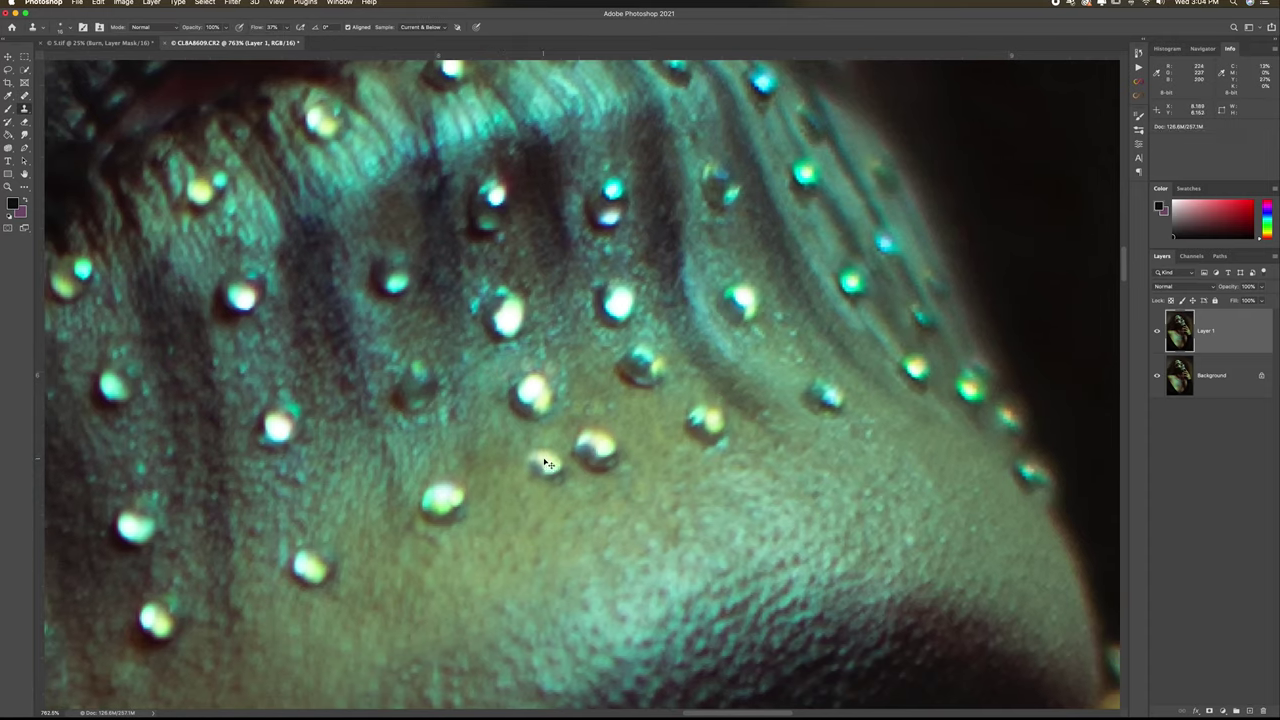
click(548, 463)
drag(593, 461, 603, 444)
scroll(603, 444, up, 1)
key(super+z)
scroll(691, 441, up, 1)
alt+click(693, 449)
mouse_move(653, 464)
mouse_down()
mouse_move(641, 469)
mouse_move(657, 466)
mouse_up()
click(25, 96)
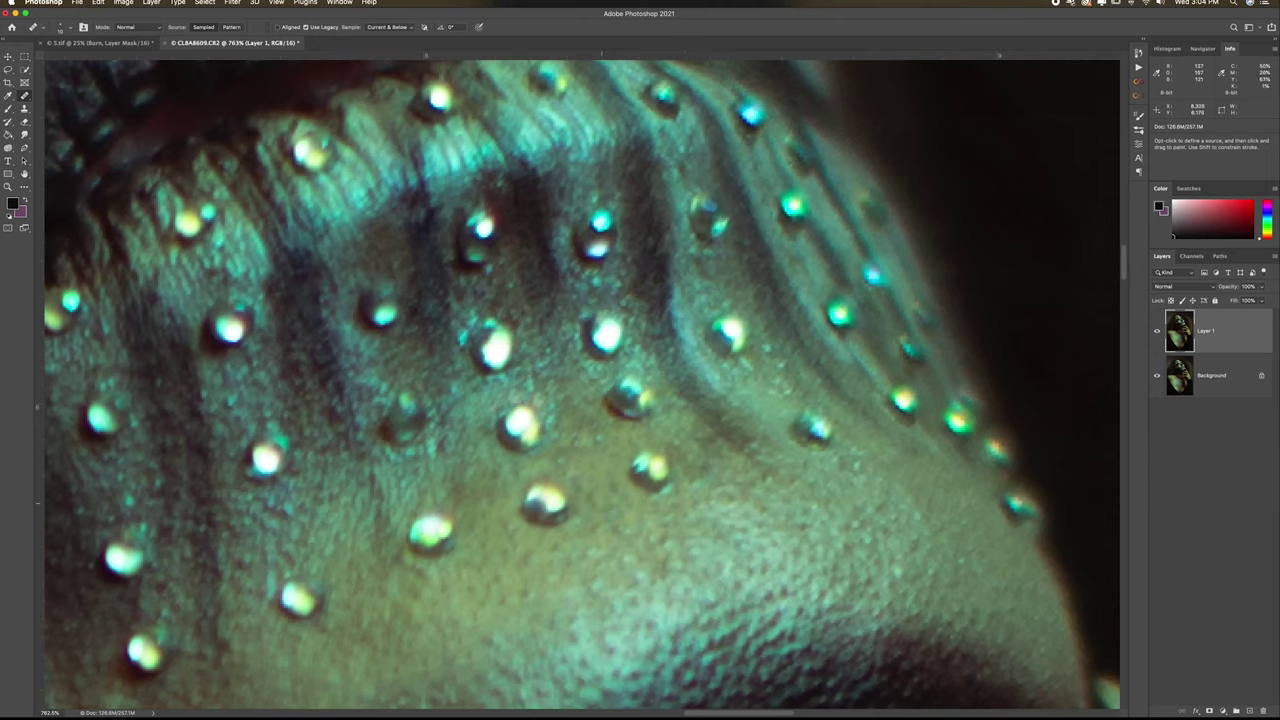
Step: Clean up the specks and the dim bead in the bead column on the cheek beside the mouth corner
scroll(700, 450, left, 3)
scroll(513, 499, left, 6)
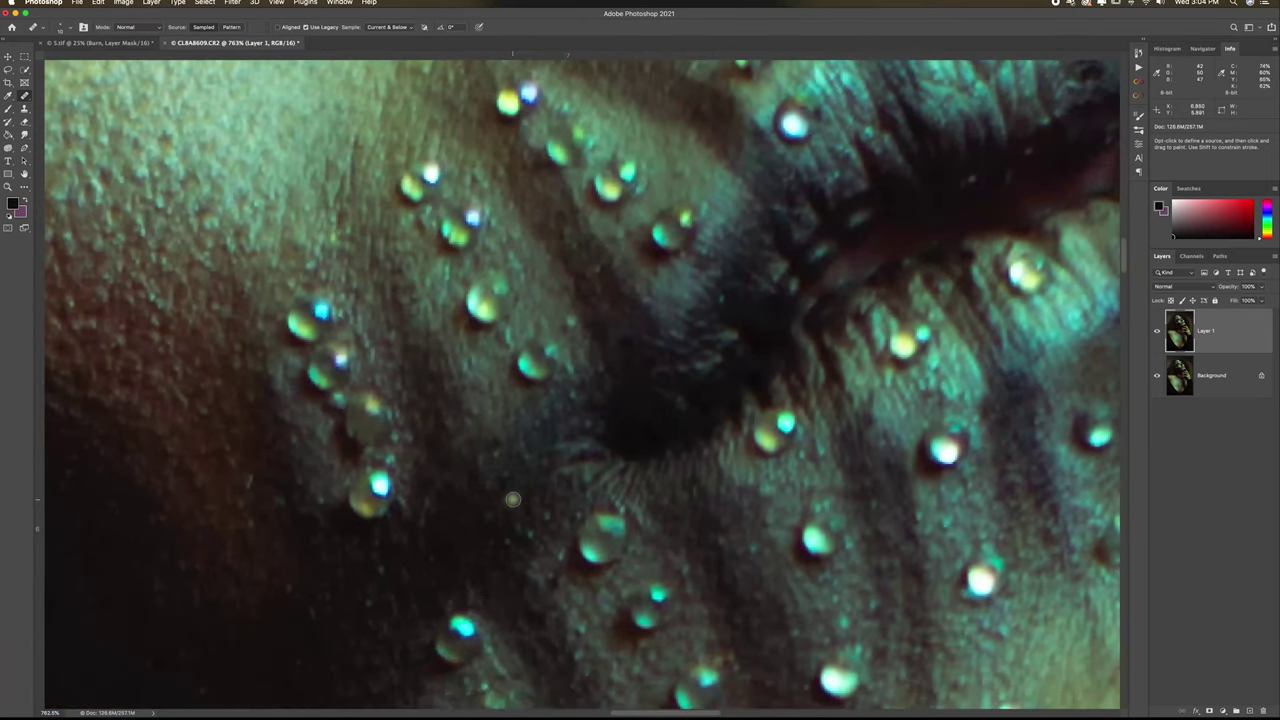
scroll(513, 499, left, 1)
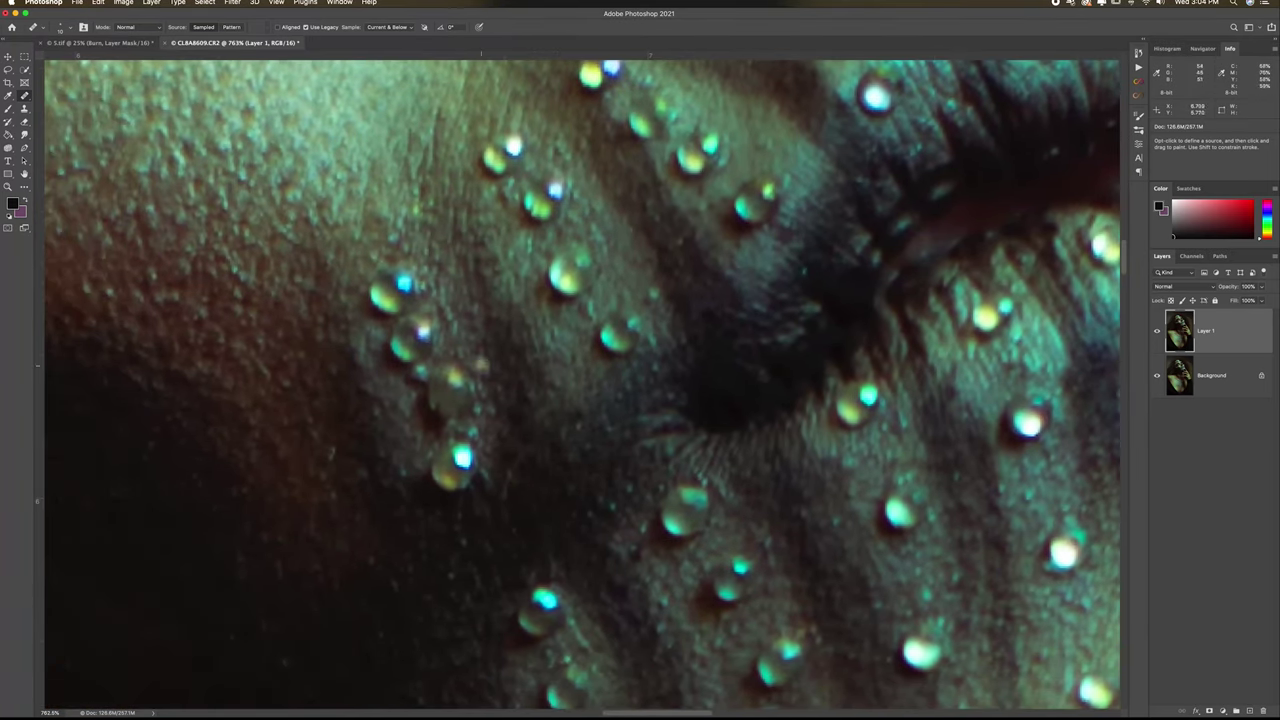
click(481, 358)
alt+click(556, 370)
click(422, 369)
mouse_move(456, 374)
mouse_down()
mouse_move(447, 413)
mouse_move(440, 396)
mouse_move(420, 428)
mouse_up()
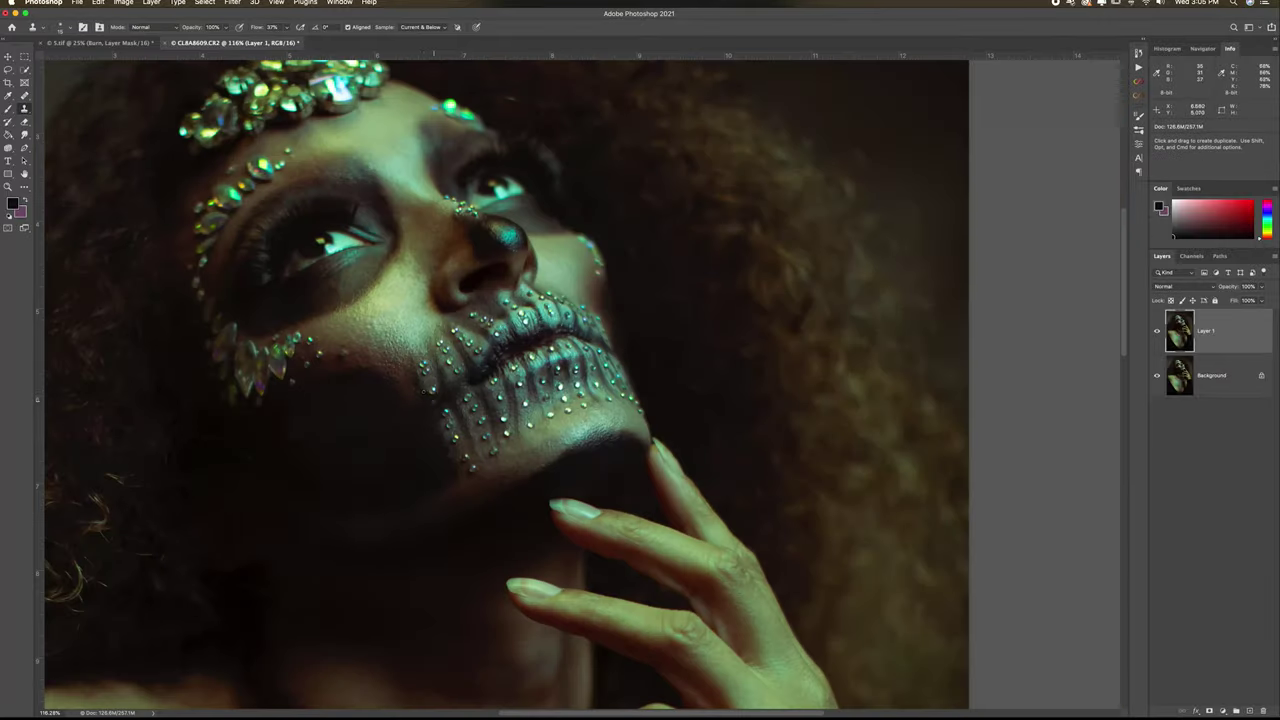
Step: Heal the stray speck on the skin between the bead columns near the mouth corner
key(super+plus)
key(super+plus)
drag(185, 388, 301, 352)
key(bracketright)
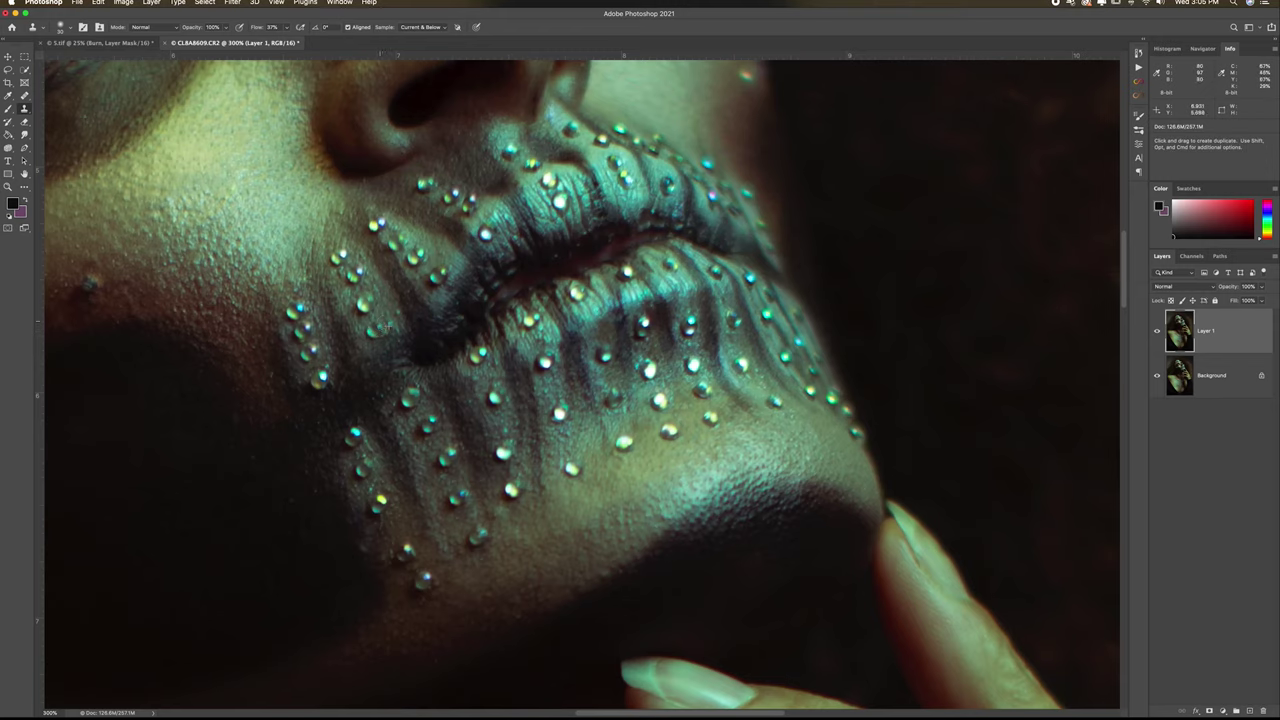
click(24, 96)
mouse_move(387, 317)
mouse_down()
mouse_move(372, 321)
mouse_move(400, 310)
mouse_up()
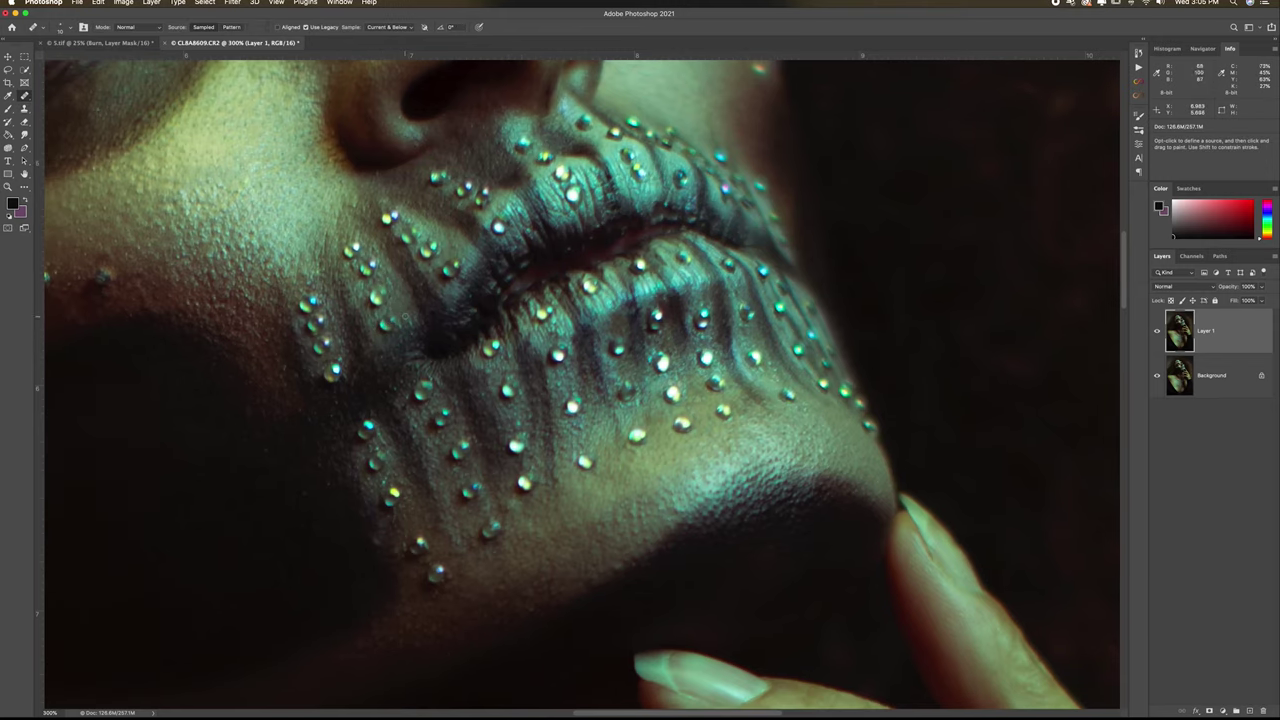
Step: Clone a bright neighbouring bead over the dark bead on the cheek beside the crystals, and return to the Healing Brush
scroll(405, 318, up, 5)
scroll(405, 318, left, 3)
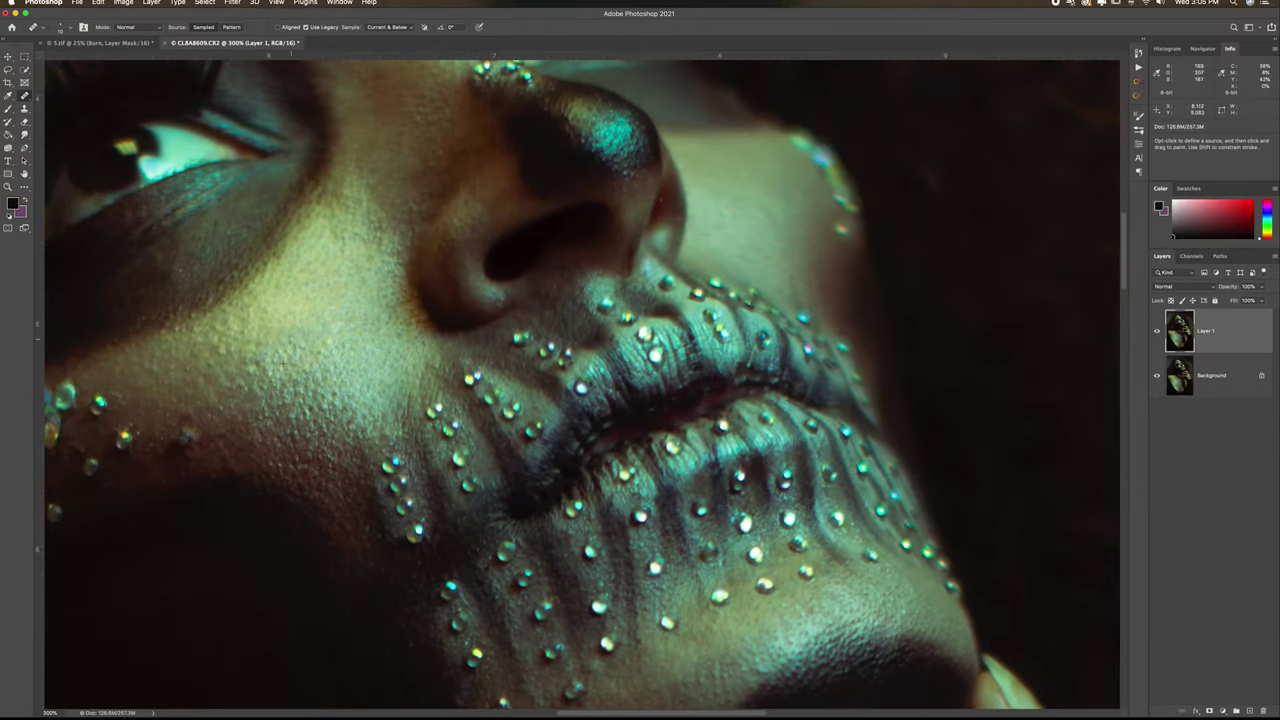
scroll(322, 437, left, 4)
key(s)
scroll(322, 437, up, 1)
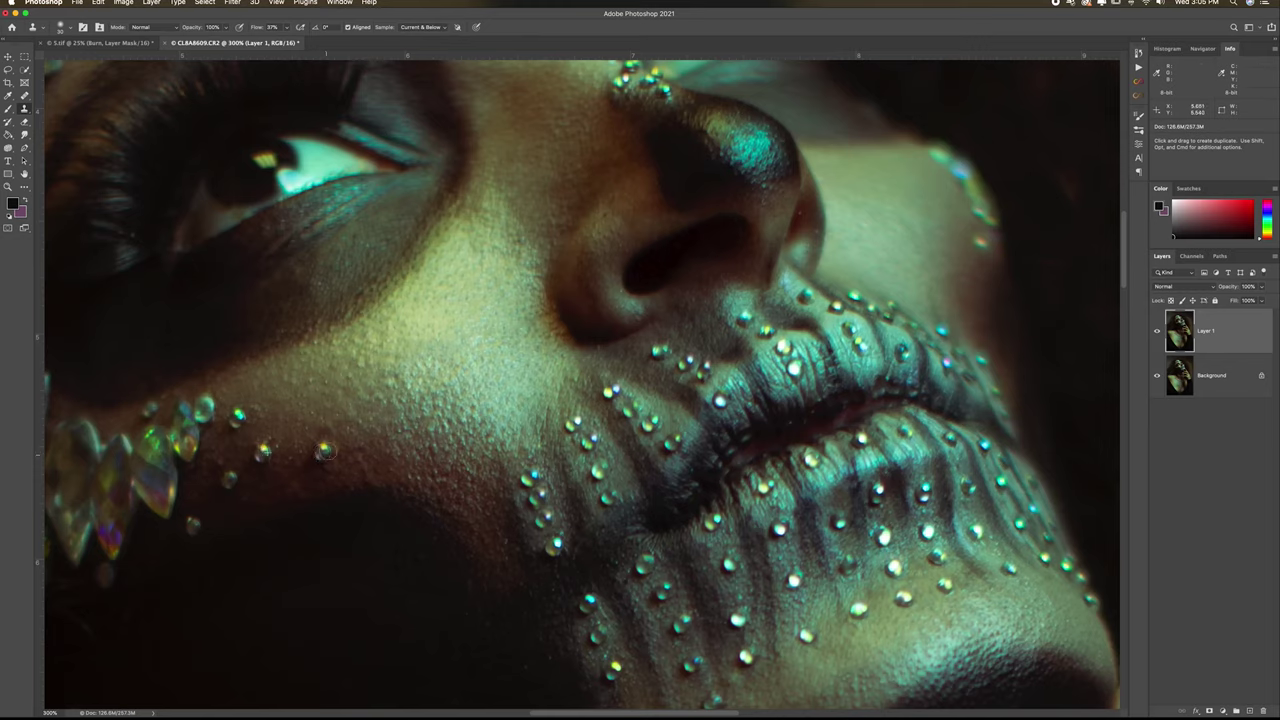
scroll(297, 452, left, 3)
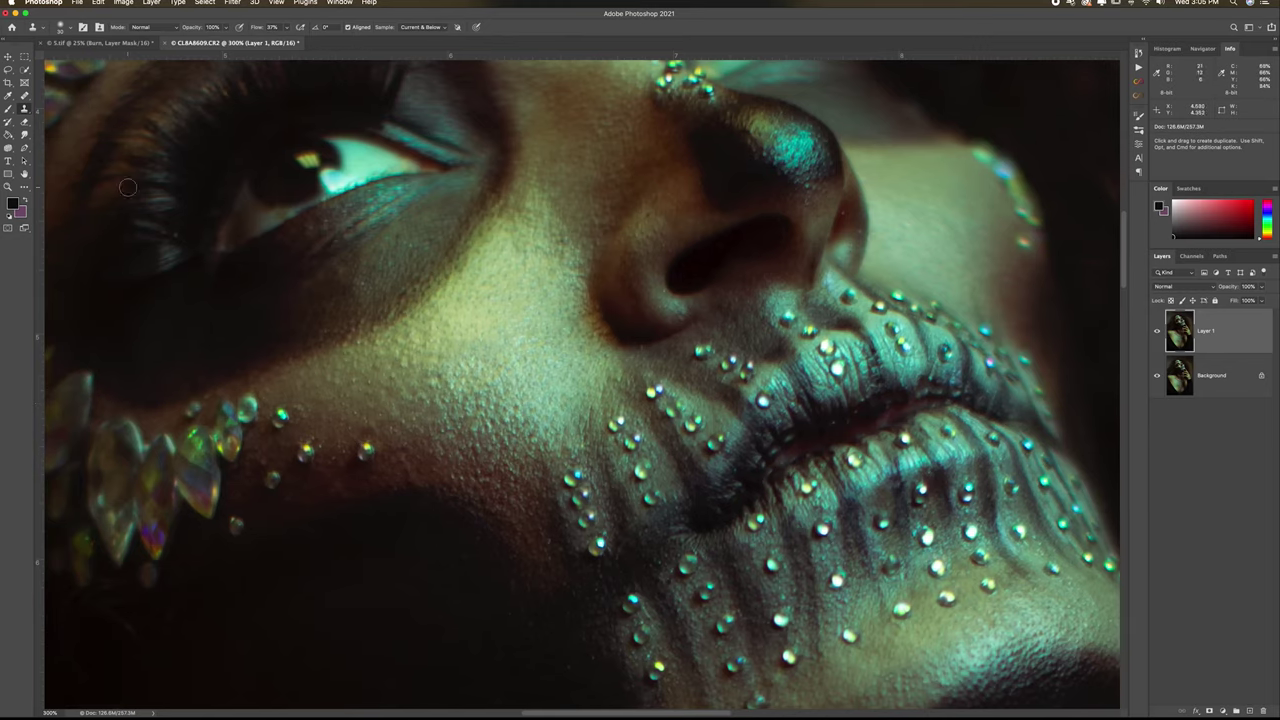
key(j)
scroll(330, 430, down, 1)
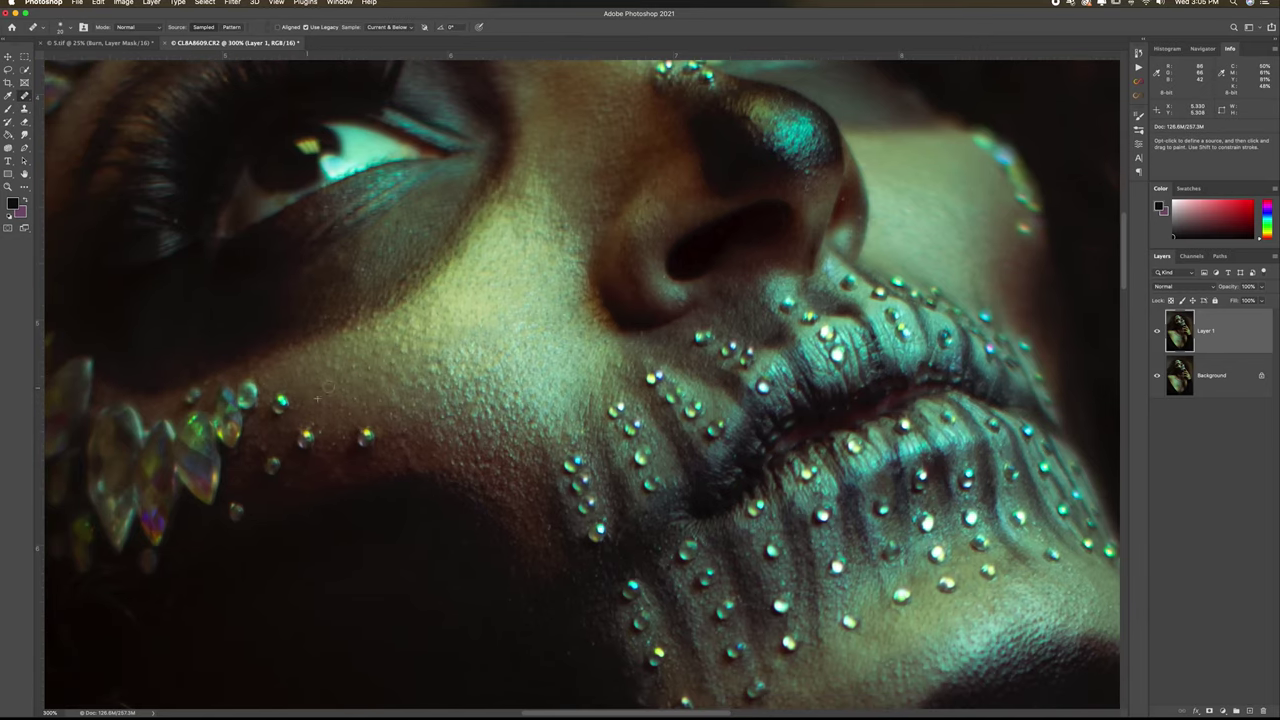
Step: Heal leftover specks on the skin between the eye's inner corner and the nose bridge
scroll(337, 413, down, 6)
scroll(337, 413, right, 8)
scroll(254, 428, left, 5)
scroll(254, 428, up, 1)
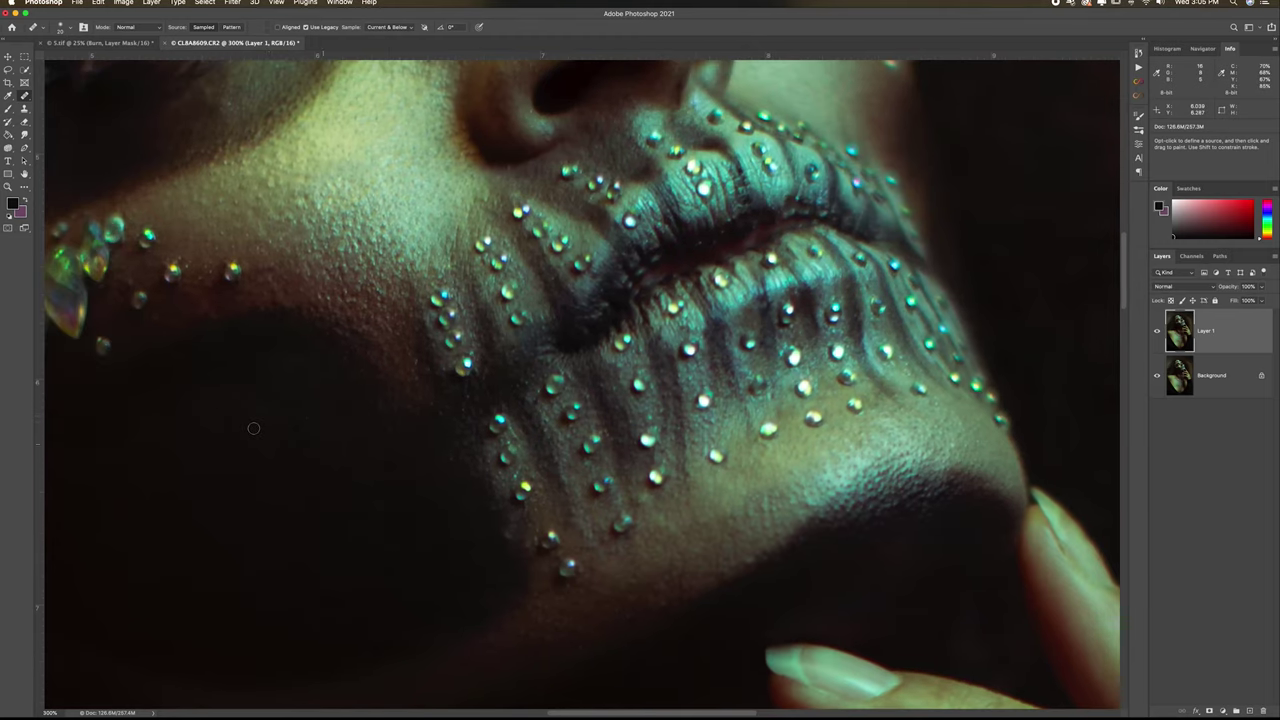
scroll(323, 380, up, 10)
scroll(328, 383, left, 2)
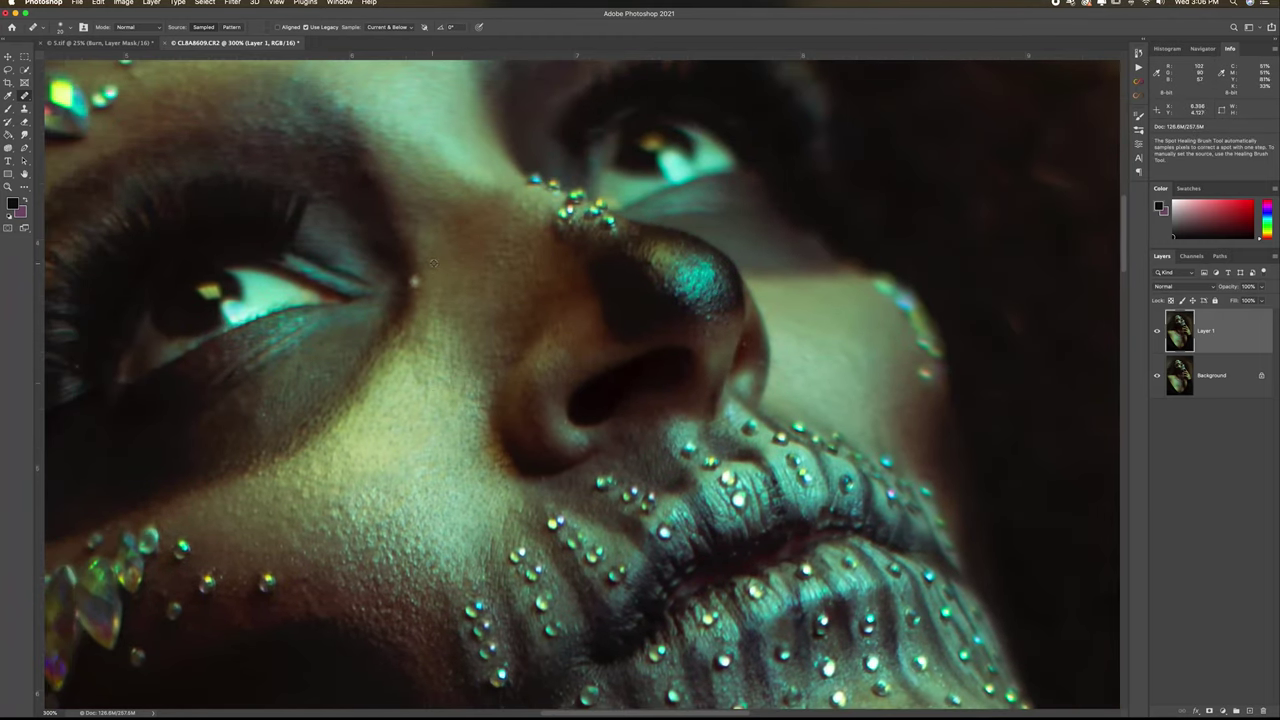
scroll(439, 240, up, 4)
scroll(439, 240, left, 3)
scroll(420, 260, down, 19)
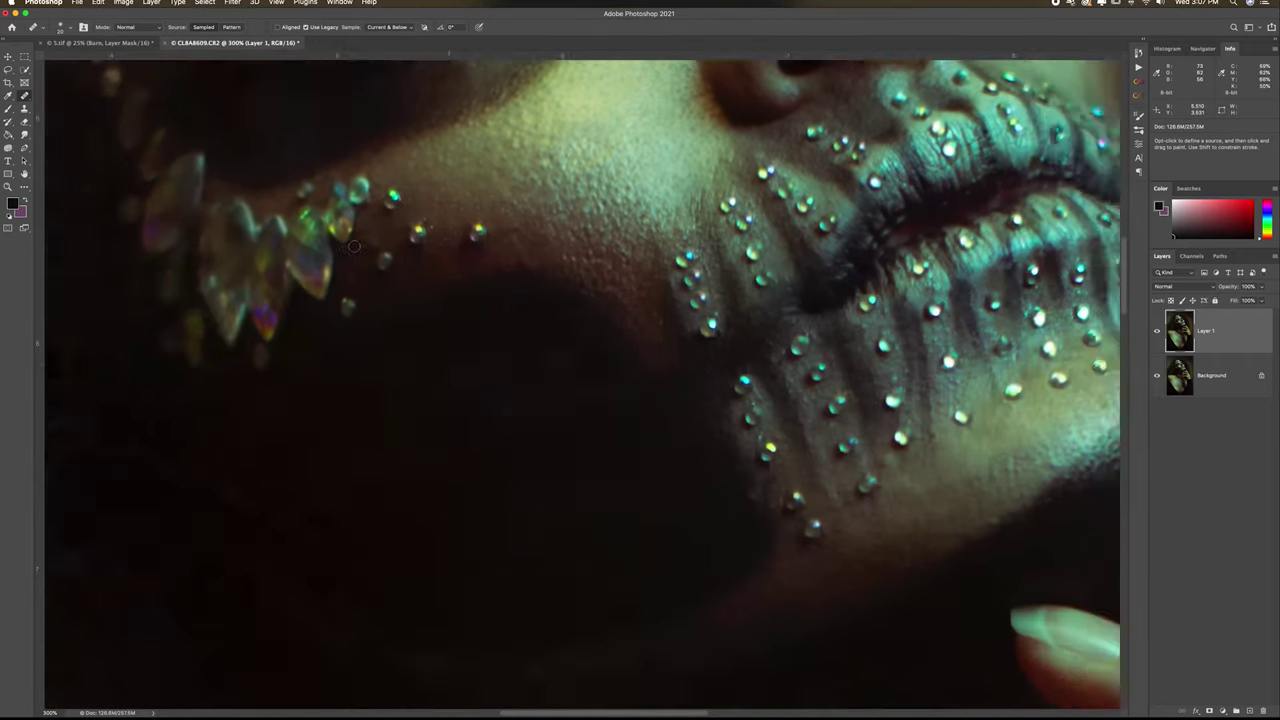
Step: Heal the small blemishes on the jaw skin below the beads, sampling clean skin nearby
scroll(400, 280, right, 3)
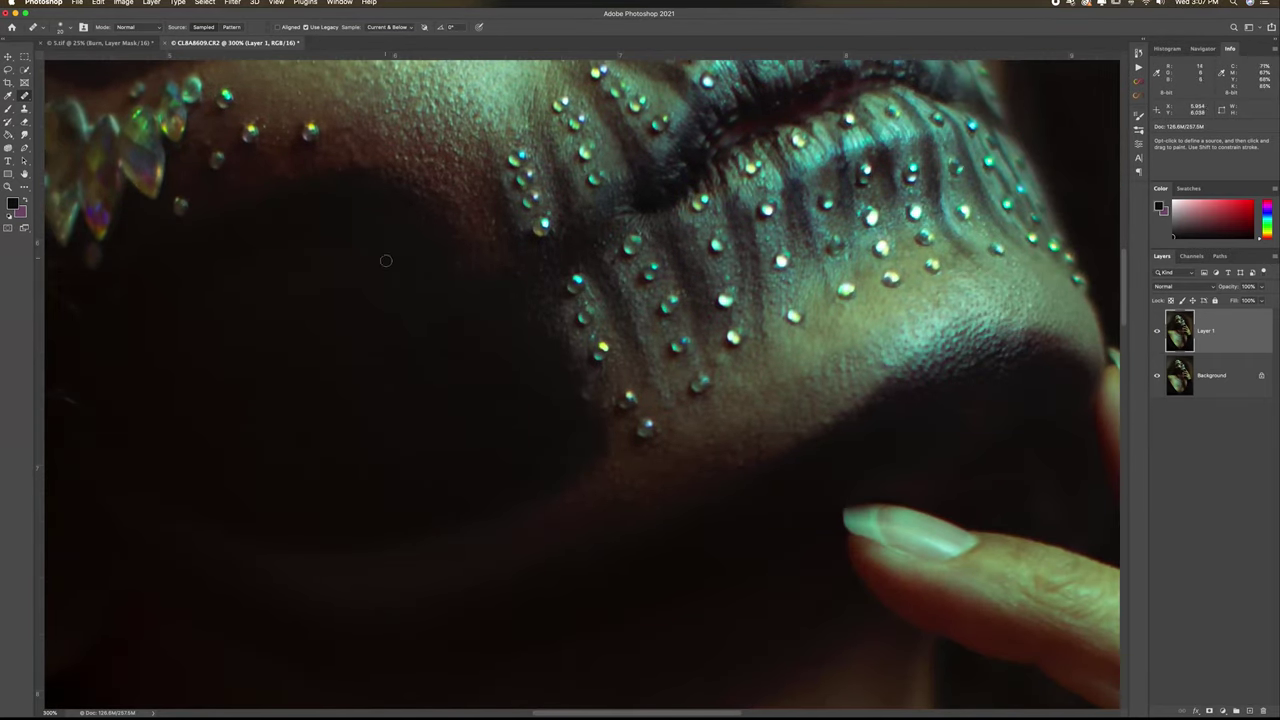
scroll(509, 471, right, 5)
alt+click(623, 410)
drag(626, 432, 586, 442)
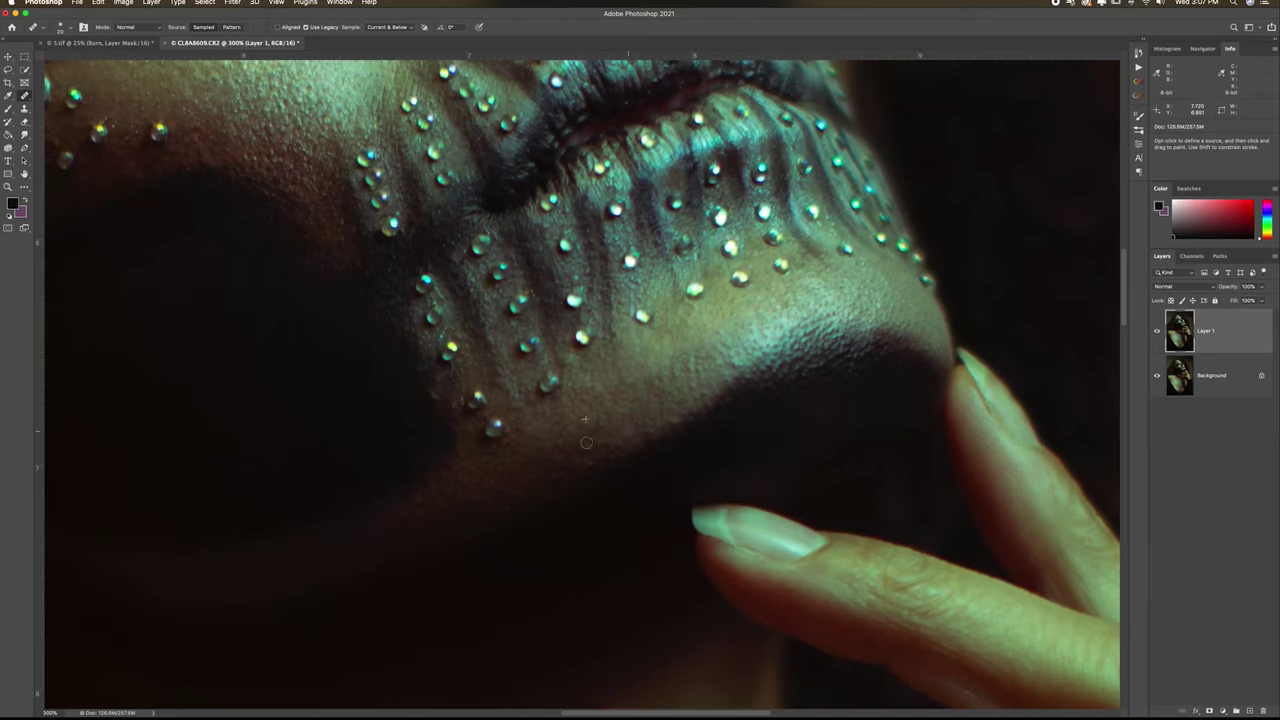
Step: Examine the nose, far cheek, forehead and headpiece up close, and the whole portrait, for remaining blemishes
scroll(640, 447, up, 15)
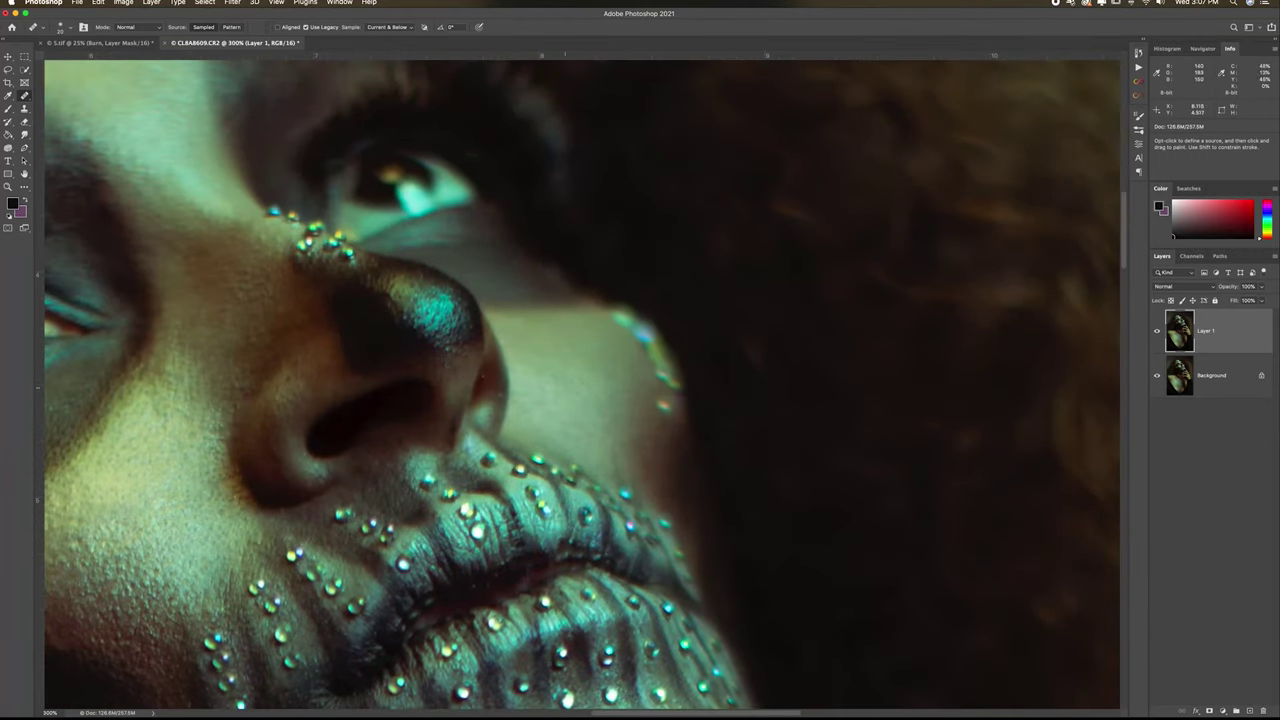
scroll(555, 384, up, 2)
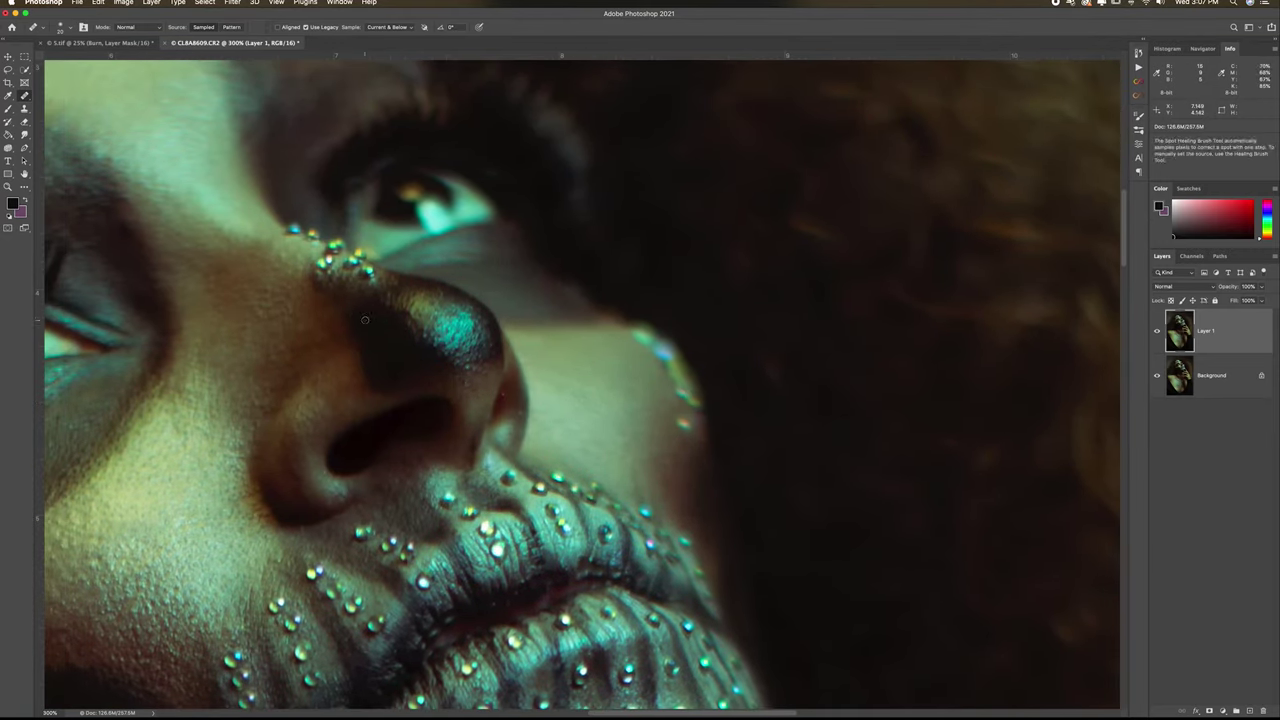
scroll(362, 313, up, 2)
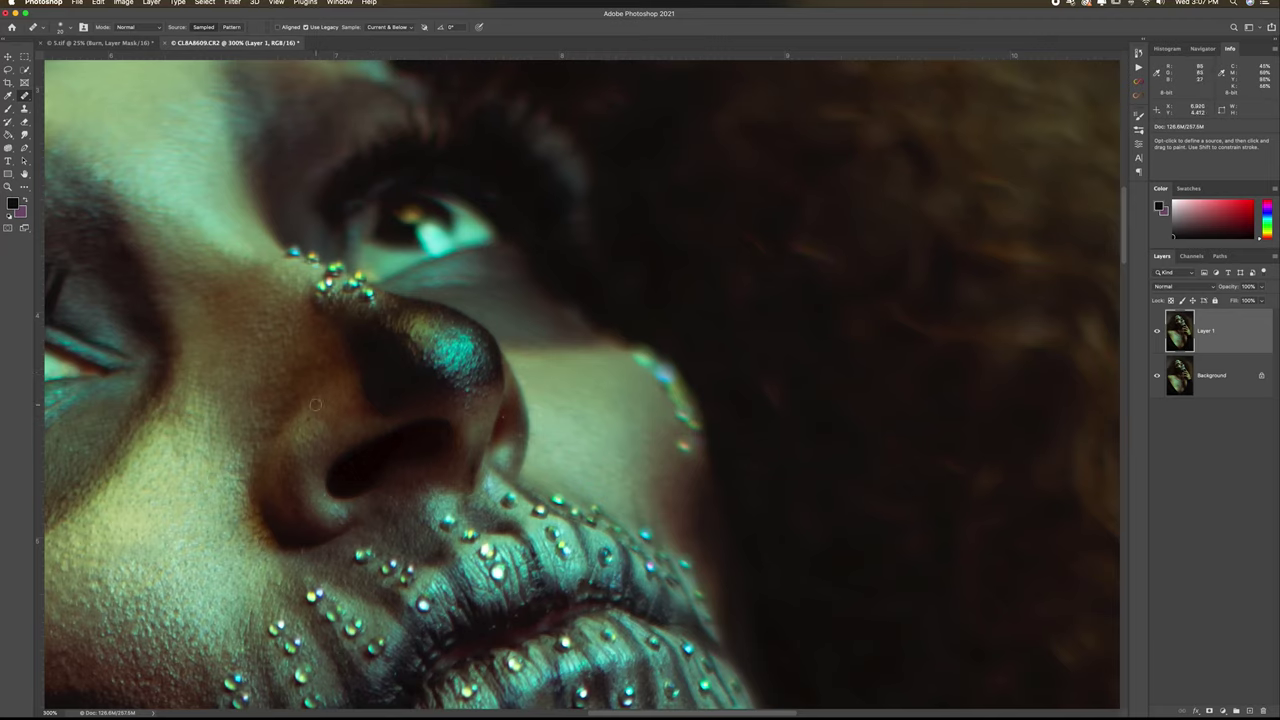
scroll(271, 338, up, 10)
scroll(420, 288, left, 15)
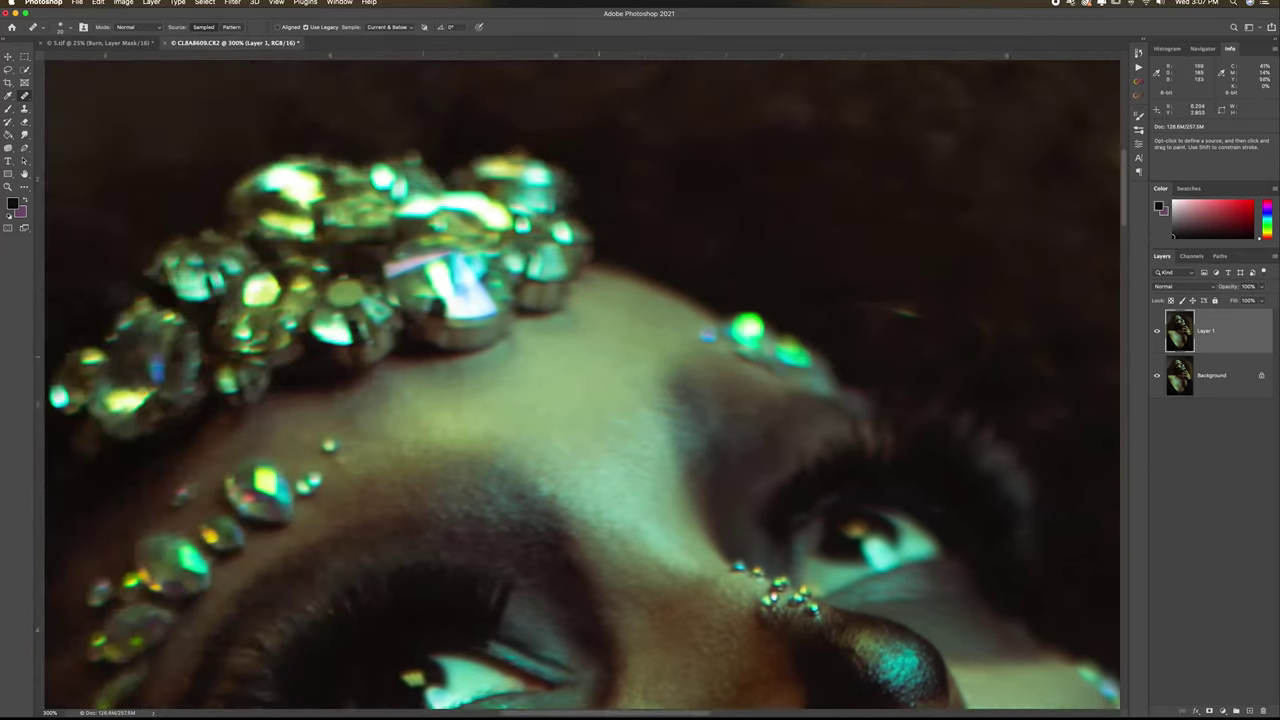
scroll(557, 353, down, 20)
scroll(557, 353, right, 20)
key(super+minus)
key(super+minus)
key(super+minus)
key(super+minus)
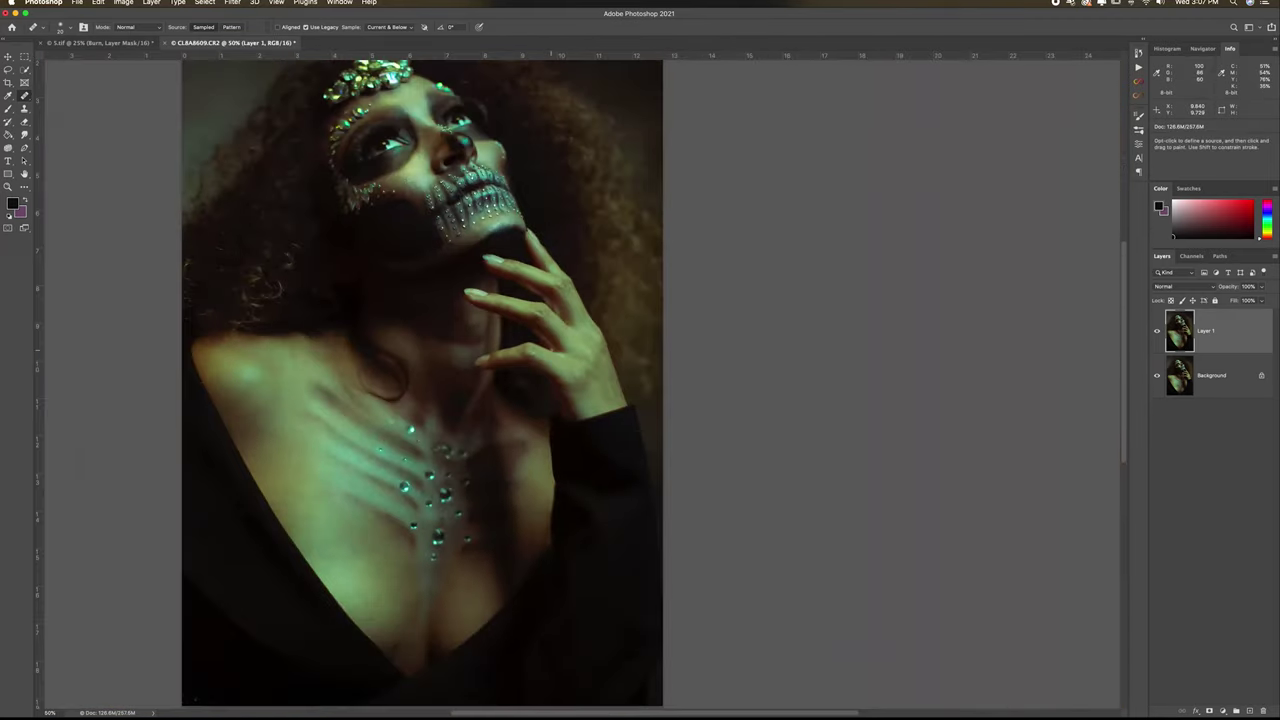
Step: Enlarge the Healing Brush and heal the stray specks in the shadows below the hand and on the neck
key(super+plus)
key(super+plus)
key(super+plus)
key(super+plus)
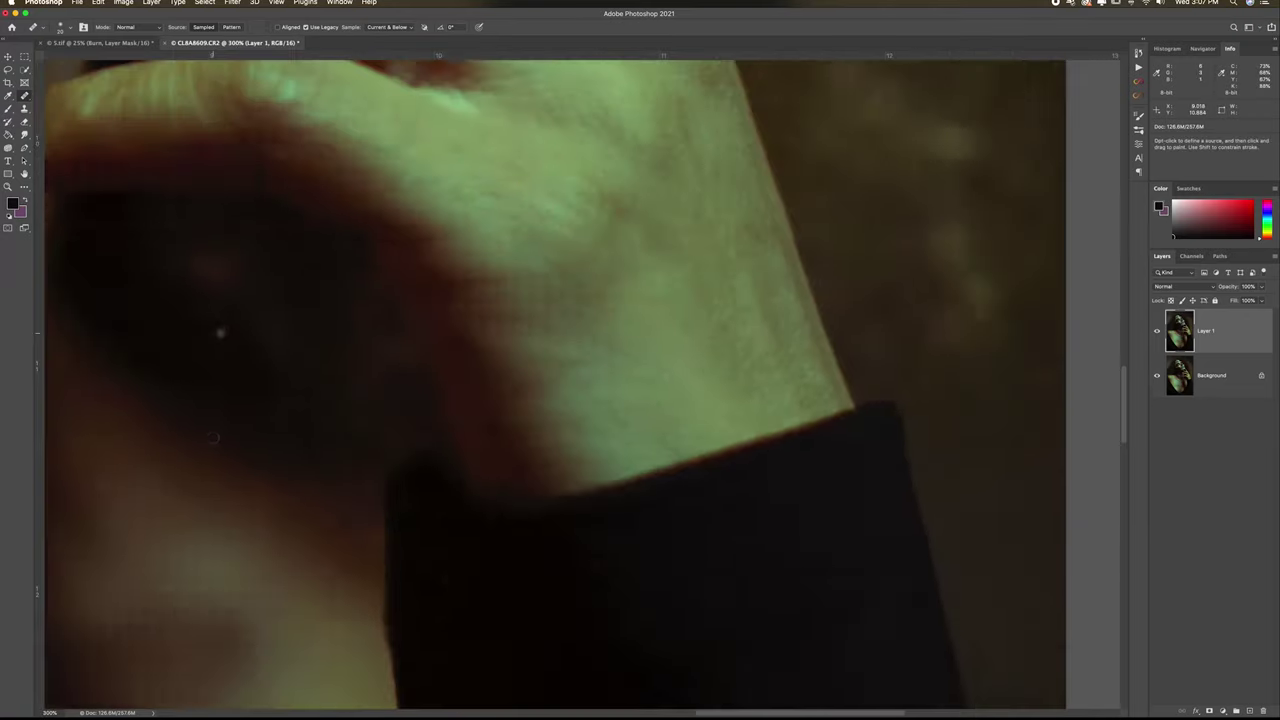
scroll(398, 470, down, 20)
scroll(398, 470, left, 15)
key(])
scroll(420, 389, up, 20)
scroll(420, 392, left, 18)
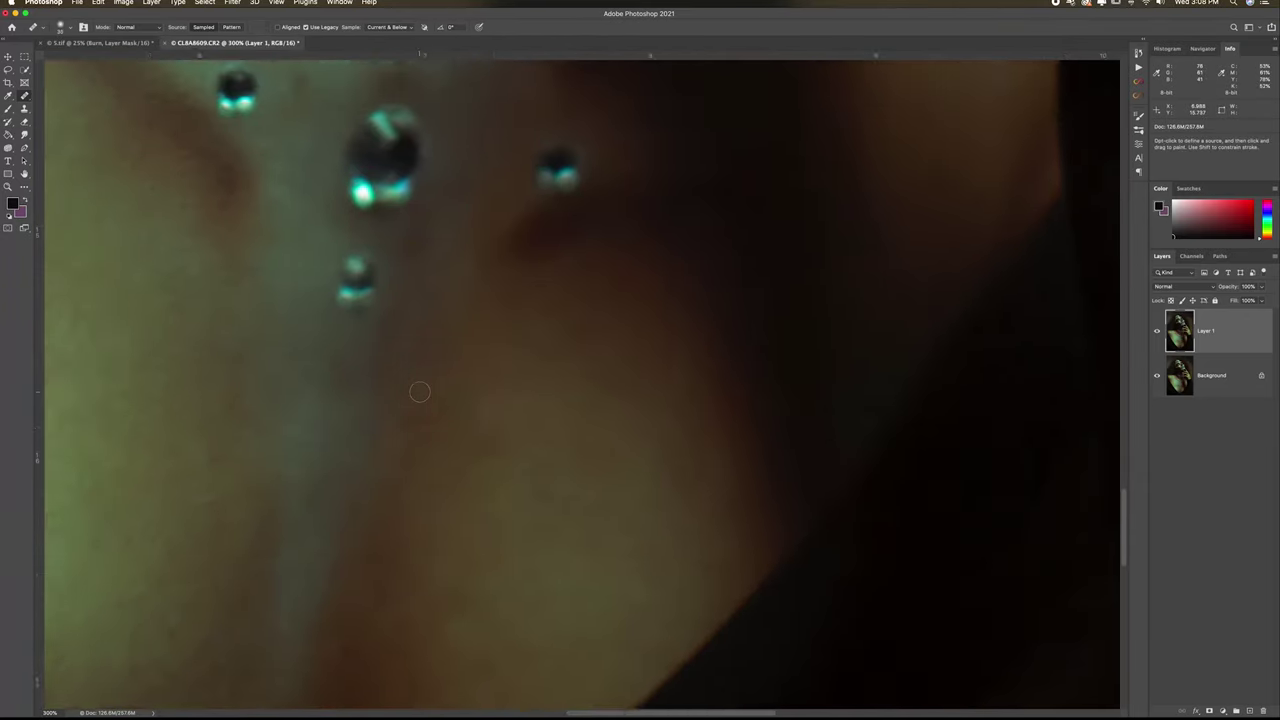
scroll(420, 392, right, 8)
scroll(420, 391, up, 8)
scroll(420, 391, right, 4)
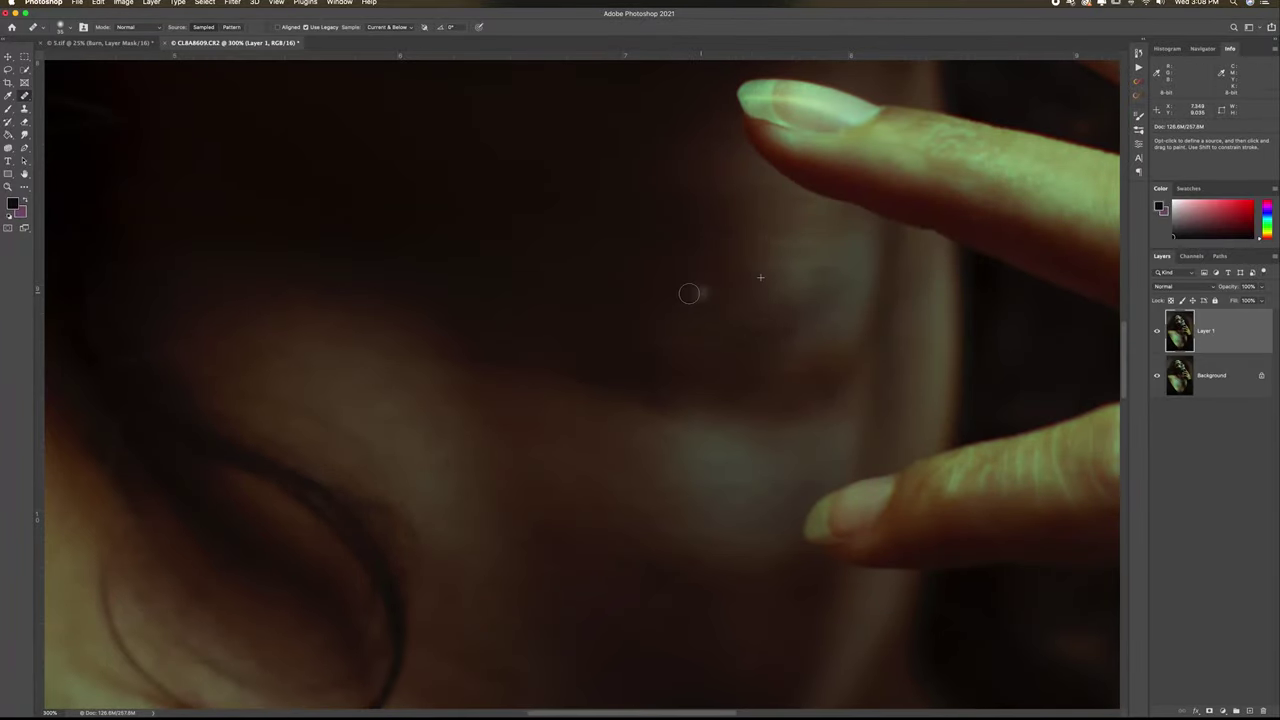
Step: In Liquify, use a large warp brush, size 1400, to push the curly hair's outline outward for more volume, and apply it
key(super+minus)
key(super+minus)
key(super+minus)
key(super+minus)
key(super+minus)
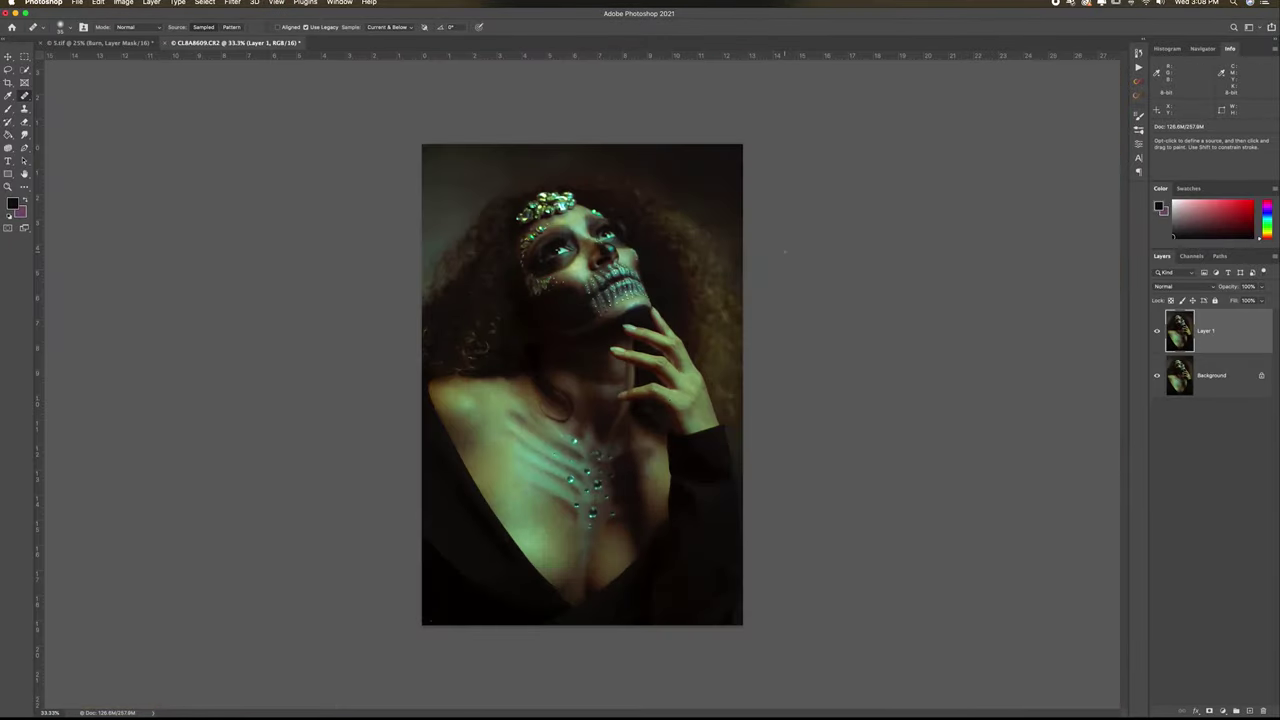
click(232, 3)
click(340, 98)
key(bracketright)
key(bracketright)
key(bracketright)
key(bracketright)
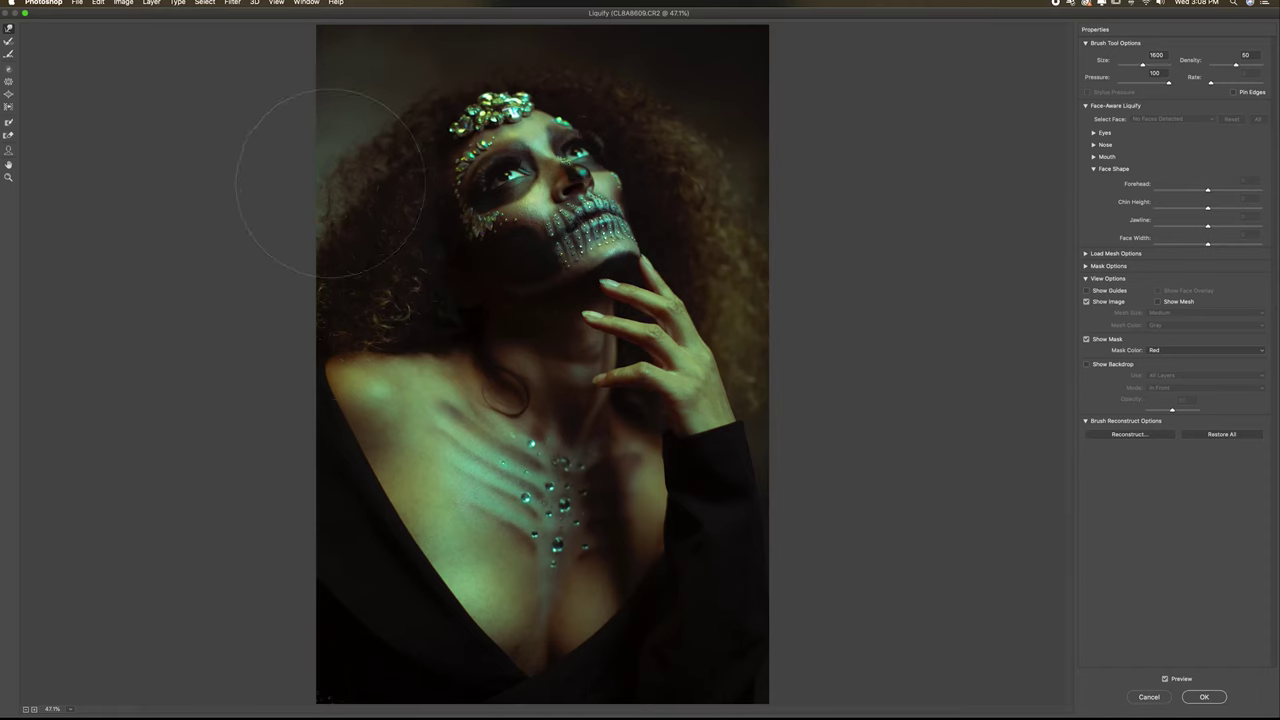
mouse_move(703, 130)
mouse_down()
mouse_move(738, 118)
mouse_move(672, 80)
mouse_up()
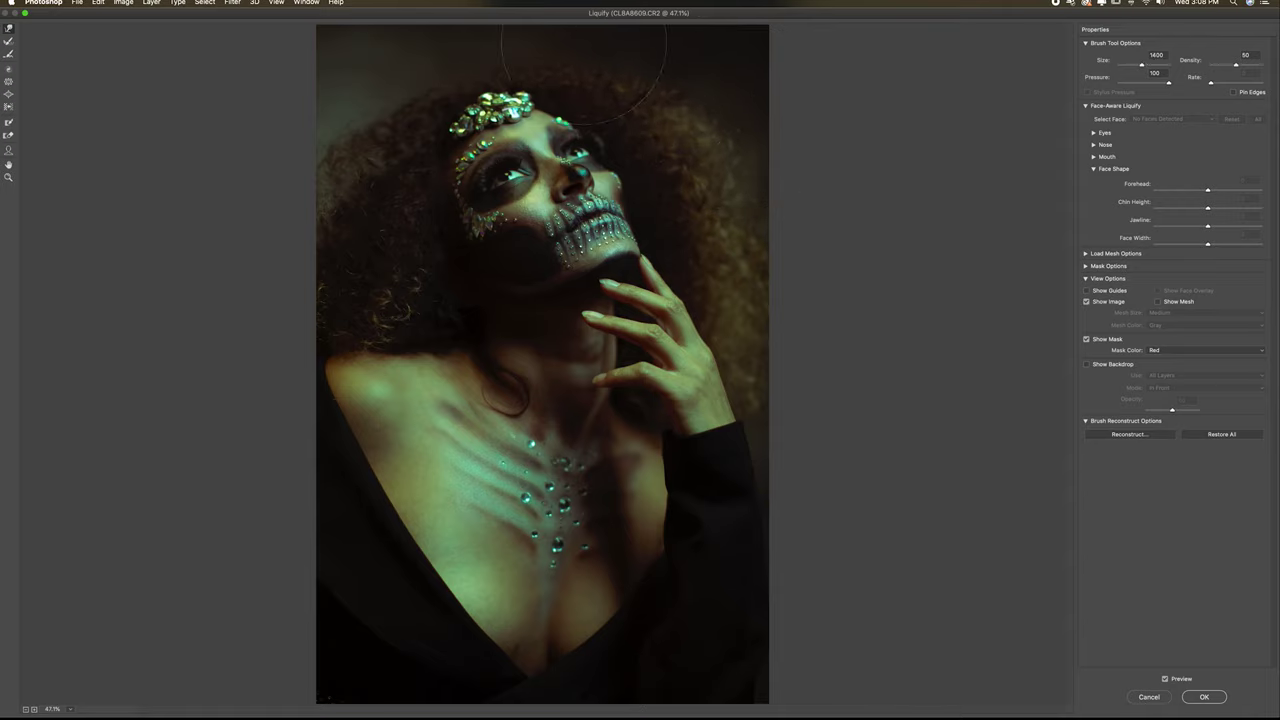
drag(746, 231, 757, 240)
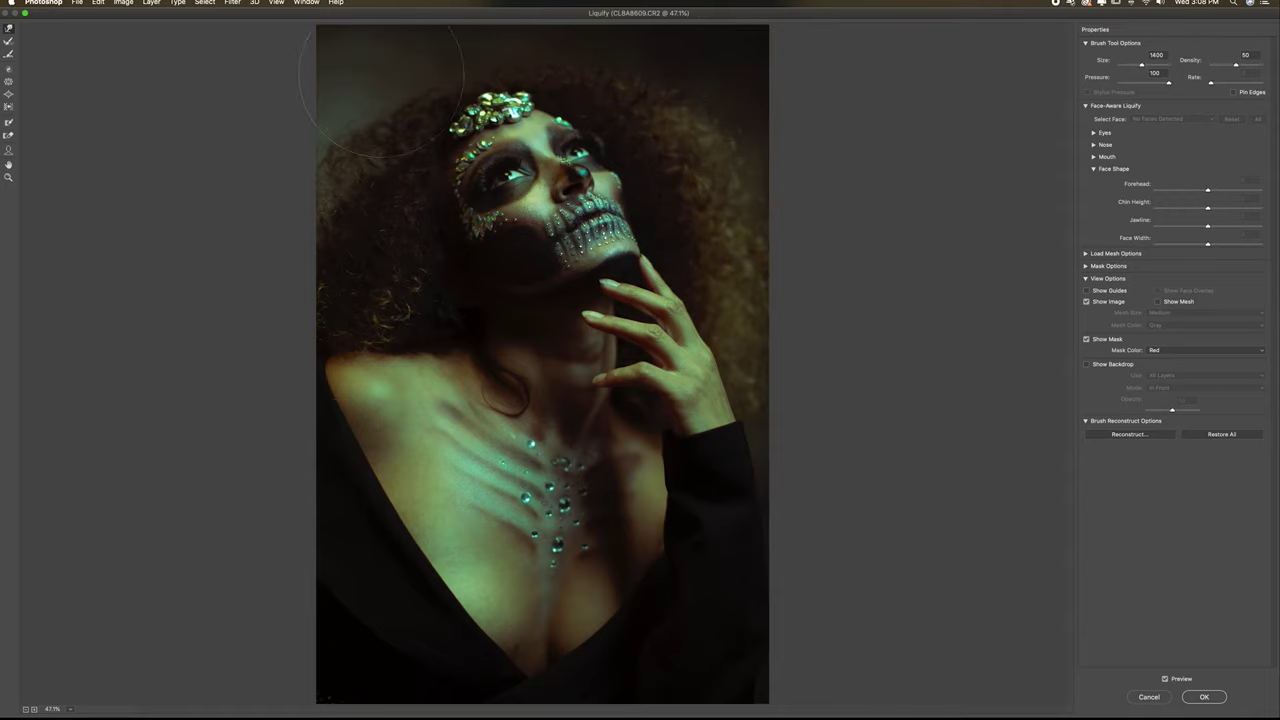
click(1206, 697)
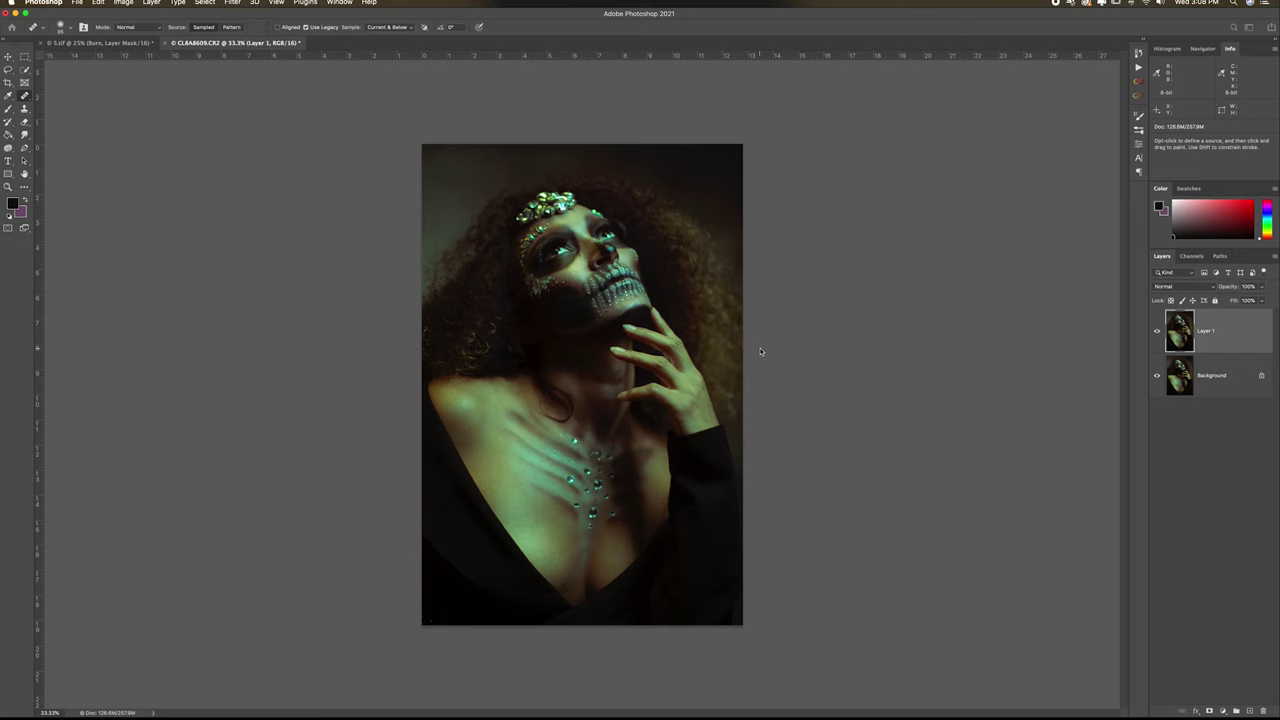
Step: Add a new empty layer above the retouched layer
click(1250, 711)
key(super+plus)
key(super+plus)
key(super+plus)
key(super+plus)
scroll(712, 354, up, 10)
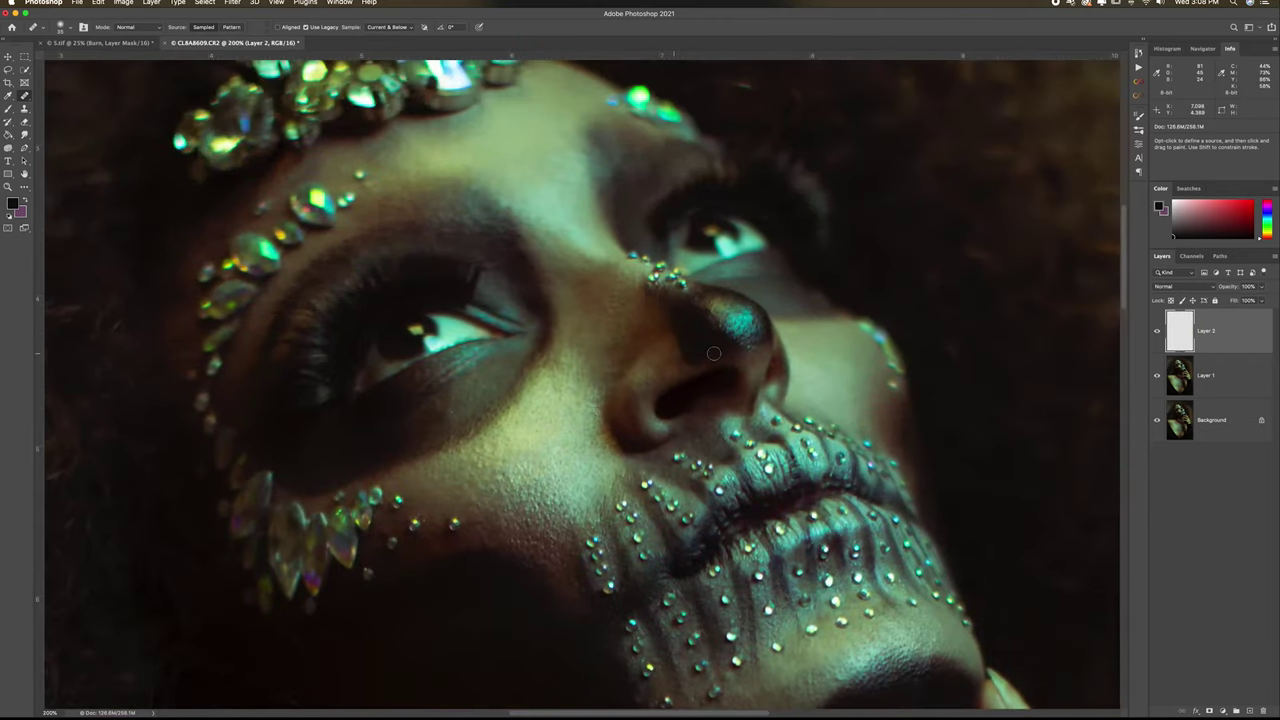
scroll(420, 320, up, 4)
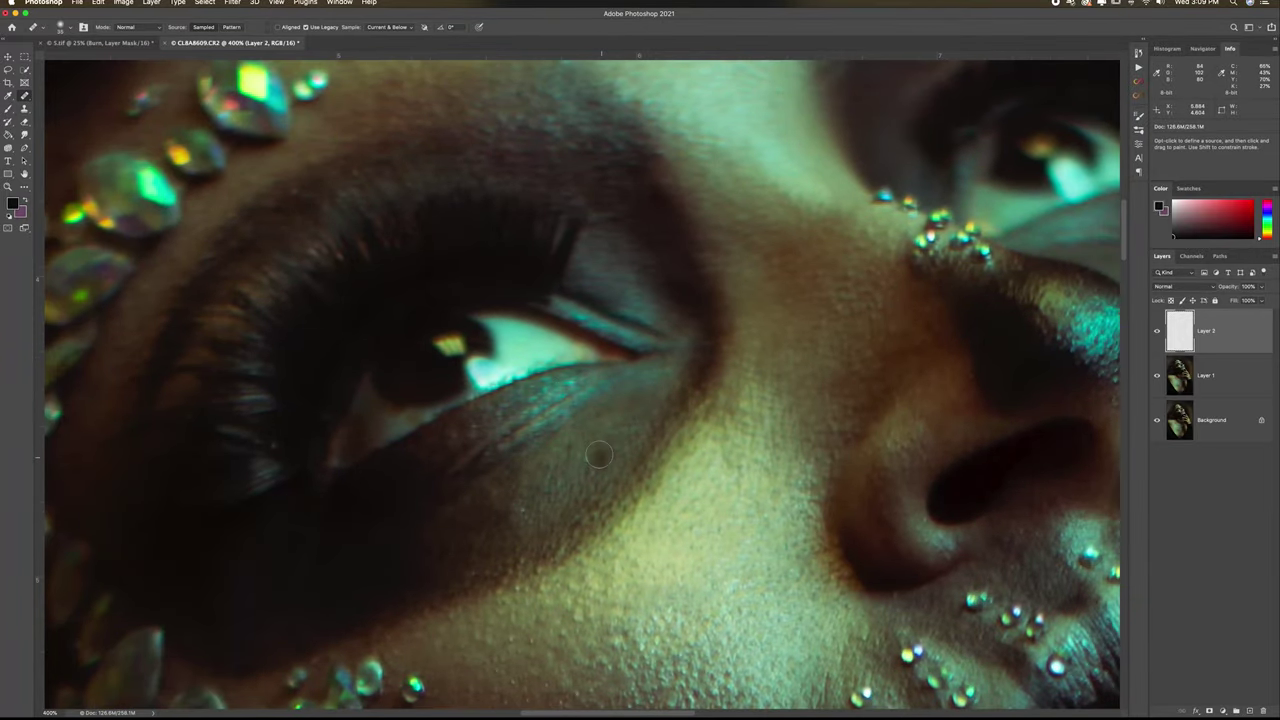
click(9, 70)
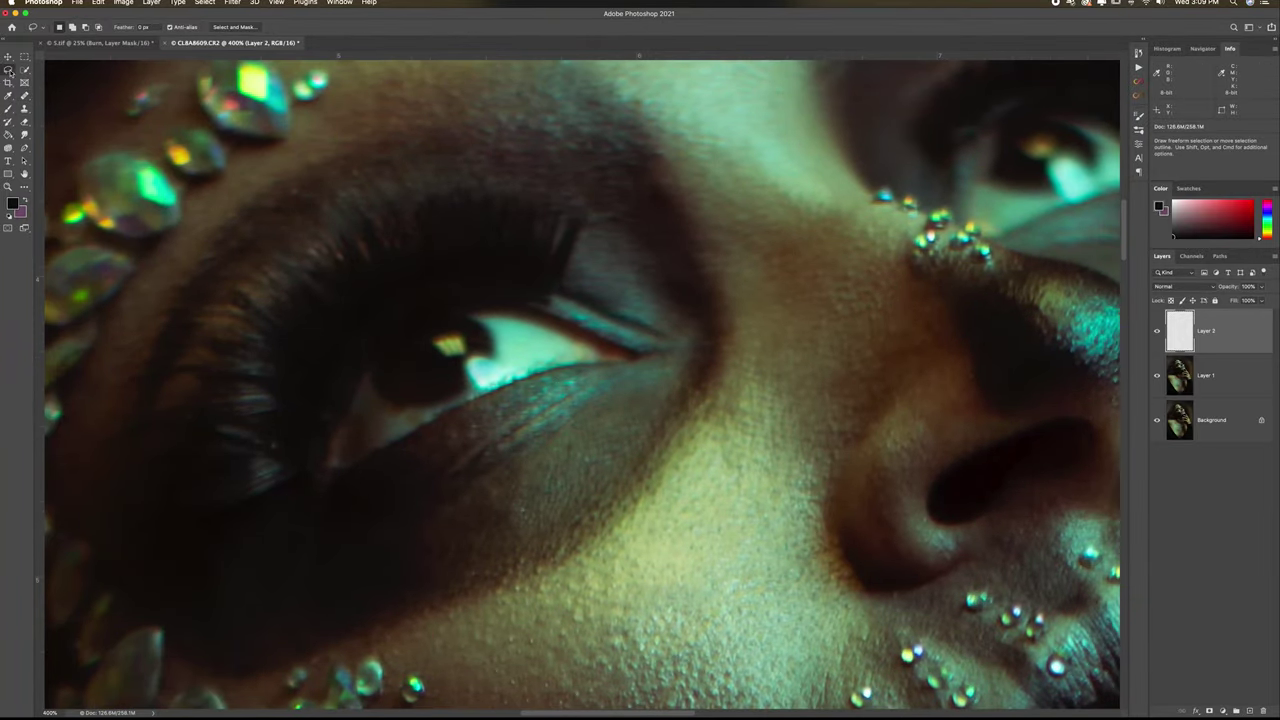
mouse_move(328, 464)
mouse_down()
mouse_move(368, 345)
mouse_move(615, 338)
mouse_move(630, 380)
mouse_move(630, 360)
mouse_up()
click(13, 72)
click(45, 92)
click(350, 435)
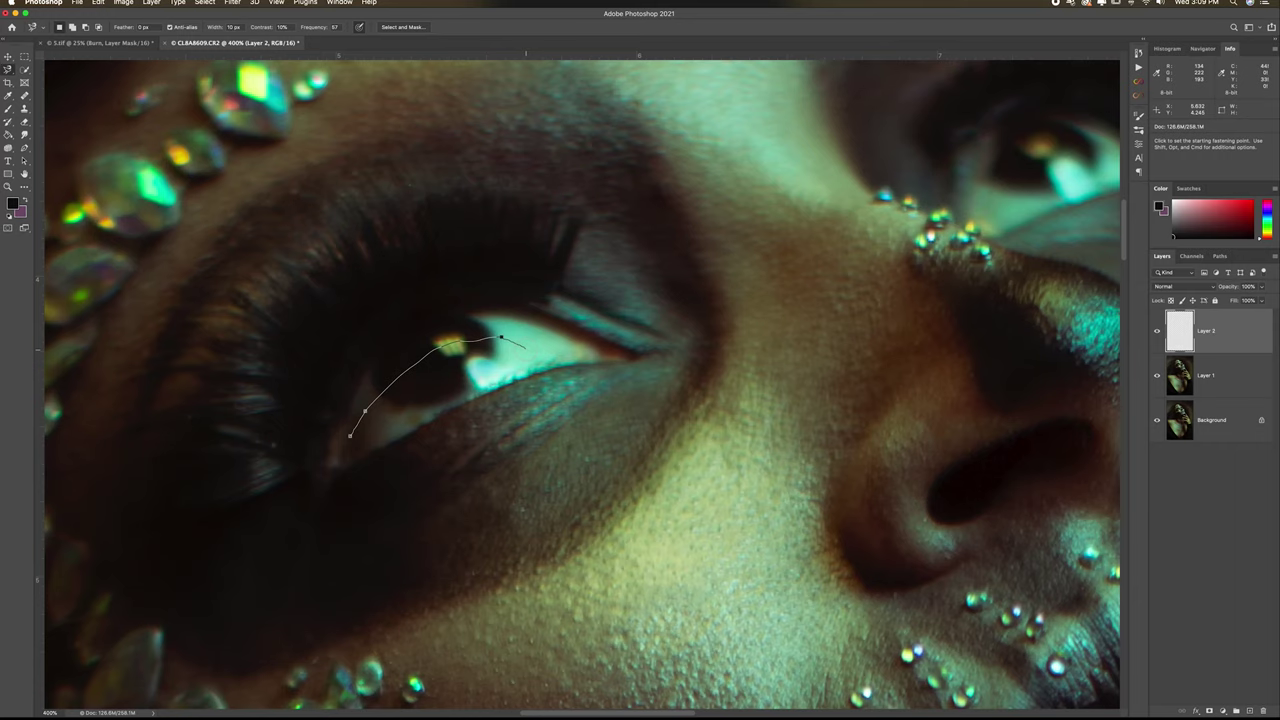
key(Escape)
Step: Try to select the near eye by tracing its outline with the Polygonal Lasso
right_click(9, 70)
click(48, 80)
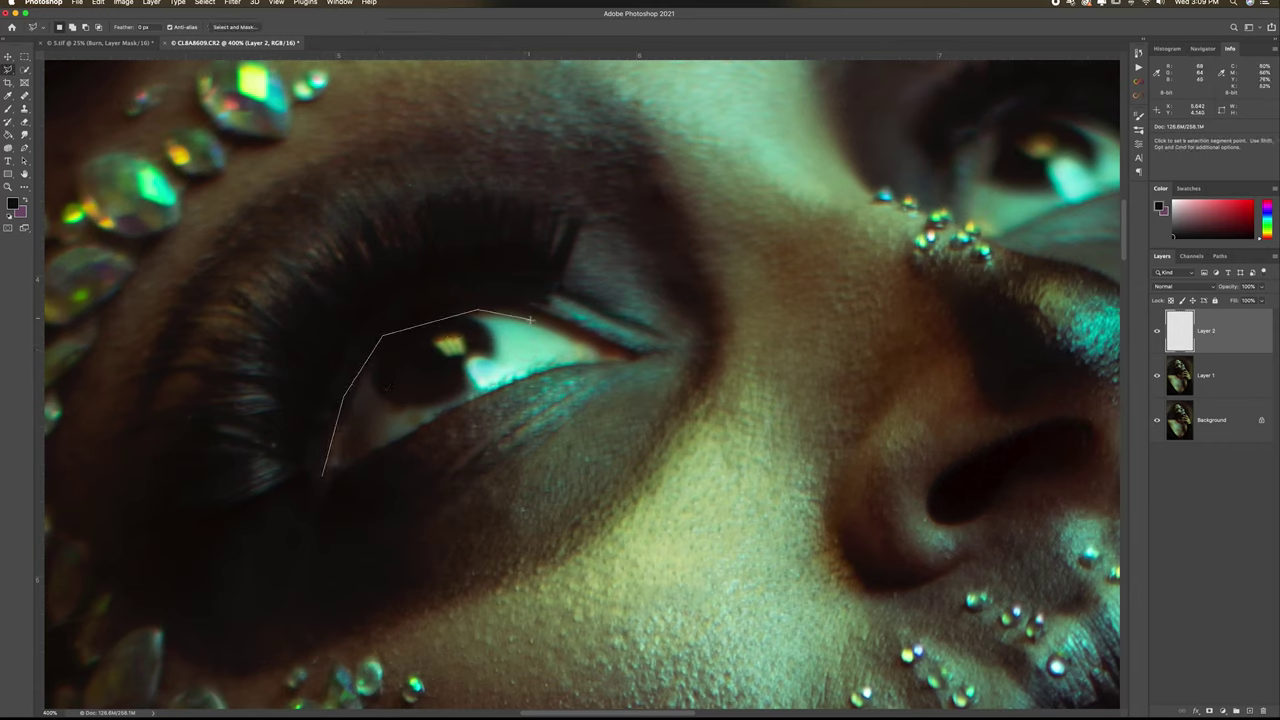
scroll(500, 380, down, 1)
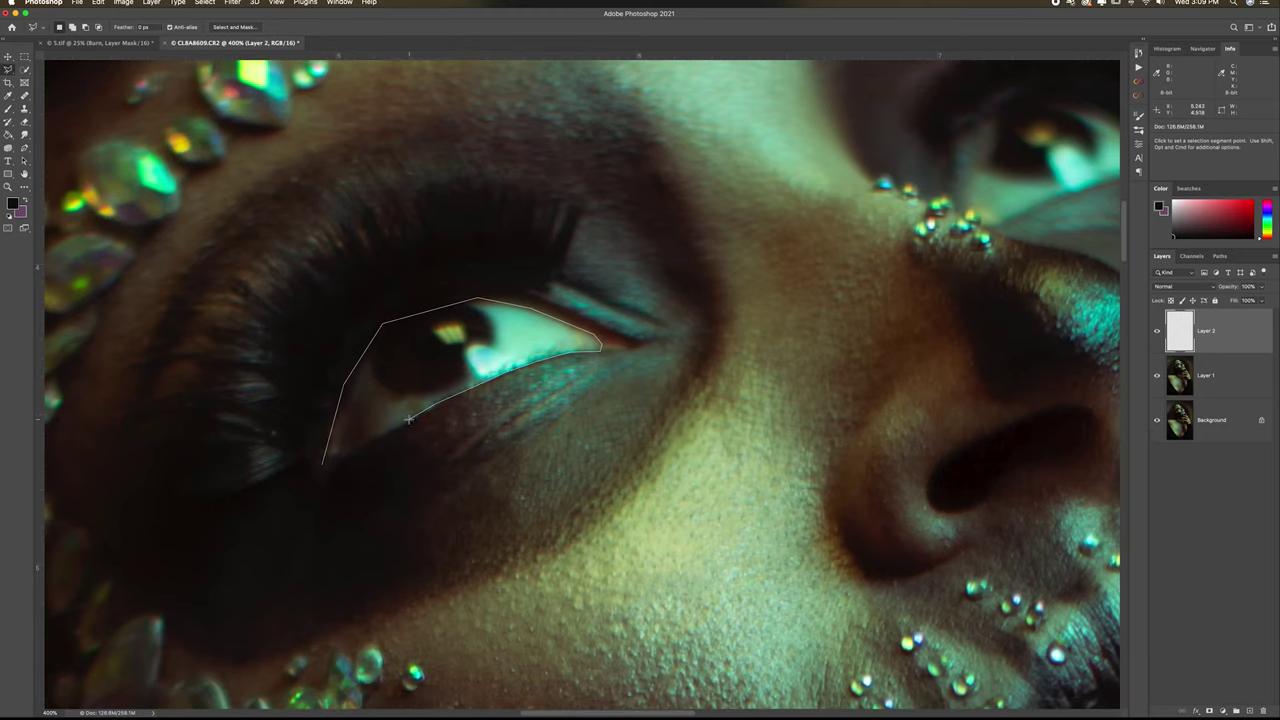
click(323, 462)
key(super+d)
Step: Paint a Quick Mask over the whole near eye with the black brush, from corner to corner between the lids
key(q)
key(d)
key(b)
scroll(598, 312, left, 2)
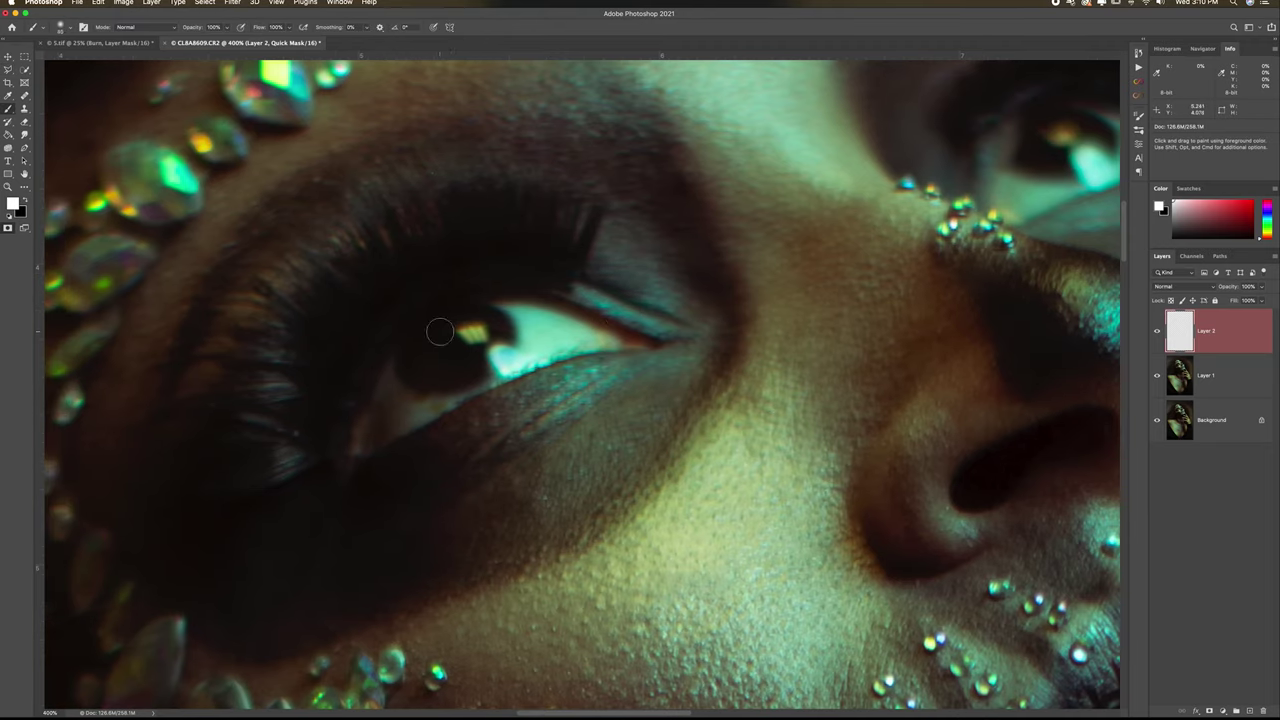
key(x)
mouse_move(535, 320)
mouse_down()
mouse_move(480, 313)
mouse_move(610, 333)
mouse_move(422, 316)
mouse_move(375, 388)
mouse_move(390, 430)
mouse_up()
mouse_move(450, 382)
mouse_down()
mouse_move(430, 335)
mouse_move(500, 365)
mouse_move(620, 345)
mouse_up()
Step: Fill the gaps in the eye mask around the iris edge and convert it into a selection
key(x)
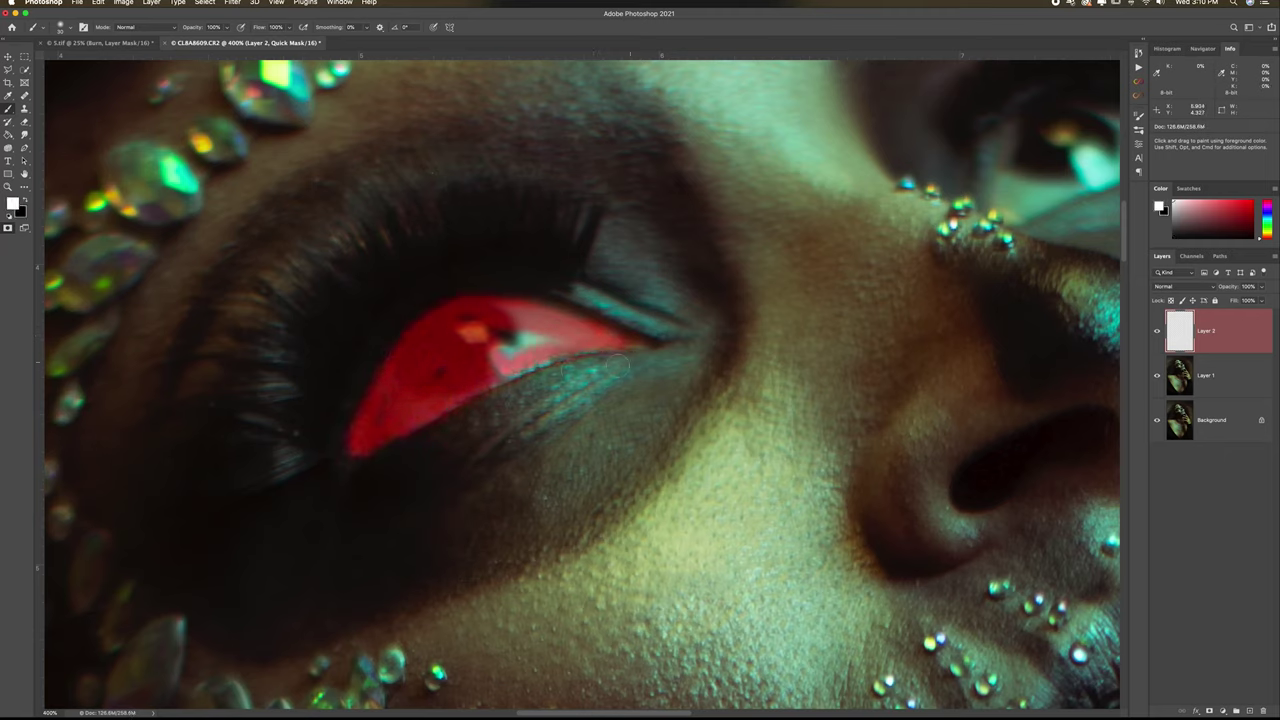
key(x)
mouse_move(496, 380)
mouse_down()
mouse_move(515, 340)
mouse_move(540, 342)
mouse_up()
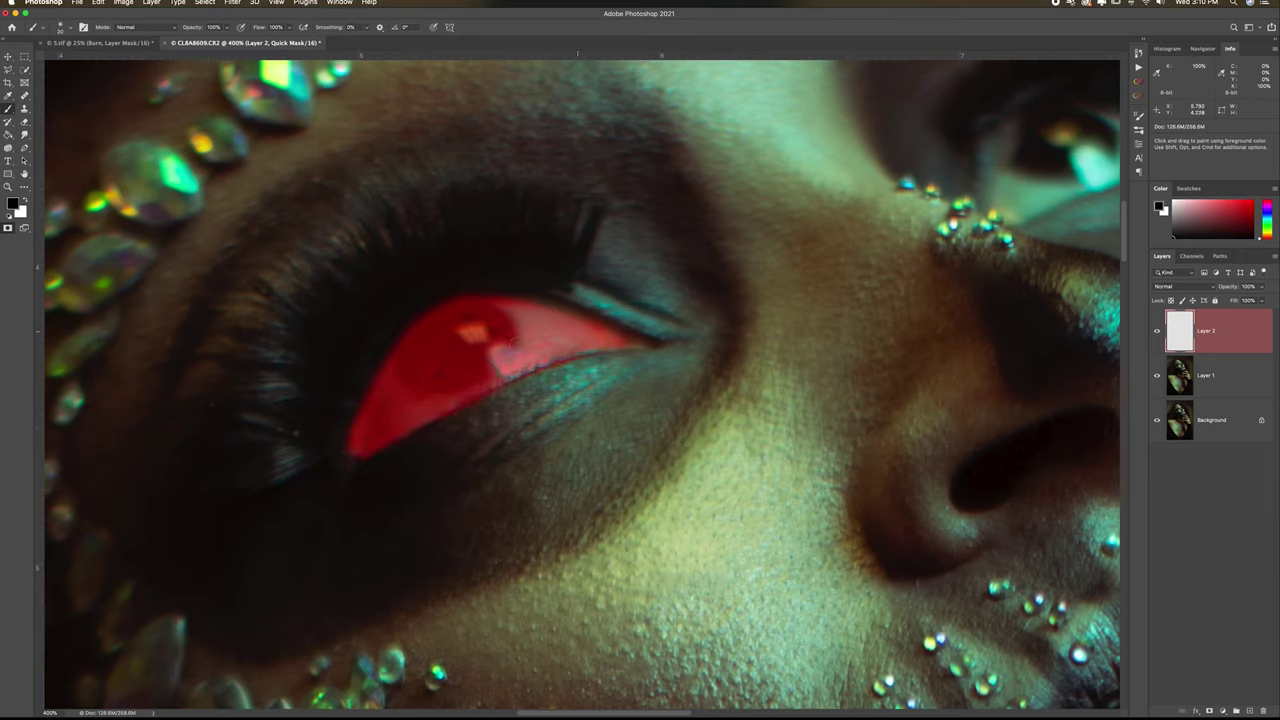
key(q)
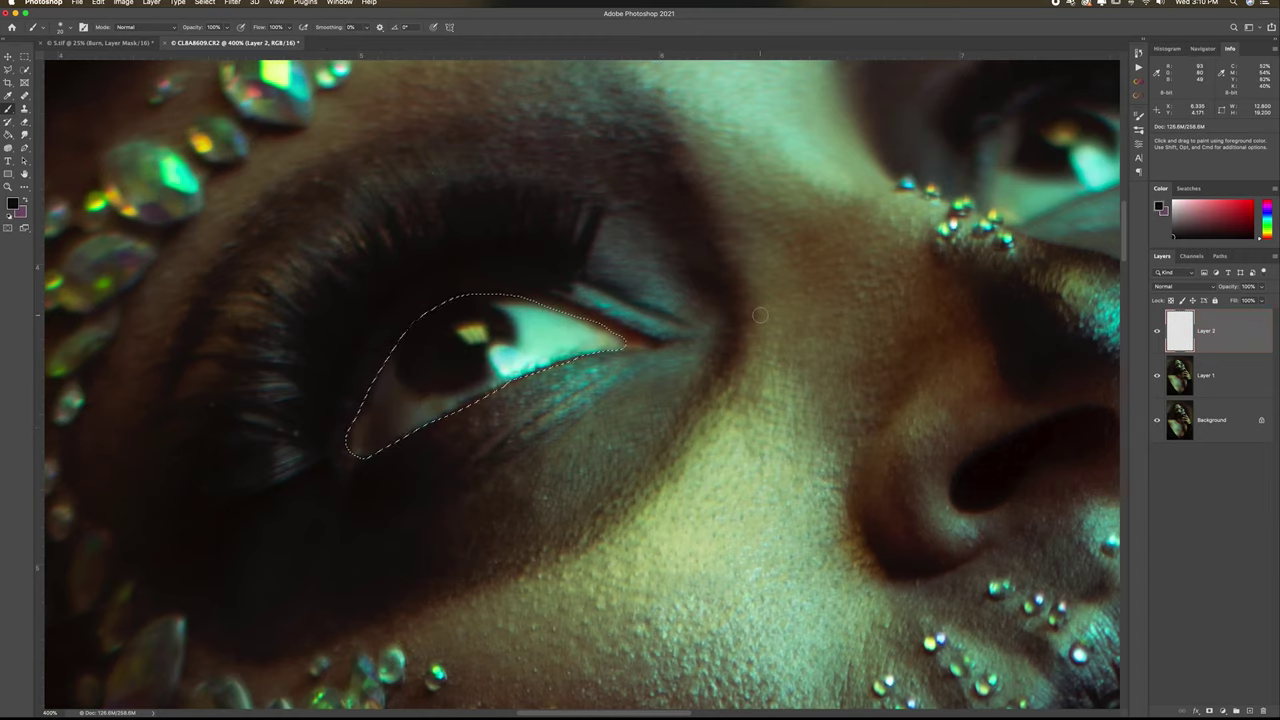
Step: Return to the Quick Mask, refine the eye mask with a smaller brush, and turn it back into a selection
key(q)
scroll(455, 405, down, 1)
key(x)
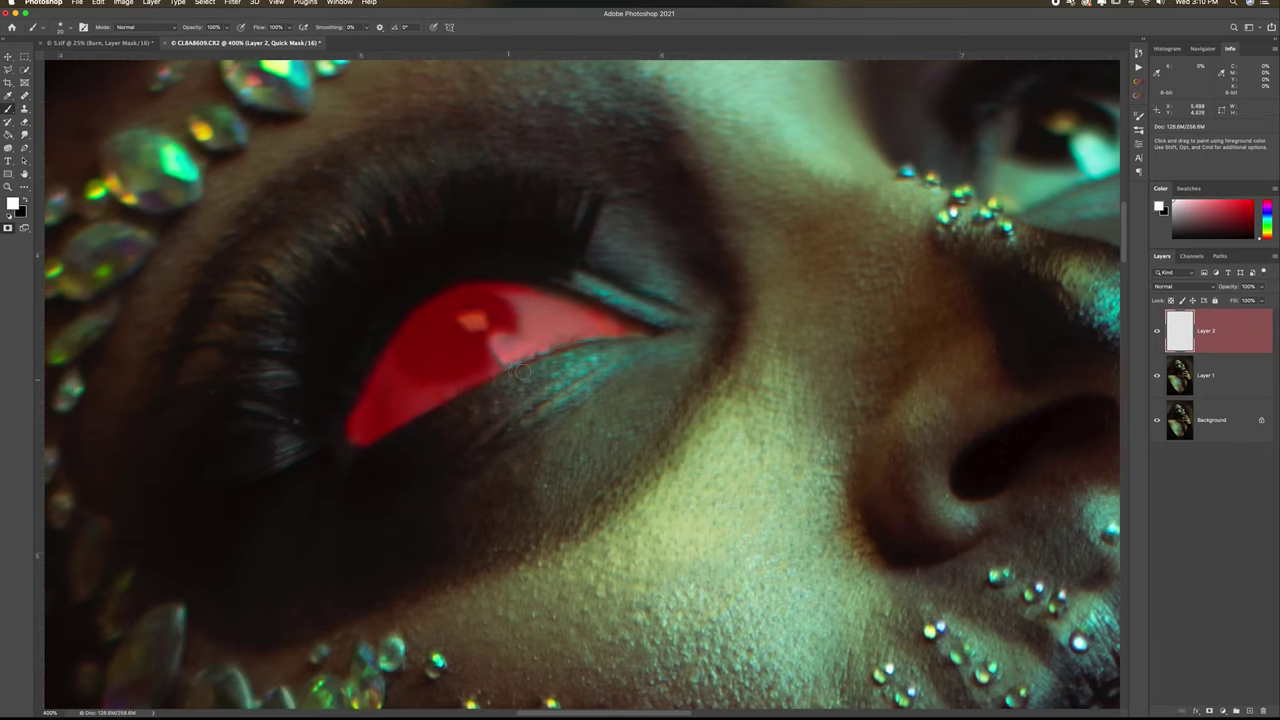
key(p)
key(b)
key(x)
scroll(582, 383, right, 5)
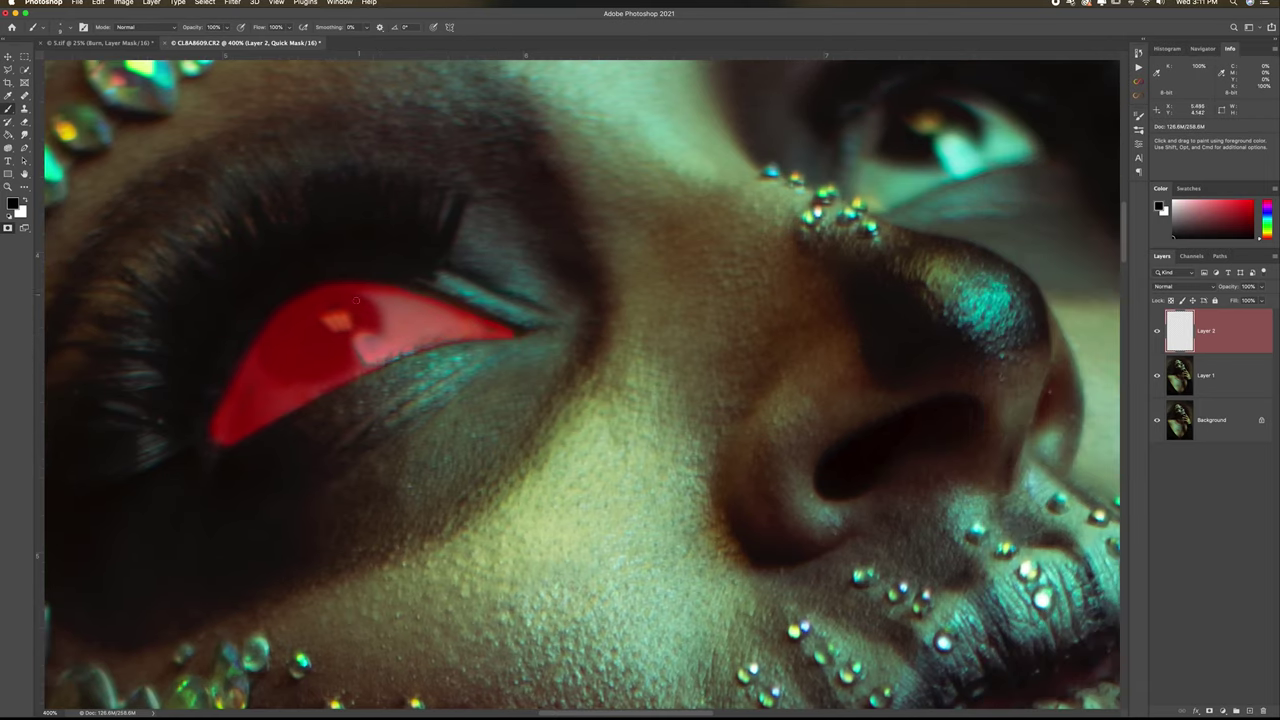
key(q)
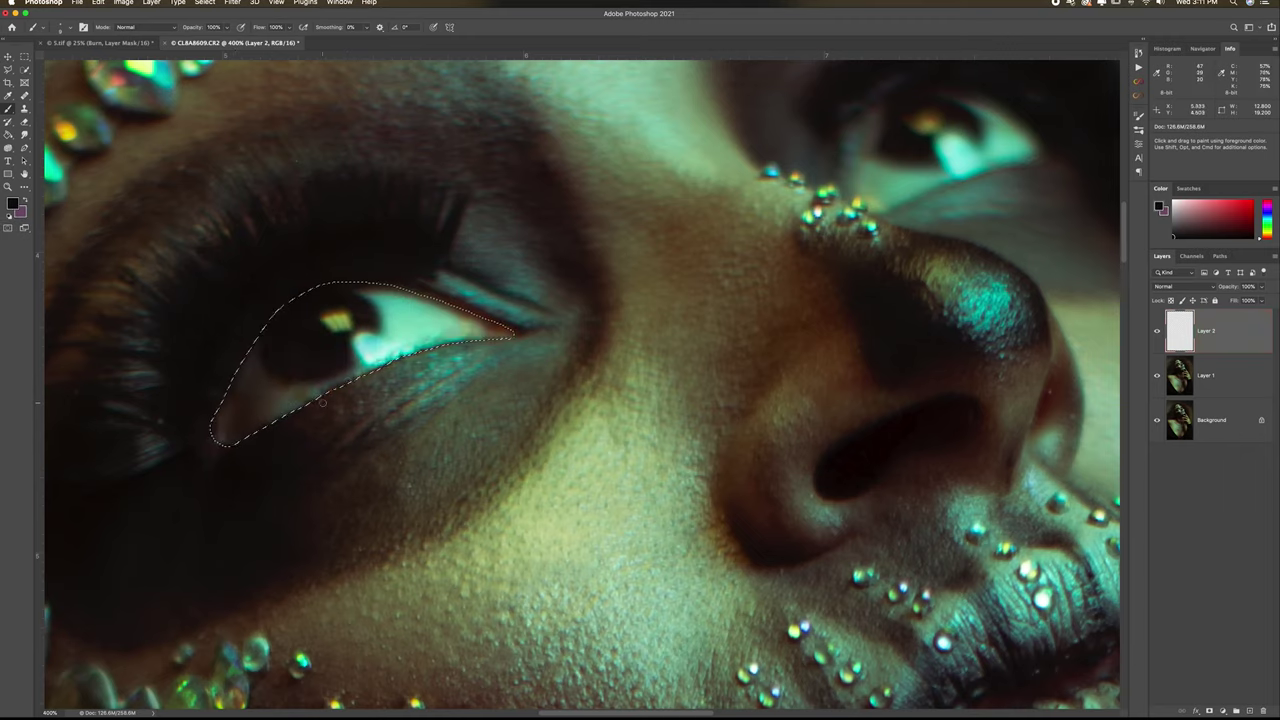
Step: Set the Clone Stamp to Lighten mode and test it at the iris edge, raising its flow to 100%
key(s)
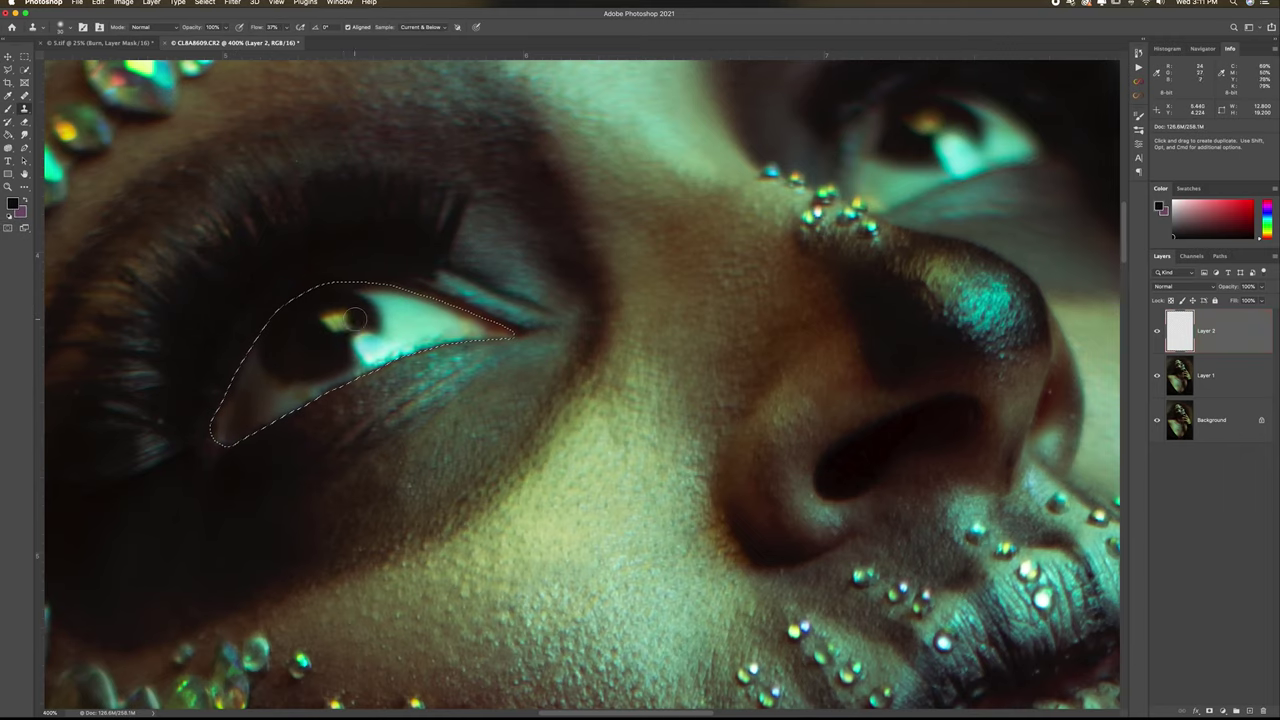
scroll(398, 305, up, 3)
click(150, 27)
click(150, 101)
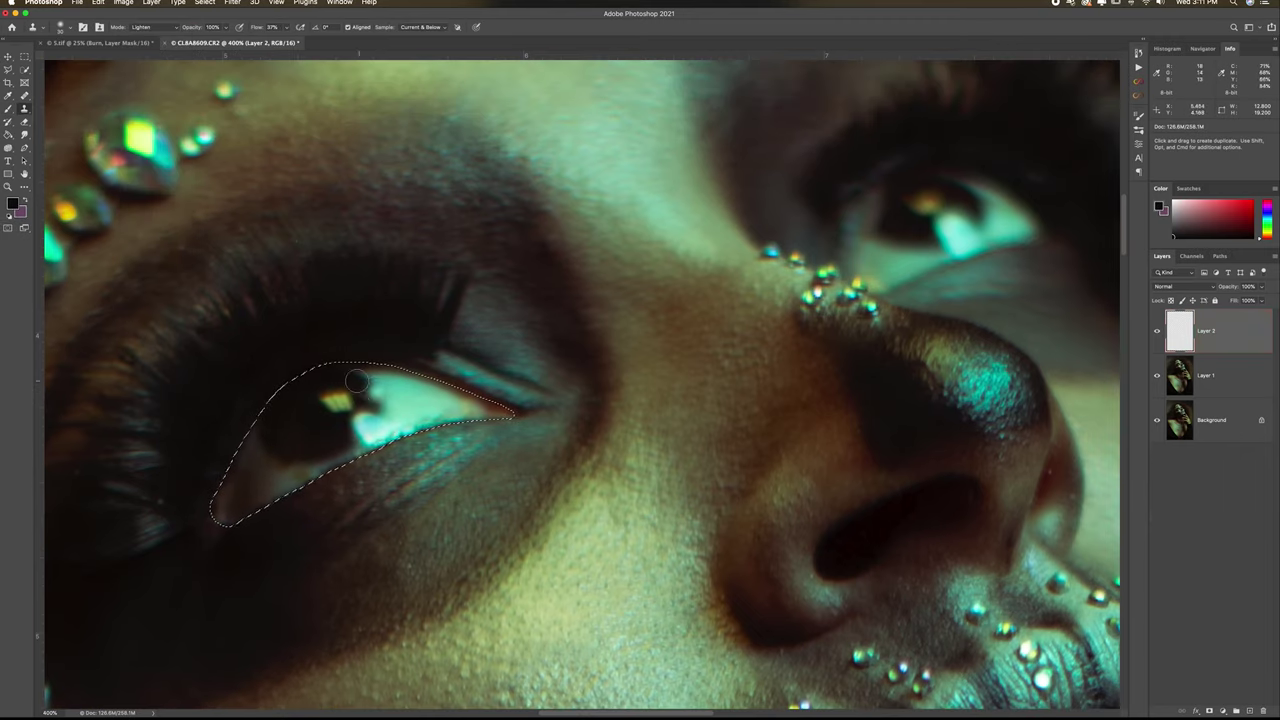
drag(257, 27, 276, 27)
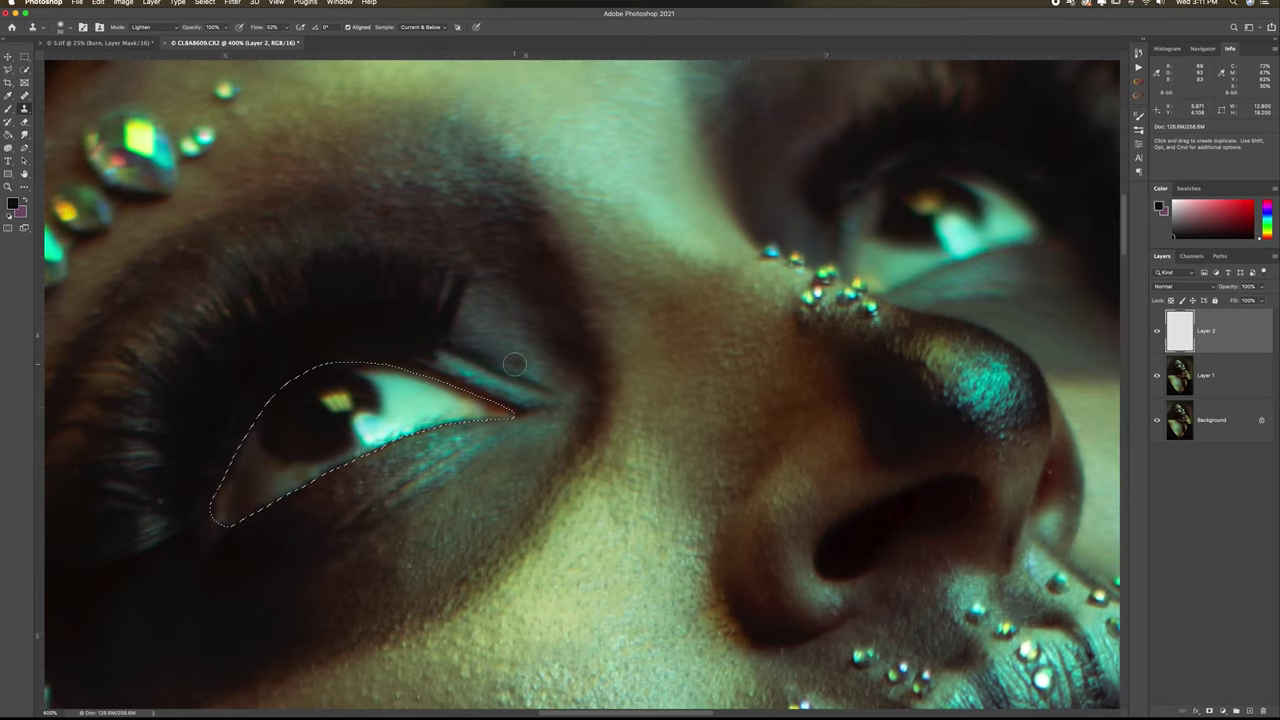
scroll(409, 396, left, 1)
drag(382, 396, 385, 398)
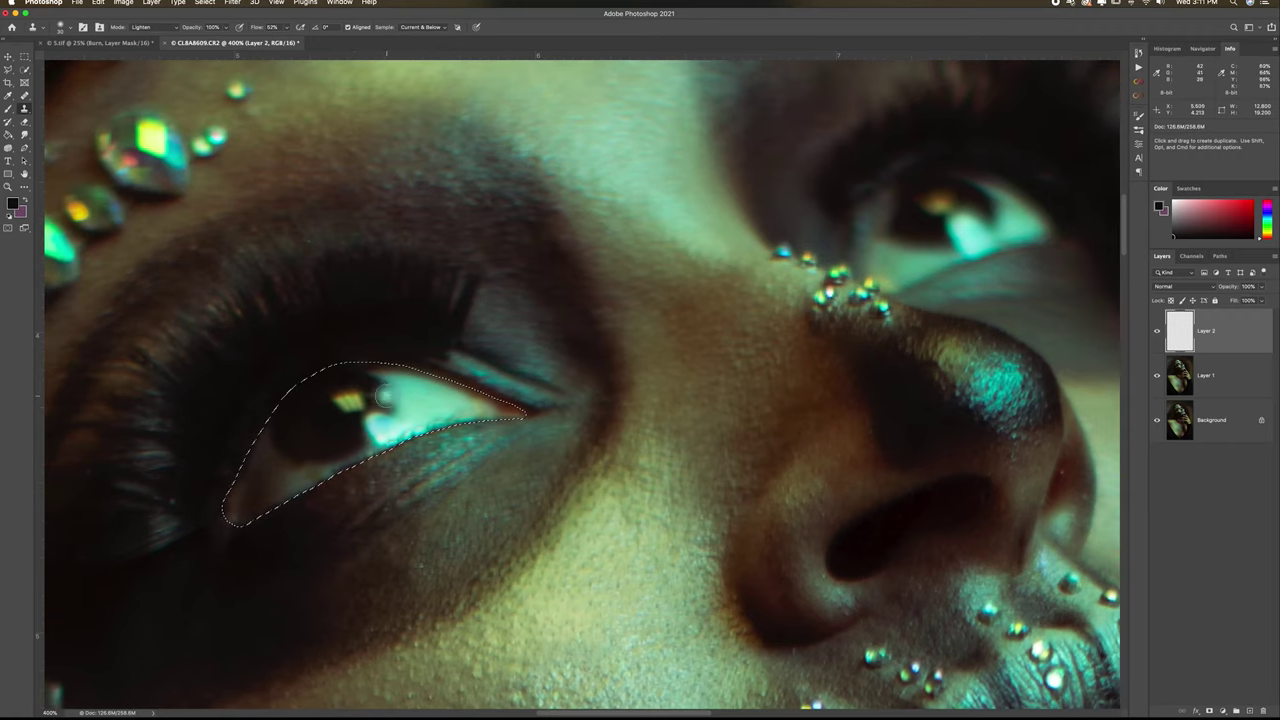
click(157, 28)
click(157, 28)
drag(257, 27, 305, 27)
Step: Try to copy the selected eye from the retouched layer onto its own layer beneath the empty one
click(1224, 378)
scroll(444, 378, left, 2)
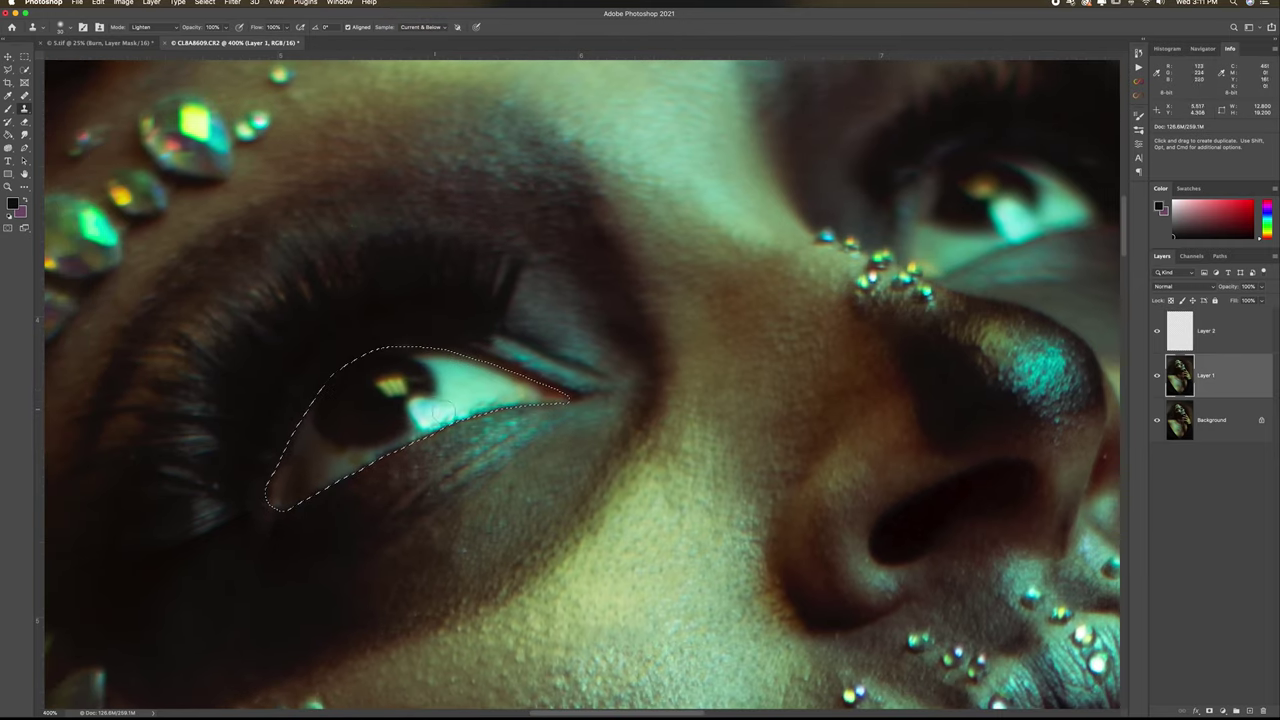
click(1238, 345)
scroll(500, 380, left, 2)
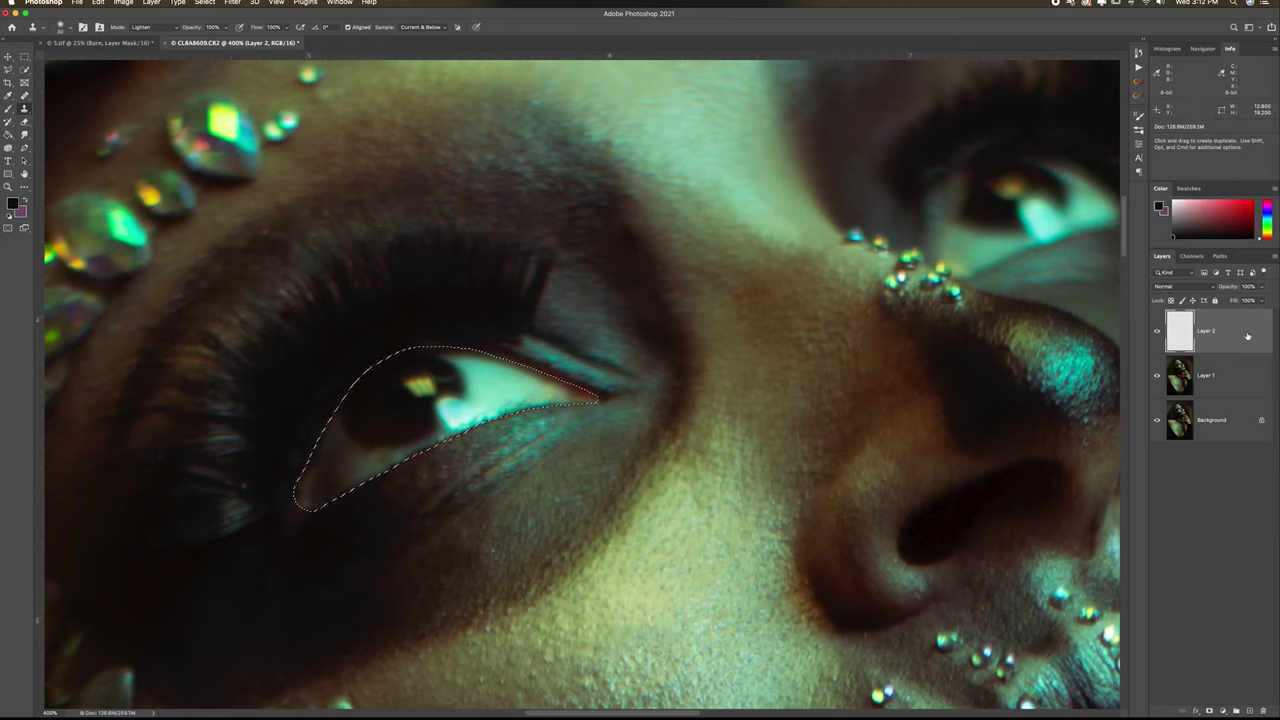
click(1211, 377)
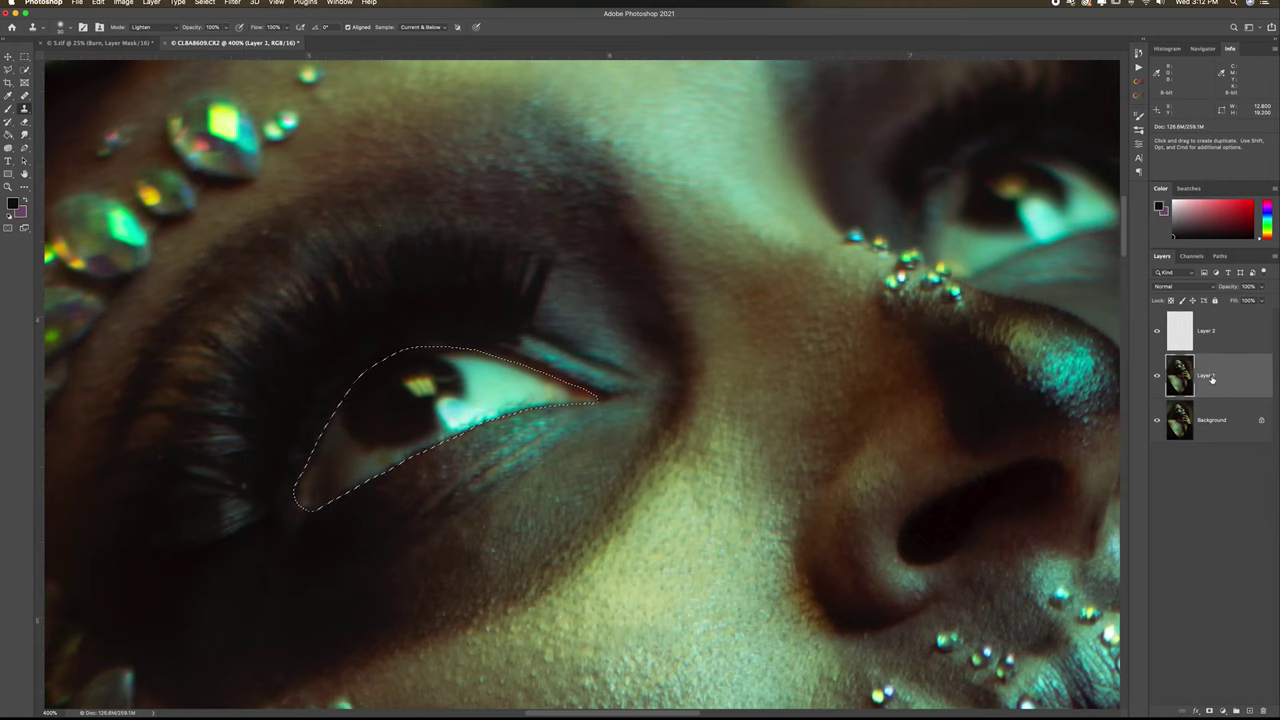
key(super+j)
click(1214, 336)
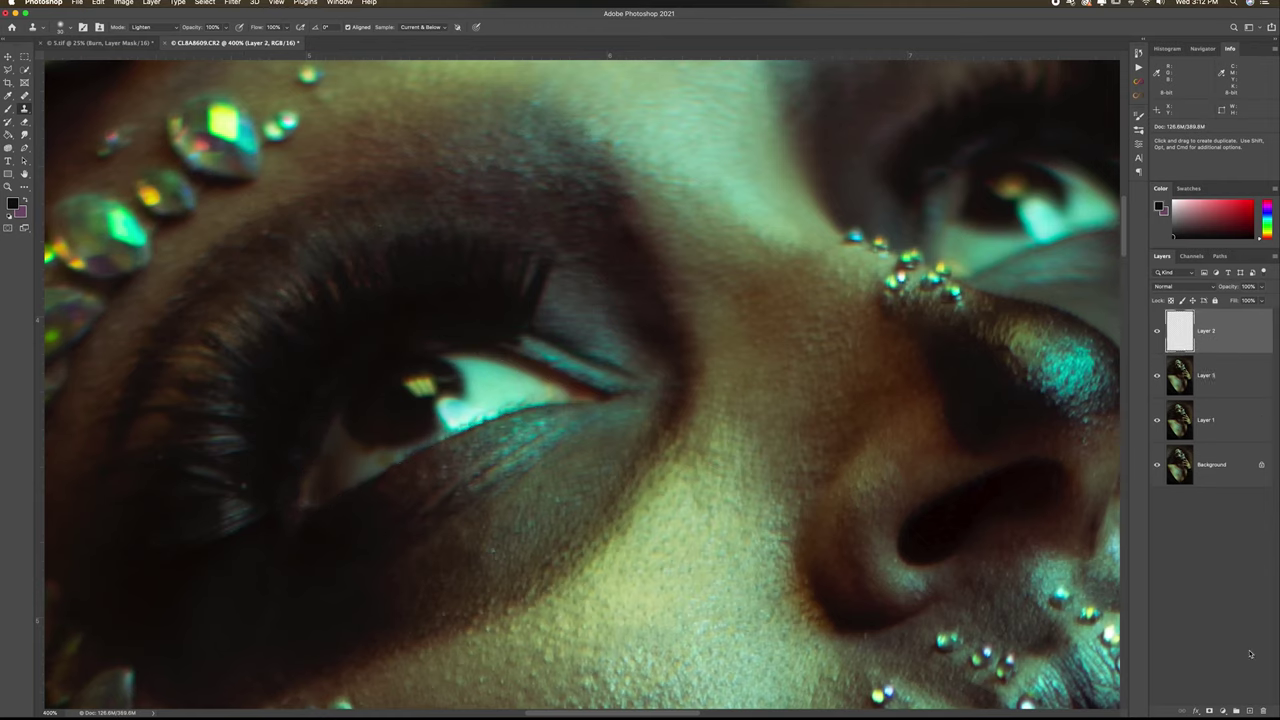
Step: Delete the empty layer and copy the selected eye from the retouched layer onto a new layer
click(1205, 335)
click(1264, 712)
click(1263, 710)
key(super+j)
key(super+z)
key(super+i)
key(super+z)
key(super+i)
key(super+z)
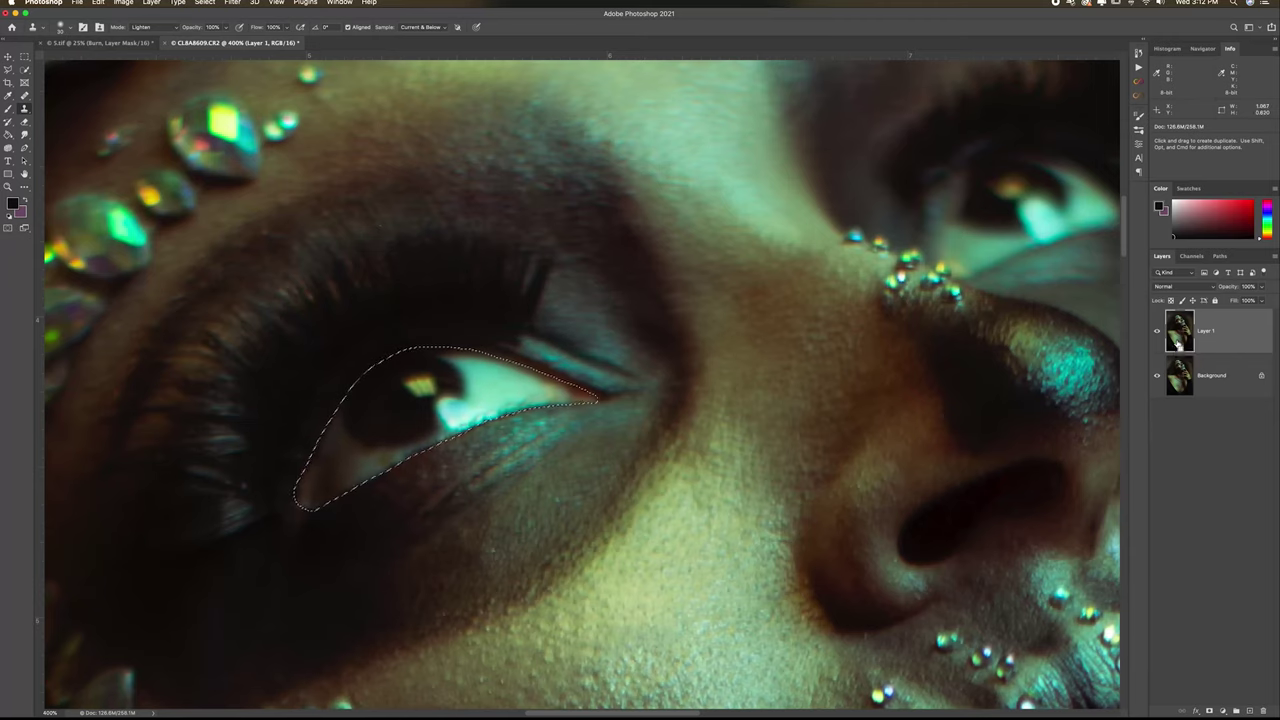
key(super+j)
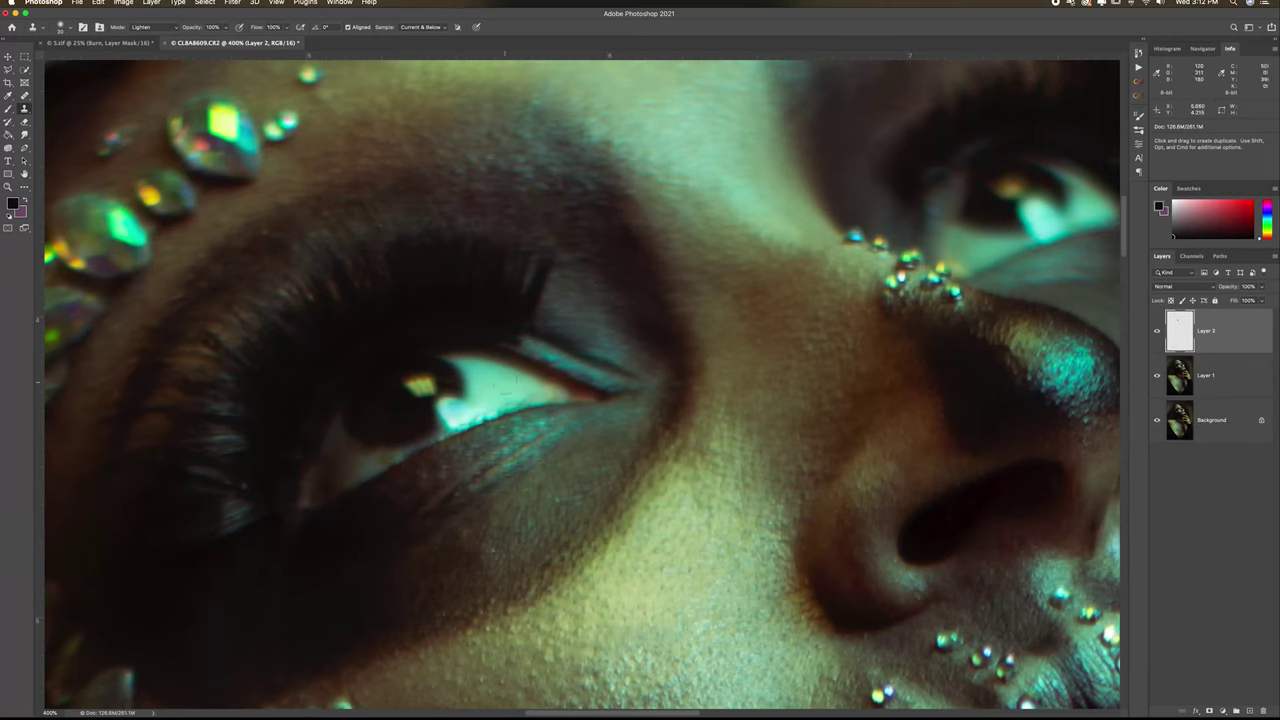
Step: Lower the Clone Stamp flow and clone the eye white over the edge and lower part of the dark iris
drag(287, 29, 242, 39)
scroll(472, 322, down, 1)
alt+click(484, 346)
mouse_move(454, 360)
mouse_down()
mouse_move(430, 336)
mouse_move(480, 344)
mouse_up()
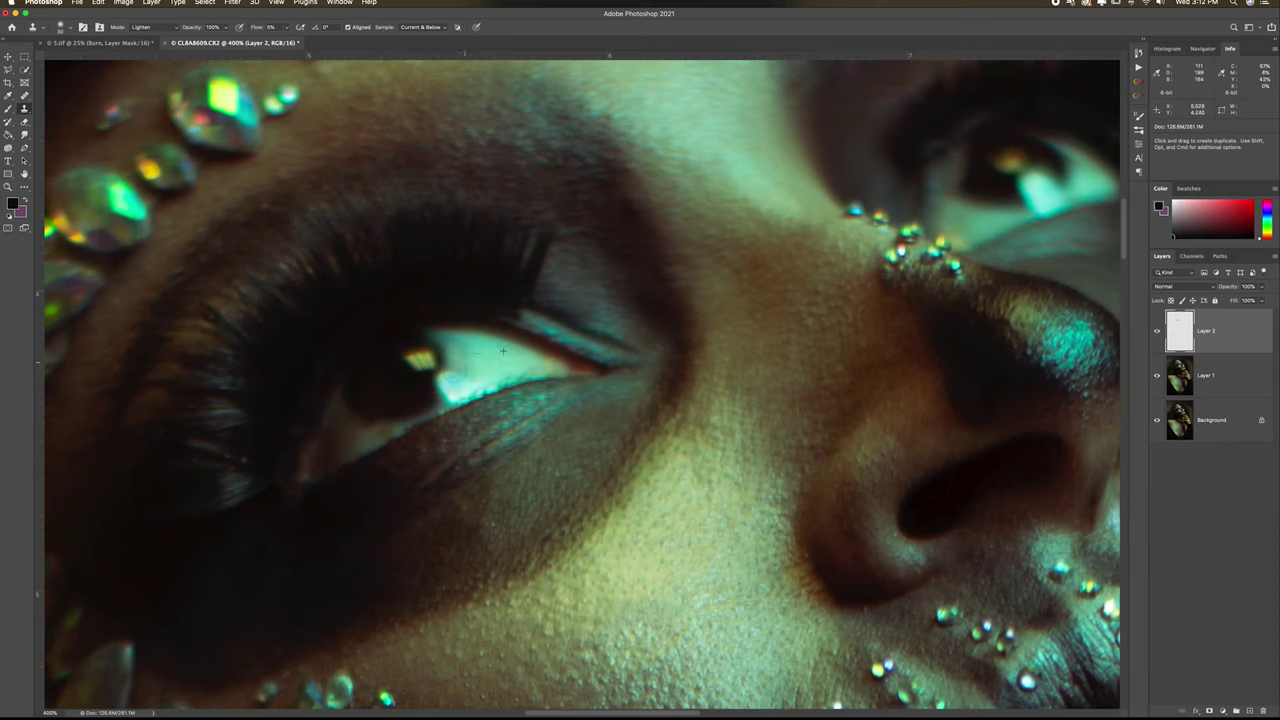
mouse_move(359, 404)
mouse_down()
mouse_move(349, 429)
mouse_move(405, 415)
mouse_move(353, 433)
mouse_up()
mouse_move(455, 348)
mouse_down()
mouse_move(399, 345)
mouse_move(437, 366)
mouse_move(439, 352)
mouse_move(466, 357)
mouse_move(419, 384)
mouse_move(451, 393)
mouse_move(398, 418)
mouse_up()
Step: Reduce the Clone Stamp flow further and blend sampled eye tones over the remaining dark iris
drag(258, 27, 254, 28)
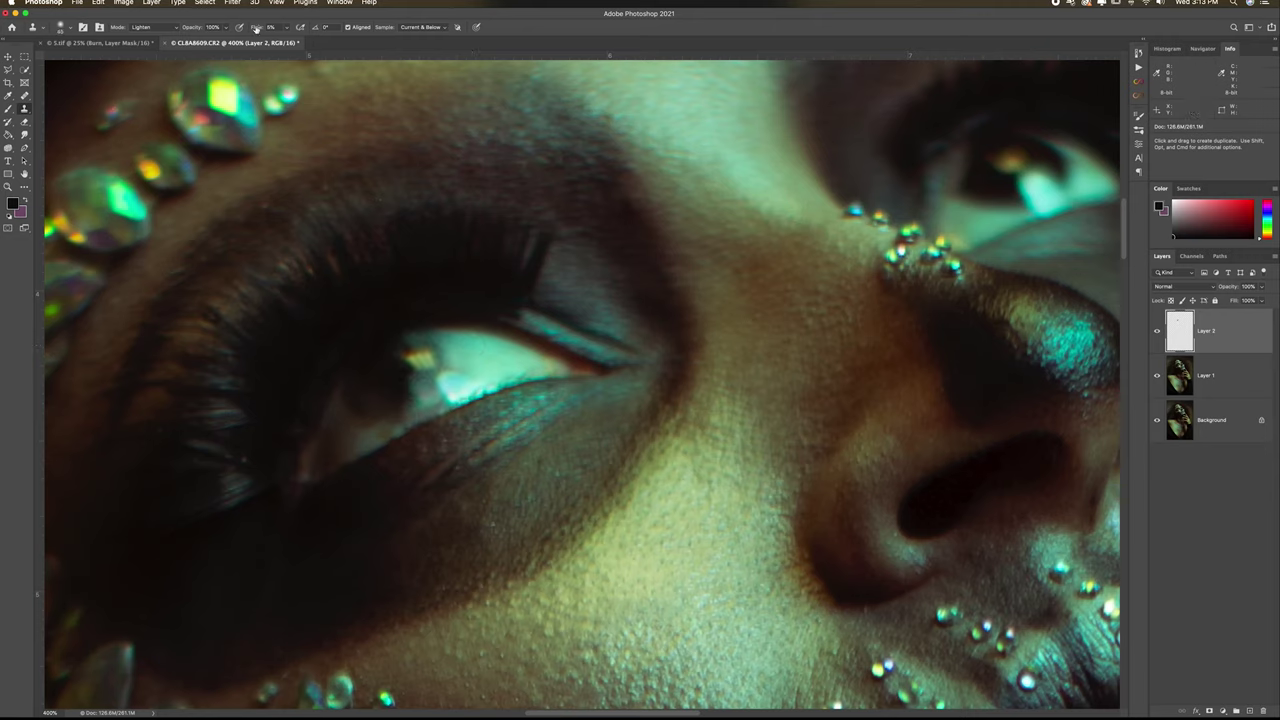
alt+click(492, 375)
alt+click(360, 411)
mouse_move(378, 390)
mouse_down()
mouse_move(392, 379)
mouse_move(349, 409)
mouse_move(389, 371)
mouse_move(397, 405)
mouse_move(369, 414)
mouse_up()
alt+click(462, 390)
Step: Enlarge the Clone Stamp and continue cloning bright eye white over the iris and the eye's shadowed outer part
scroll(397, 364, down, 15)
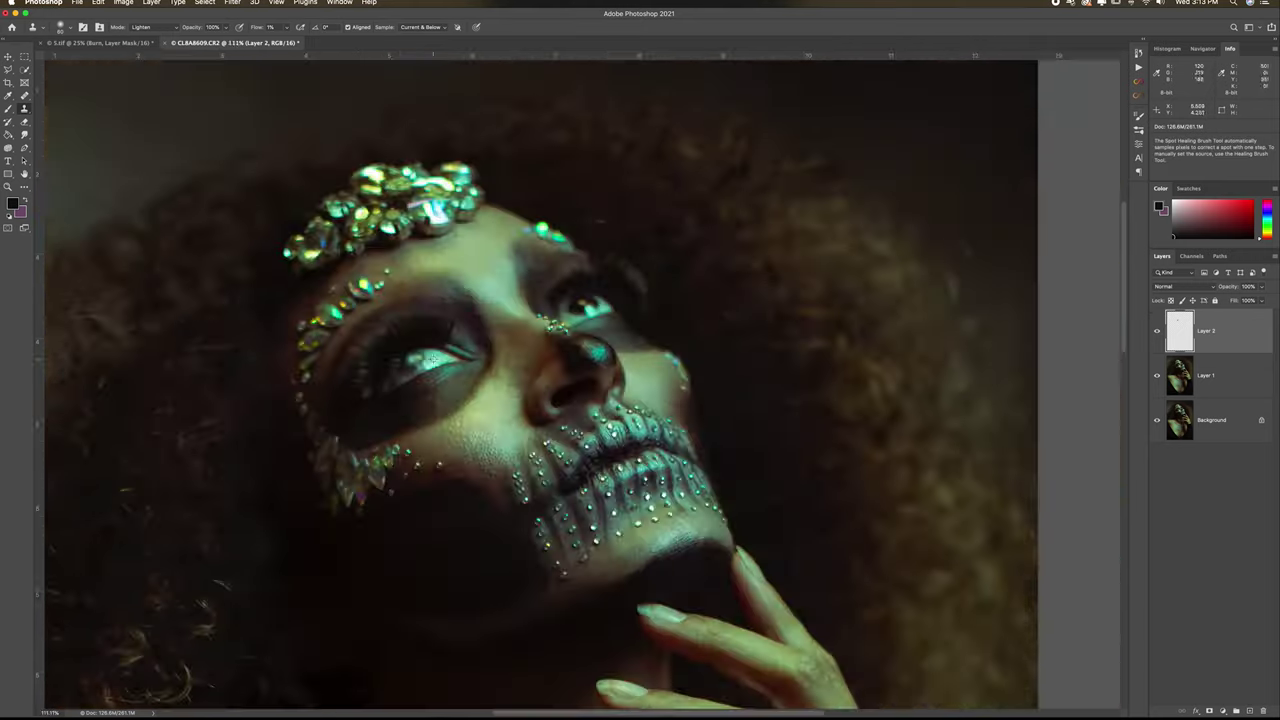
key(bracketright)
key(bracketright)
scroll(520, 290, up, 10)
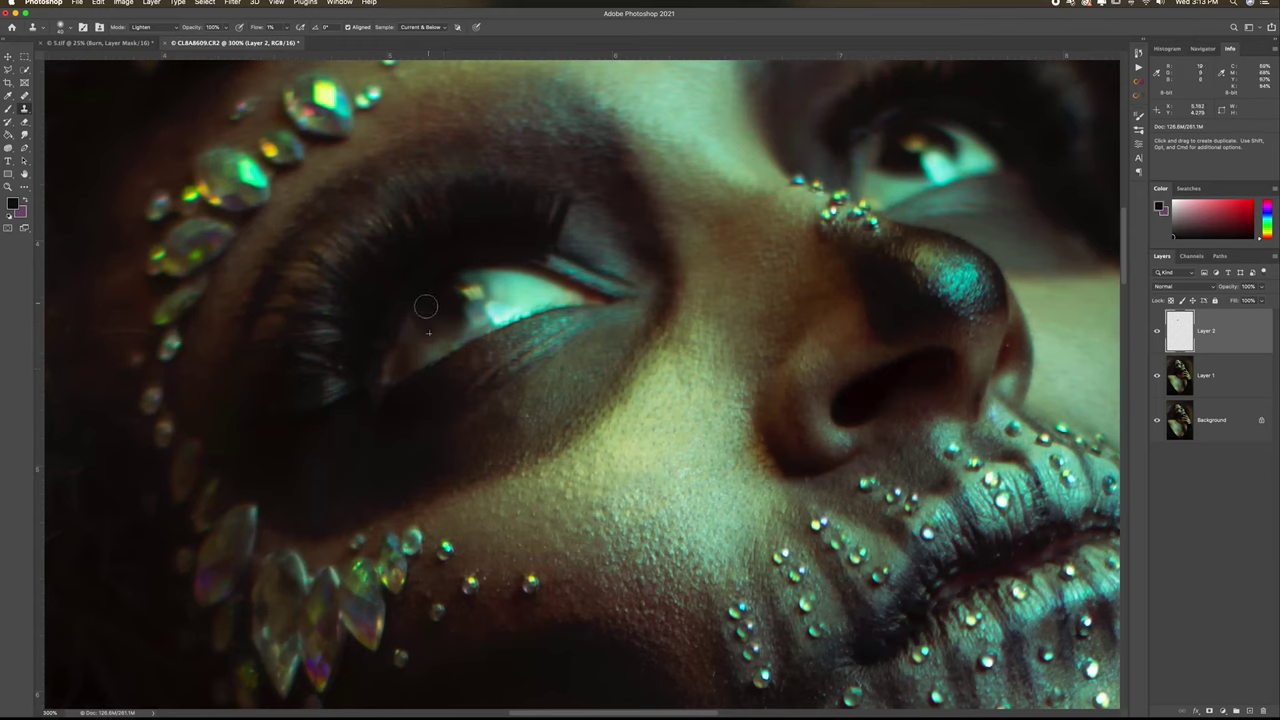
mouse_move(436, 335)
mouse_down()
mouse_move(455, 327)
mouse_move(461, 284)
mouse_move(458, 322)
mouse_move(298, 110)
mouse_move(355, 141)
mouse_up()
alt+click(505, 284)
alt+click(524, 290)
key(])
mouse_move(299, 182)
mouse_down()
mouse_move(318, 178)
mouse_move(303, 168)
mouse_move(297, 195)
mouse_move(333, 185)
mouse_move(291, 204)
mouse_up()
Step: Examine the whitened eye up close and within the whole portrait to judge how evenly the iris is covered
click(24, 95)
click(60, 113)
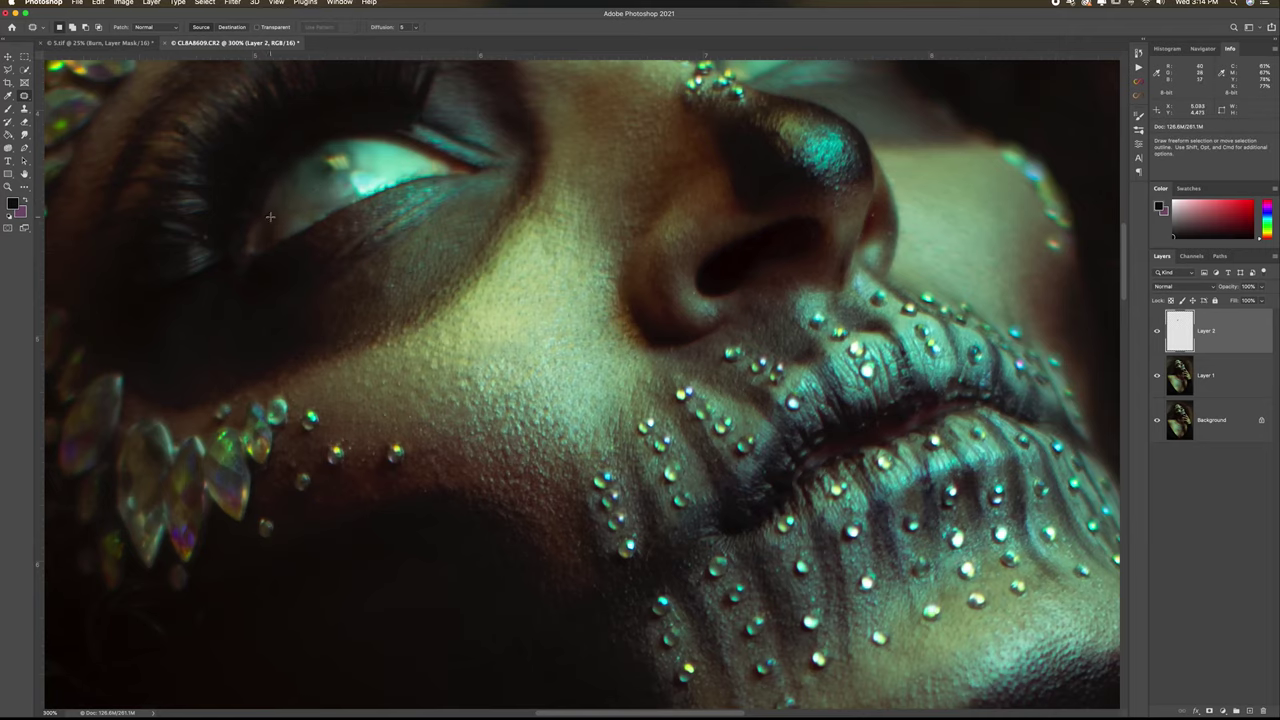
scroll(292, 222, up, 1)
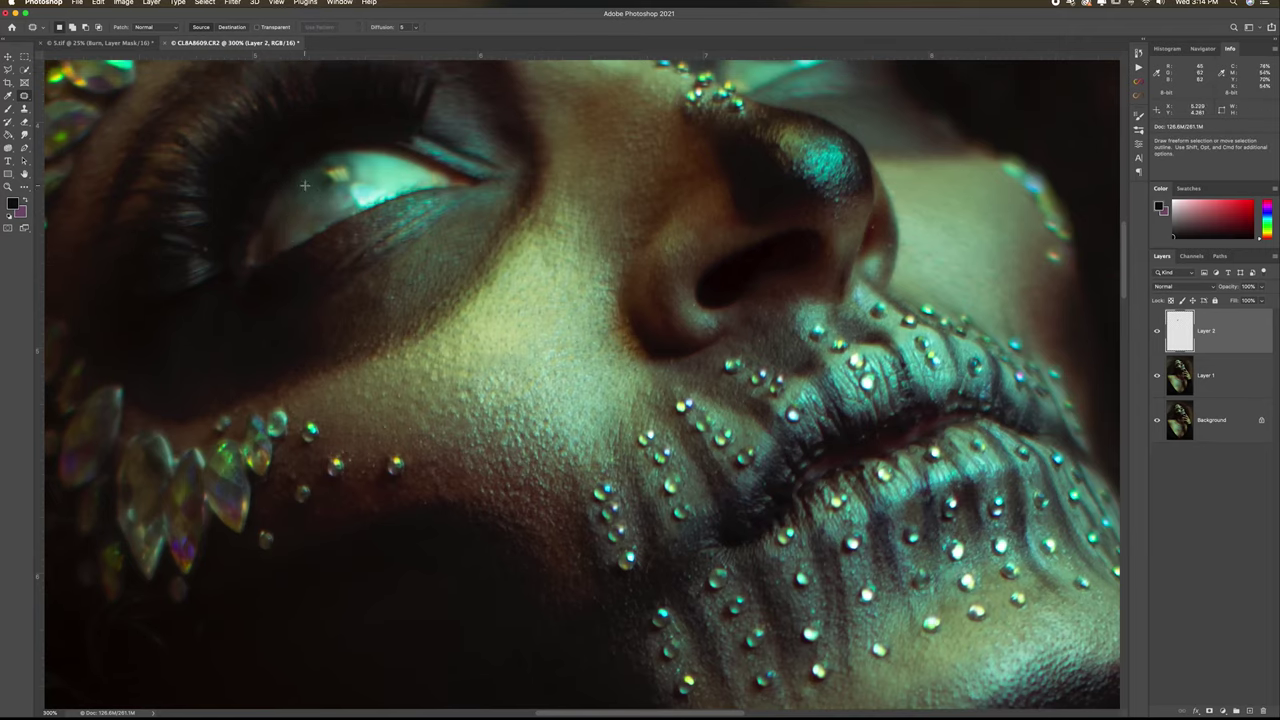
key(super+minus)
key(super+minus)
key(super+minus)
key(super+minus)
key(super+minus)
key(super+equal)
key(super+equal)
key(super+equal)
key(super+equal)
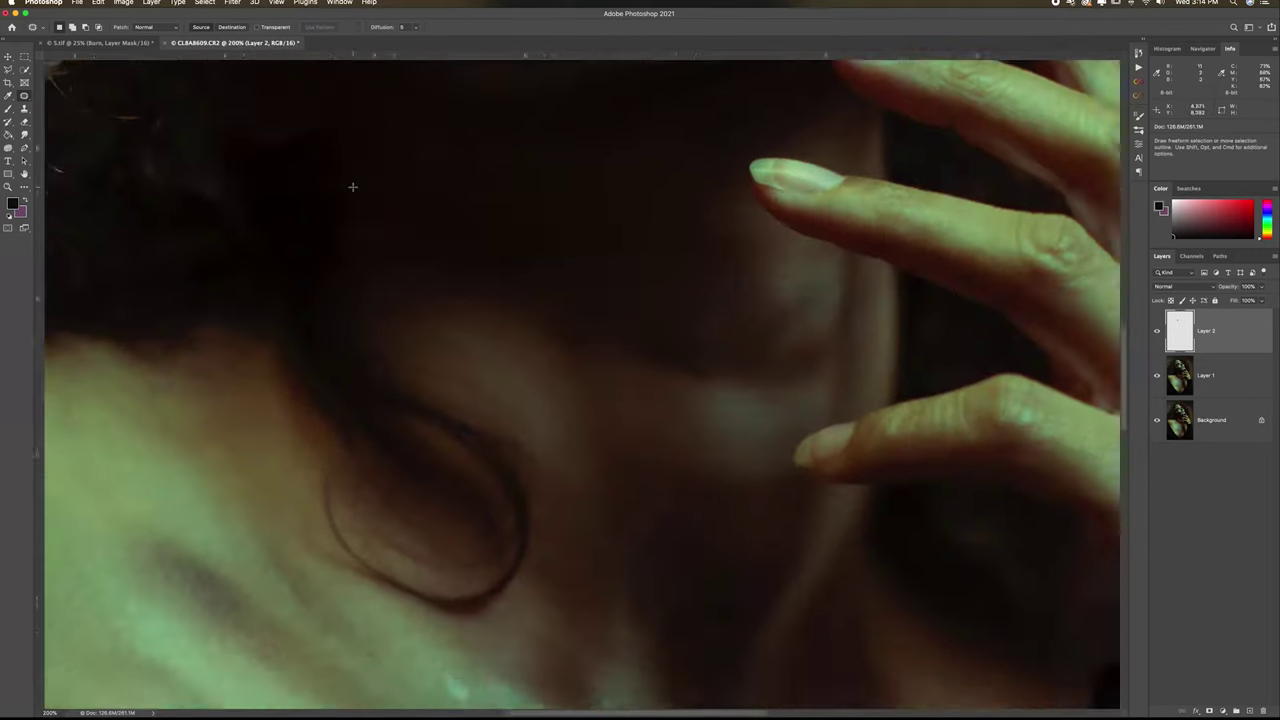
scroll(353, 187, up, 10)
Step: With a low-flow Brush in Lighten mode, paint colors sampled from the eye over the iris to even out the whitening
key(b)
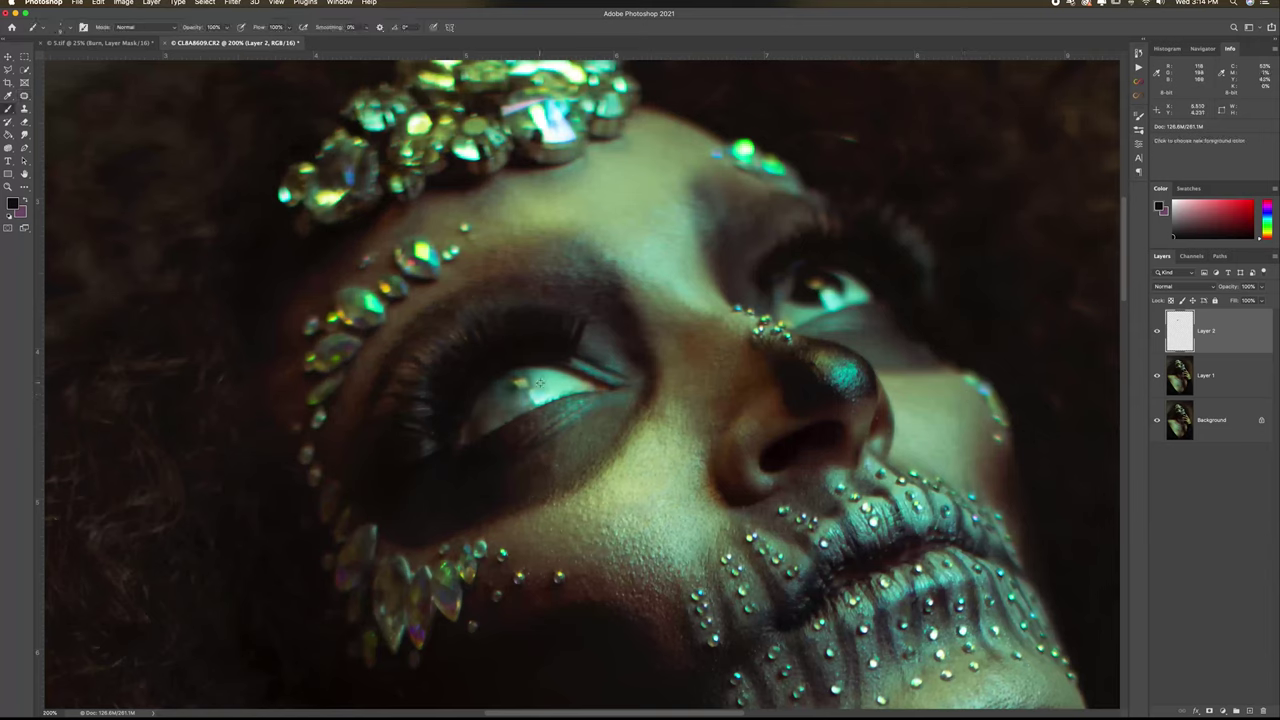
alt+click(539, 382)
click(128, 27)
click(130, 105)
key(shift+0)
key(shift+9)
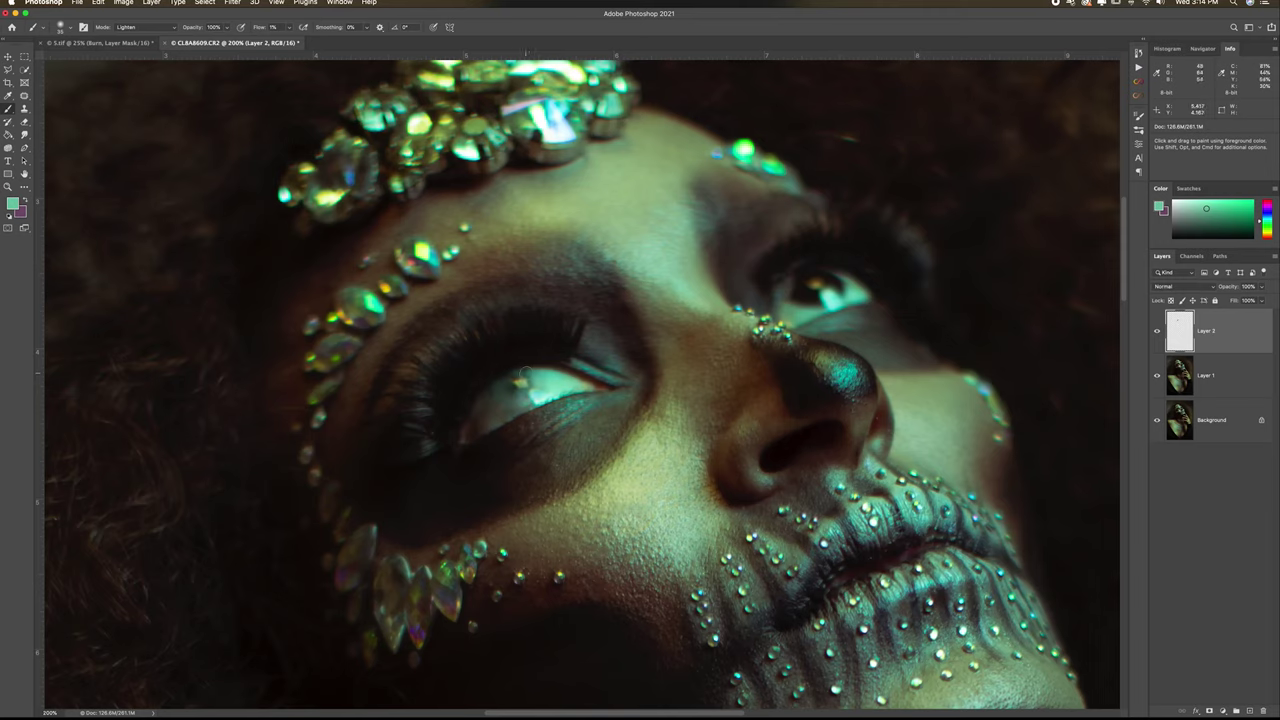
alt+click(492, 420)
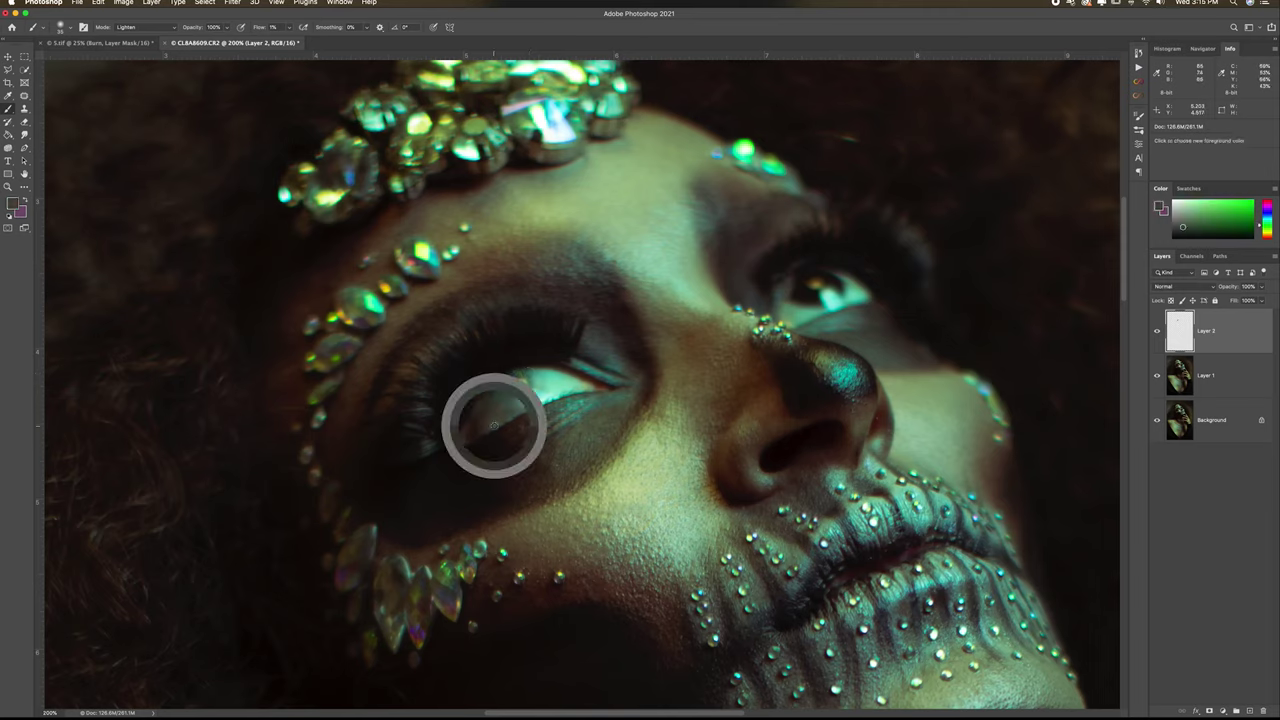
alt+click(513, 383)
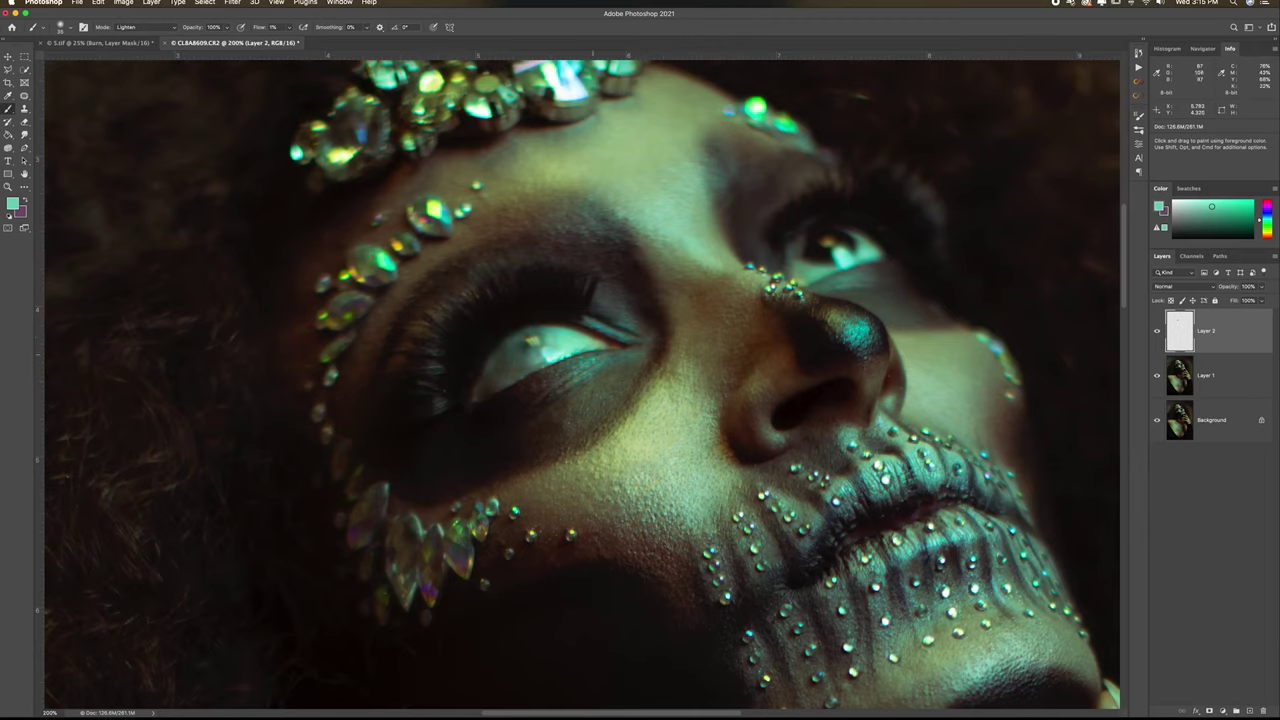
Step: Compare the whitened eye with the rest of the face at full-portrait and close-up views
key(super+minus)
key(super+minus)
key(super+minus)
key(super+minus)
key(super+minus)
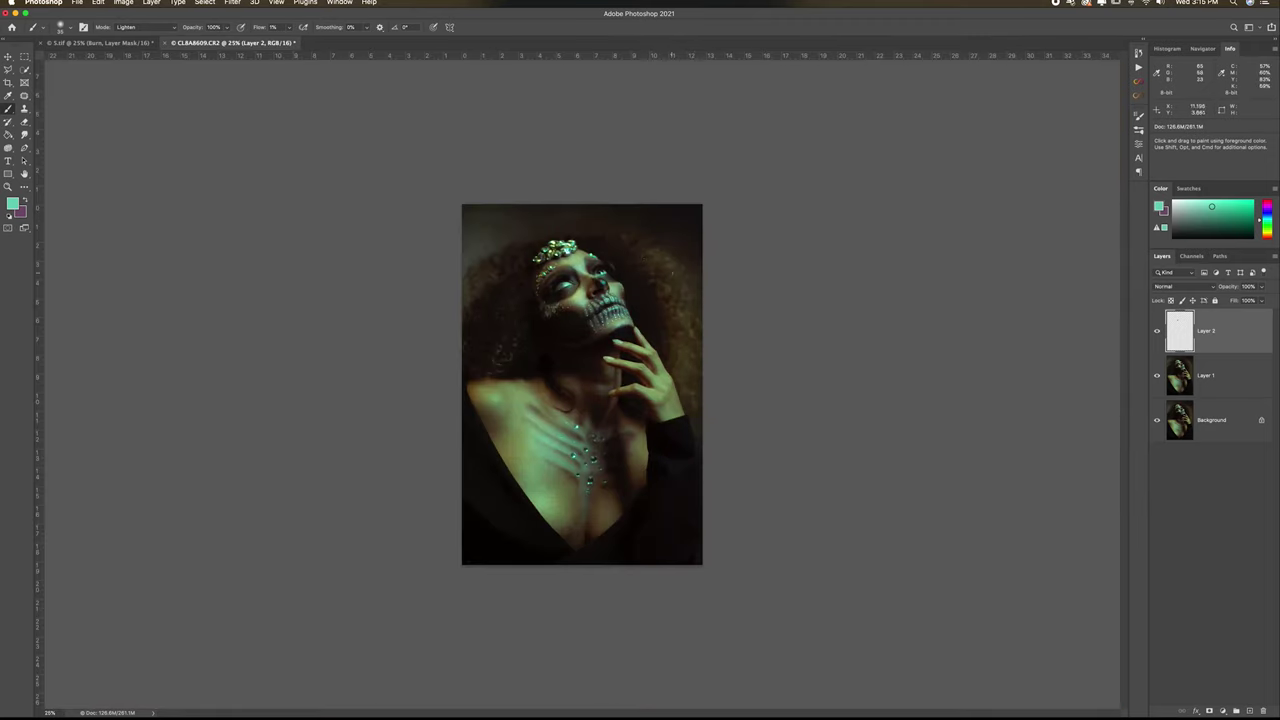
key(super+plus)
key(super+plus)
key(super+plus)
key(super+plus)
key(super+plus)
scroll(598, 232, up, 7)
scroll(598, 232, left, 2)
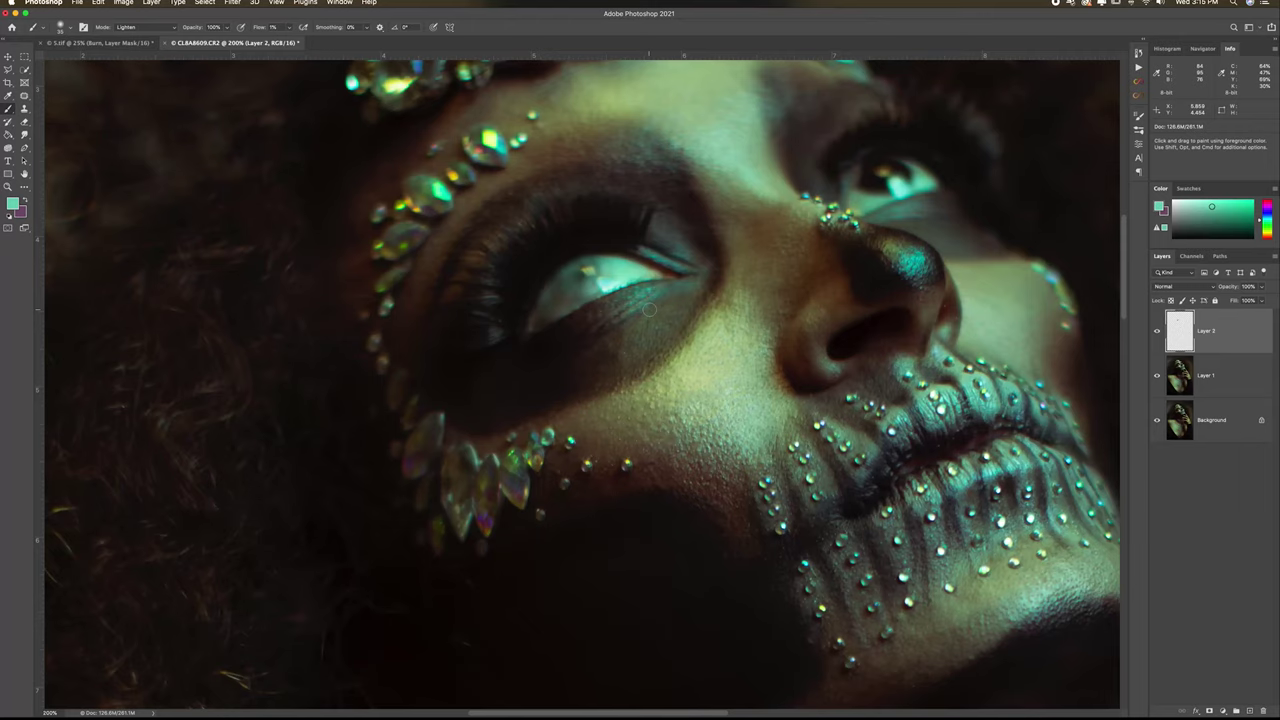
Step: Continue retouching the near eye by painting colors sampled from it with the low-flow Brush in Lighten mode
drag(616, 278, 603, 286)
alt+click(584, 282)
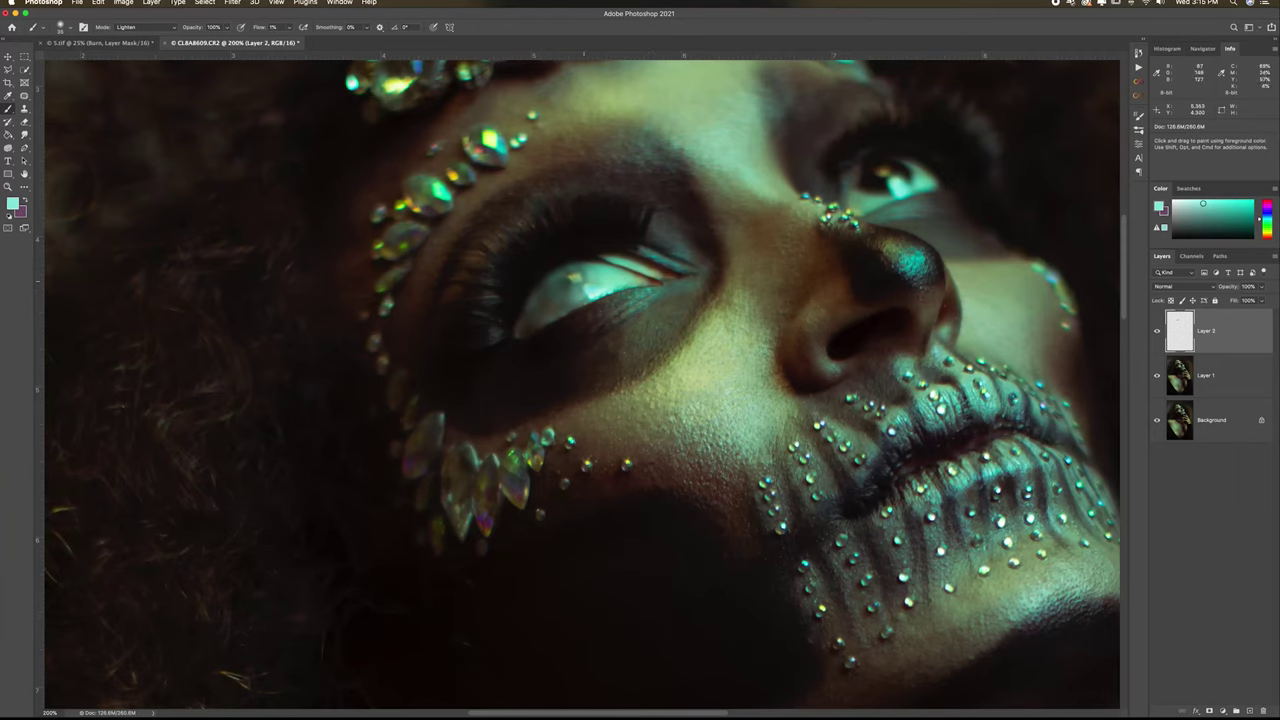
scroll(567, 288, right, 4)
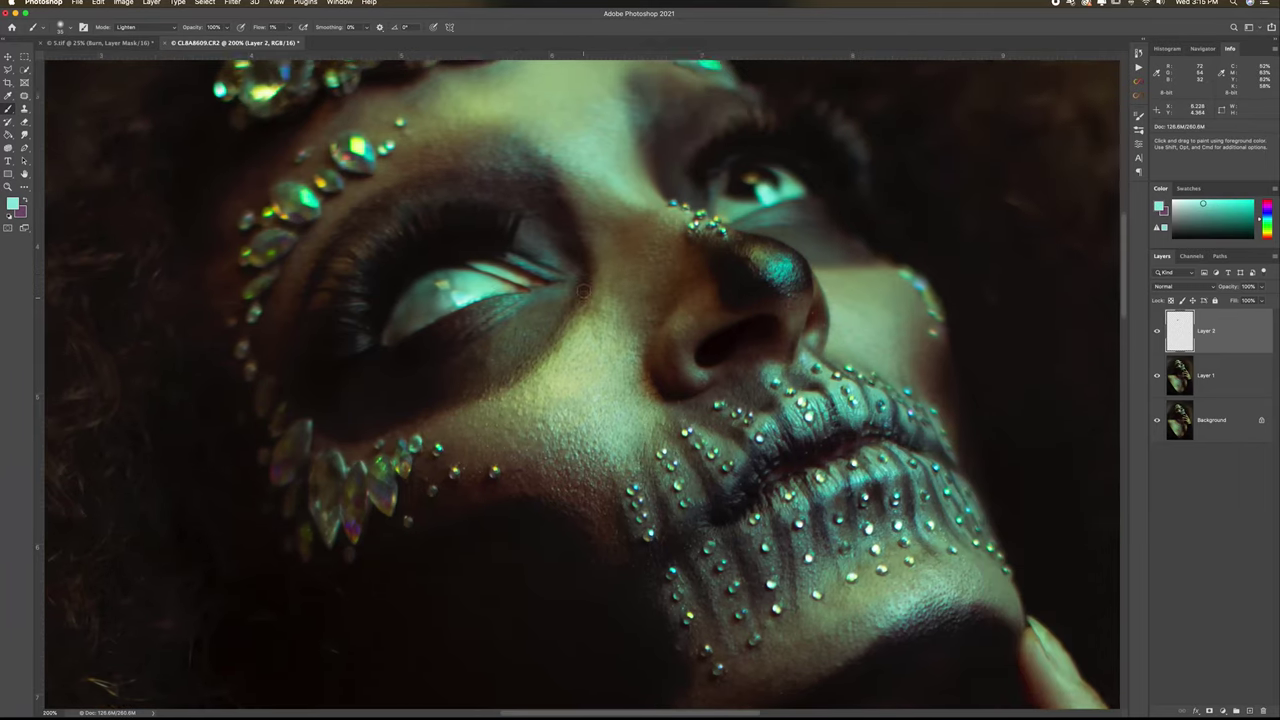
scroll(582, 292, up, 2)
alt+click(430, 367)
scroll(470, 343, right, 5)
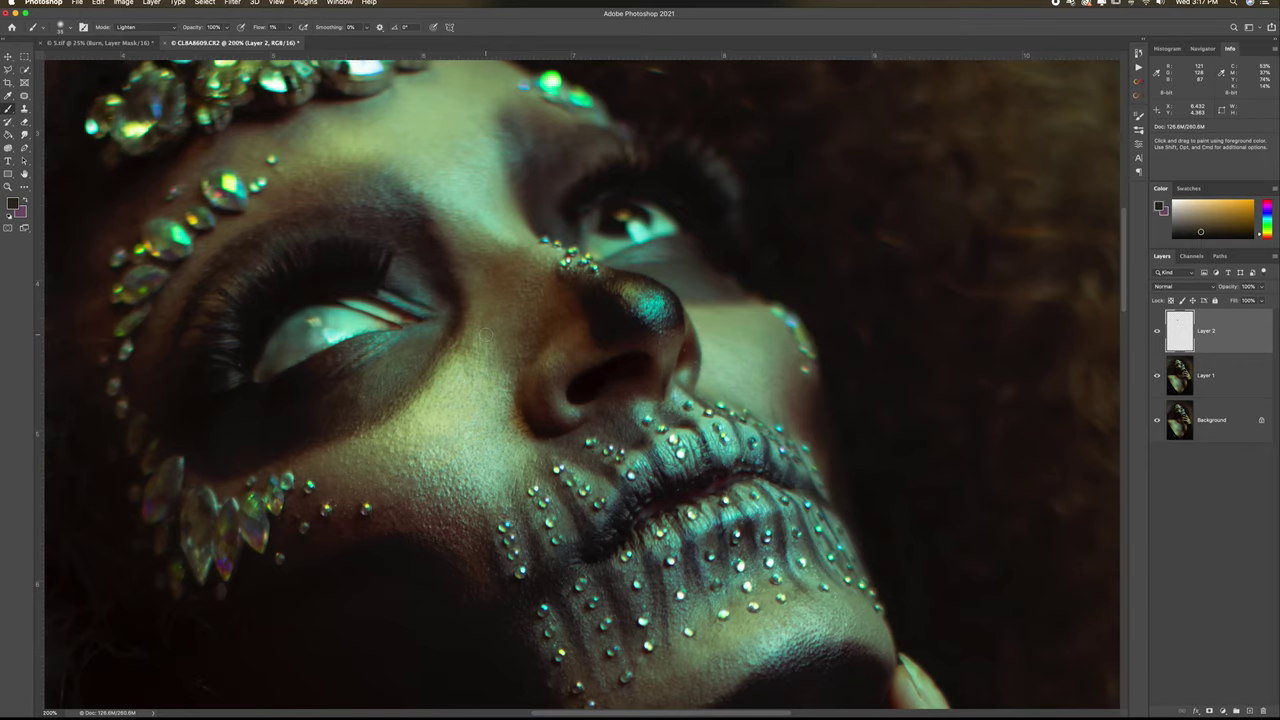
drag(558, 360, 580, 390)
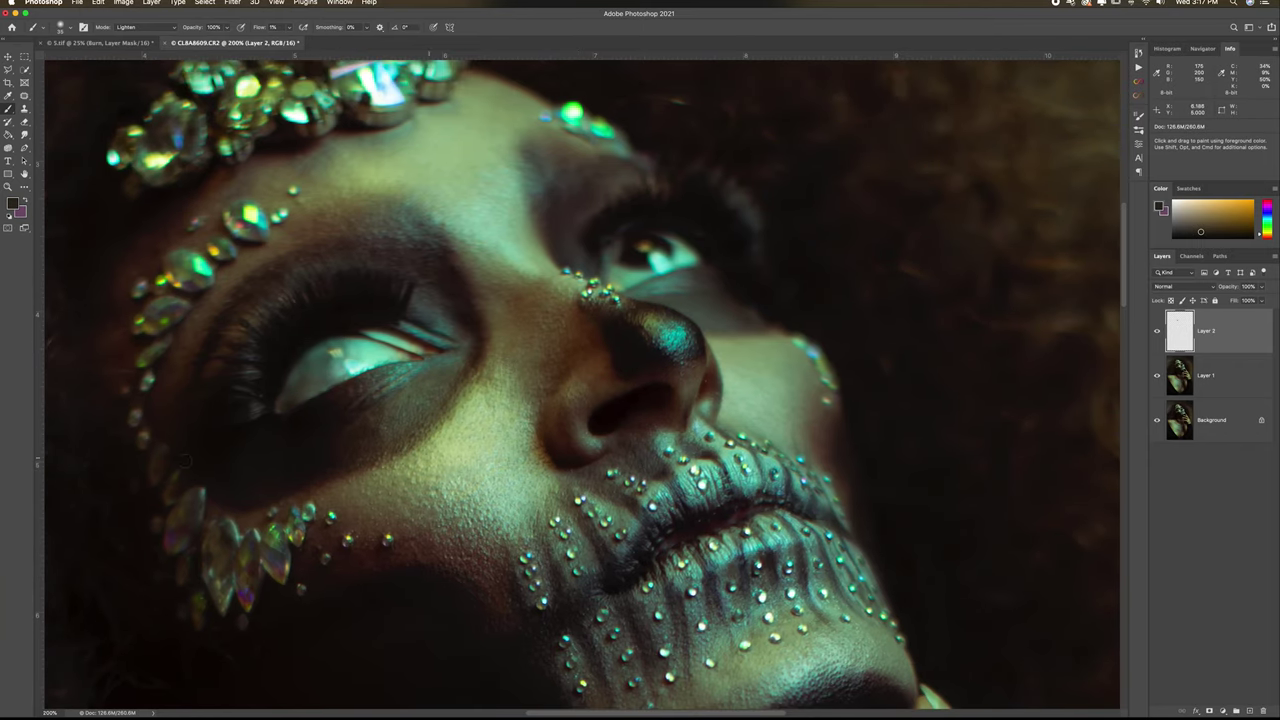
Step: Revert the document history to the brush stroke just before the Move entry
key(super+z)
click(1137, 45)
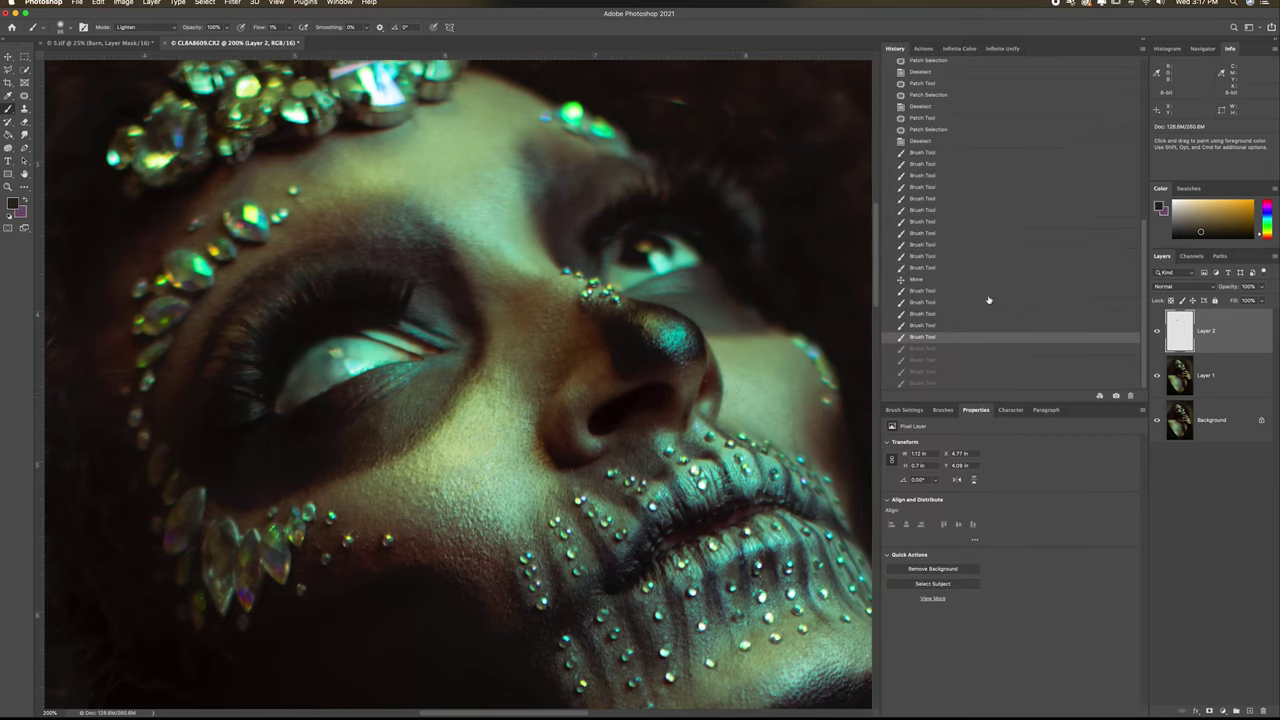
scroll(654, 315, right, 2)
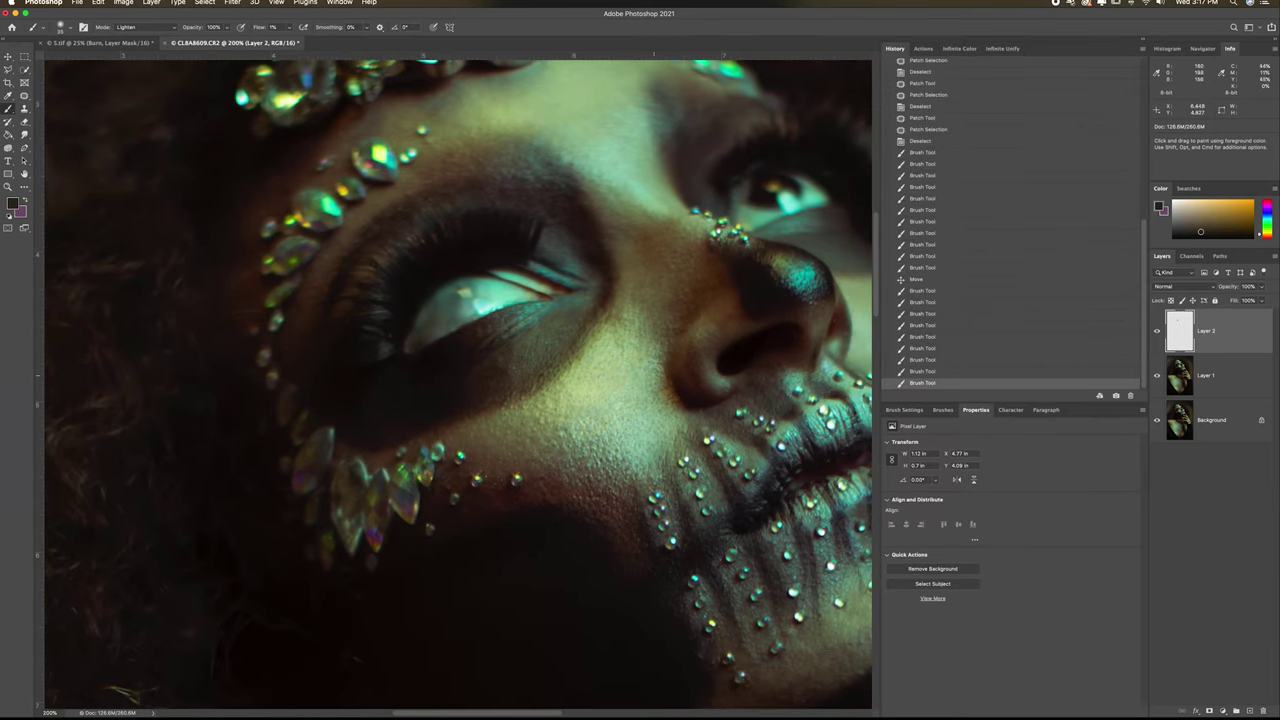
click(928, 269)
scroll(717, 334, right, 4)
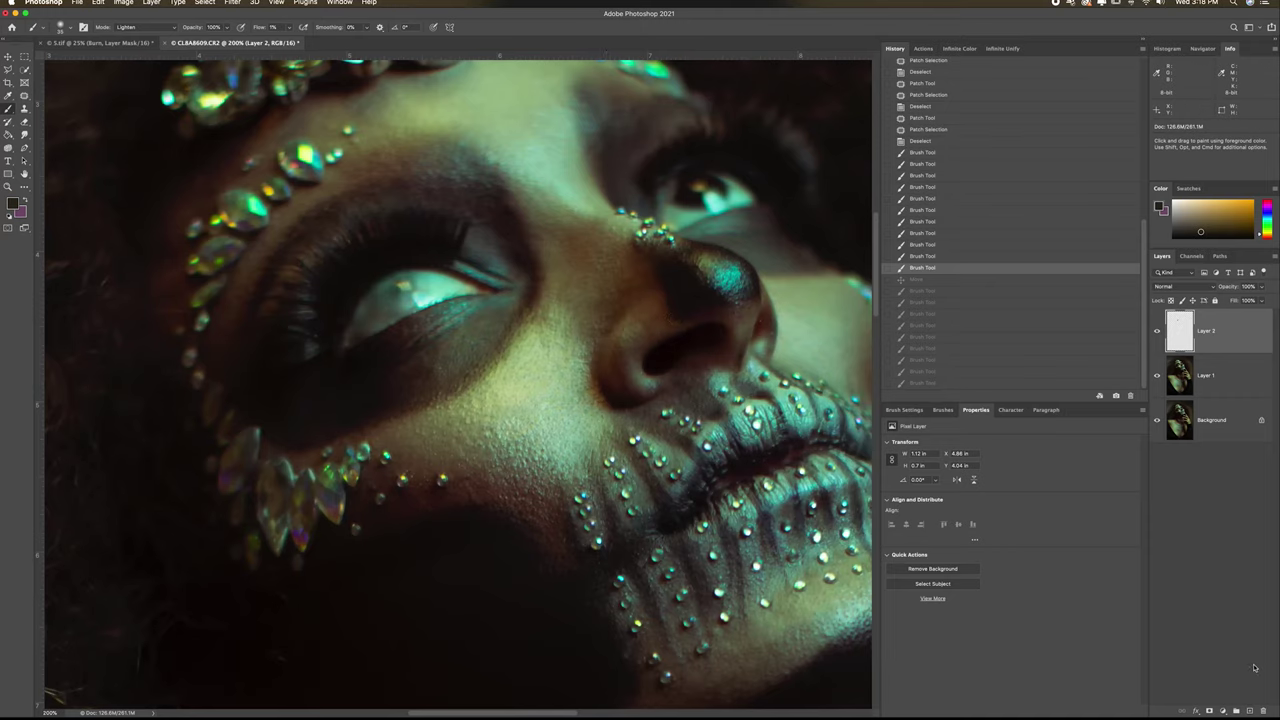
Step: Add an empty layer above the near eye's retouching layer for work on the far eye
click(1250, 711)
scroll(760, 260, up, 7)
scroll(760, 260, right, 6)
key(super+plus)
key(super+plus)
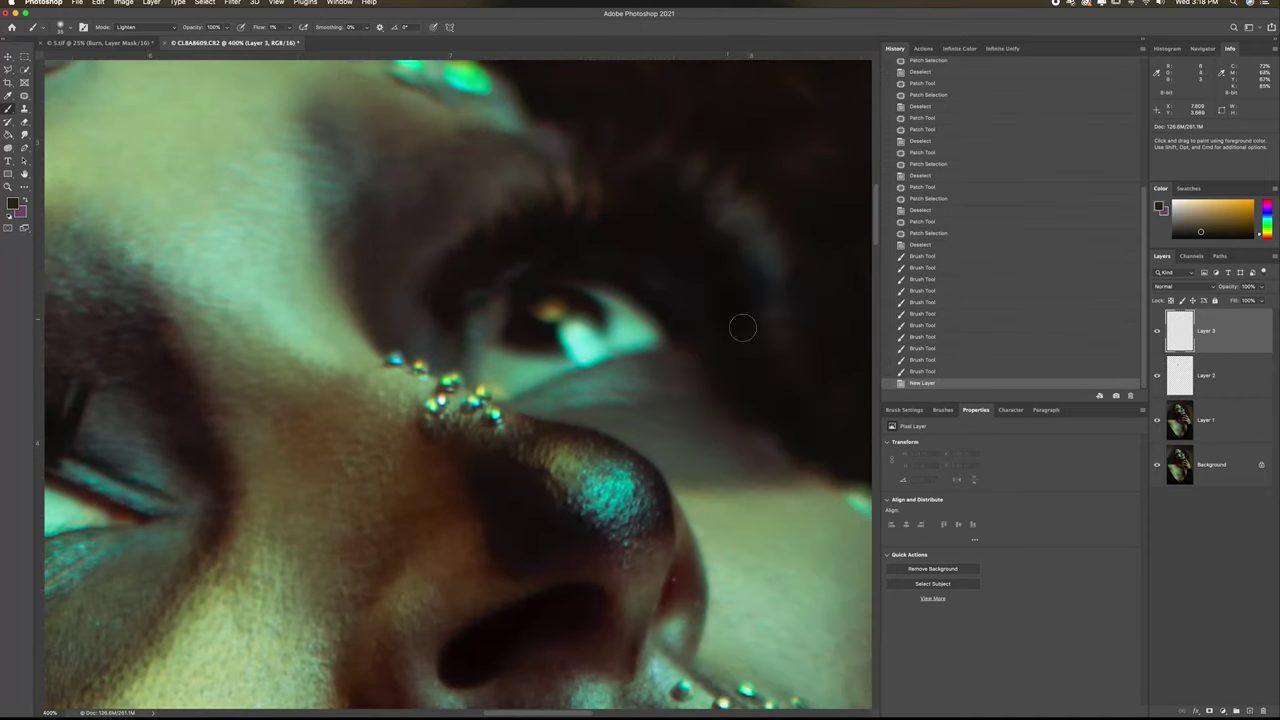
scroll(706, 374, left, 5)
Step: Try covering the far eye with a duplicate of the near eye's layer moved over it, and delete the duplicate
click(1162, 388)
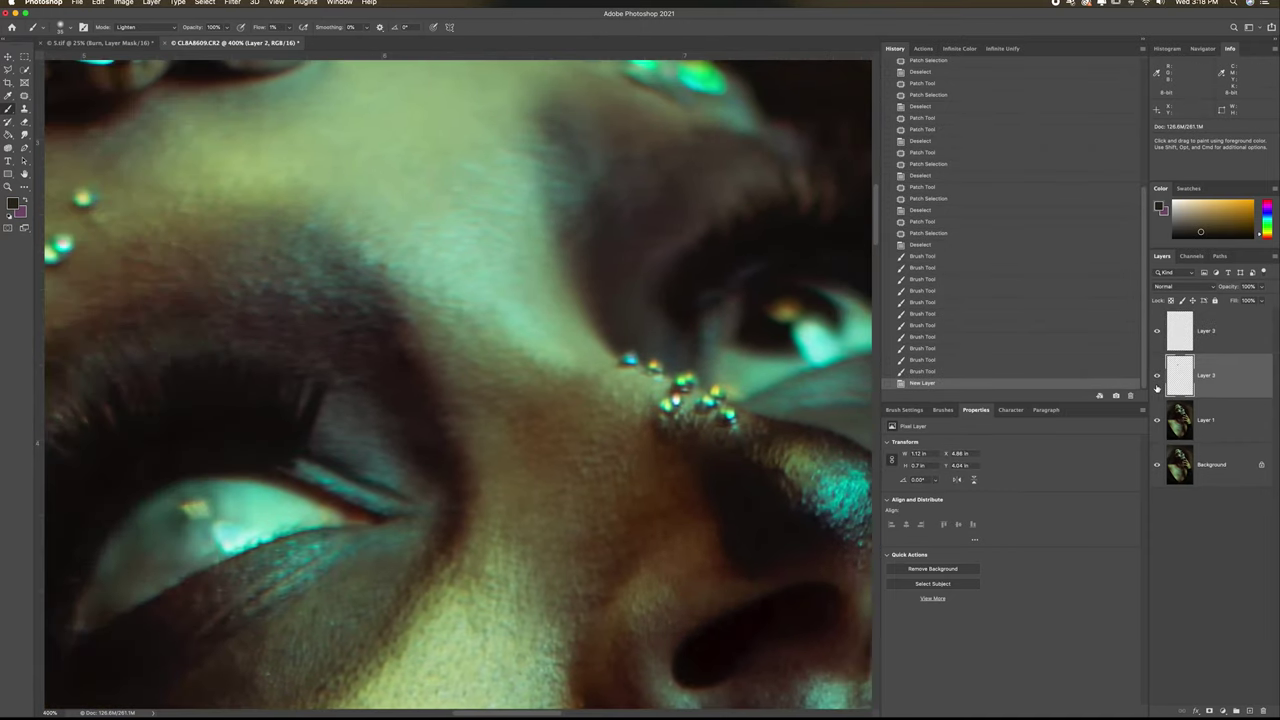
key(super+j)
key(v)
drag(200, 526, 803, 331)
scroll(803, 331, right, 5)
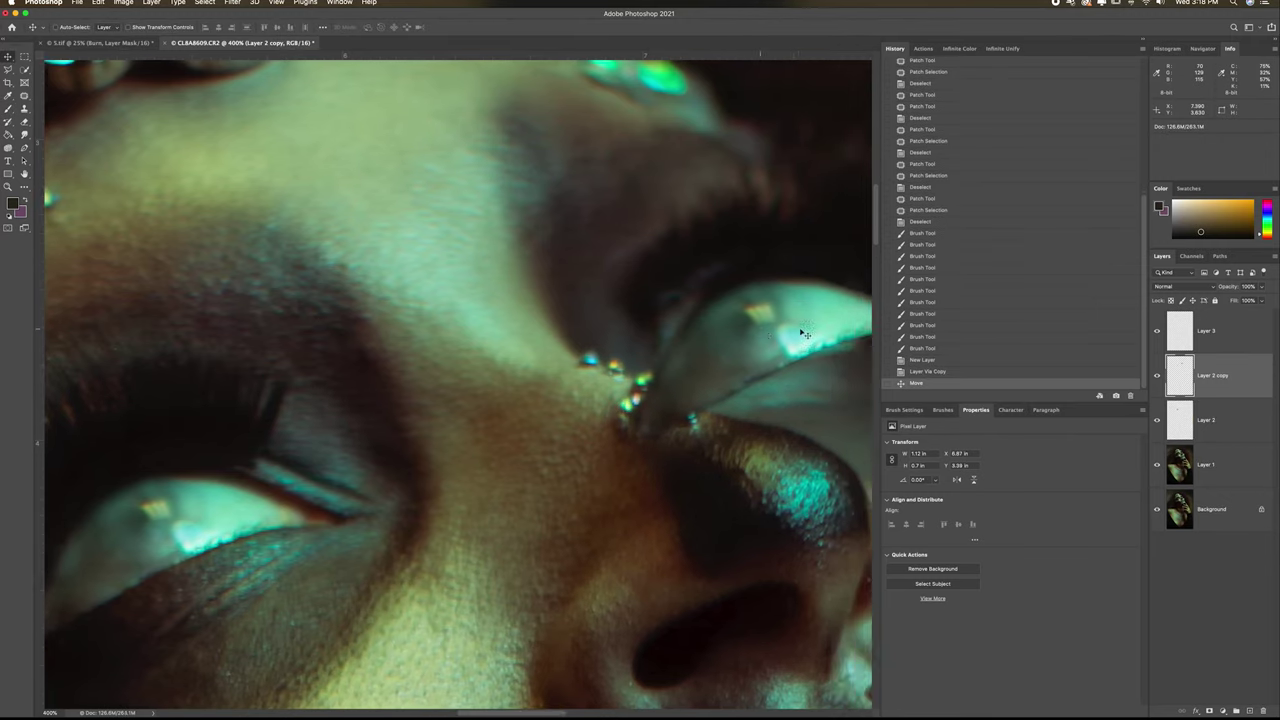
key(BackSpace)
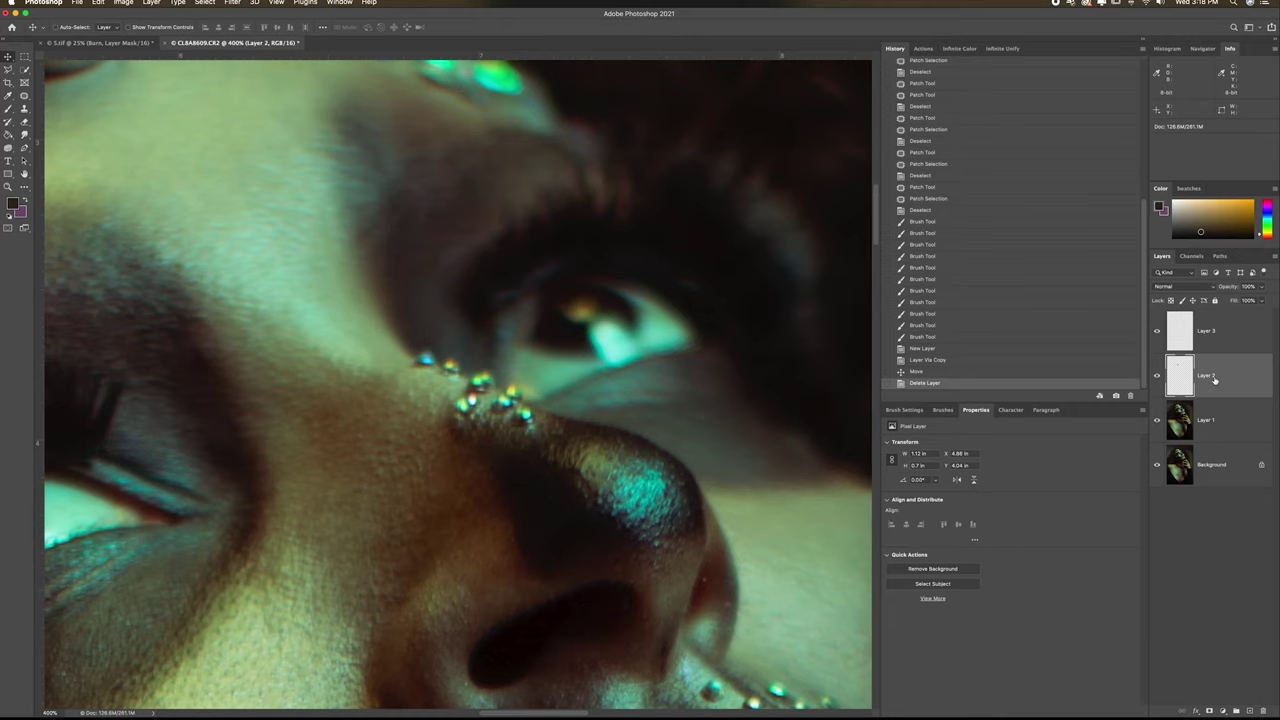
Step: Outline the far eye freehand with the Lasso on Layer 1 and copy it onto its own layer
click(8, 70)
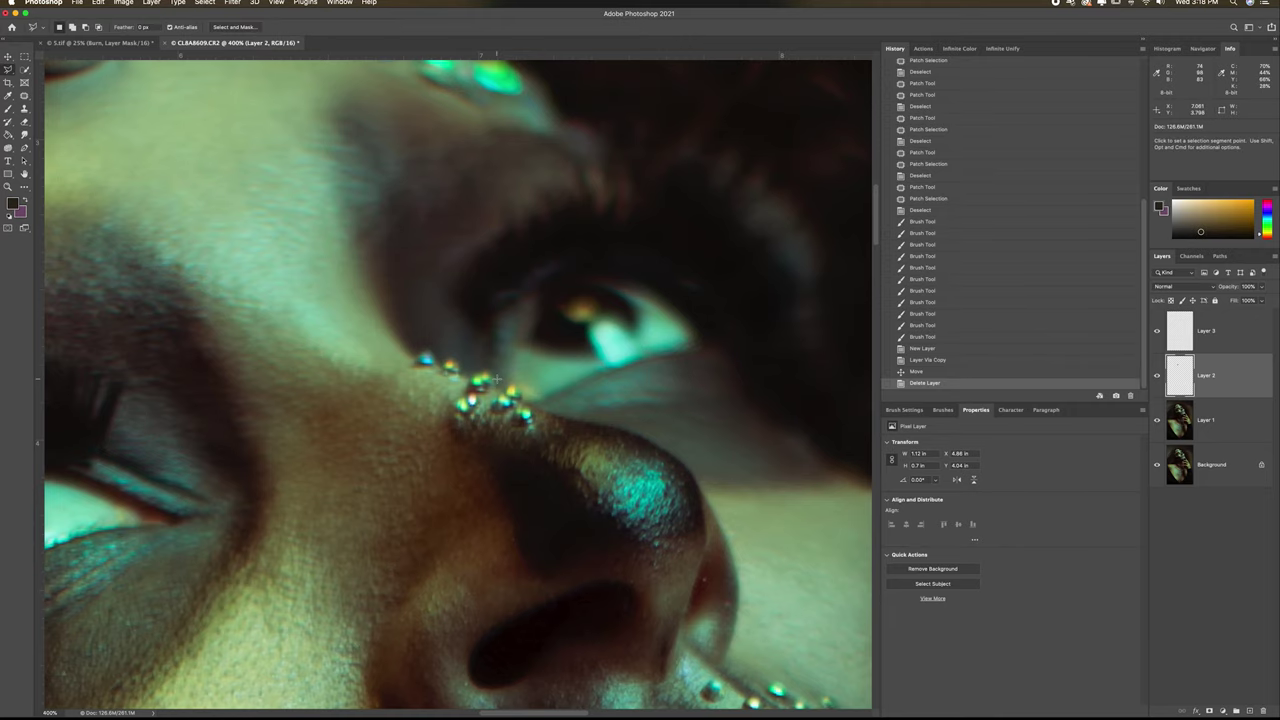
key(alt+bracketleft)
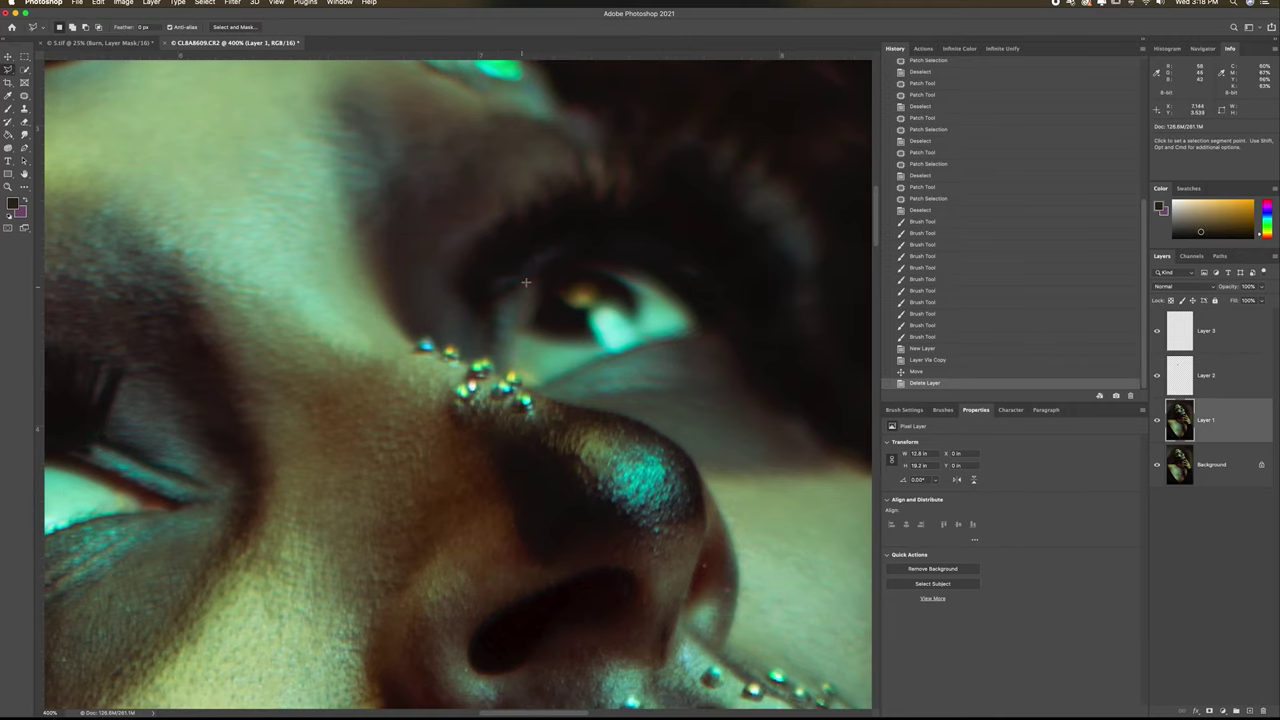
double_click(515, 297)
click(714, 231)
right_click(9, 70)
click(40, 70)
mouse_move(536, 276)
mouse_down()
mouse_move(694, 309)
mouse_move(686, 338)
mouse_up()
drag(530, 378, 530, 380)
key(super+j)
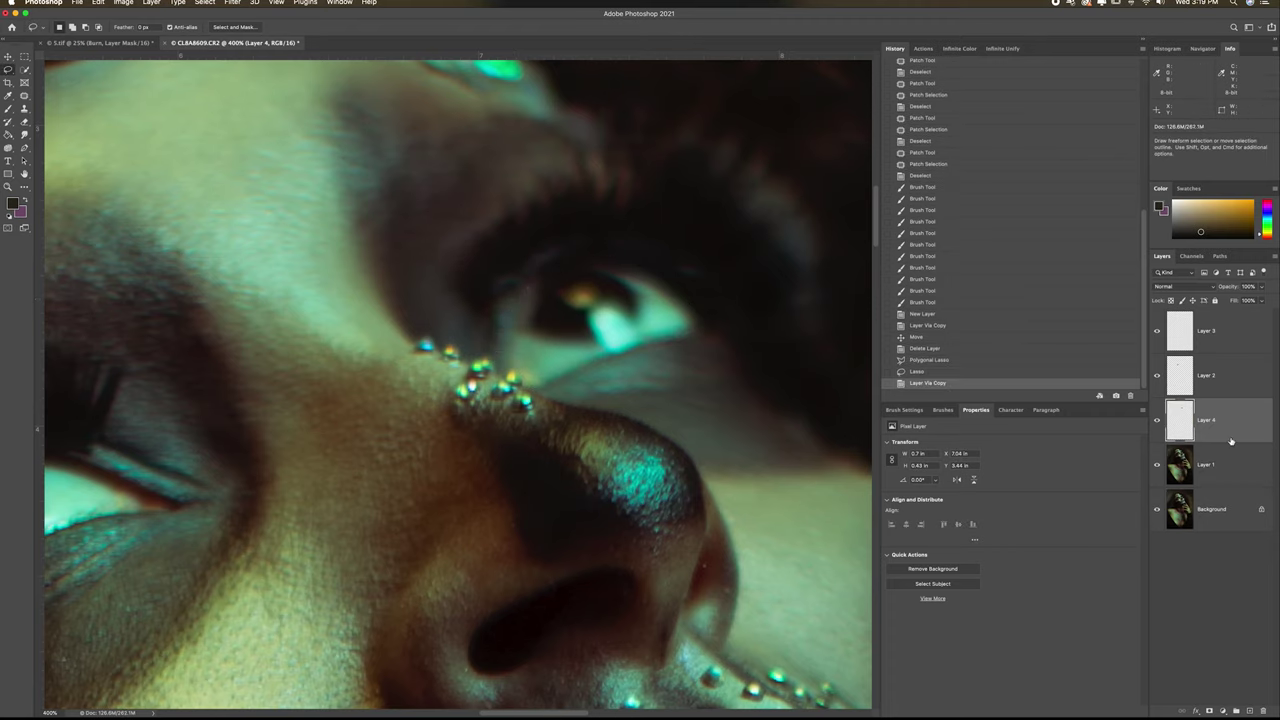
Step: Delete the empty Layer 3 and make the far eye's copied layer active
click(1215, 342)
click(1157, 334)
click(1157, 334)
click(1261, 711)
click(1212, 377)
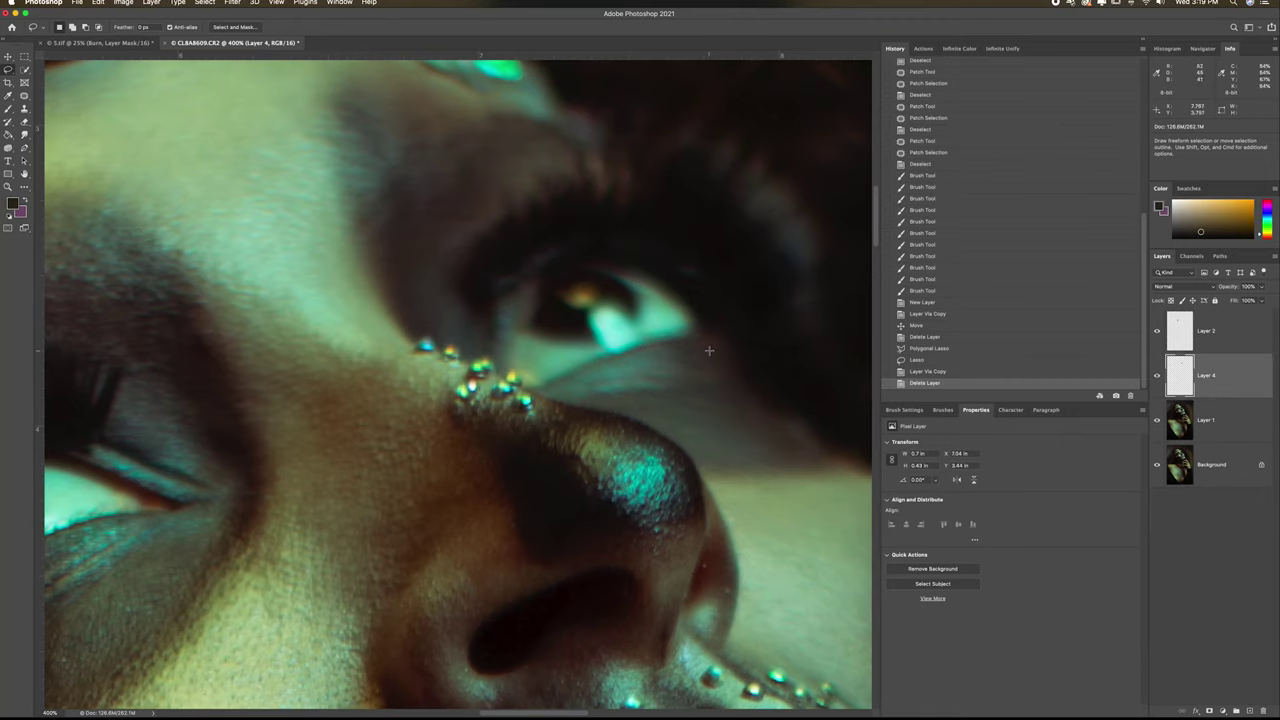
Step: Check the copied far-eye layer by toggling its visibility, and load its outline as a selection
scroll(709, 350, up, 2)
key(super+plus)
scroll(802, 369, right, 3)
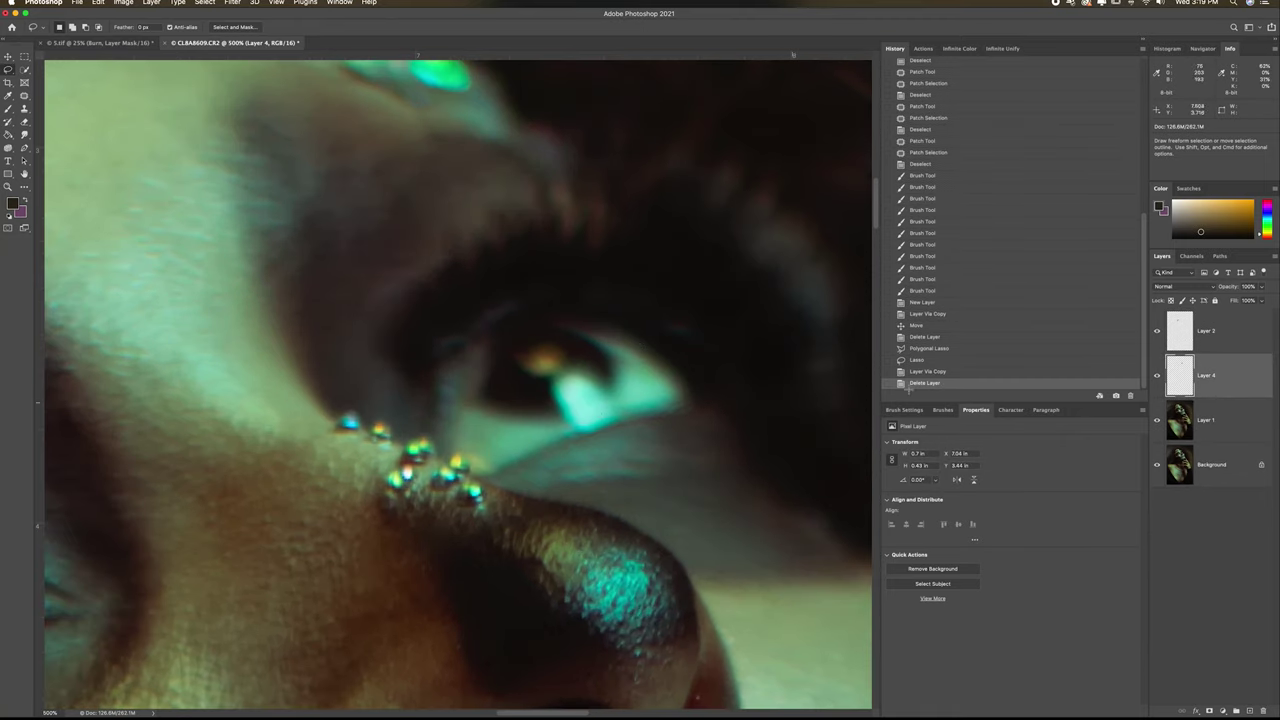
scroll(908, 390, up, 1)
click(1157, 376)
click(1157, 376)
super+click(1176, 379)
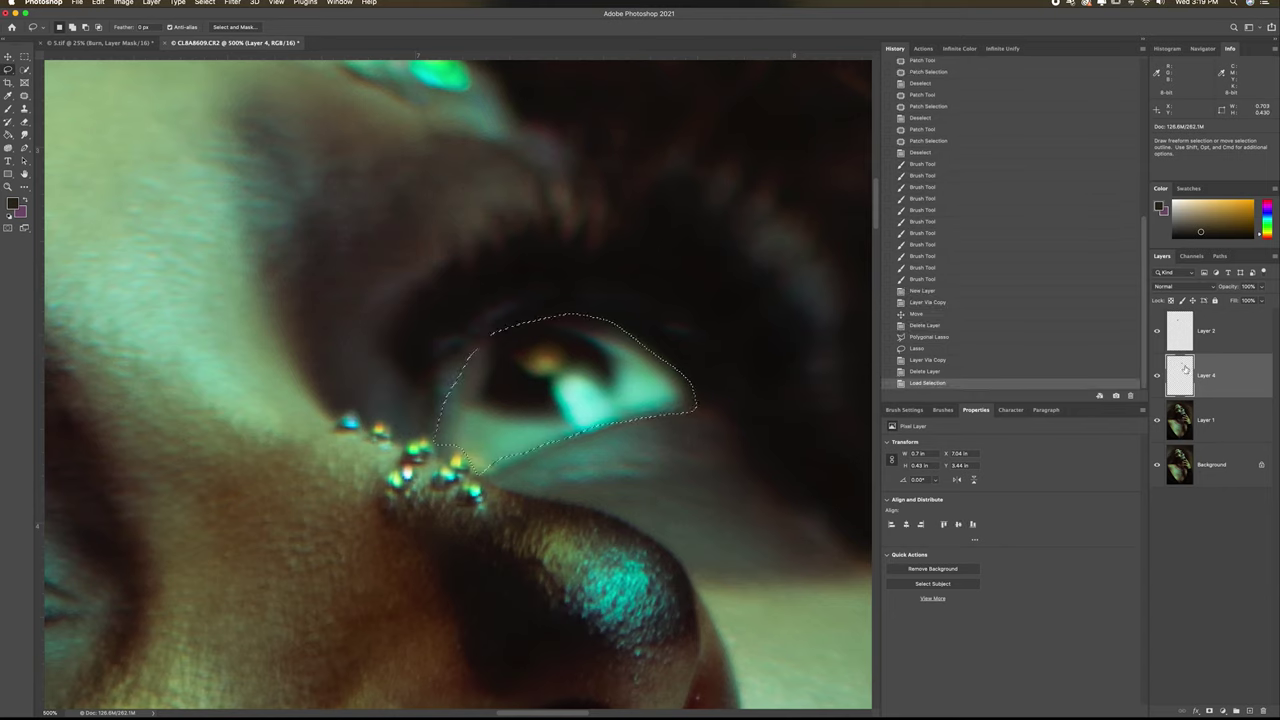
Step: Clone bright eye white over the far eye's dark iris within the selection
key(s)
scroll(534, 430, down, 5)
alt+click(588, 400)
drag(586, 400, 597, 407)
scroll(596, 401, left, 1)
Step: Brush colors sampled from the far eye over its remaining dark iris areas to even out the whitening
key(b)
alt+click(594, 402)
mouse_move(533, 403)
mouse_down()
mouse_move(555, 370)
mouse_move(580, 381)
mouse_move(534, 412)
mouse_move(524, 402)
mouse_up()
drag(262, 27, 266, 27)
scroll(475, 337, down, 2)
alt+click(537, 380)
drag(535, 361, 604, 347)
drag(548, 391, 548, 389)
alt+click(548, 389)
click(595, 334)
Step: With a smaller Clone Stamp, dab cloned eye white over the inner part of the far eye
key(s)
scroll(538, 398, left, 1)
key(bracketleft)
key(bracketleft)
click(548, 394)
click(550, 393)
click(550, 392)
click(551, 392)
click(552, 391)
click(552, 391)
alt+click(555, 391)
click(555, 391)
click(556, 391)
Step: Set the Clone Stamp to Normal mode with 12% flow and clone over the far eye's center and outer part
click(154, 28)
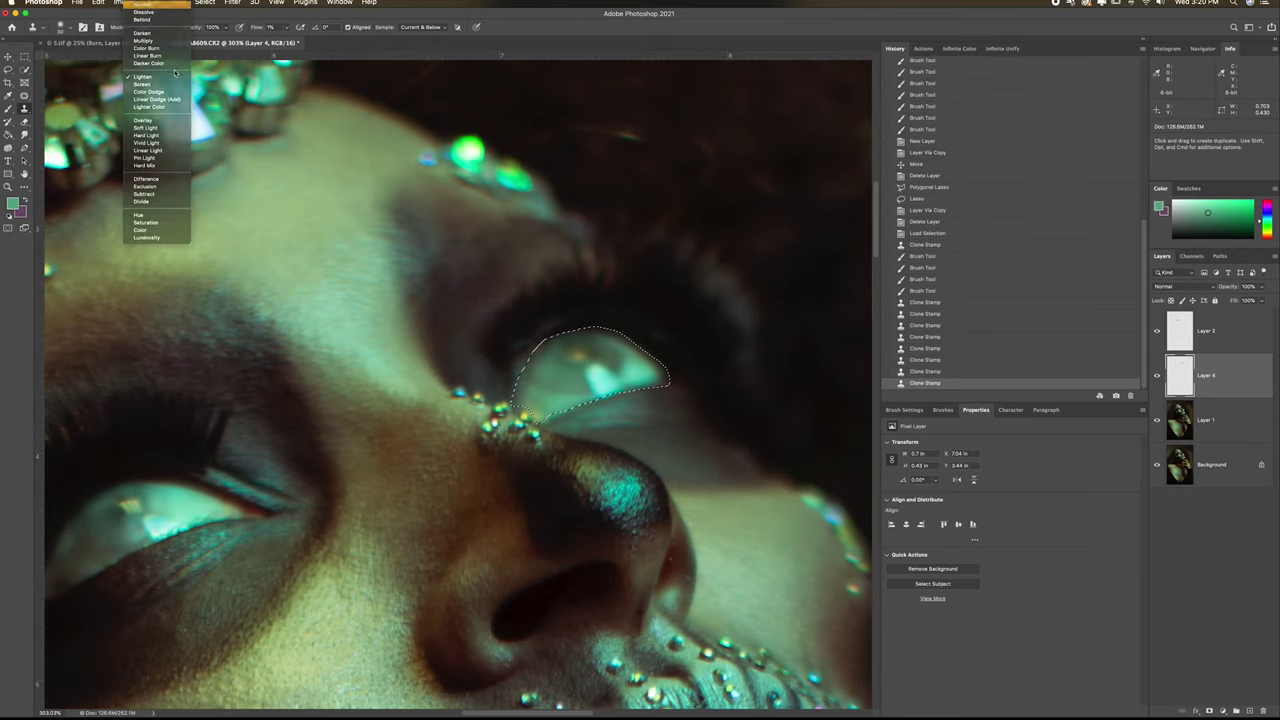
click(150, 13)
click(580, 388)
click(580, 388)
drag(263, 28, 259, 28)
click(616, 372)
click(616, 372)
click(618, 371)
click(620, 371)
click(622, 370)
click(623, 370)
click(623, 370)
Step: Resample clean eye white and clone it along the far eye's lower edge toward the inner corner
alt+click(625, 376)
click(612, 378)
click(598, 382)
alt+click(585, 386)
click(575, 388)
click(570, 390)
click(565, 392)
click(560, 393)
click(562, 378)
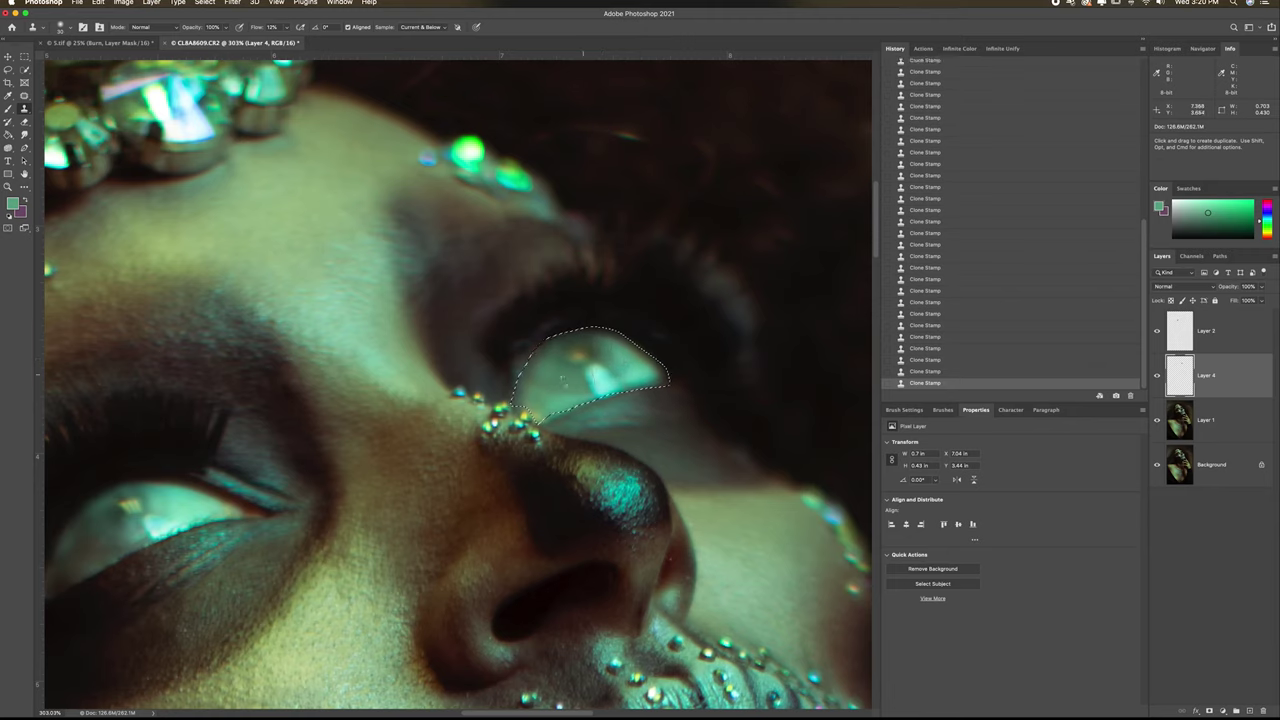
Step: Deselect the far eye's outline and patch the uneven spots around its former iris
click(24, 96)
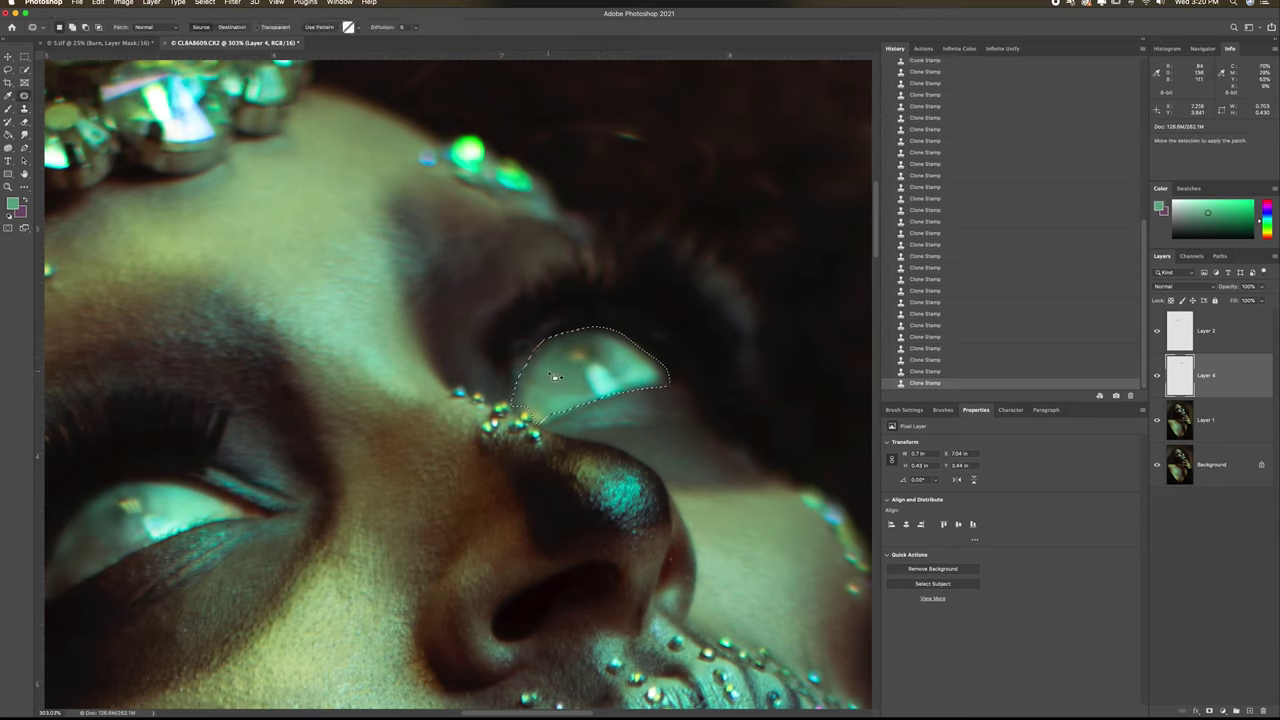
key(cmd+d)
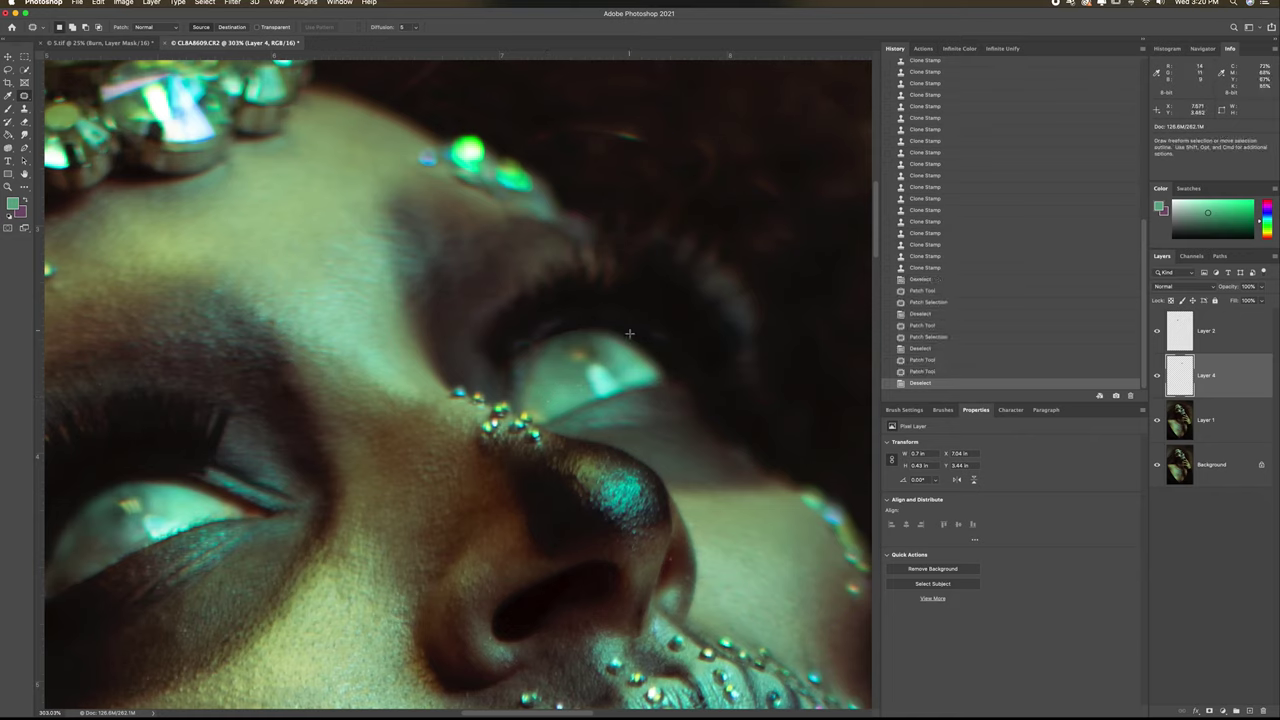
mouse_move(615, 358)
mouse_down()
mouse_move(643, 376)
mouse_move(606, 364)
mouse_up()
key(super+d)
mouse_move(616, 369)
mouse_down()
mouse_move(640, 372)
mouse_move(636, 362)
mouse_up()
key(super+d)
key(super+d)
key(super+d)
Step: Patch further blemishes near the far eye's bright highlight and compare the layer with the original eye
drag(637, 365, 613, 376)
key(super+d)
key(super+d)
mouse_move(621, 377)
mouse_down()
mouse_move(601, 341)
mouse_move(650, 382)
mouse_up()
key(super+d)
key(super+z)
key(super+z)
scroll(645, 376, up, 1)
key(super+d)
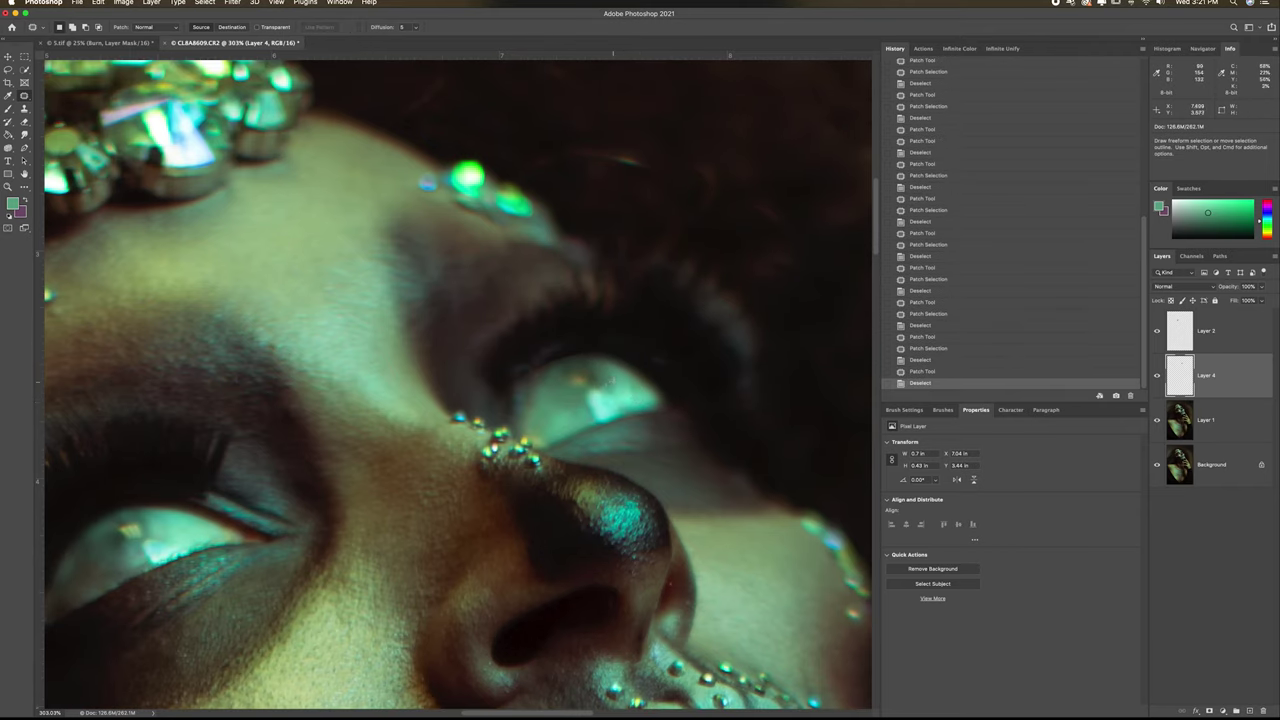
scroll(613, 380, left, 1)
click(1157, 376)
click(1157, 376)
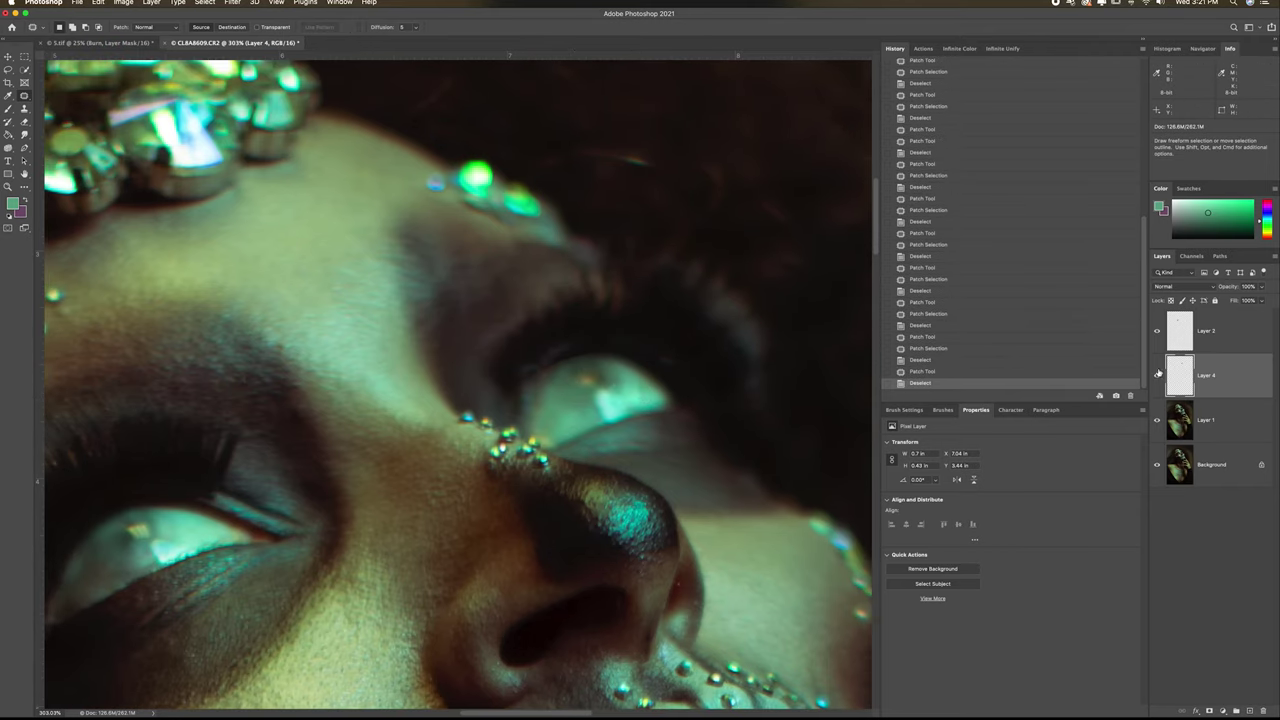
Step: Erase the hard edges of the whitened far eye along its upper lid and at both corners
key(e)
scroll(500, 395, up, 1)
drag(549, 371, 557, 373)
key(super+z)
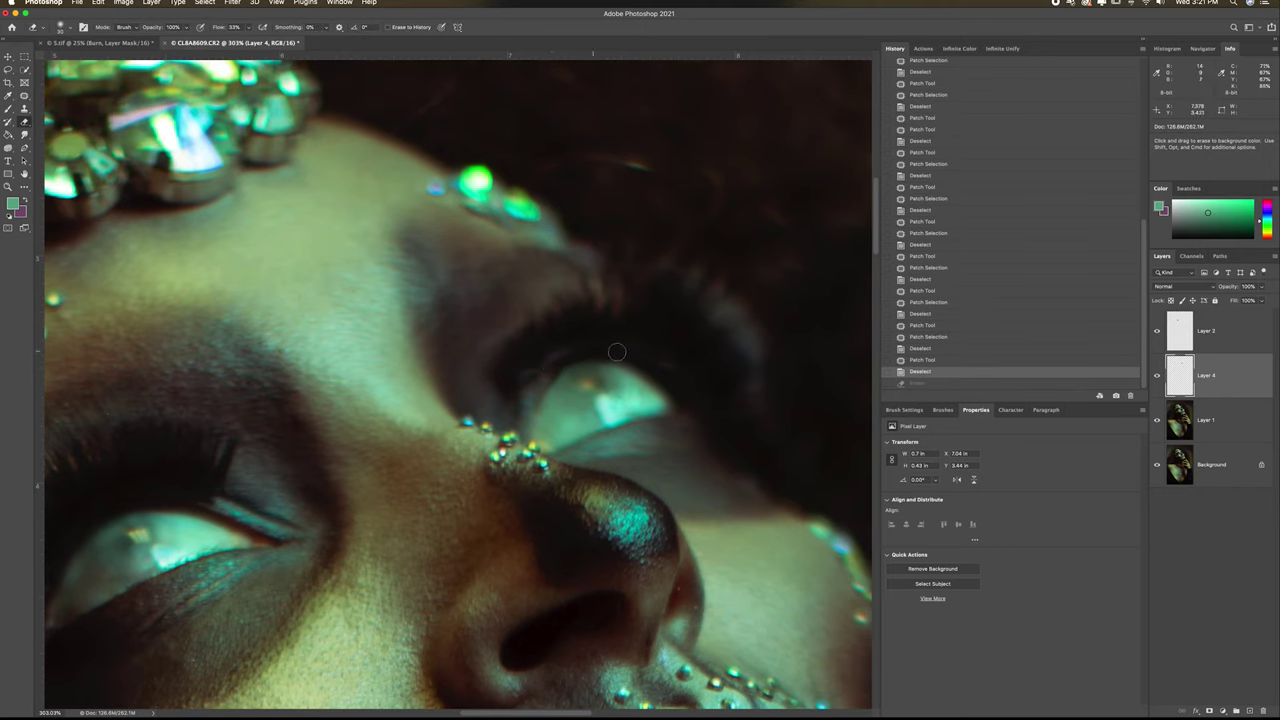
click(672, 396)
click(680, 418)
drag(562, 355, 561, 376)
click(535, 386)
click(552, 470)
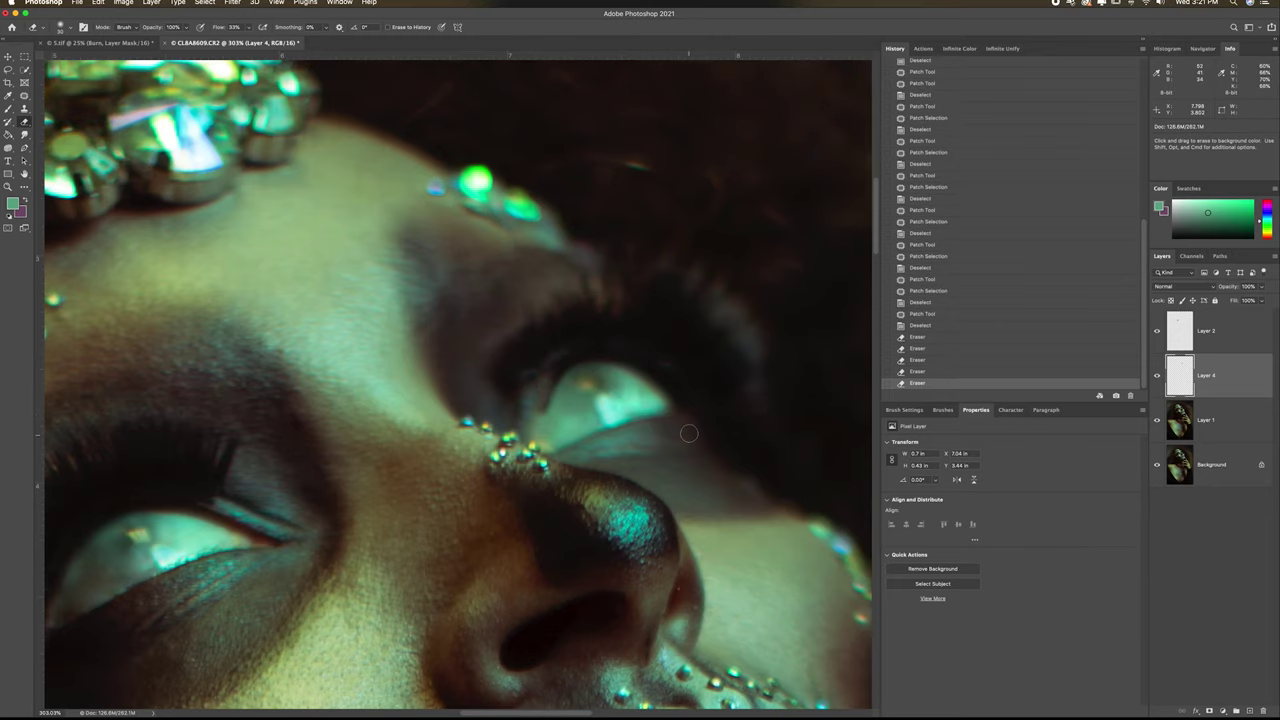
Step: Examine both whitened eyes in the whole portrait and closer on the face
key(super+minus)
key(super+minus)
key(super+minus)
key(super+minus)
key(super+minus)
key(super+minus)
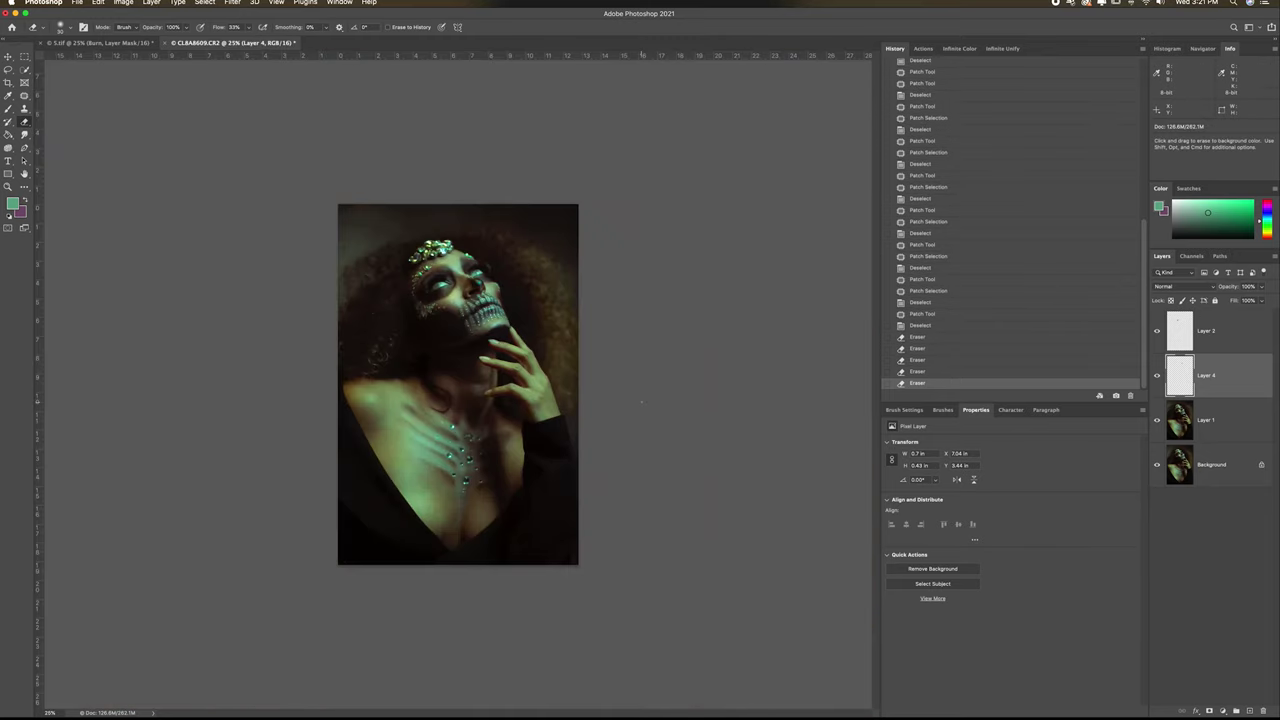
key(super+plus)
key(super+plus)
key(super+plus)
key(super+plus)
scroll(620, 403, up, 6)
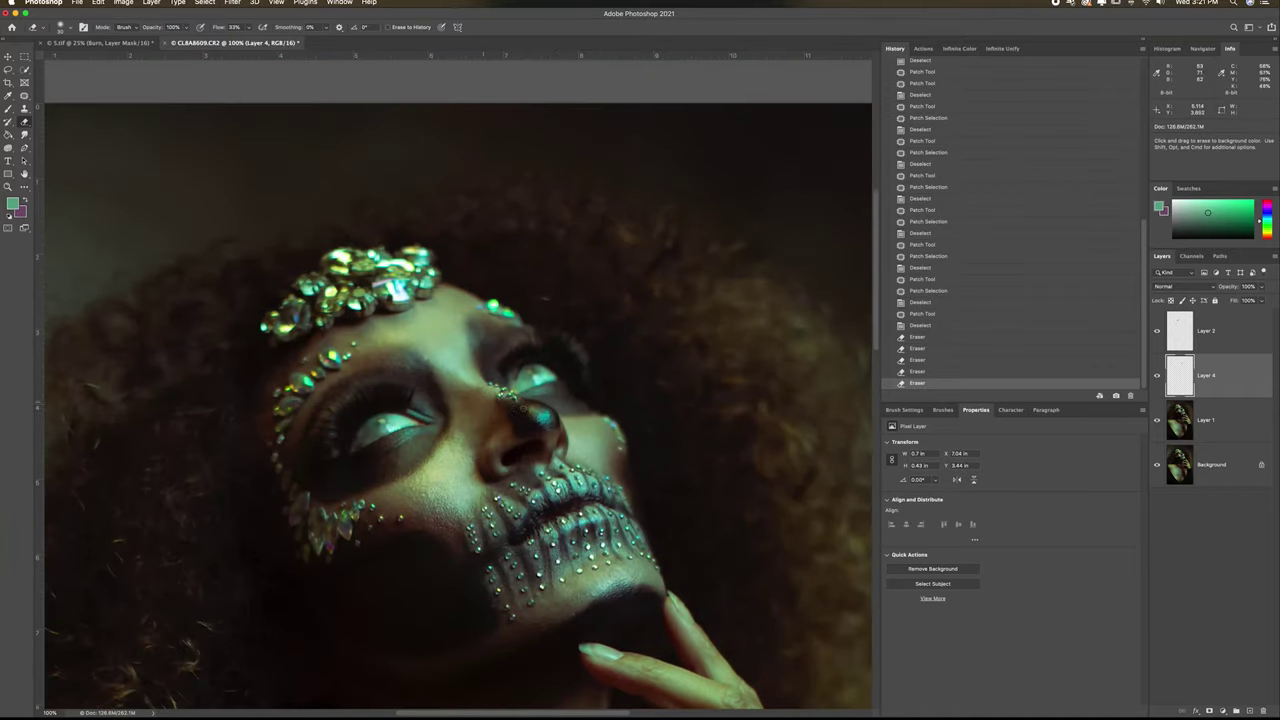
Step: Enlarge the Eraser, lower its flow to 18%, and soften the whitened far eye's edge under the upper lid
click(580, 378)
scroll(588, 385, up, 5)
key(super+z)
key(bracketright)
key(bracketright)
key(bracketright)
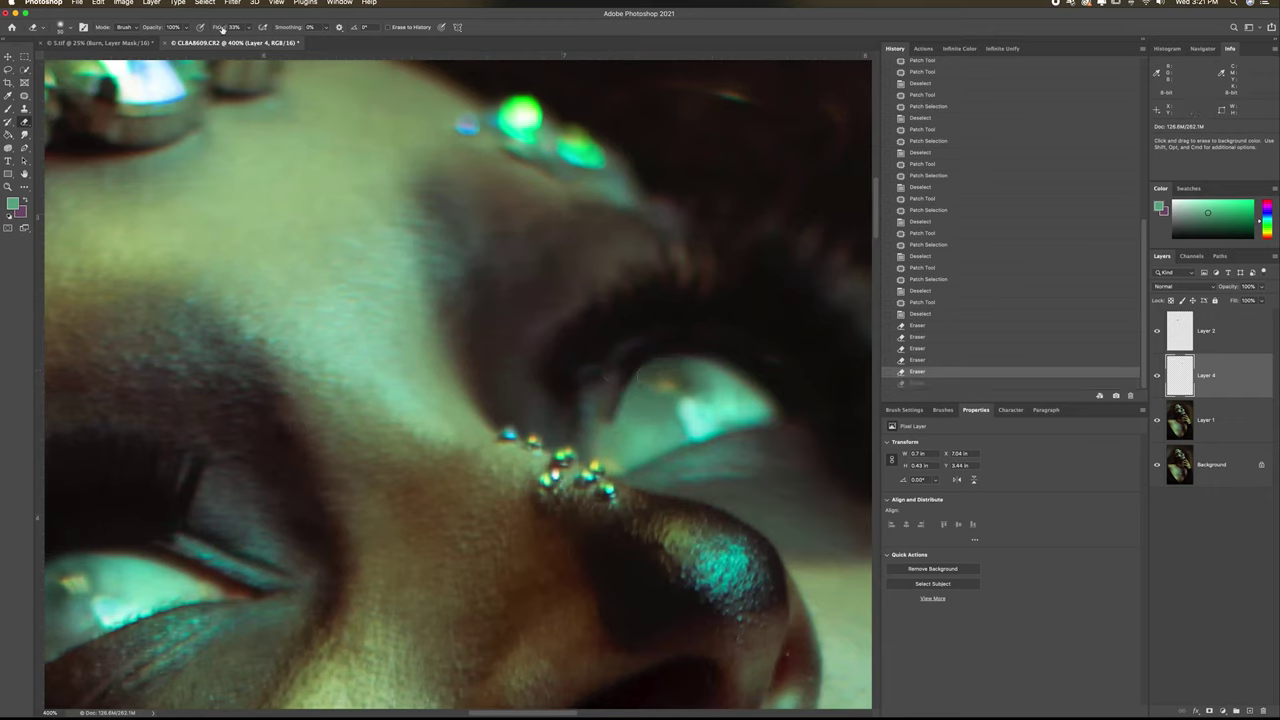
mouse_move(553, 317)
mouse_down()
mouse_move(664, 333)
mouse_move(623, 353)
mouse_move(677, 326)
mouse_move(749, 353)
mouse_move(790, 385)
mouse_up()
click(567, 408)
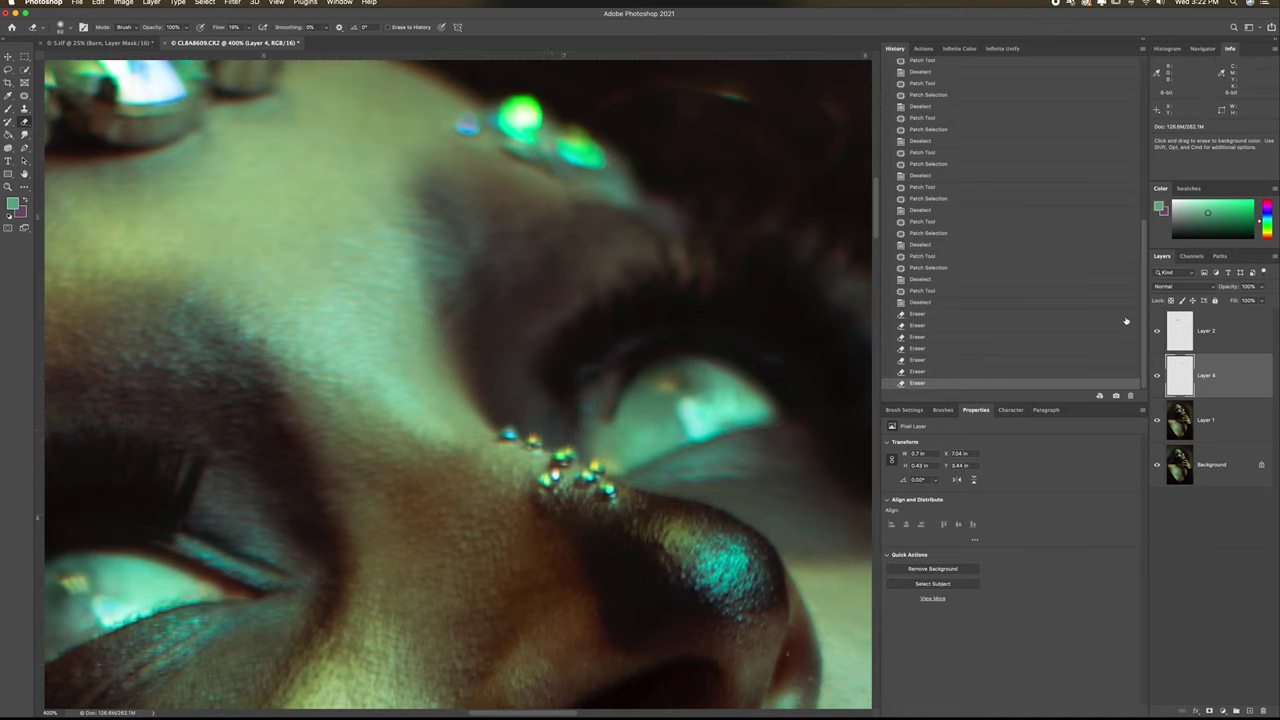
Step: Merge the two eye retouching layers, Layer 2 and Layer 4, and name the merged layer Eyes
right_click(1221, 337)
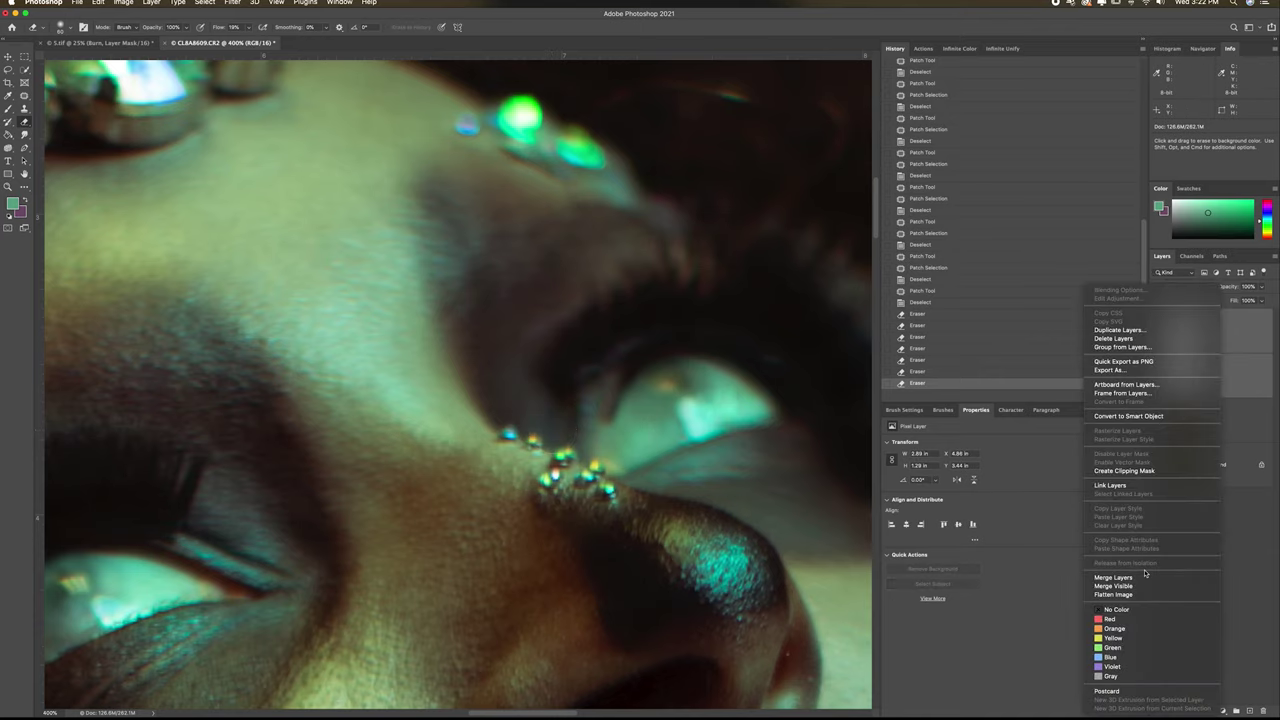
click(1146, 576)
text(Eyes)
key(Return)
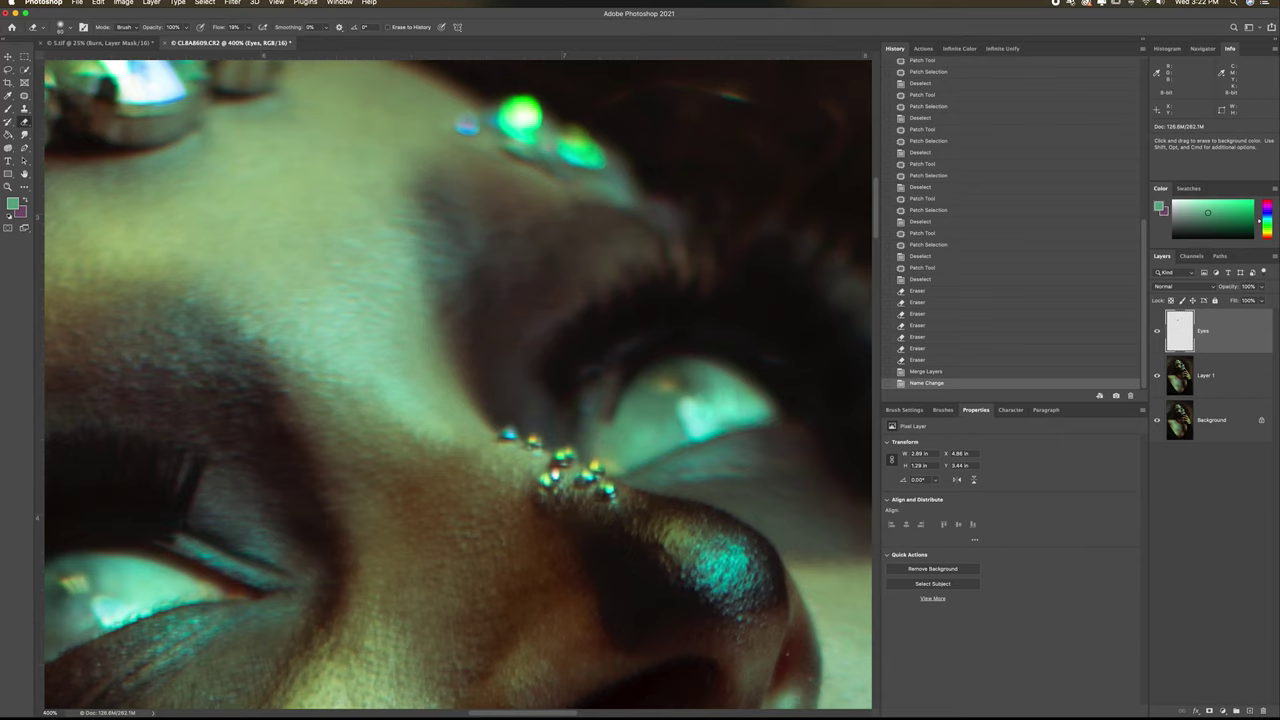
Step: On Layer 1, clone clean tones over small flaws near the far eye's outer corner and along the nose bridge
click(1209, 376)
key(j)
scroll(680, 327, up, 5)
alt+click(660, 325)
click(697, 325)
click(701, 325)
drag(785, 357, 806, 376)
alt+click(482, 402)
mouse_move(487, 422)
mouse_down()
mouse_move(501, 389)
mouse_move(616, 332)
mouse_move(510, 380)
mouse_up()
alt+click(479, 406)
drag(516, 437, 526, 400)
Step: Clone over the remaining marks around the far eye's inner corner and shadowed lid
alt+click(610, 354)
mouse_move(545, 450)
mouse_down()
mouse_move(546, 412)
mouse_move(544, 429)
mouse_move(521, 427)
mouse_move(528, 403)
mouse_move(605, 343)
mouse_move(506, 409)
mouse_move(527, 437)
mouse_up()
mouse_move(600, 341)
mouse_down()
mouse_move(681, 320)
mouse_move(709, 328)
mouse_move(588, 322)
mouse_up()
alt+click(709, 326)
alt+click(563, 346)
drag(595, 368, 628, 334)
Step: Examine the whole portrait and compare the face with and without the Eyes layer
key(super+minus)
key(super+0)
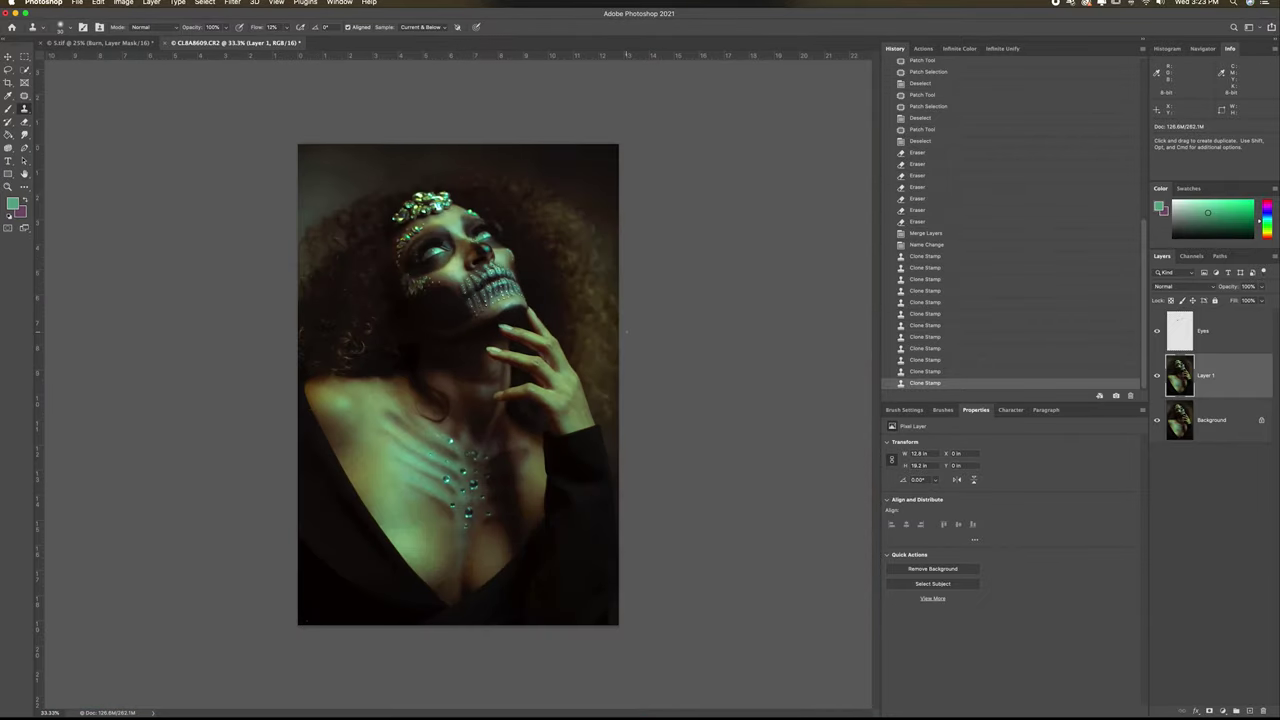
key(super+plus)
key(super+plus)
key(super+plus)
key(super+plus)
scroll(634, 326, up, 10)
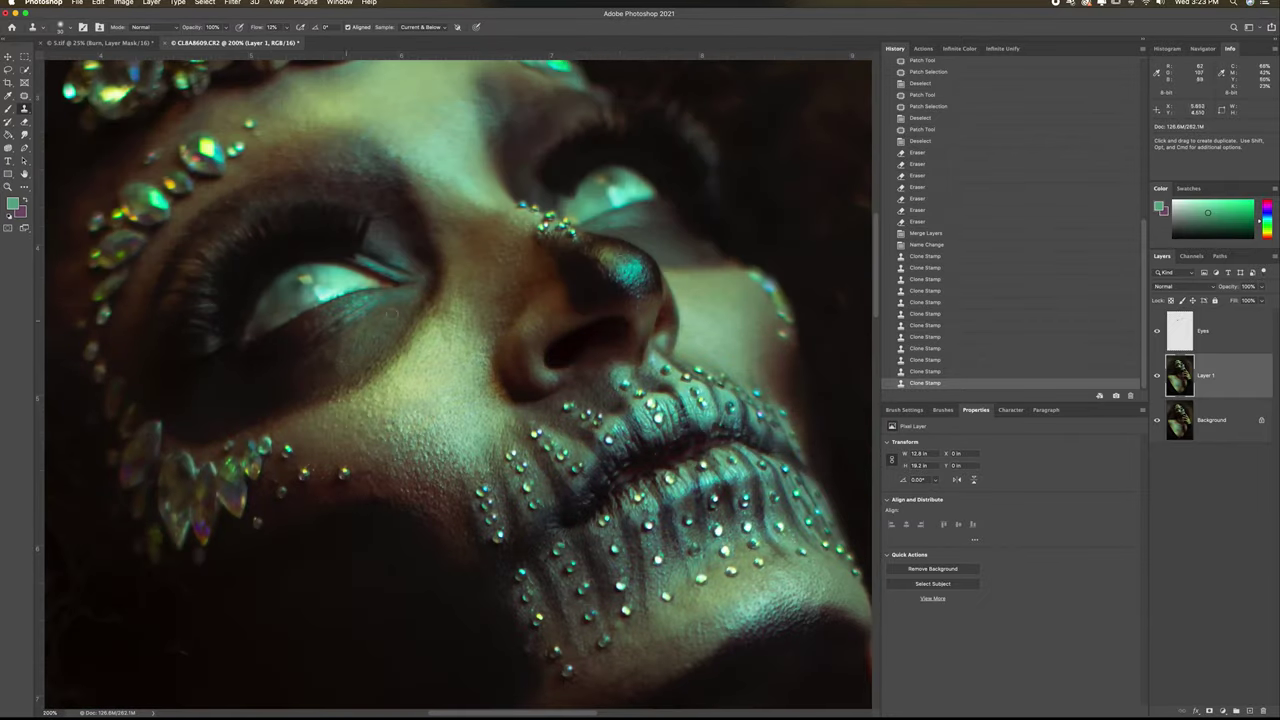
click(1158, 332)
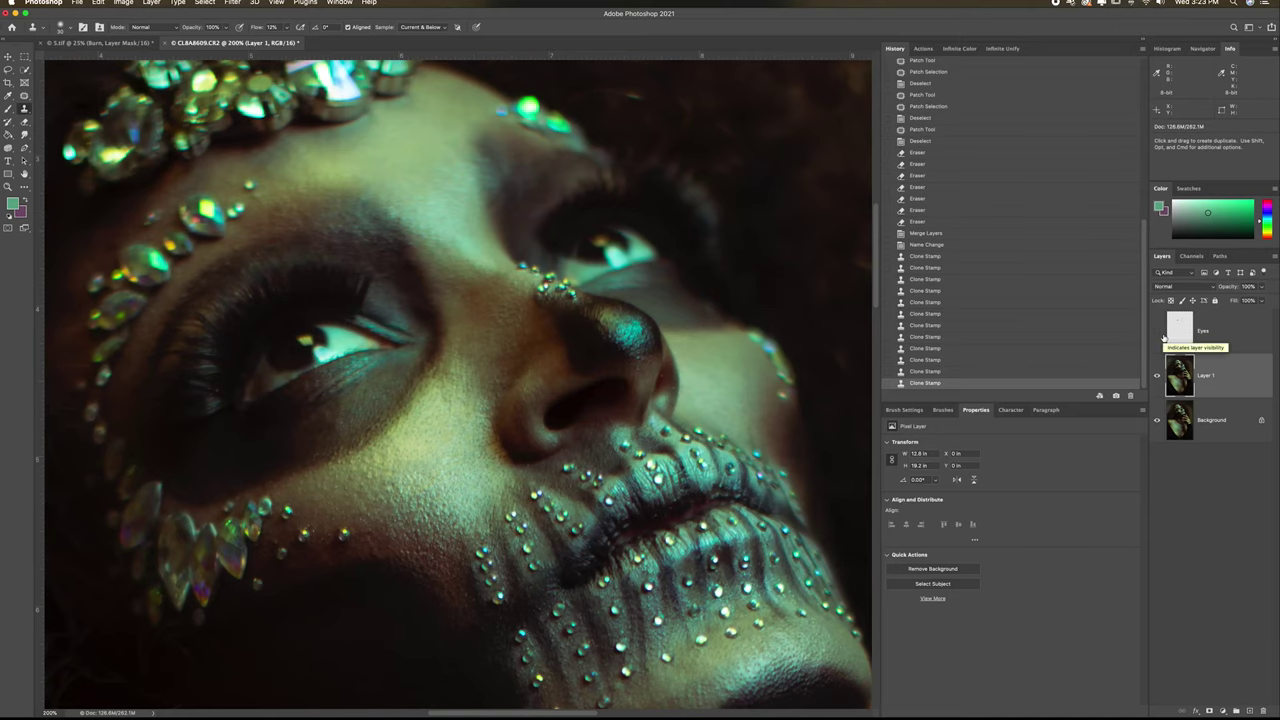
click(1157, 331)
Step: With a smaller Clone Stamp, clean the dark inner corner of the far eye beside the nose-bridge beads
key(super+plus)
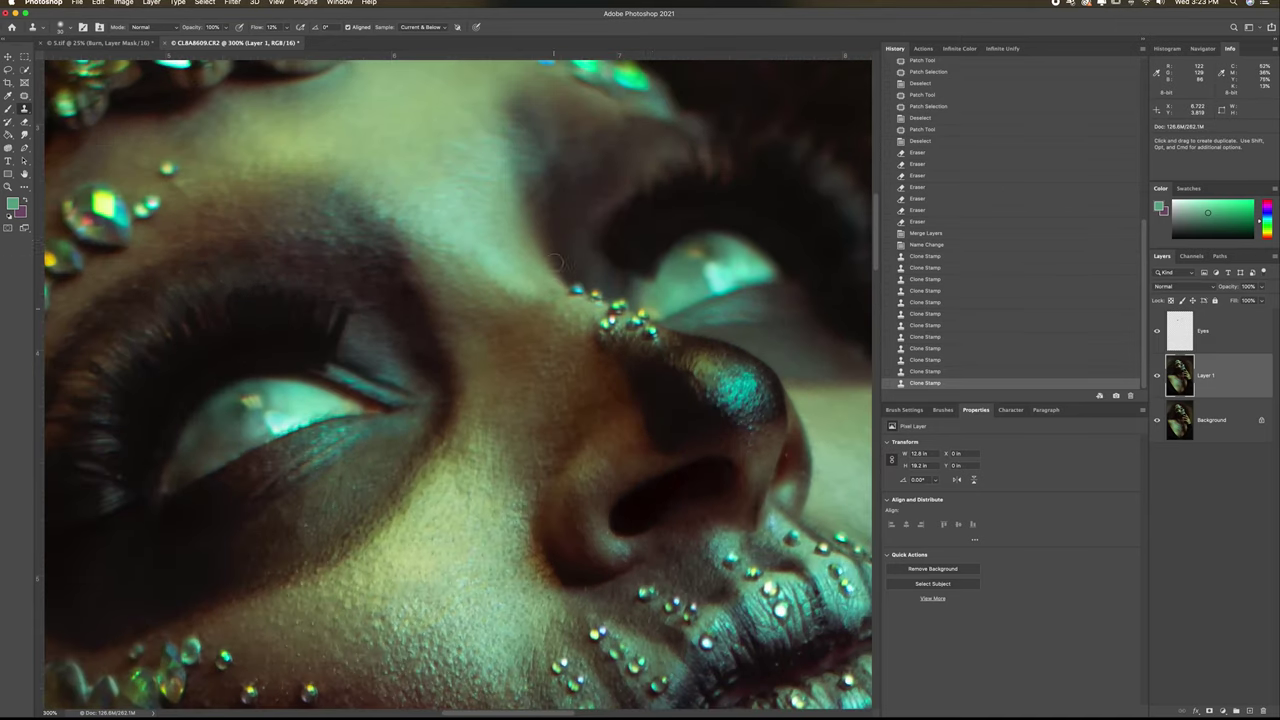
click(640, 288)
click(642, 282)
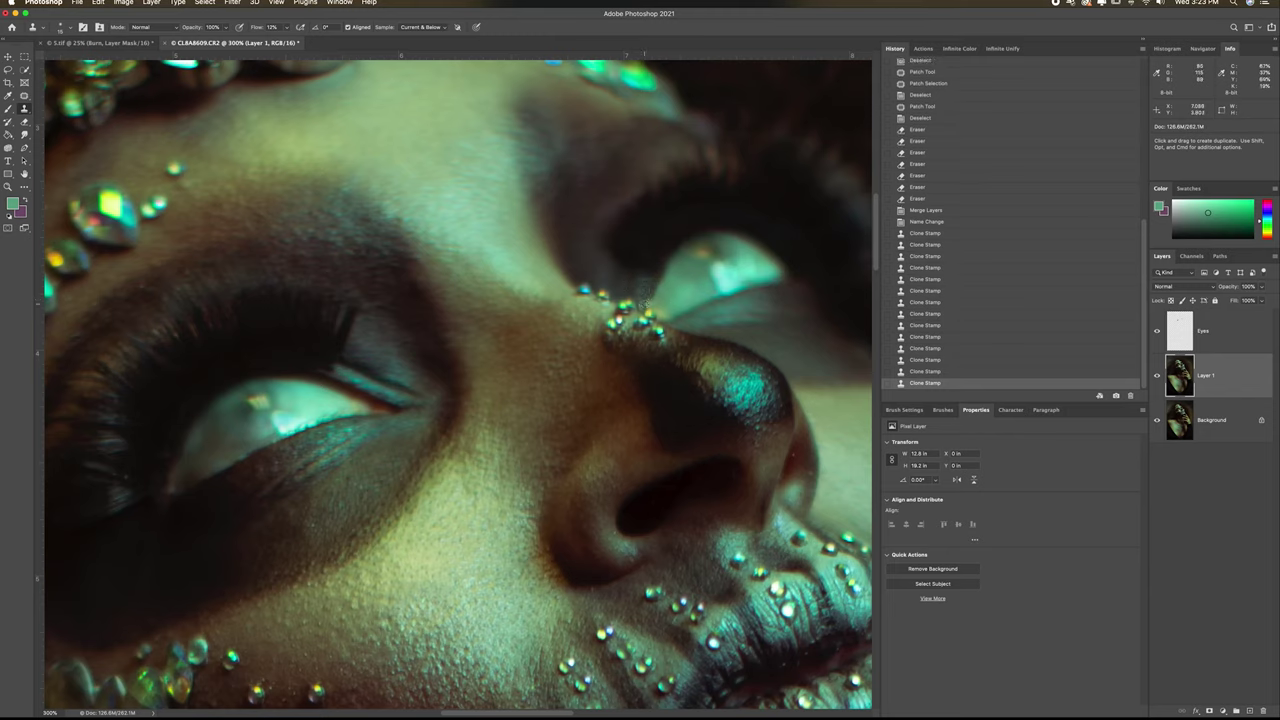
click(644, 294)
alt+click(644, 290)
click(643, 286)
click(642, 282)
click(642, 279)
click(648, 279)
click(645, 284)
click(655, 295)
click(650, 292)
click(650, 290)
Step: Try pushing the far eye's upper lash area slightly upward in Liquify with a size 125 brush
scroll(747, 325, up, 3)
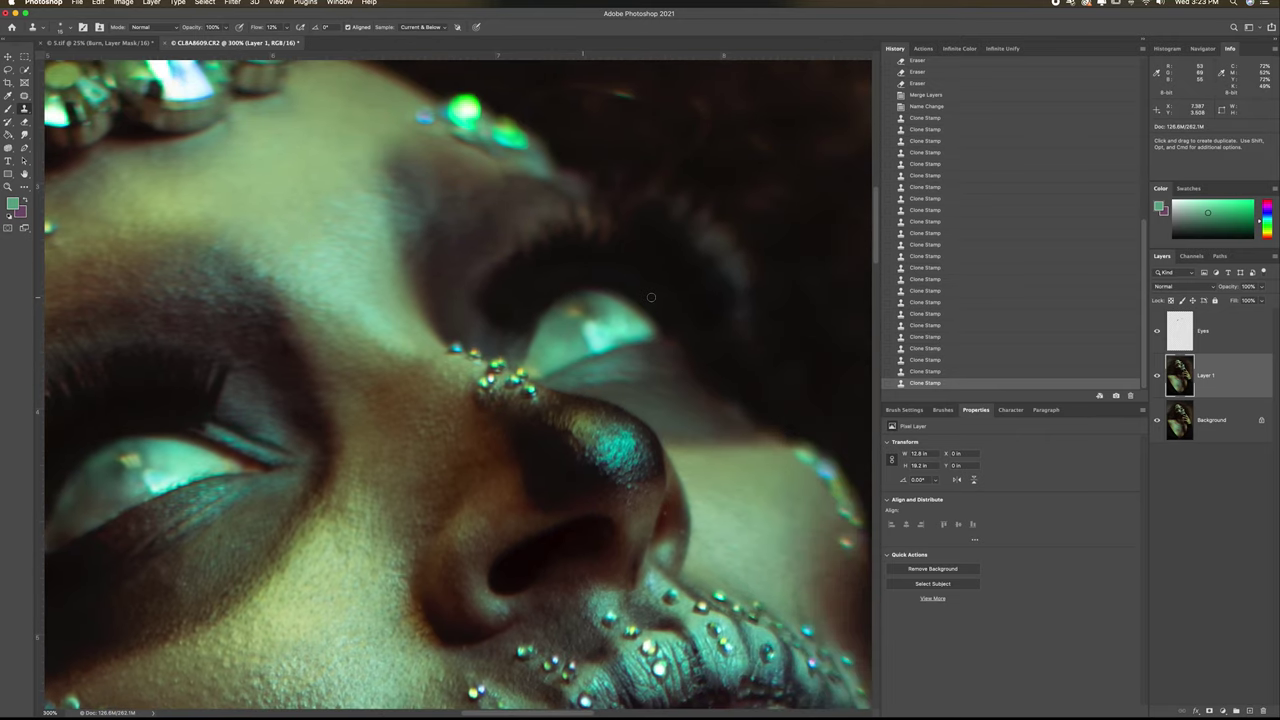
scroll(652, 298, left, 3)
scroll(652, 298, right, 4)
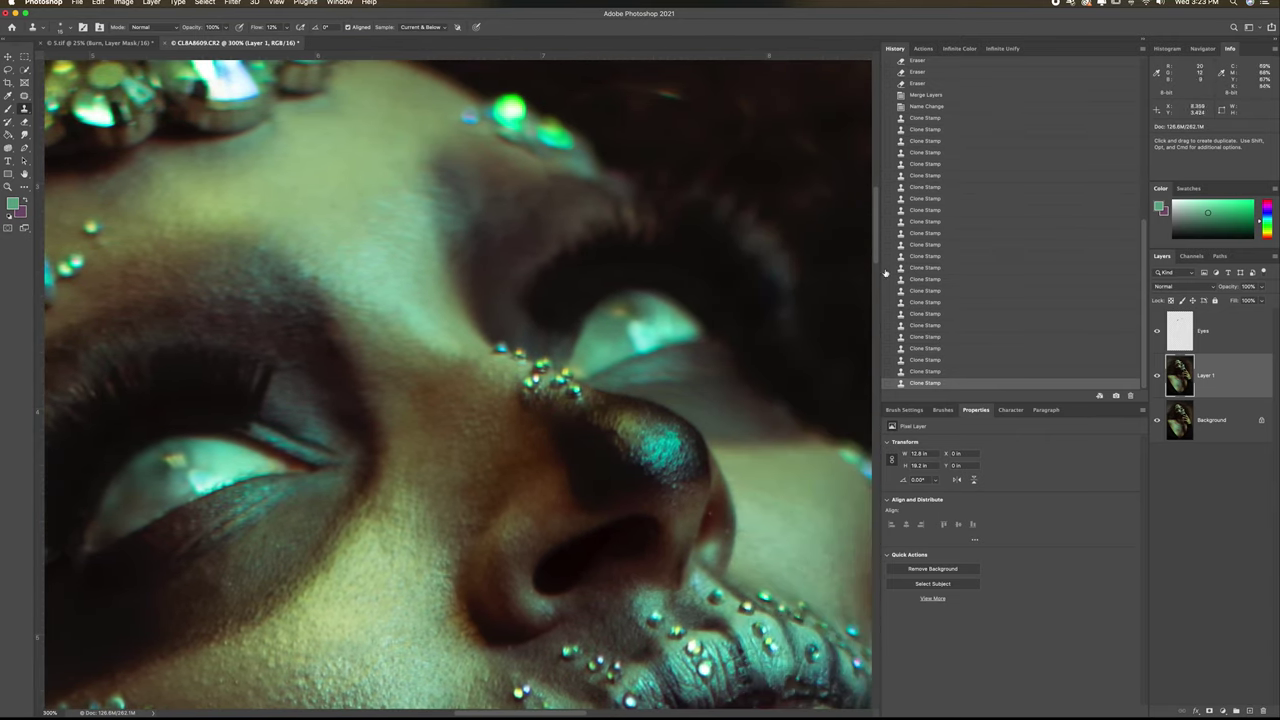
click(232, 3)
click(268, 98)
key(super+plus)
key(super+plus)
key(super+plus)
key(super+plus)
scroll(620, 190, up, 10)
scroll(627, 545, down, 8)
scroll(627, 545, up, 8)
key(bracketleft)
key(bracketleft)
key(bracketleft)
key(bracketleft)
key(bracketleft)
key(bracketleft)
key(bracketleft)
key(bracketleft)
key(bracketleft)
key(bracketleft)
key(bracketleft)
key(bracketleft)
key(bracketleft)
key(bracketleft)
key(bracketleft)
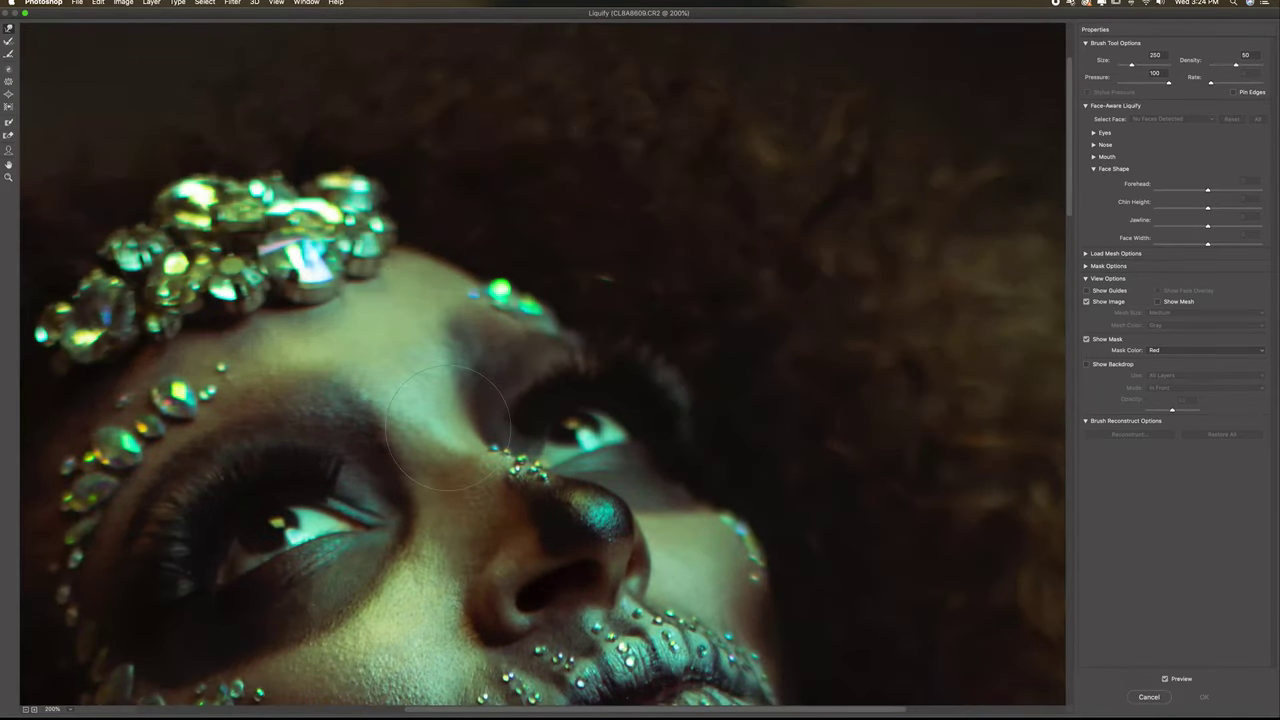
key(bracketleft)
drag(595, 384, 594, 370)
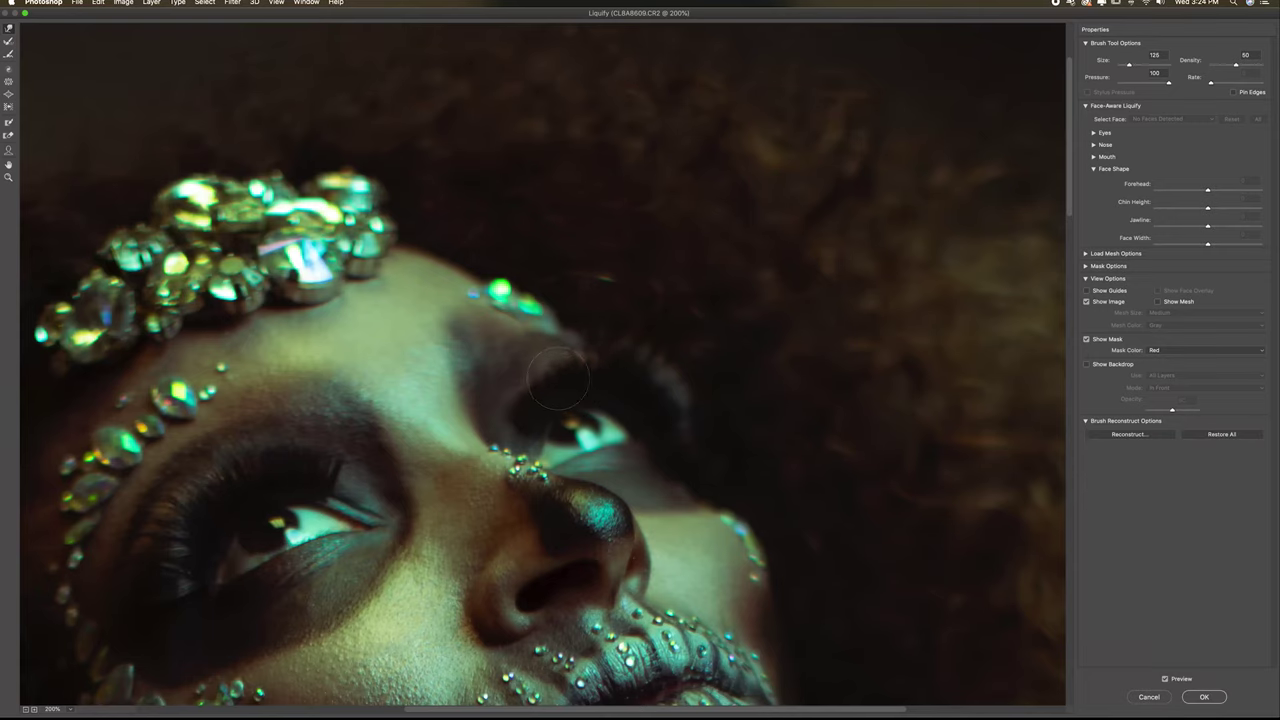
click(1204, 693)
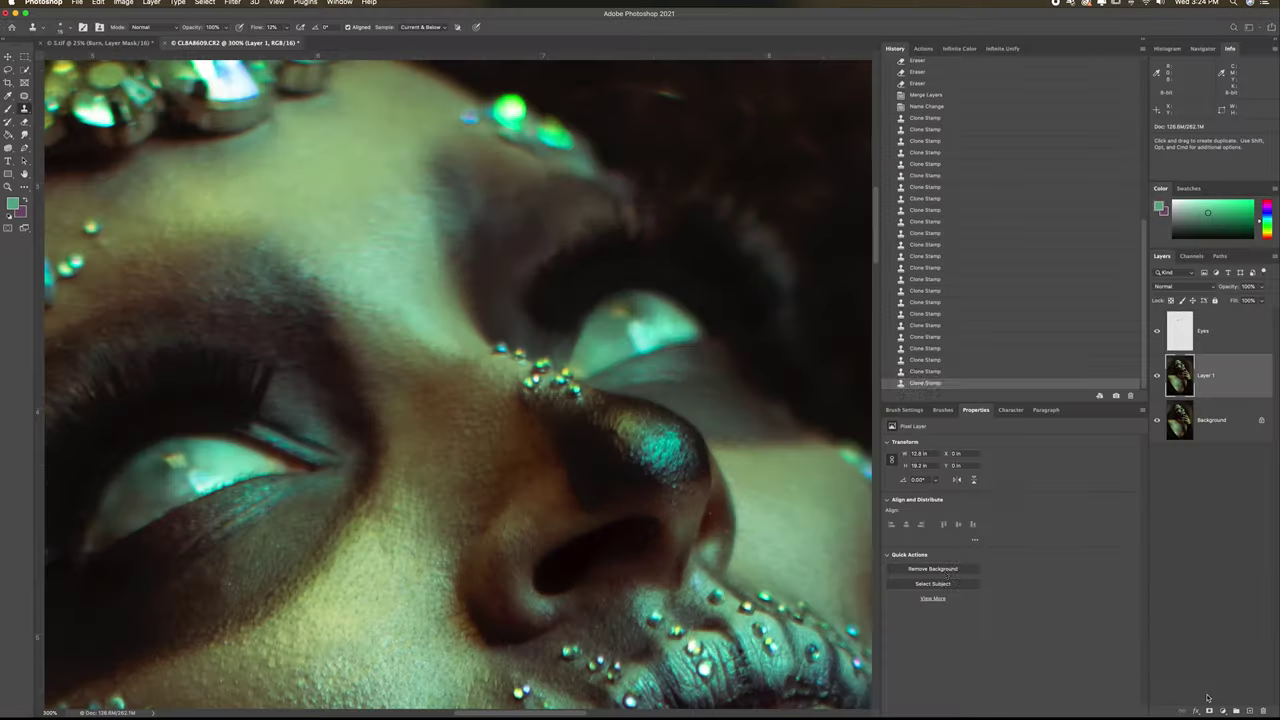
Step: Undo the Liquify adjustment after comparing the whole portrait with and without it
scroll(842, 542, down, 10)
key(super+minus)
key(super+0)
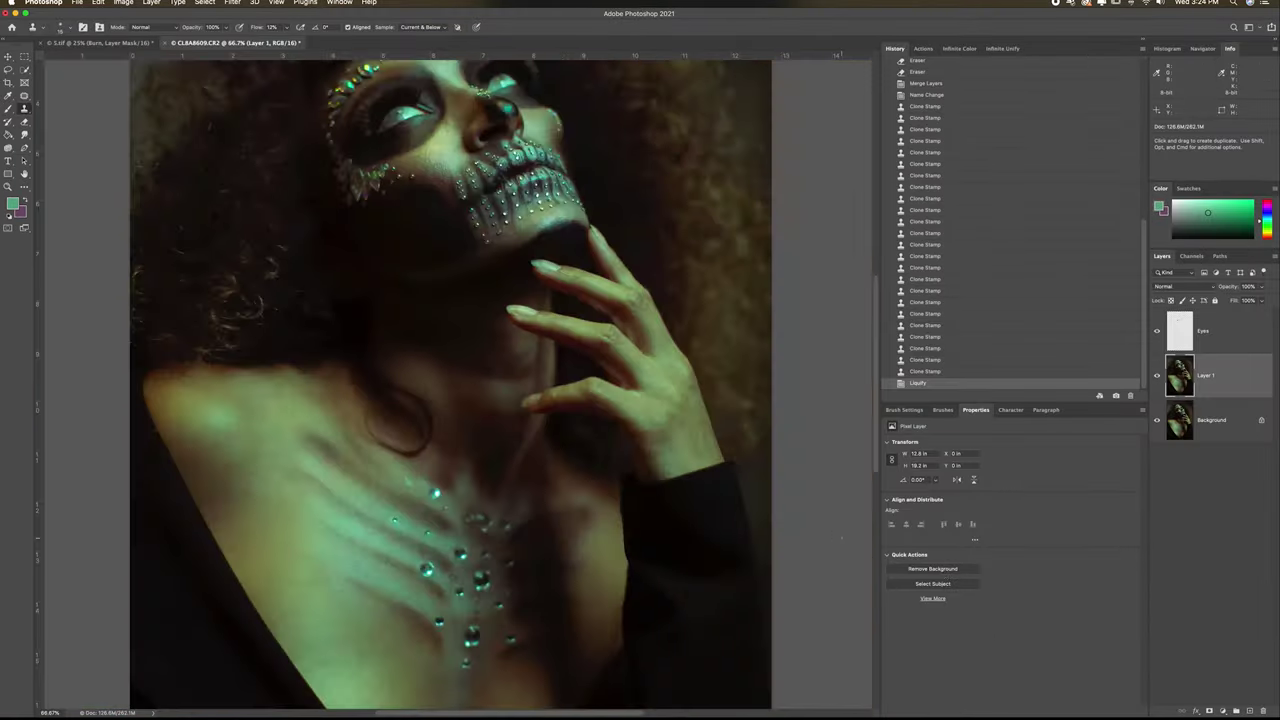
key(super+z)
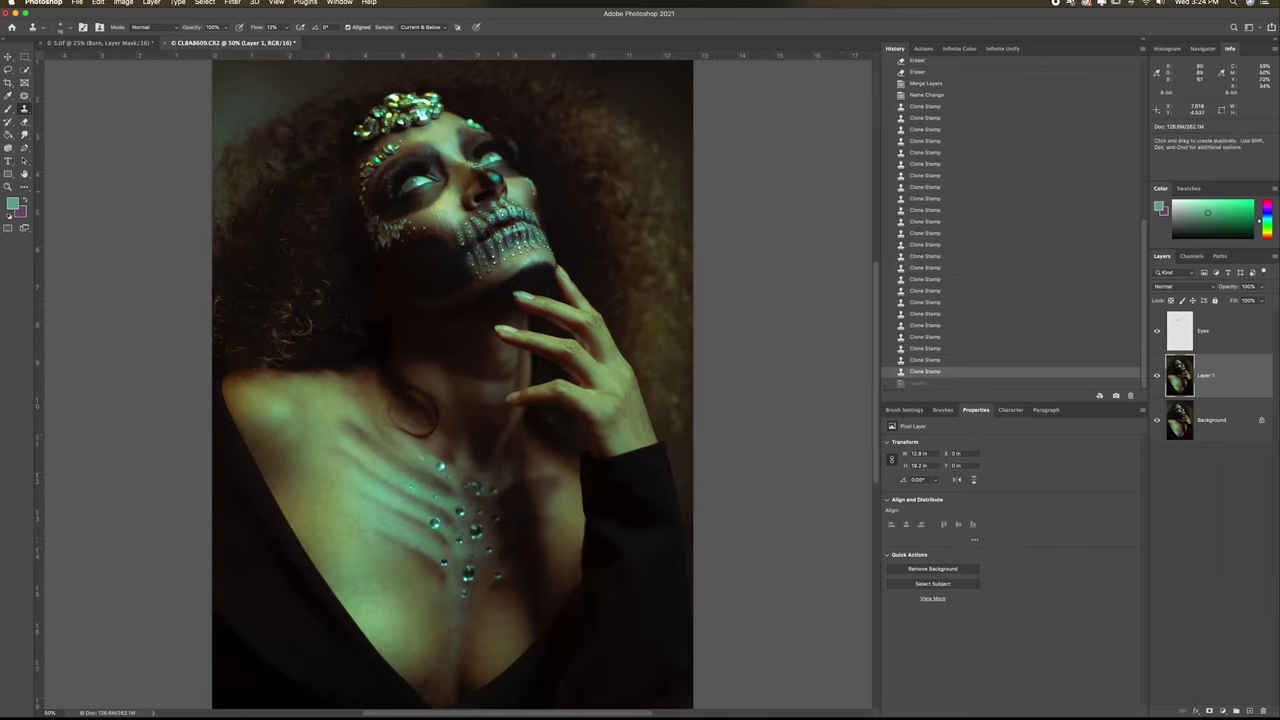
scroll(979, 388, up, 1)
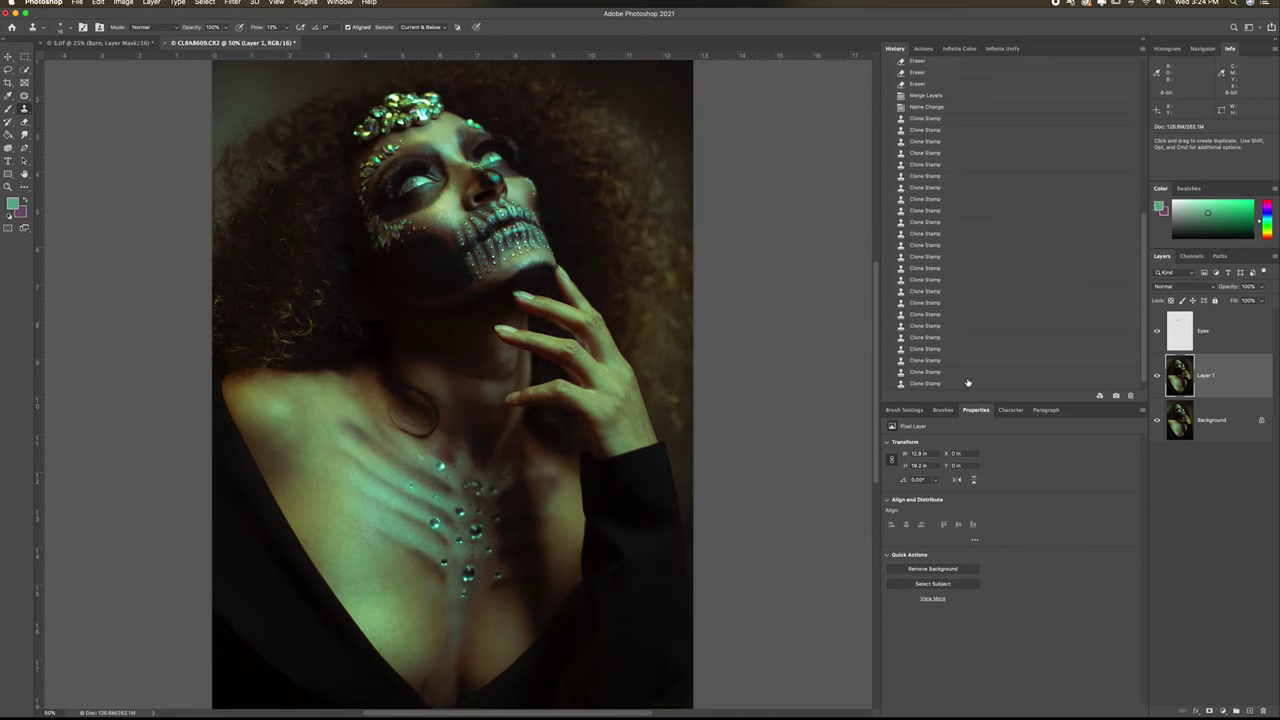
scroll(967, 382, down, 1)
click(948, 383)
click(941, 372)
Step: Patch small skin flaws on the face on Layer 1
drag(448, 190, 458, 393)
key(super+plus)
key(super+plus)
key(super+plus)
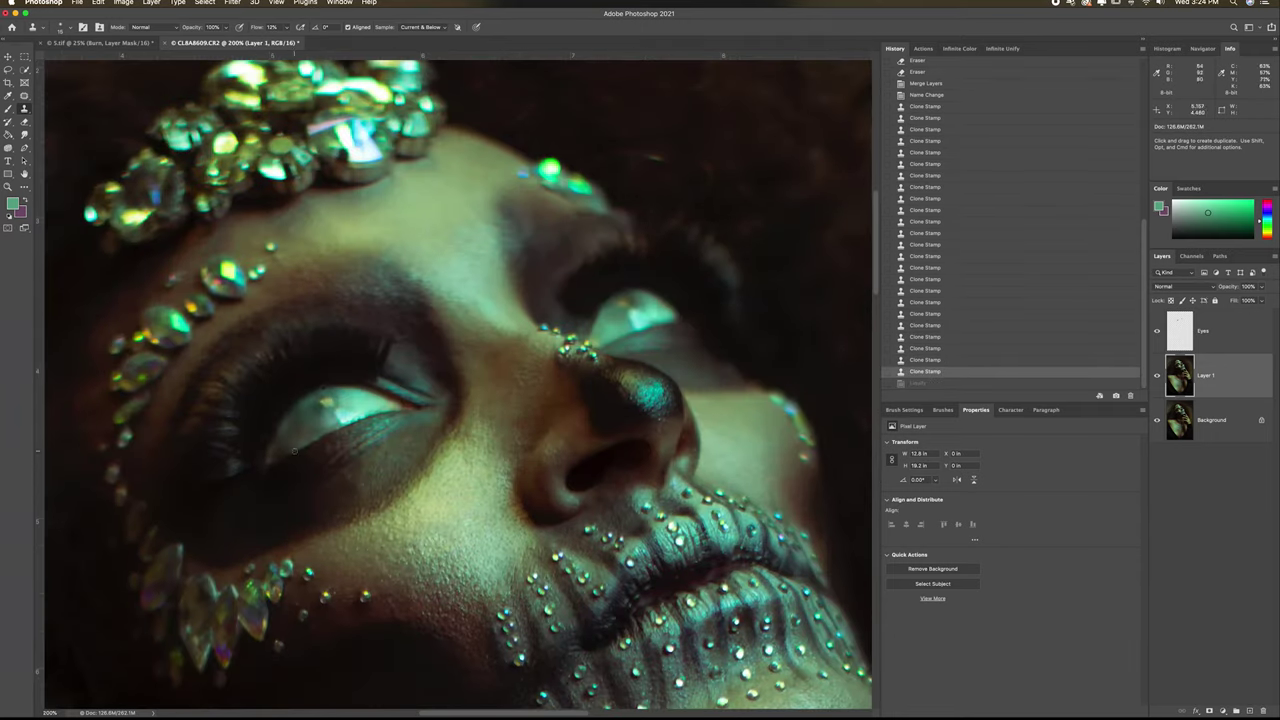
click(1229, 336)
mouse_move(758, 382)
mouse_down()
mouse_move(878, 470)
mouse_move(867, 358)
mouse_up()
key(j)
click(1215, 376)
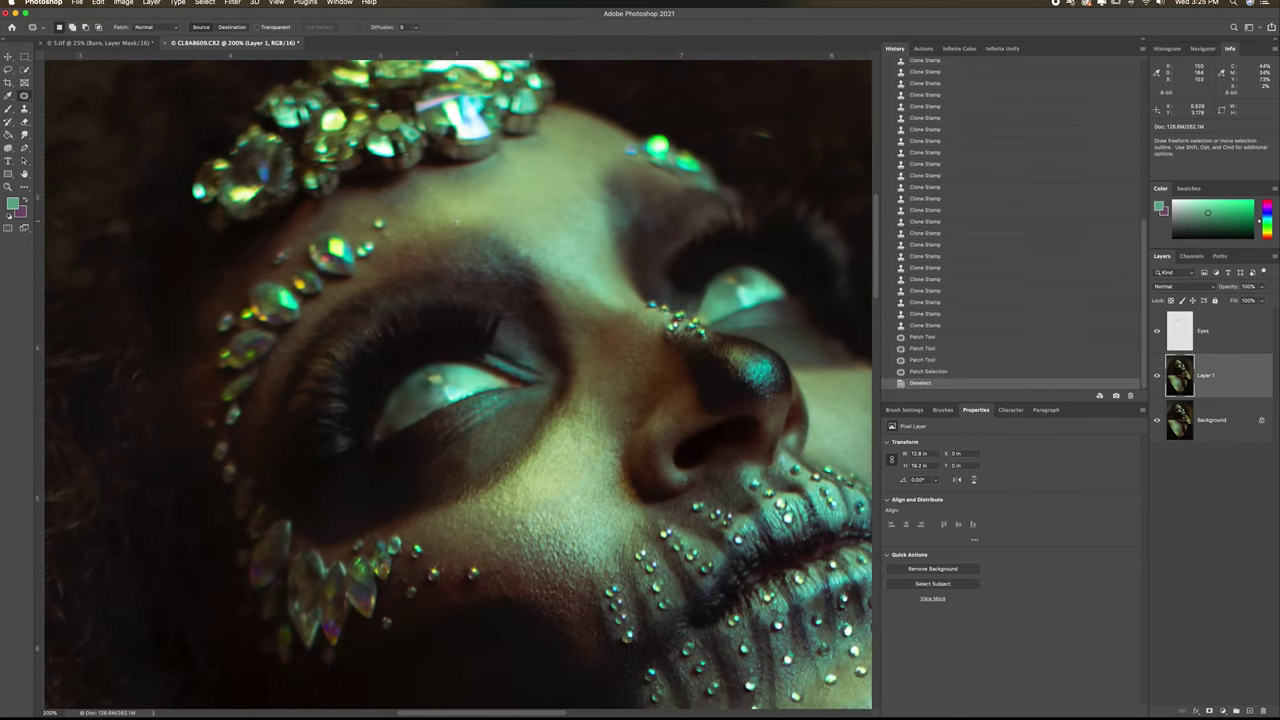
Step: On the Eyes layer, clone along the near whitened eye's upper lid and outer corner to smooth its edge
scroll(483, 368, up, 3)
key(s)
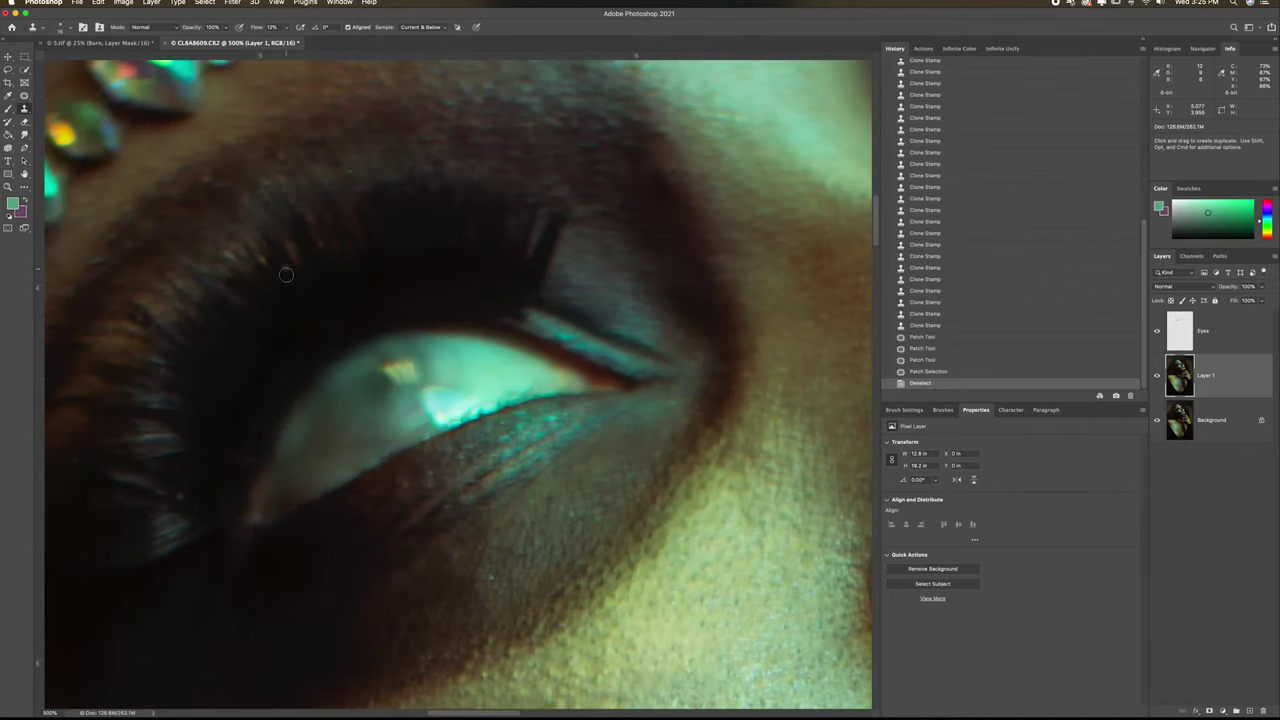
key(])
drag(296, 440, 368, 440)
click(365, 451)
click(365, 451)
key(alt+bracketright)
click(367, 424)
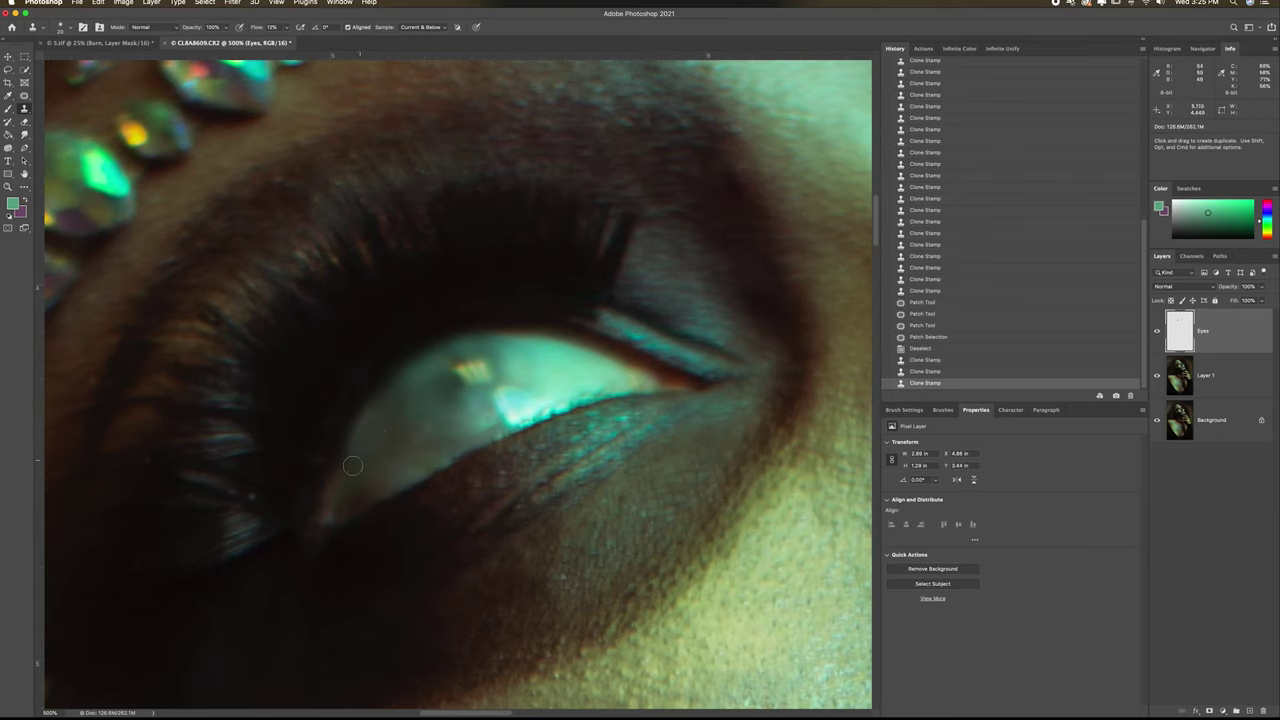
scroll(358, 458, up, 1)
drag(352, 425, 375, 406)
mouse_move(334, 477)
mouse_down()
mouse_move(395, 397)
mouse_move(353, 423)
mouse_move(357, 440)
mouse_up()
drag(360, 445, 379, 466)
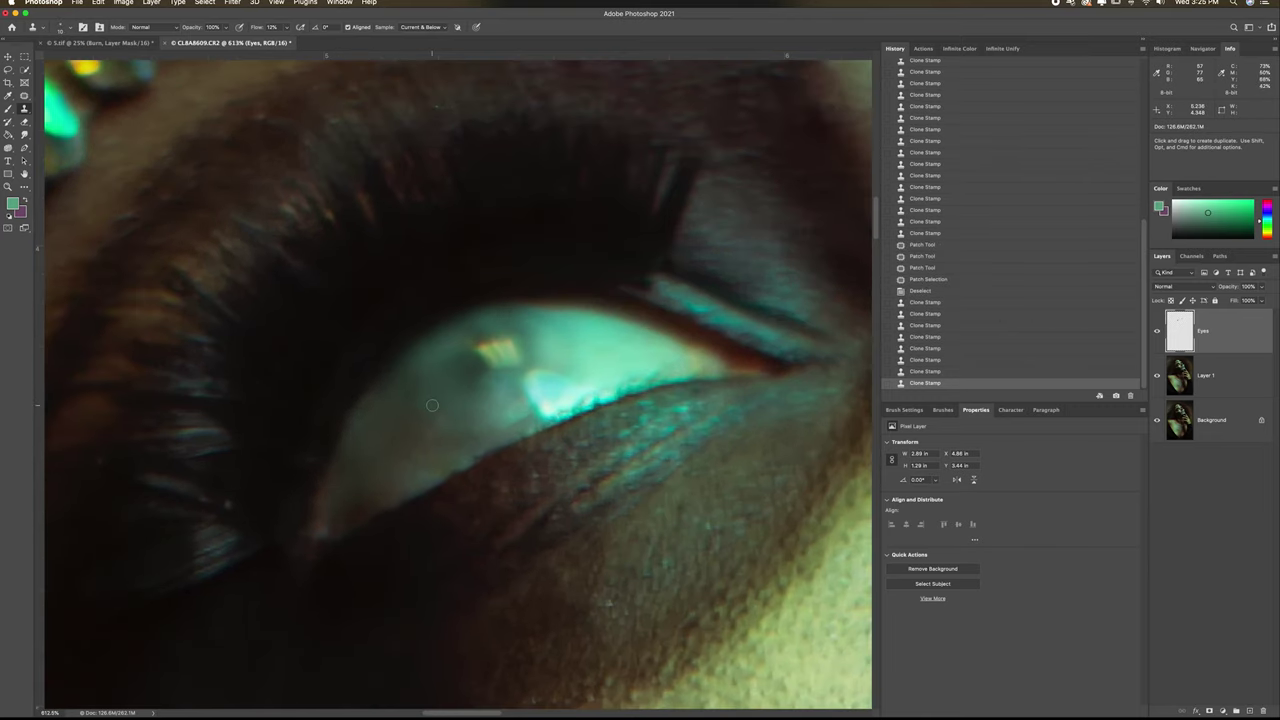
Step: Examine the portrait as a whole with both whitened eyes
key(super+minus)
key(super+minus)
key(super+minus)
key(super+minus)
key(super+minus)
key(super+minus)
key(super+minus)
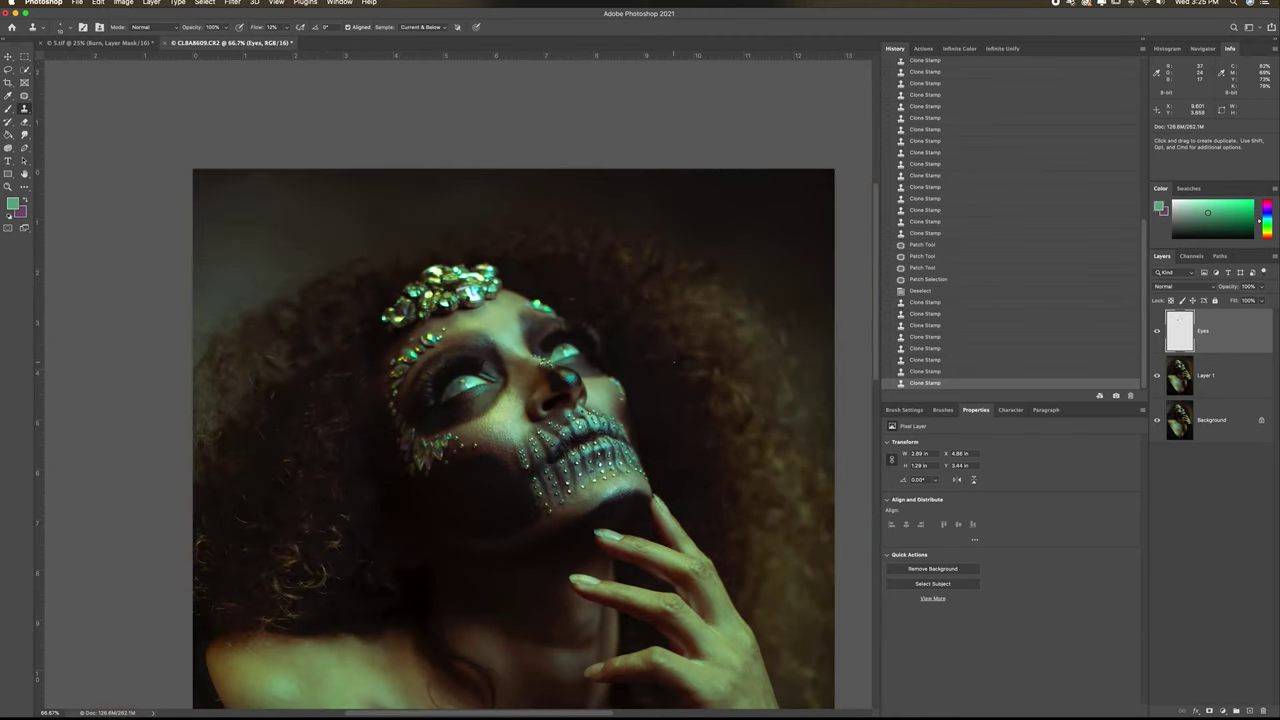
Step: Heal small flaws beneath the chin along the edge of the black makeup with the Healing Brush
scroll(615, 485, up, 3)
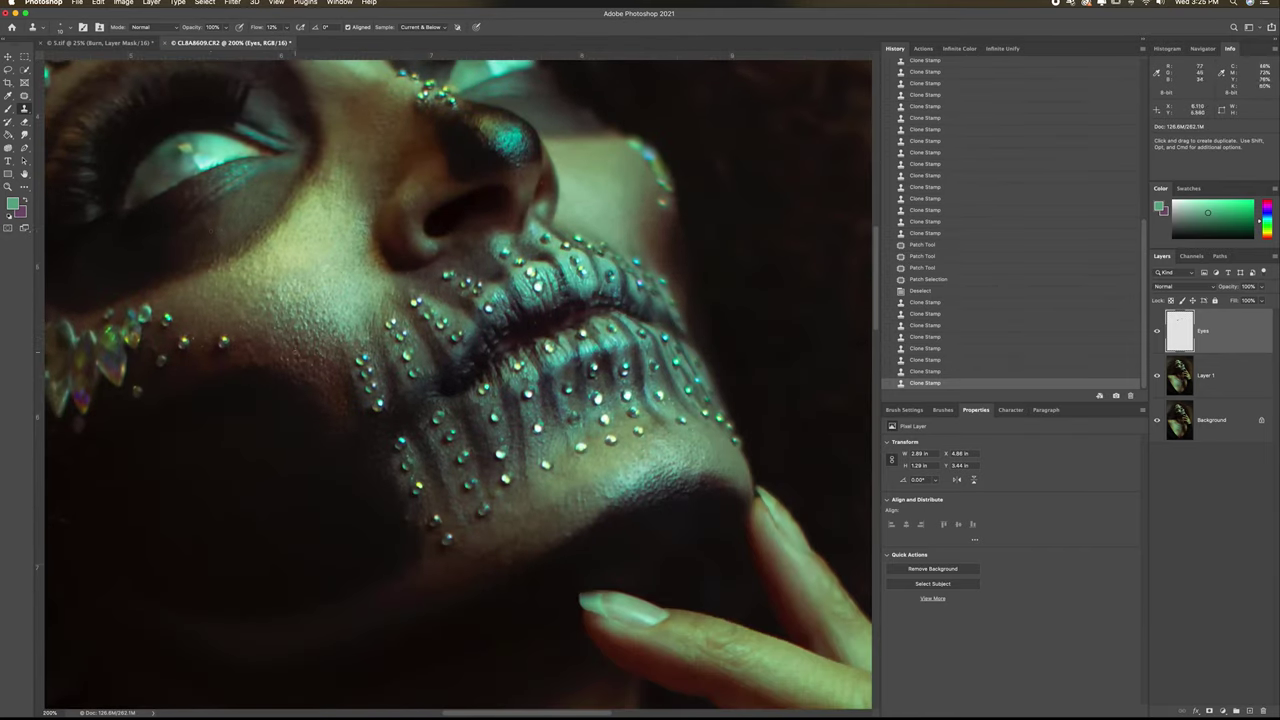
click(24, 96)
click(66, 105)
alt+click(538, 552)
click(558, 549)
click(634, 556)
click(648, 544)
click(665, 541)
click(682, 540)
click(682, 539)
click(670, 541)
click(662, 544)
Step: Shrink the Healing Brush and heal the marks along the jawline below the bead rows
key([)
alt+click(403, 600)
click(443, 586)
click(448, 584)
click(456, 581)
click(466, 578)
click(478, 574)
click(492, 569)
click(509, 563)
click(517, 560)
click(526, 556)
click(535, 551)
Step: Heal the remaining spots on the chin and jaw just below the lip beads
alt+click(540, 535)
click(545, 530)
click(550, 522)
click(556, 516)
click(562, 510)
click(481, 553)
click(490, 556)
Step: Examine the retouched mouth, jaw and eyes up close and in the whole portrait
scroll(311, 459, up, 5)
scroll(311, 459, left, 8)
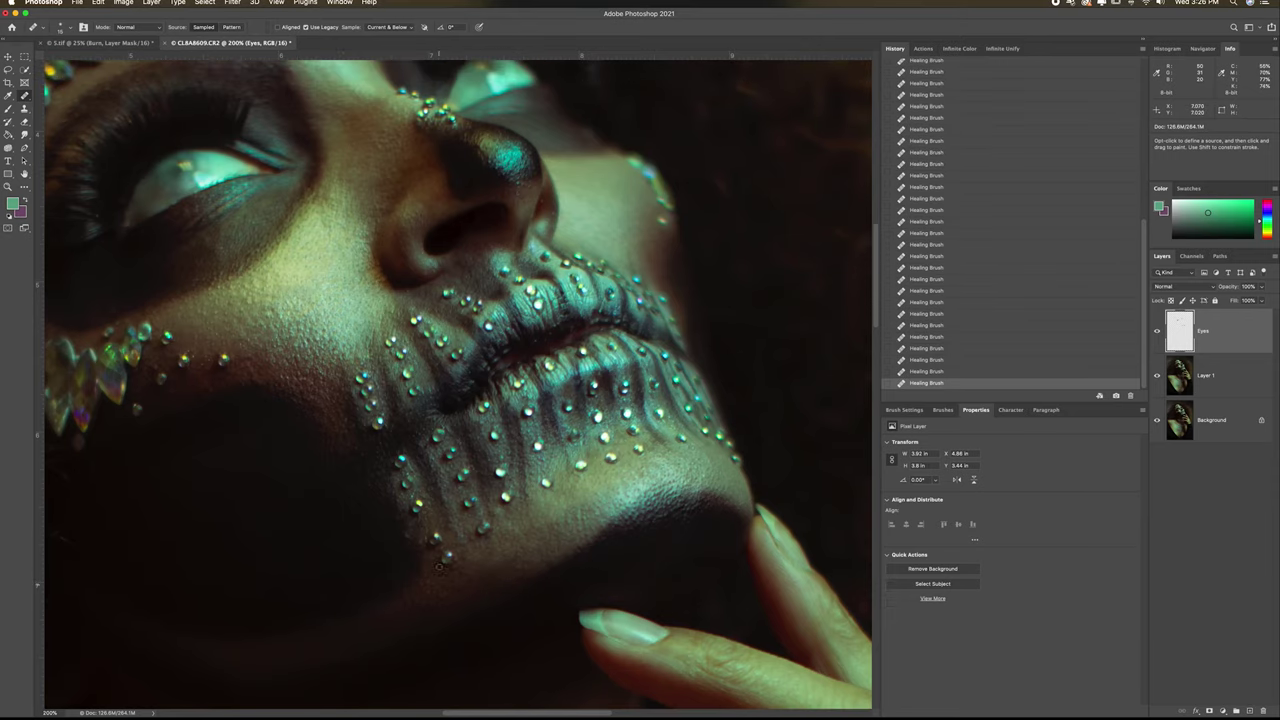
scroll(311, 459, up, 1)
scroll(406, 378, right, 1)
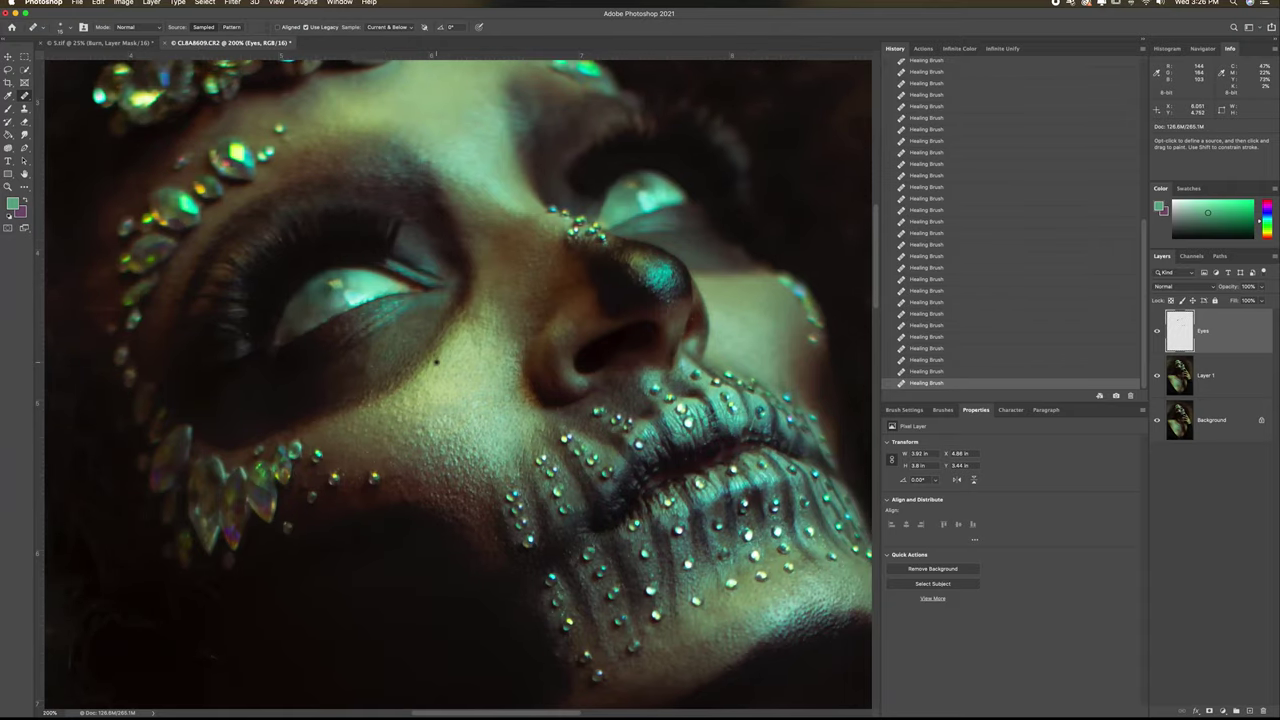
key(super+minus)
key(super+minus)
key(super+minus)
key(super+minus)
key(super+minus)
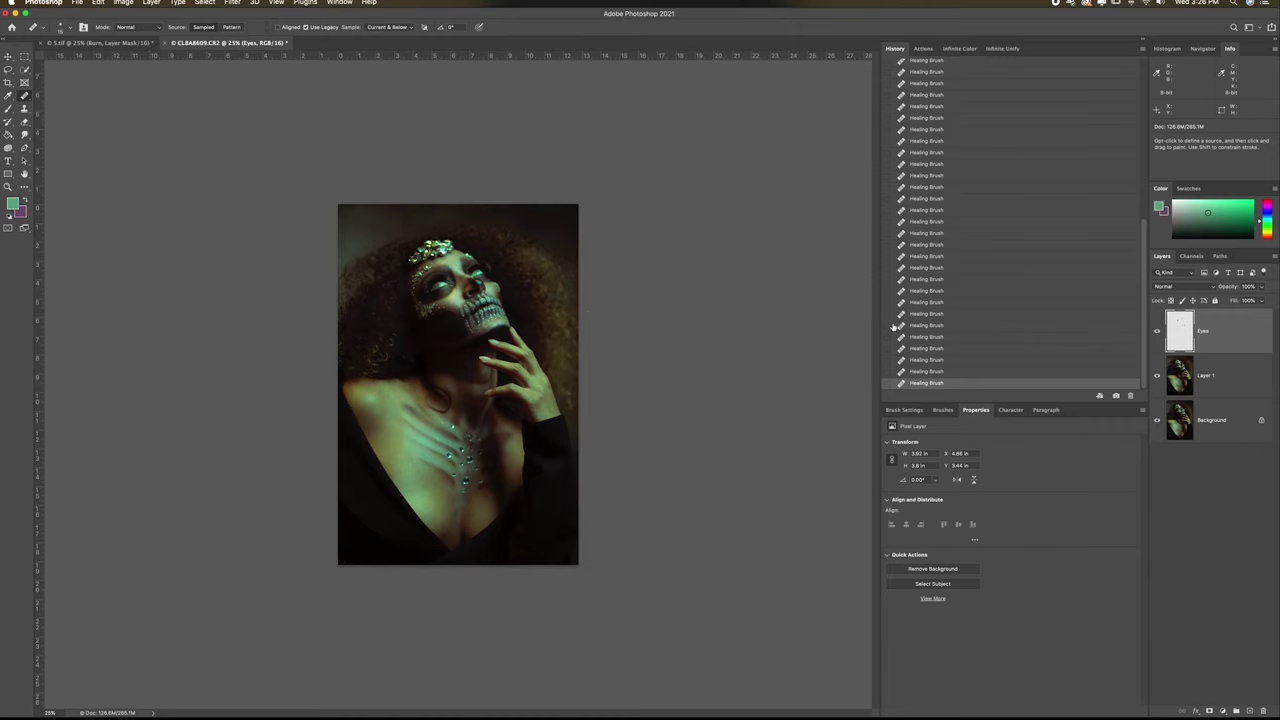
key(super+plus)
key(super+plus)
key(super+plus)
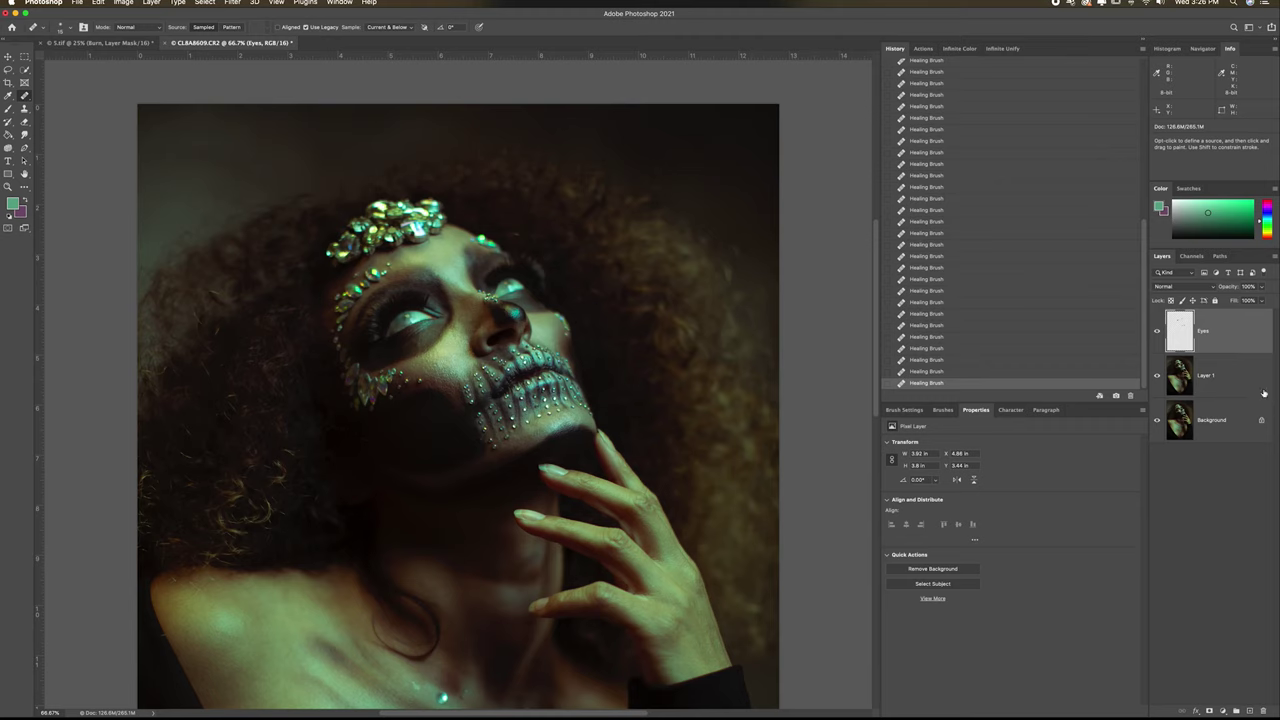
Step: Run the D&B action from Set 1, expand the D&B group and select its Burn layer mask
click(923, 48)
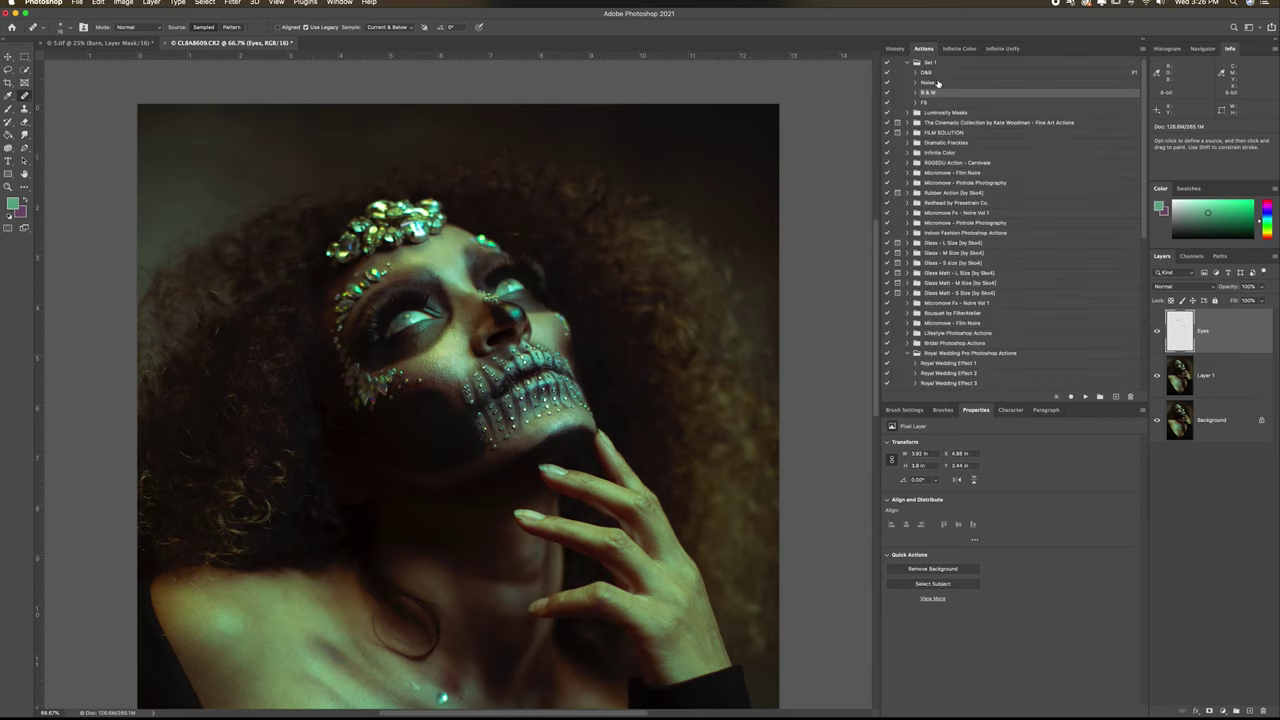
click(1084, 396)
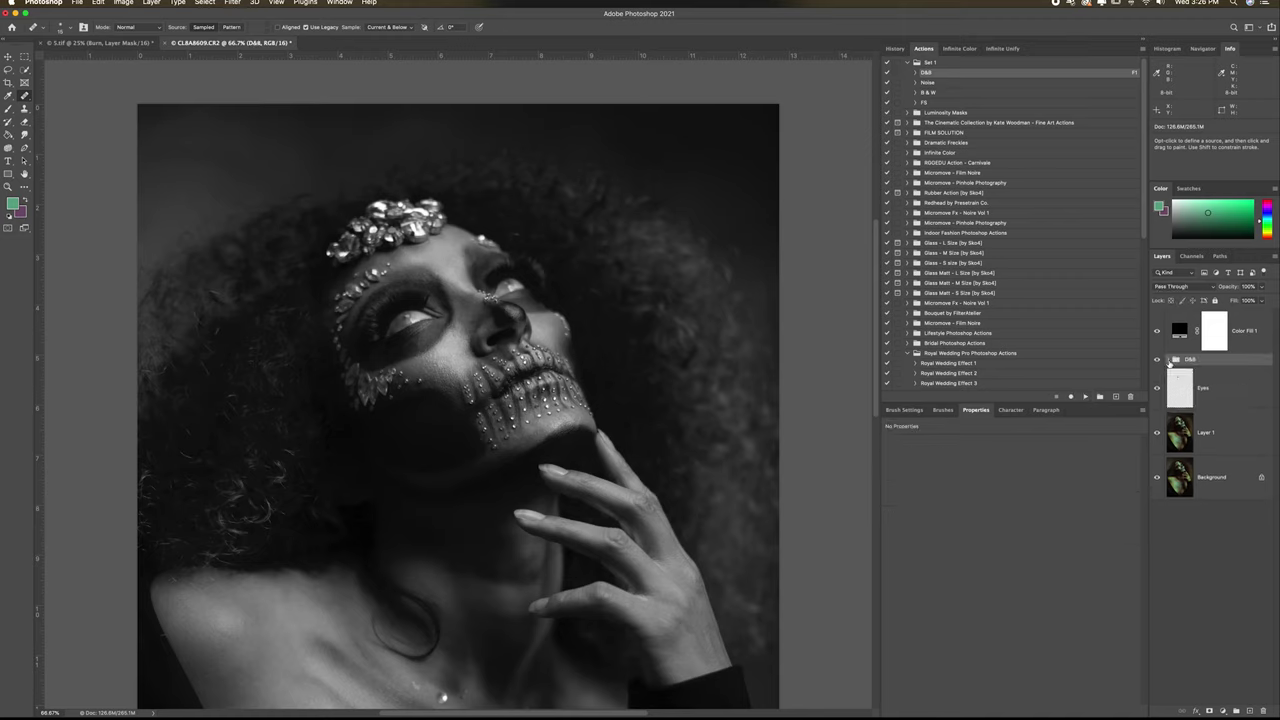
click(1169, 361)
click(1243, 397)
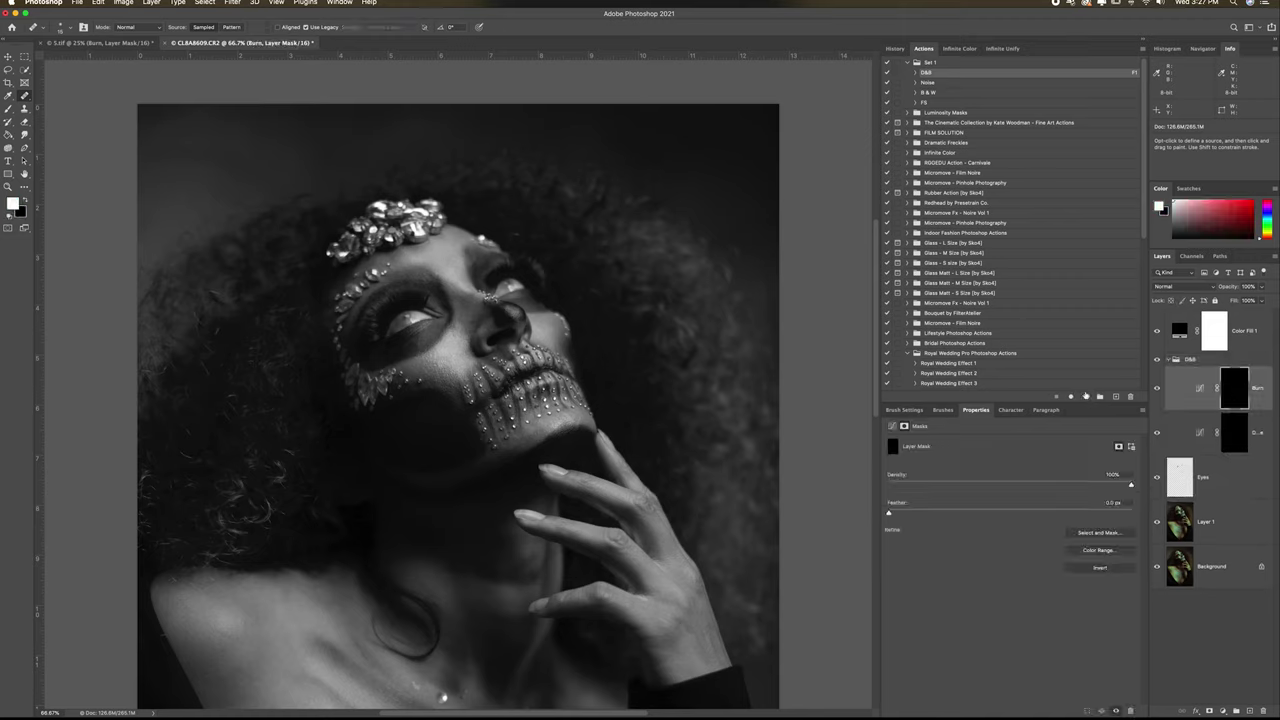
Step: Compare the portrait with and without the Eyes layer and examine the skin around the eye up close
click(1157, 478)
click(1157, 478)
key(super+plus)
key(super+plus)
key(super+plus)
drag(515, 317, 653, 565)
mouse_move(421, 384)
mouse_down()
mouse_move(292, 430)
mouse_move(398, 434)
mouse_up()
Step: Use the Brush tool on the Burn mask to even out the dark makeup around the eye socket and its inner corner
key(b)
click(144, 28)
click(142, 5)
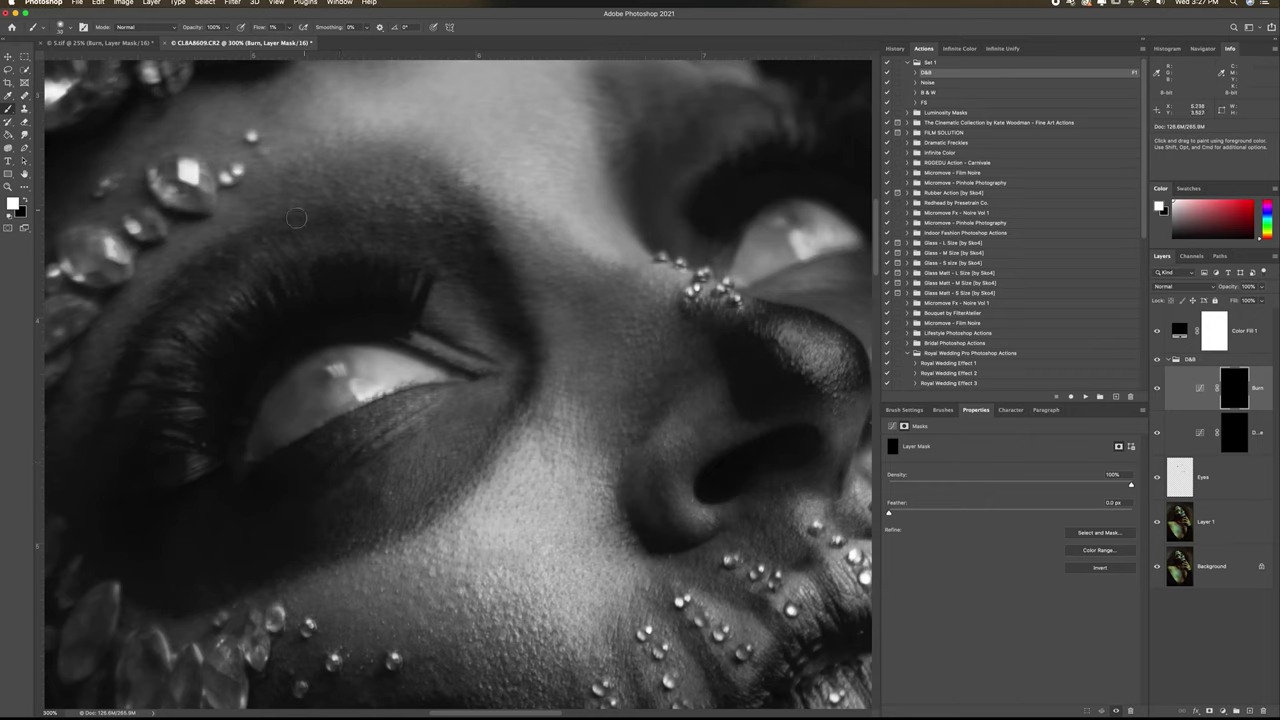
scroll(275, 244, down, 2)
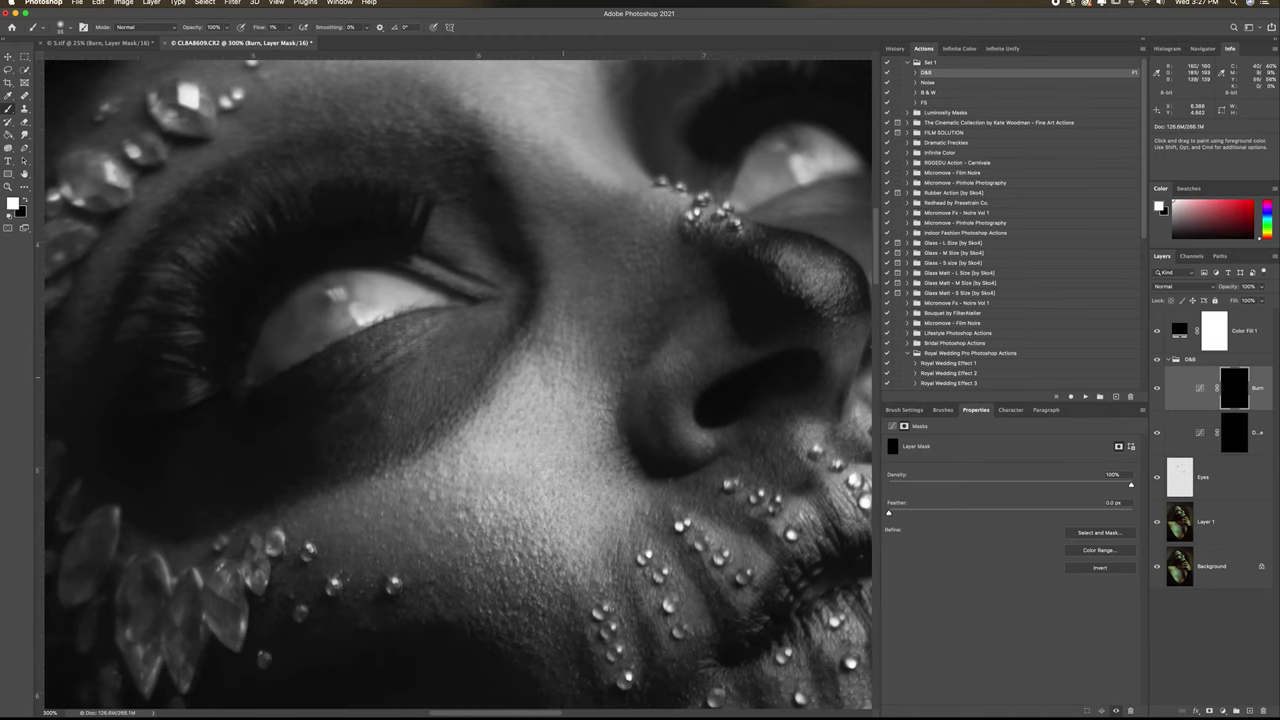
click(895, 49)
drag(487, 149, 499, 168)
drag(499, 168, 506, 225)
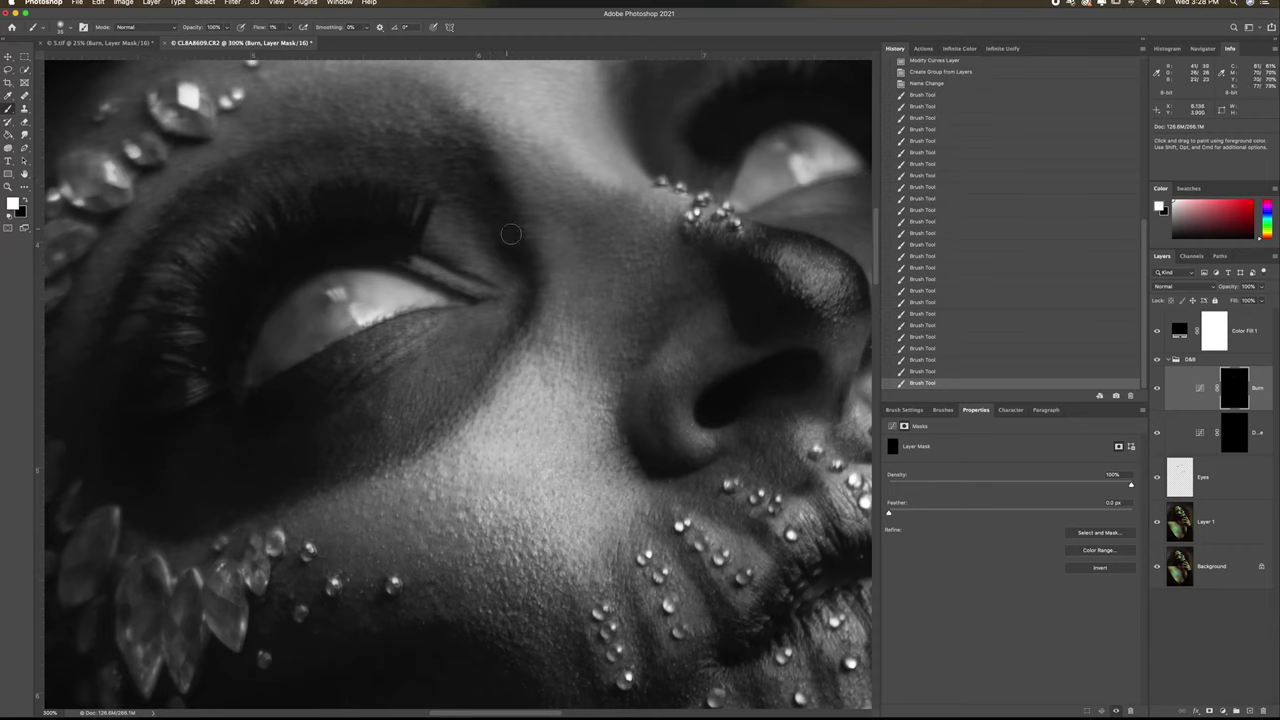
mouse_move(189, 508)
mouse_down()
mouse_move(217, 498)
mouse_move(213, 479)
mouse_up()
scroll(423, 345, left, 1)
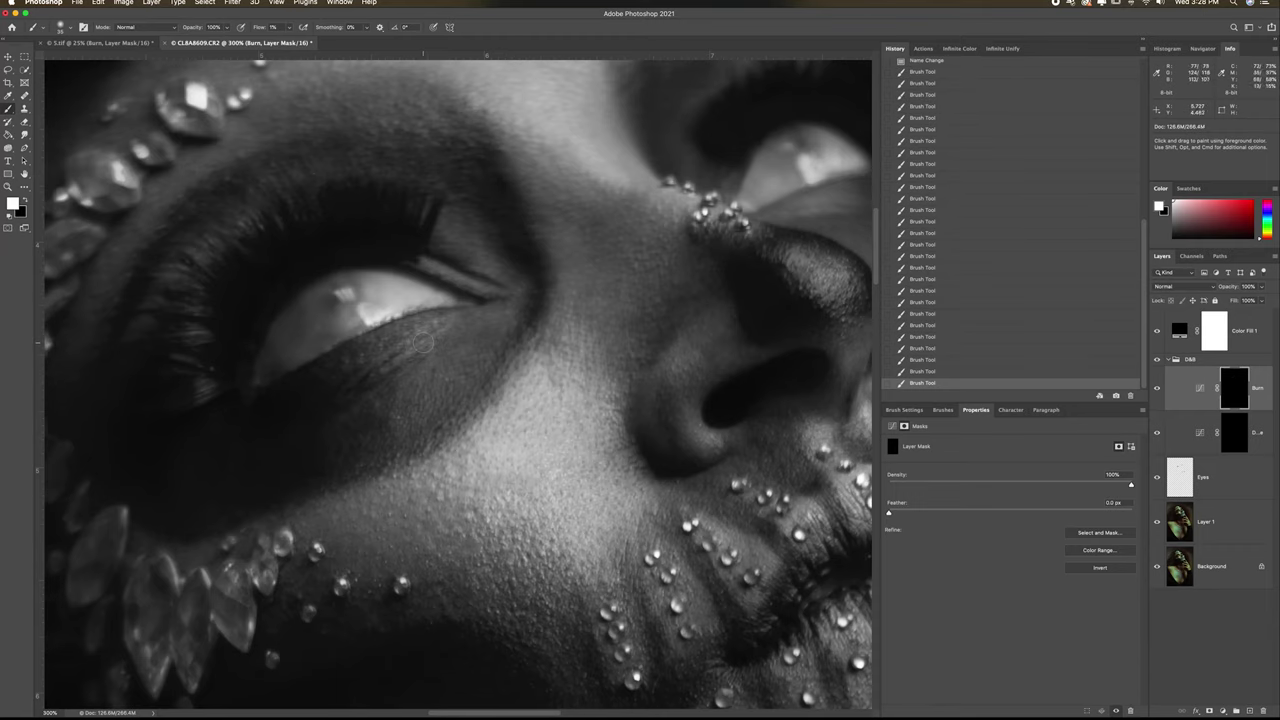
drag(508, 319, 520, 338)
Step: Hide Color Fill 1, select Layer 1 and use the Healing Brush to clean the spots around the eye's inner corner
click(1157, 331)
click(1157, 477)
click(1157, 477)
click(1243, 519)
key(j)
alt+click(503, 194)
click(505, 190)
click(505, 184)
click(480, 160)
click(535, 233)
alt+click(540, 255)
click(515, 259)
click(518, 228)
click(505, 230)
click(493, 233)
click(539, 328)
key(super+z)
key(super+z)
key(super+z)
key(super+z)
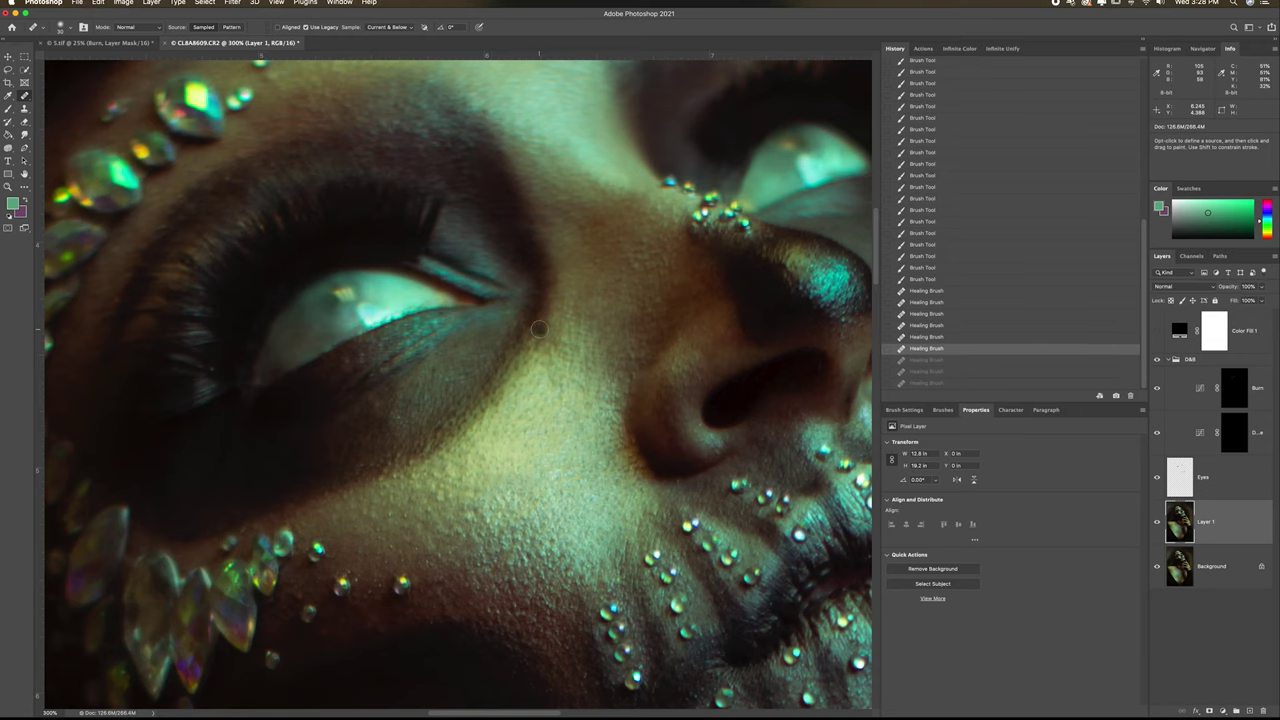
Step: Heal the small blemishes along the tip and side of the nose
scroll(540, 332, up, 3)
scroll(697, 282, down, 10)
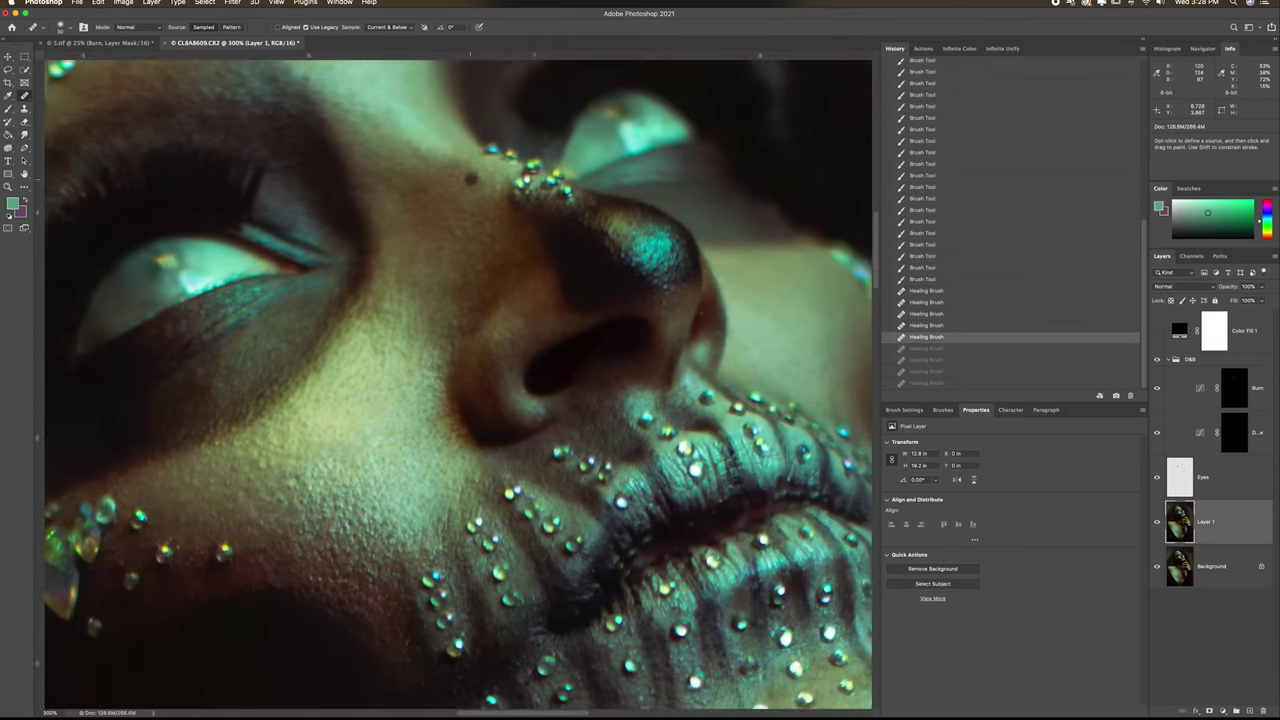
click(697, 282)
click(695, 279)
click(689, 271)
click(657, 267)
scroll(655, 262, up, 4)
click(628, 279)
scroll(607, 328, left, 3)
Step: Sample clean skin and heal the spots on the cheek beside the nostril
alt+click(478, 482)
click(481, 461)
click(505, 486)
alt+click(440, 488)
click(442, 486)
scroll(420, 510, left, 3)
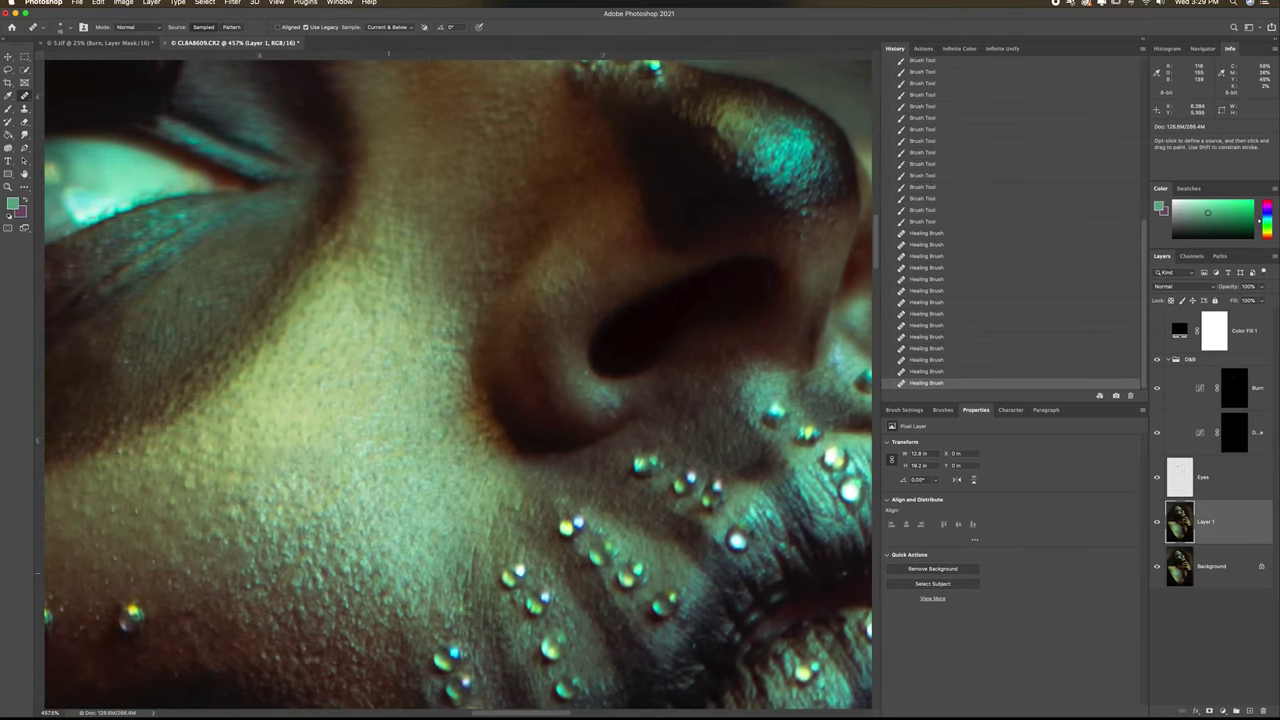
Step: Show Color Fill 1 again and brighten a small area of the neck with the Brush on the Dodge mask
scroll(400, 480, down, 10)
scroll(458, 400, up, 2)
click(1157, 331)
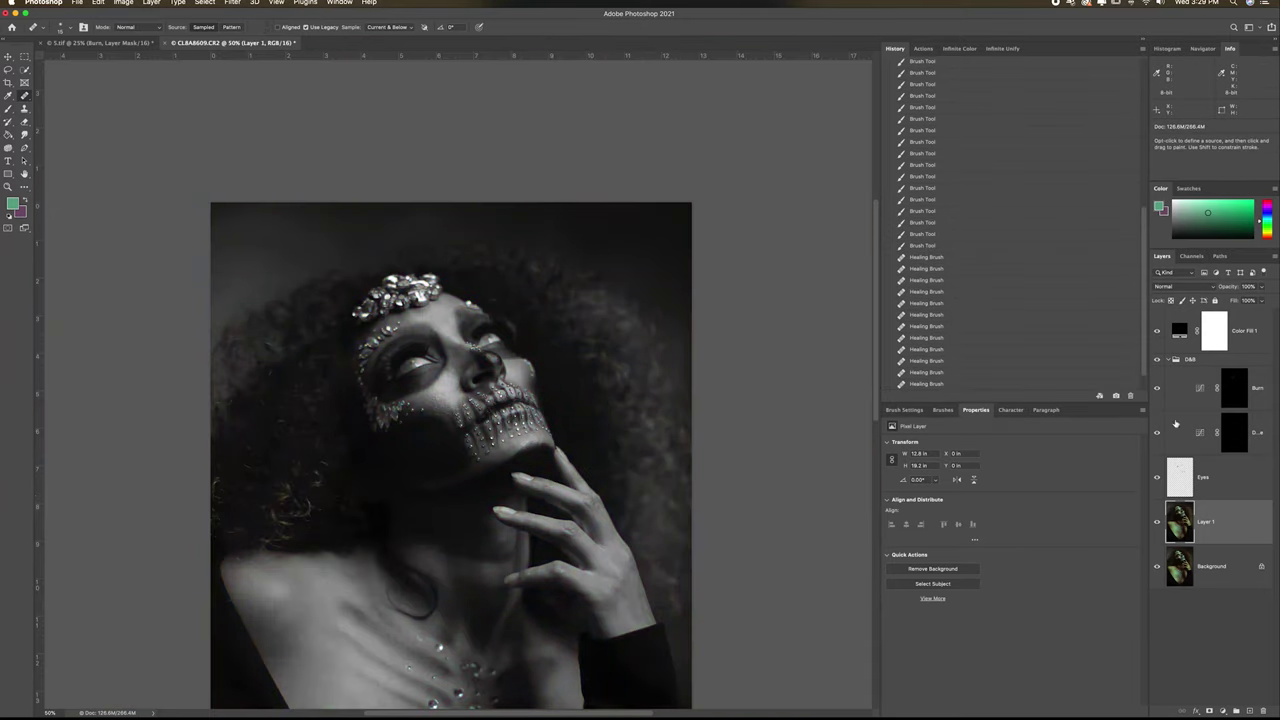
drag(609, 345, 620, 319)
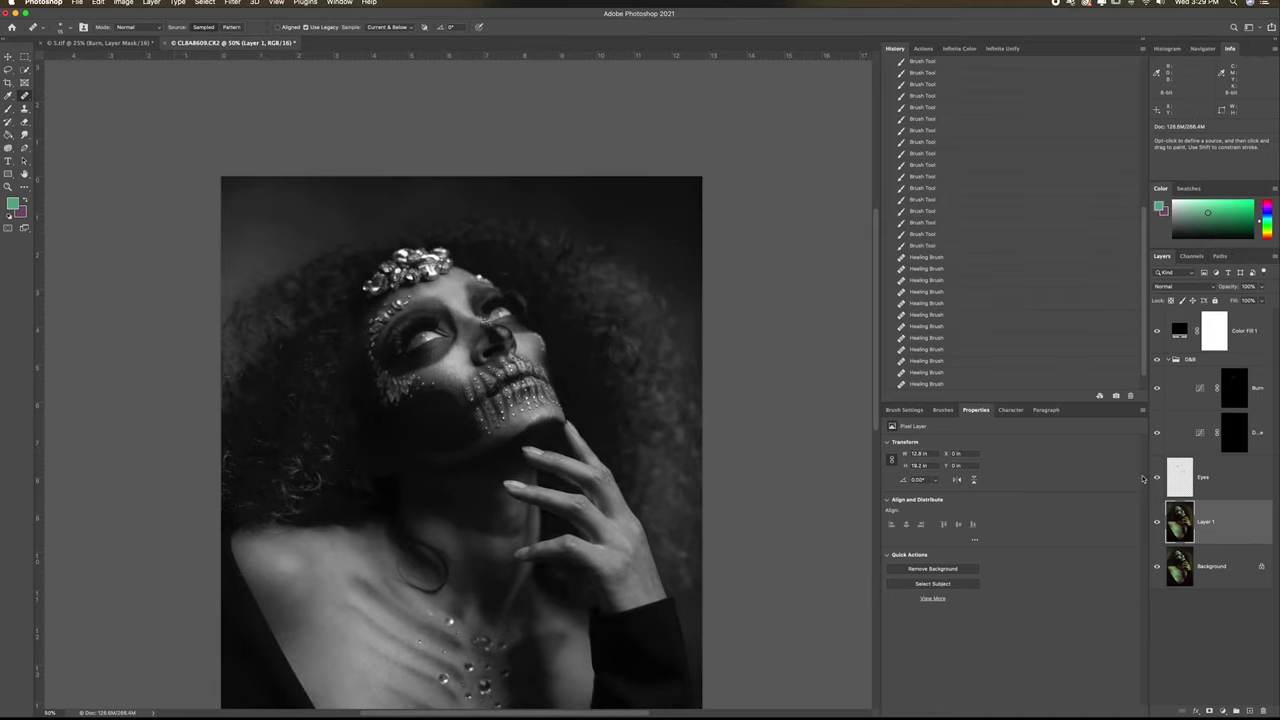
click(1234, 432)
key(b)
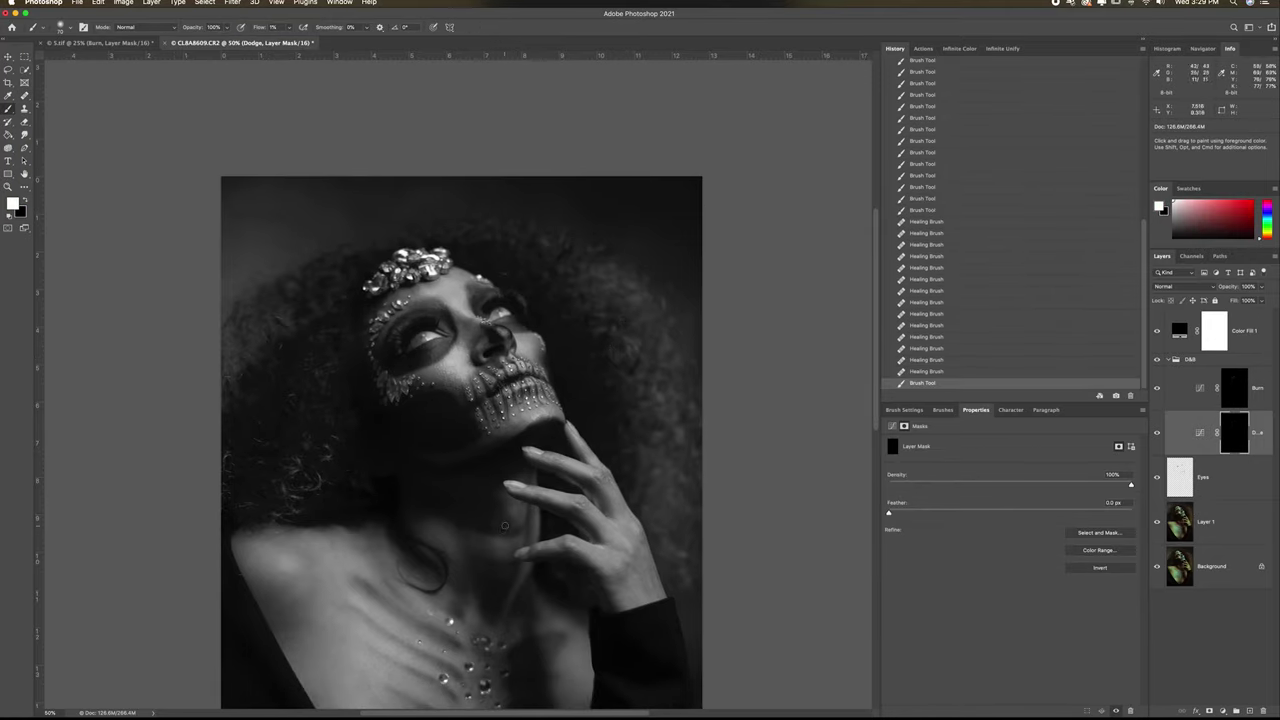
drag(502, 530, 512, 522)
Step: Burn the shadows on the wrist, back of the hand, jaw and neck on the Burn mask
scroll(525, 565, down, 2)
scroll(488, 475, down, 1)
click(1234, 387)
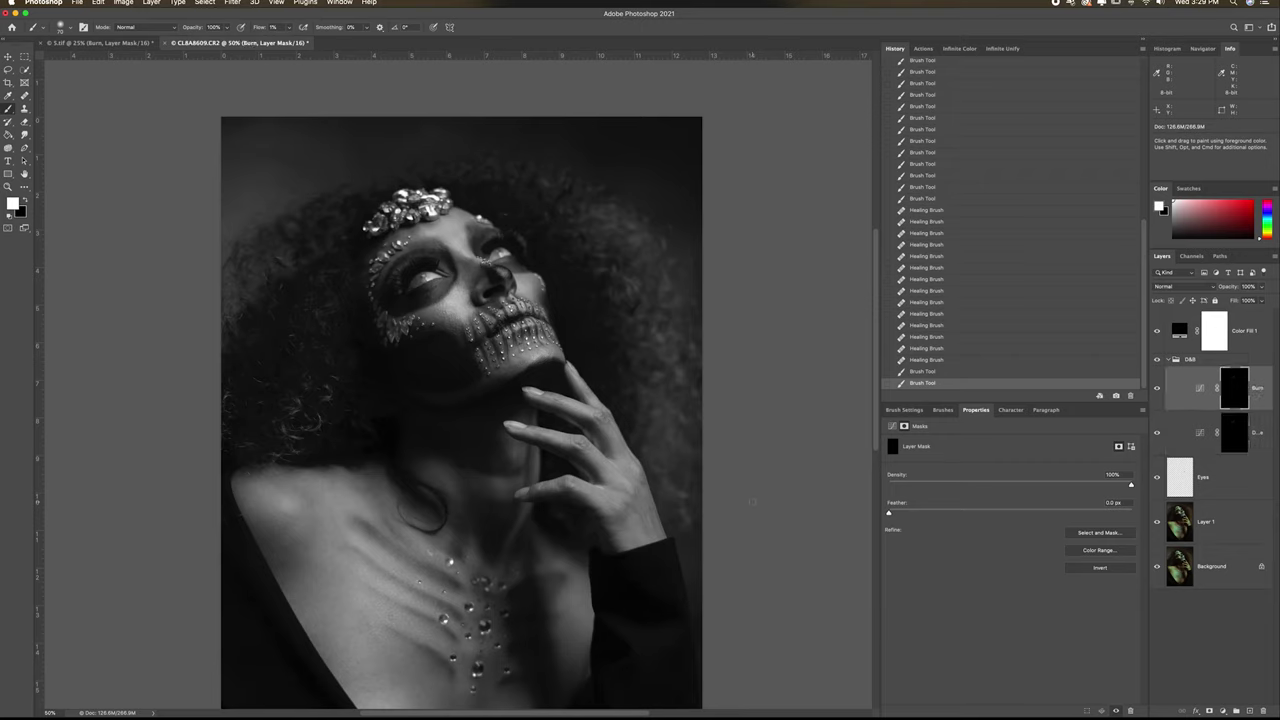
drag(654, 523, 634, 505)
drag(630, 510, 597, 473)
drag(517, 375, 418, 400)
mouse_move(474, 490)
mouse_down()
mouse_move(507, 504)
mouse_move(495, 502)
mouse_move(518, 455)
mouse_move(429, 470)
mouse_move(491, 517)
mouse_up()
Step: Enlarge the brush and burn the shadows on the neck, shoulder and chest
key(])
key(])
key(])
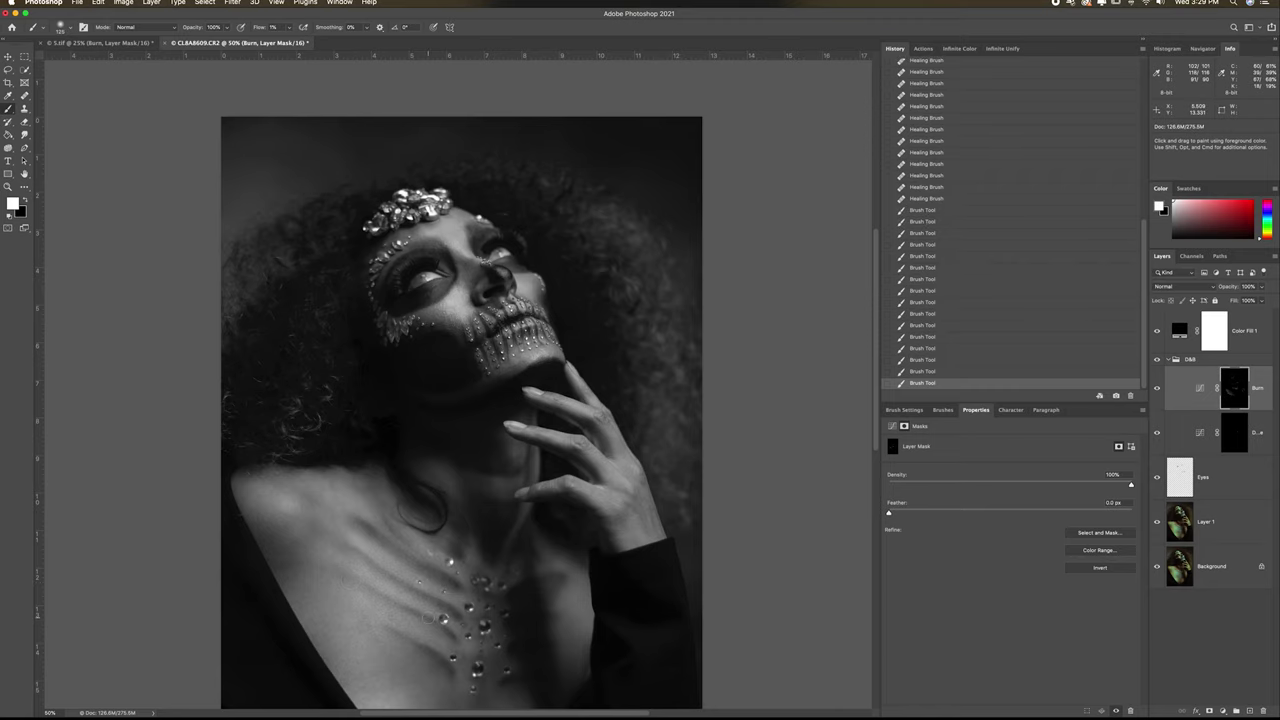
scroll(461, 400, down, 1)
drag(524, 640, 550, 565)
drag(436, 468, 420, 480)
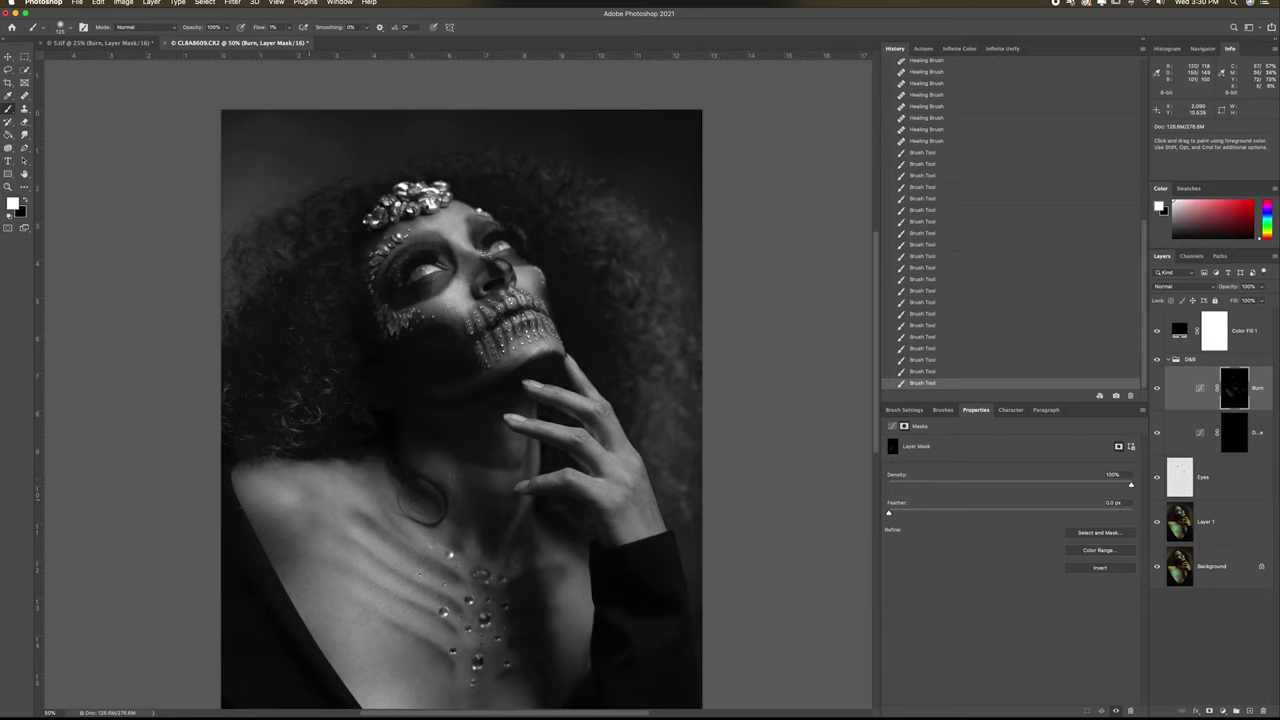
drag(283, 525, 276, 542)
key(])
drag(380, 580, 364, 443)
mouse_move(507, 553)
mouse_down()
mouse_move(480, 611)
mouse_move(492, 559)
mouse_move(436, 566)
mouse_up()
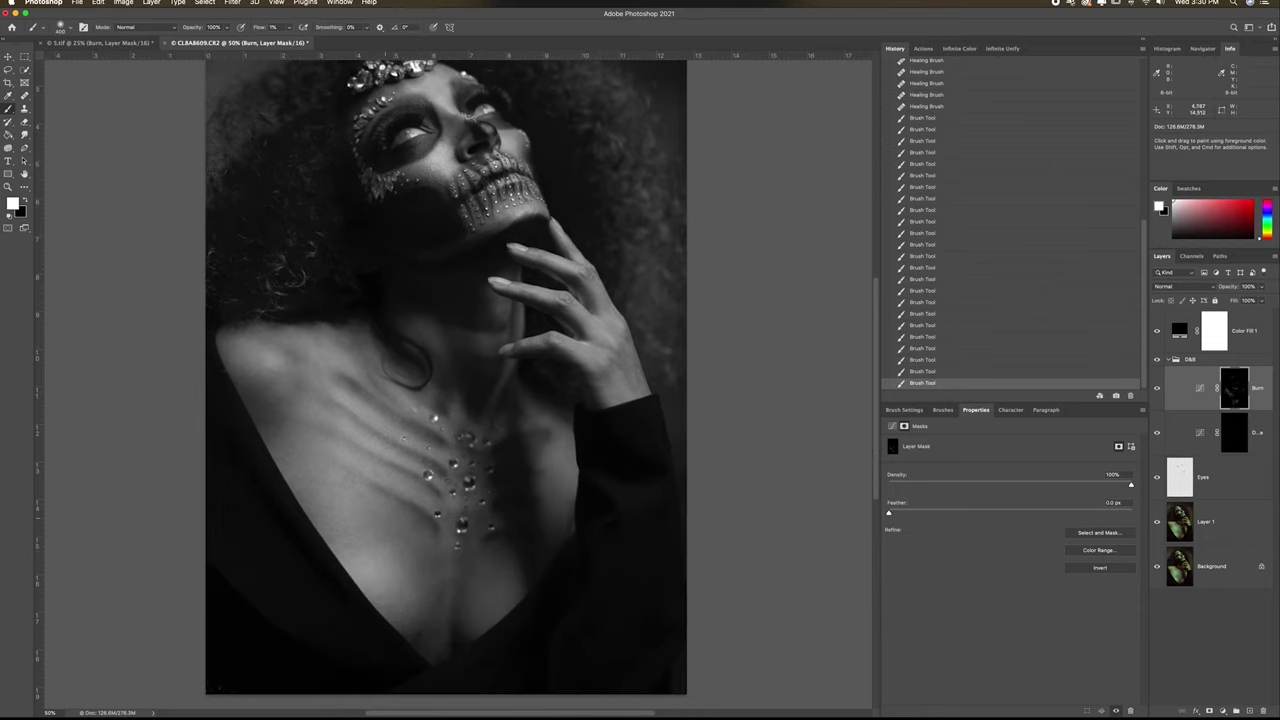
drag(386, 489, 476, 540)
Step: Refine the facial contours on the Dodge mask and then on the Burn mask
click(1230, 433)
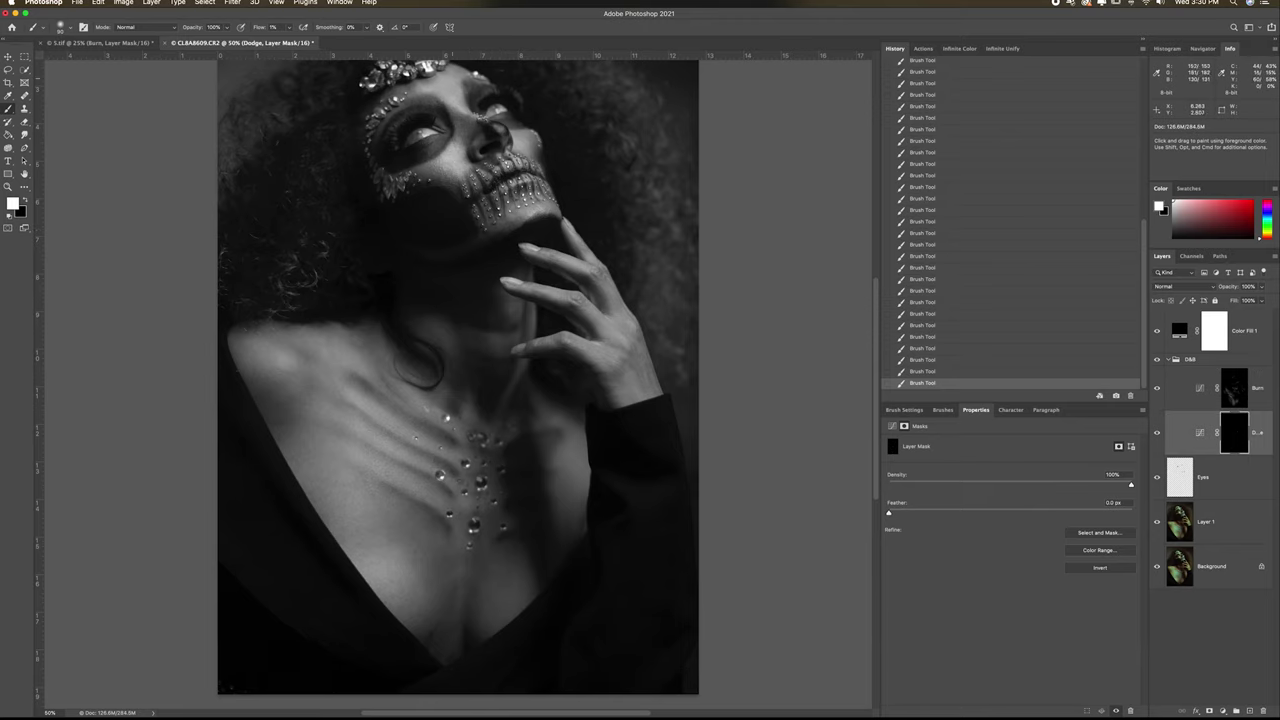
key(alt+bracketright)
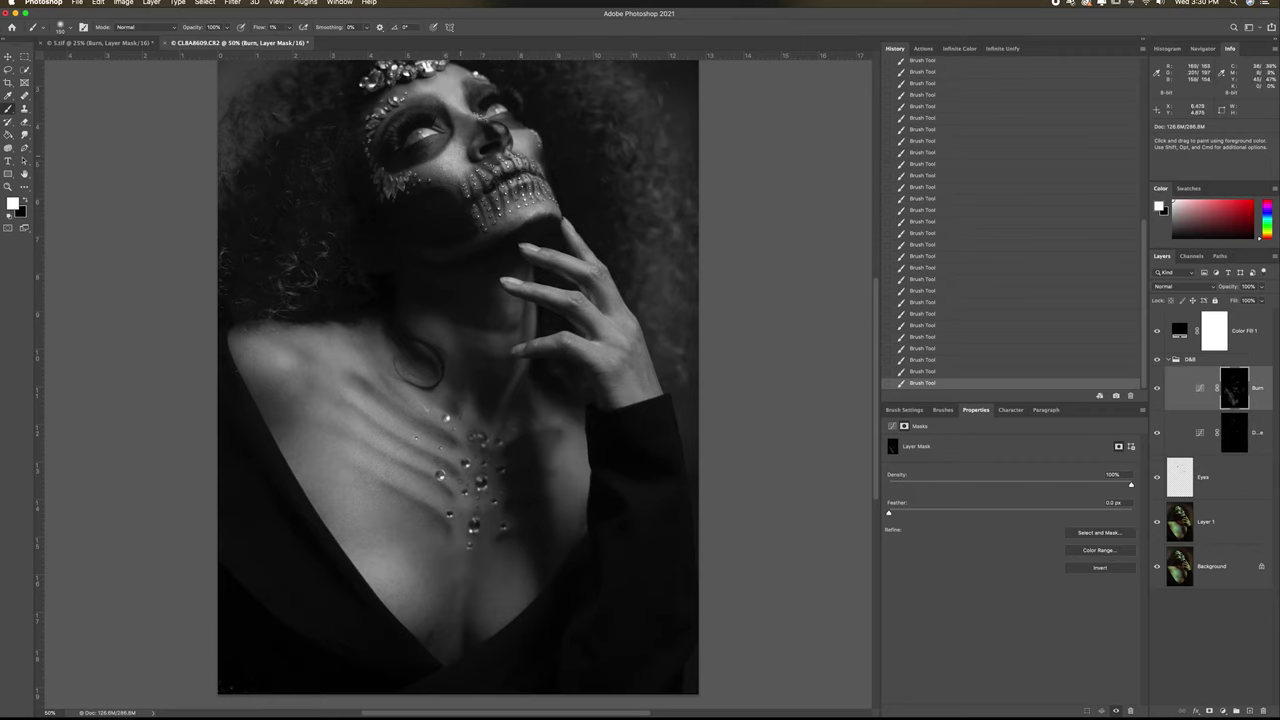
scroll(458, 376, down, 1)
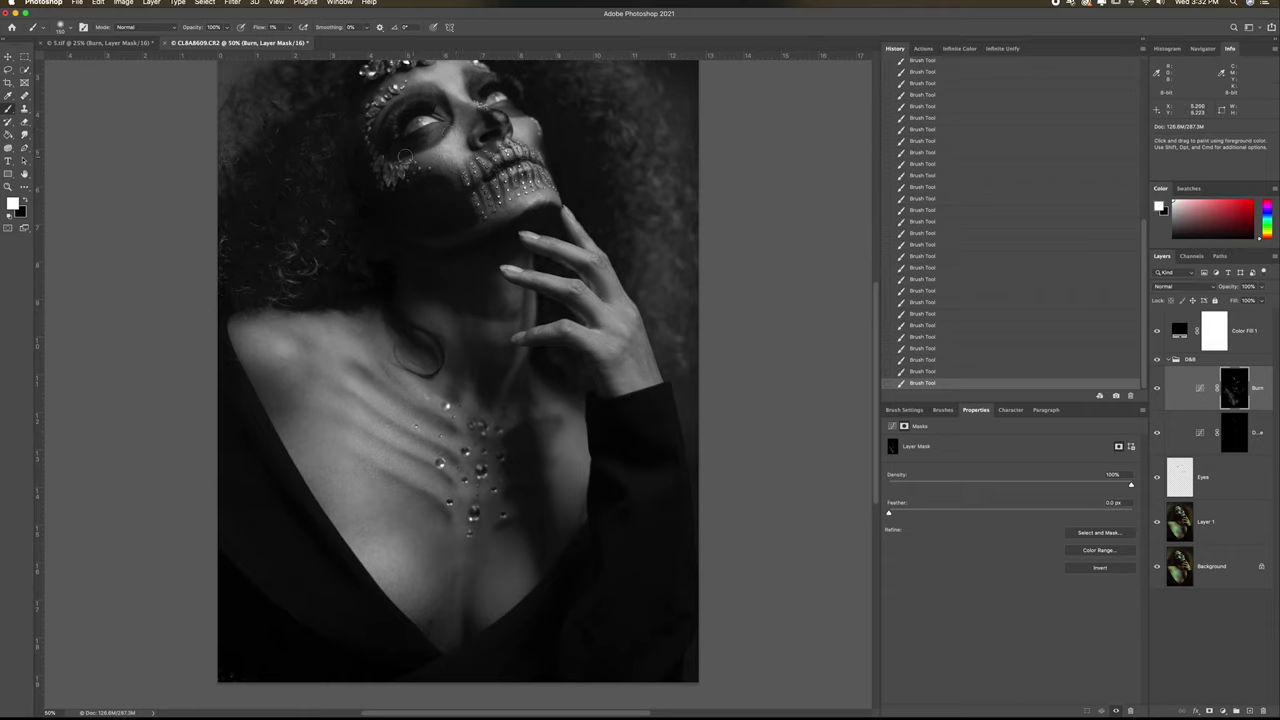
scroll(454, 114, up, 2)
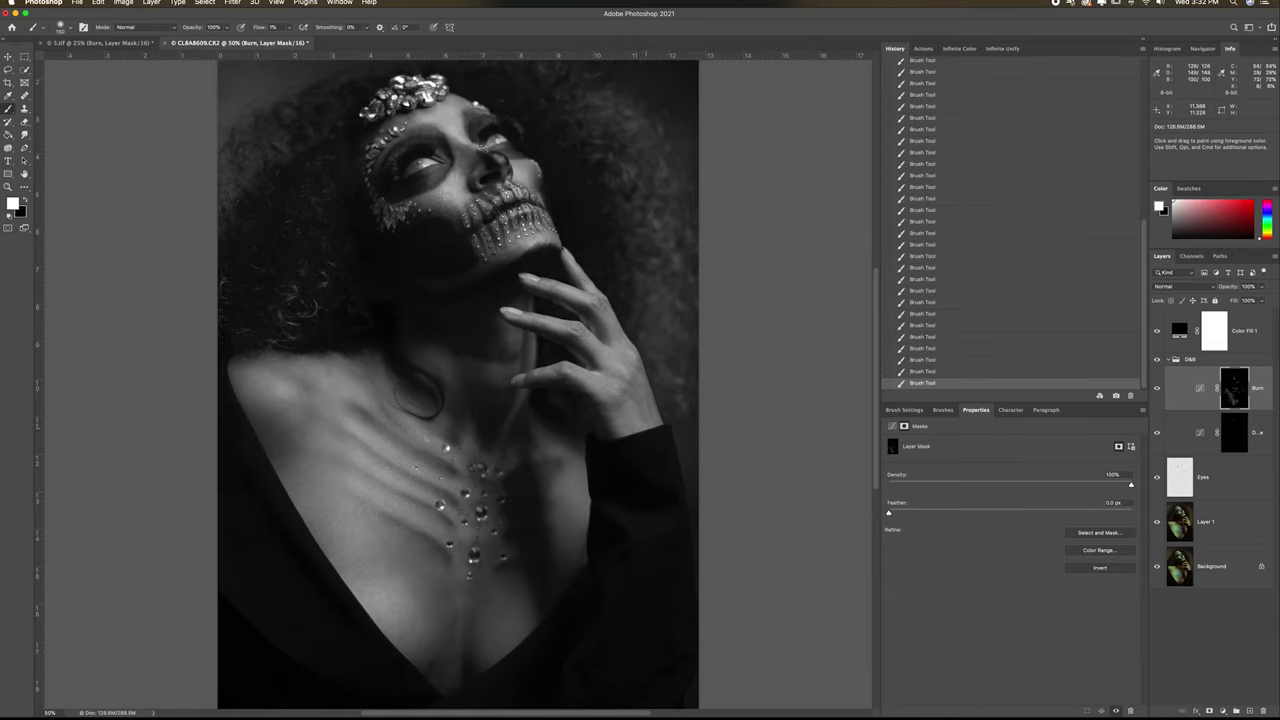
Step: Brighten the curly hair on the shoulder side with a much larger brush on the Dodge mask
click(1231, 422)
key(bracketright)
key(bracketright)
key(bracketright)
key(bracketright)
key(bracketright)
key(bracketright)
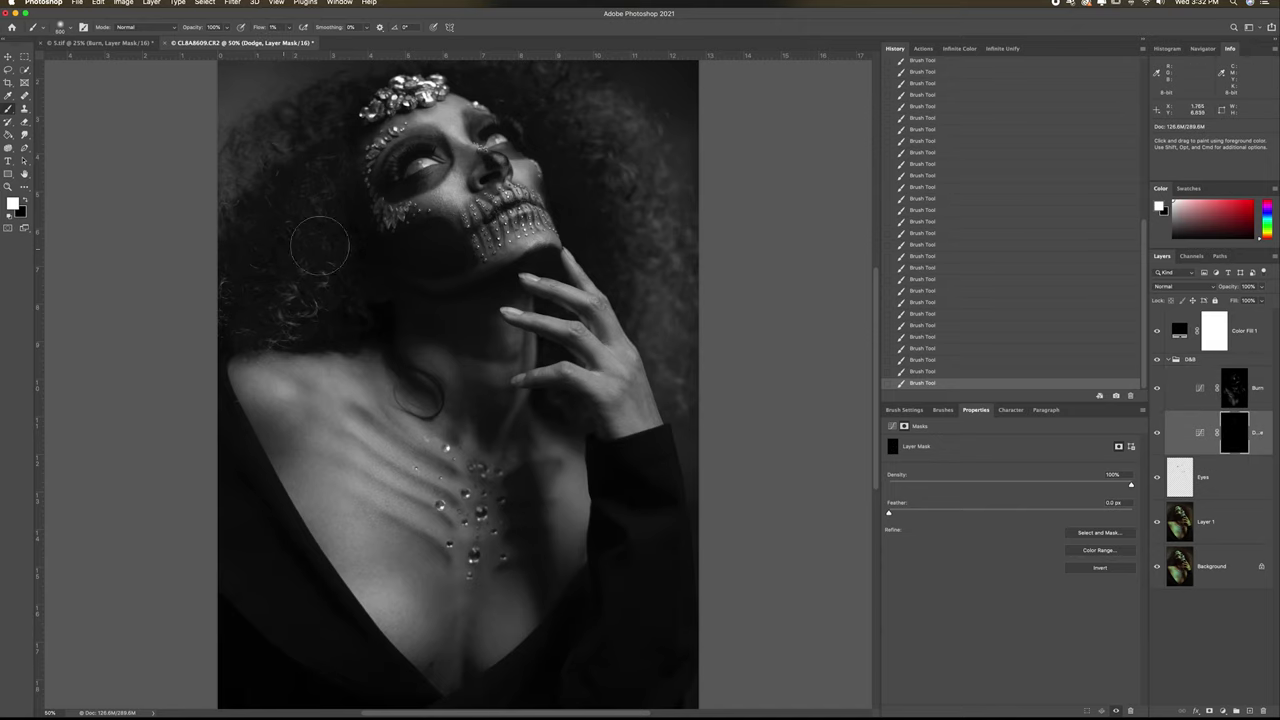
drag(305, 224, 248, 375)
mouse_move(306, 120)
mouse_down()
mouse_move(254, 145)
mouse_move(316, 188)
mouse_up()
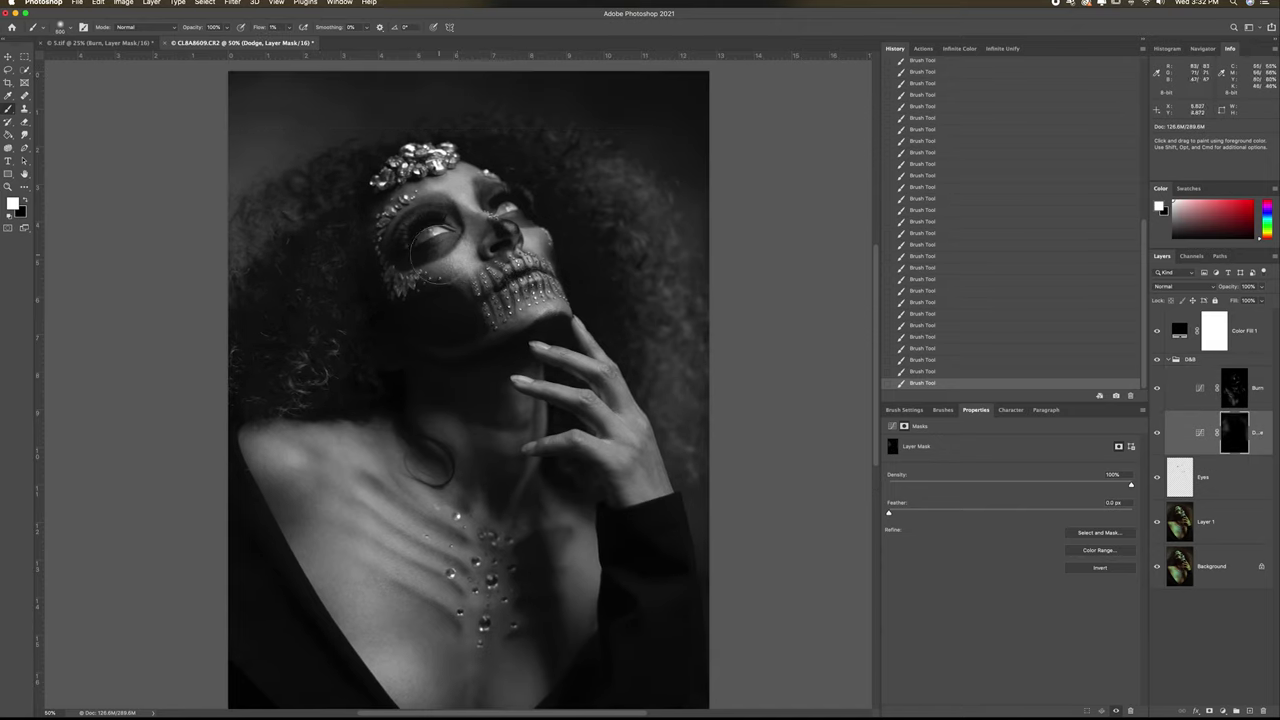
Step: Select the Burn mask, raise the brush flow, shrink the brush and deepen the rib-like shadows on the chest
scroll(495, 228, up, 1)
key(super+minus)
key(super+minus)
key(super+minus)
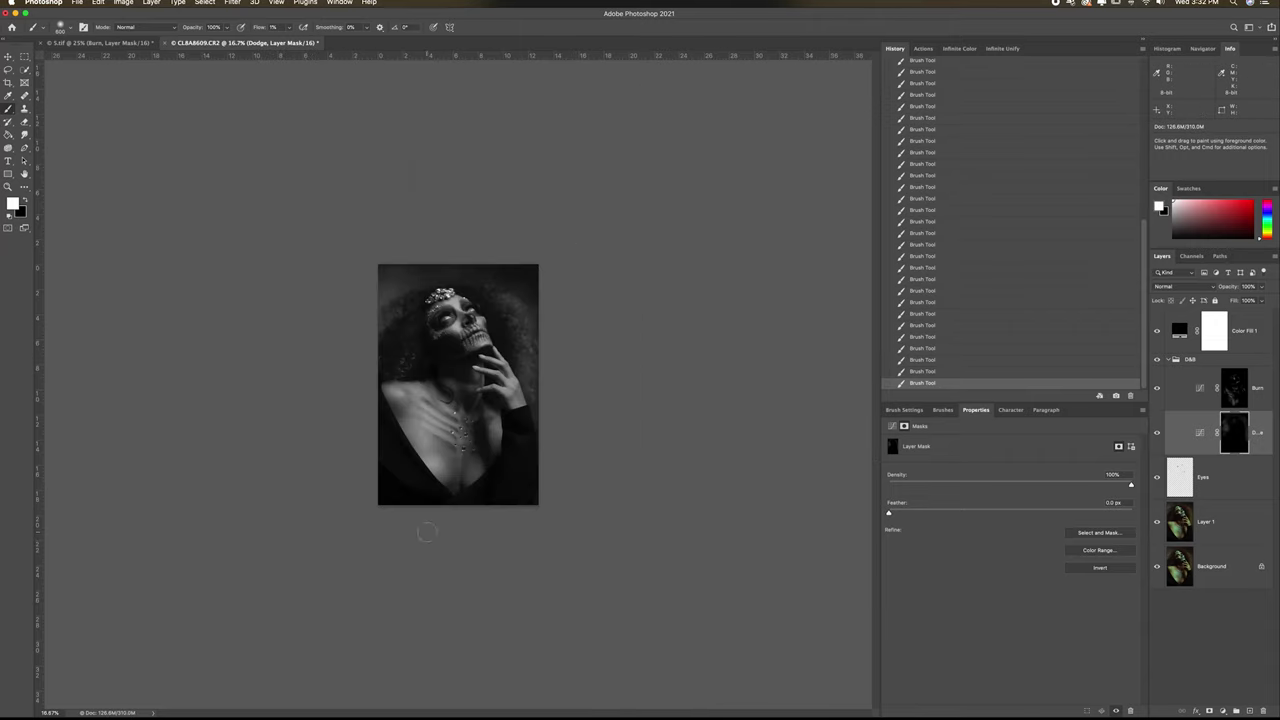
click(1240, 391)
drag(254, 28, 258, 28)
key(bracketleft)
key(bracketleft)
key(bracketleft)
key(bracketleft)
key(bracketleft)
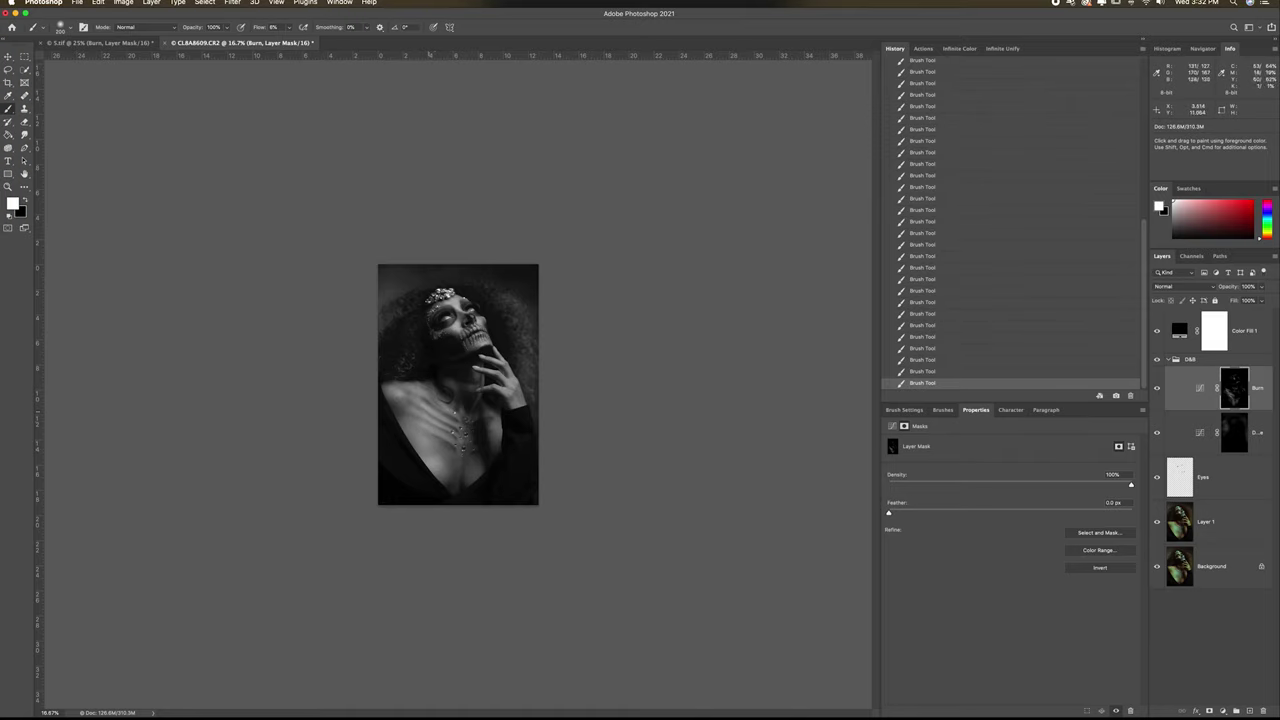
Step: Burn matching rib-like shadows on the shaded side of the chest near the sleeve
key(super+plus)
key(super+plus)
key(super+plus)
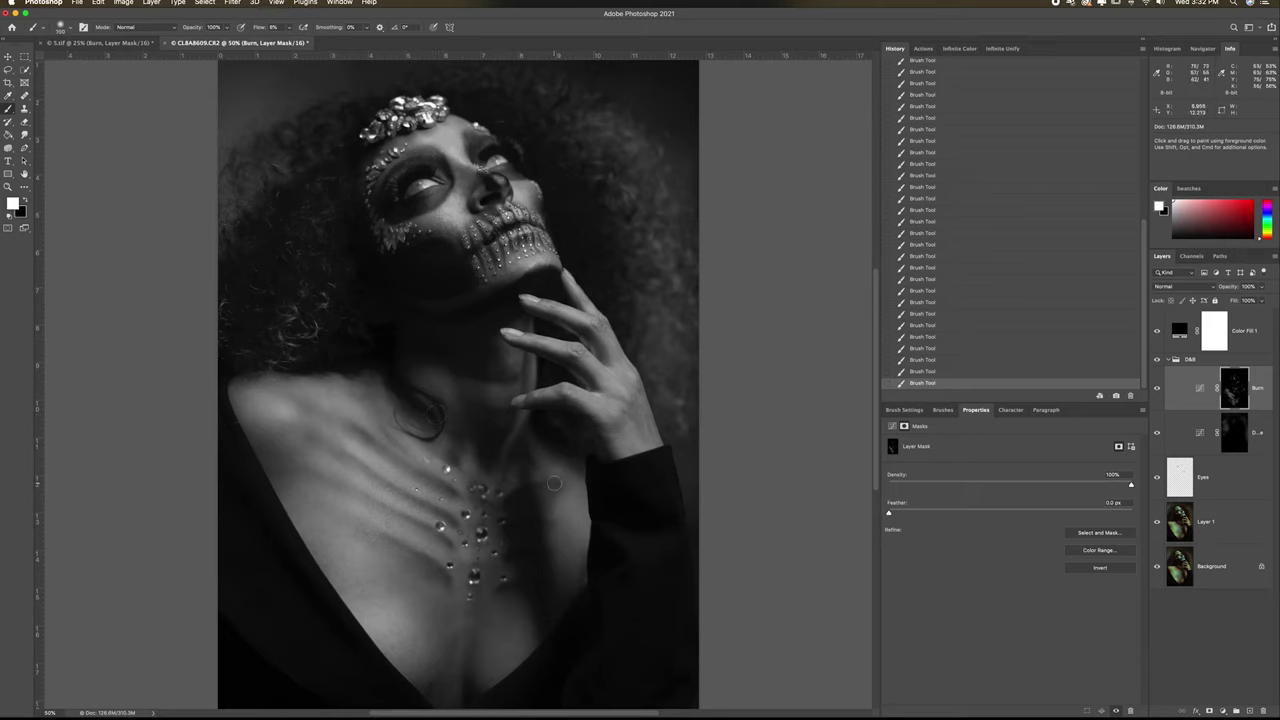
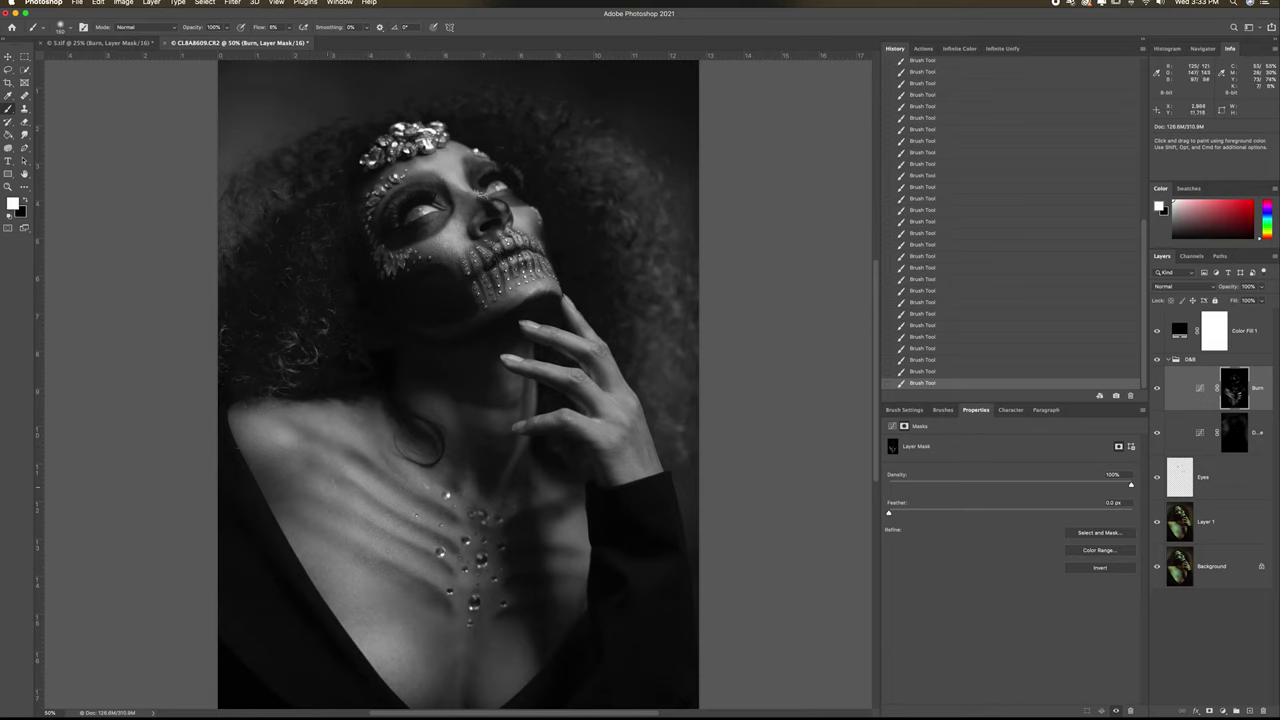
Step: Apply Liquify to Layer 1, using an enlarged warp brush to nudge the contour below the collarbone
click(1222, 525)
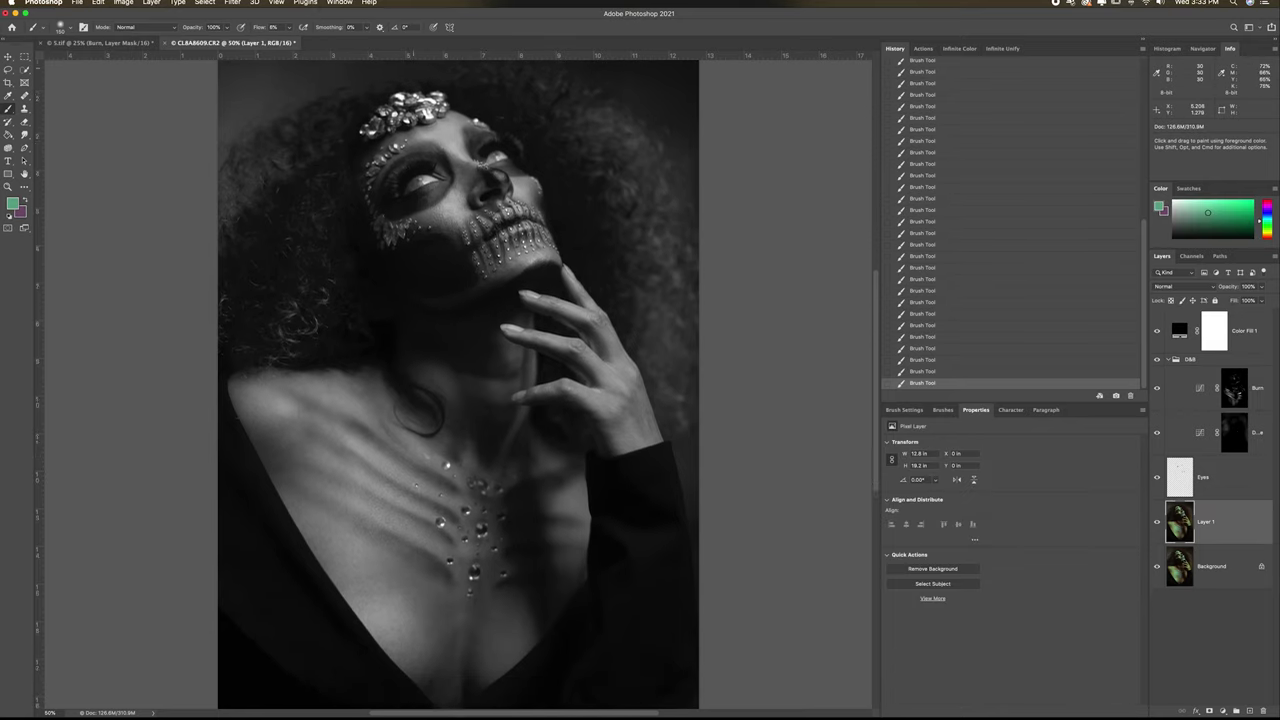
click(232, 2)
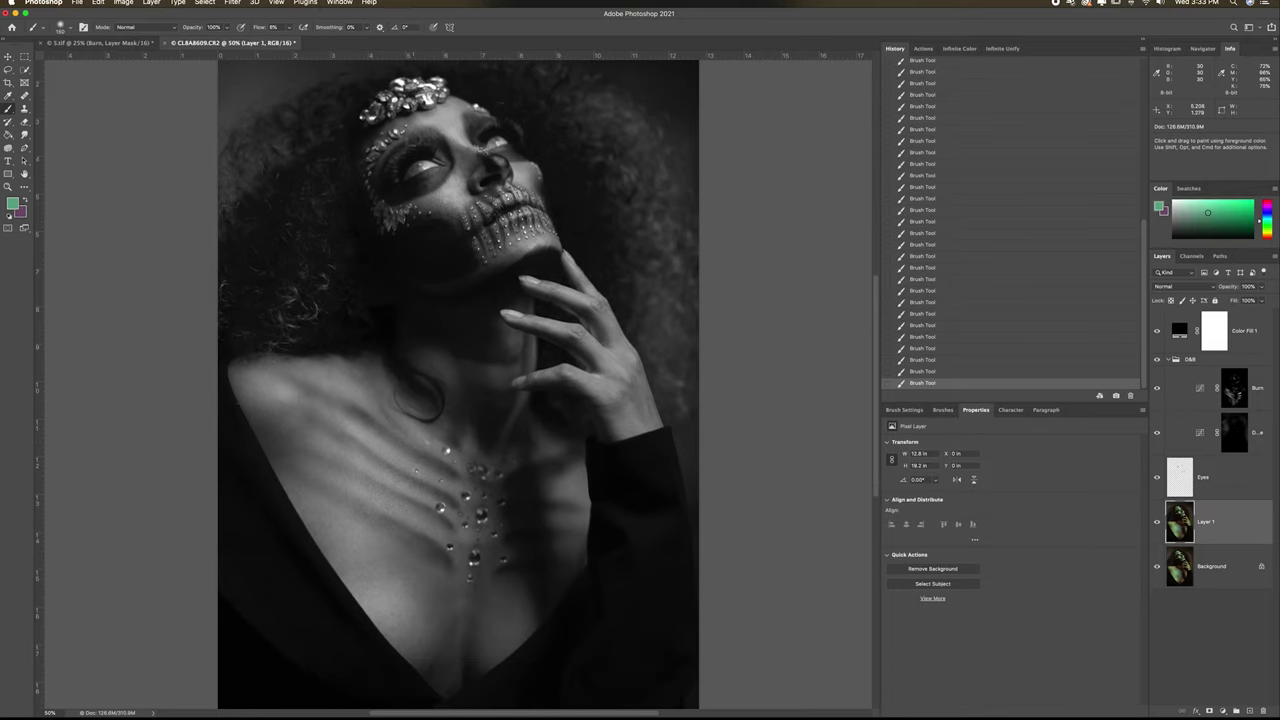
click(367, 203)
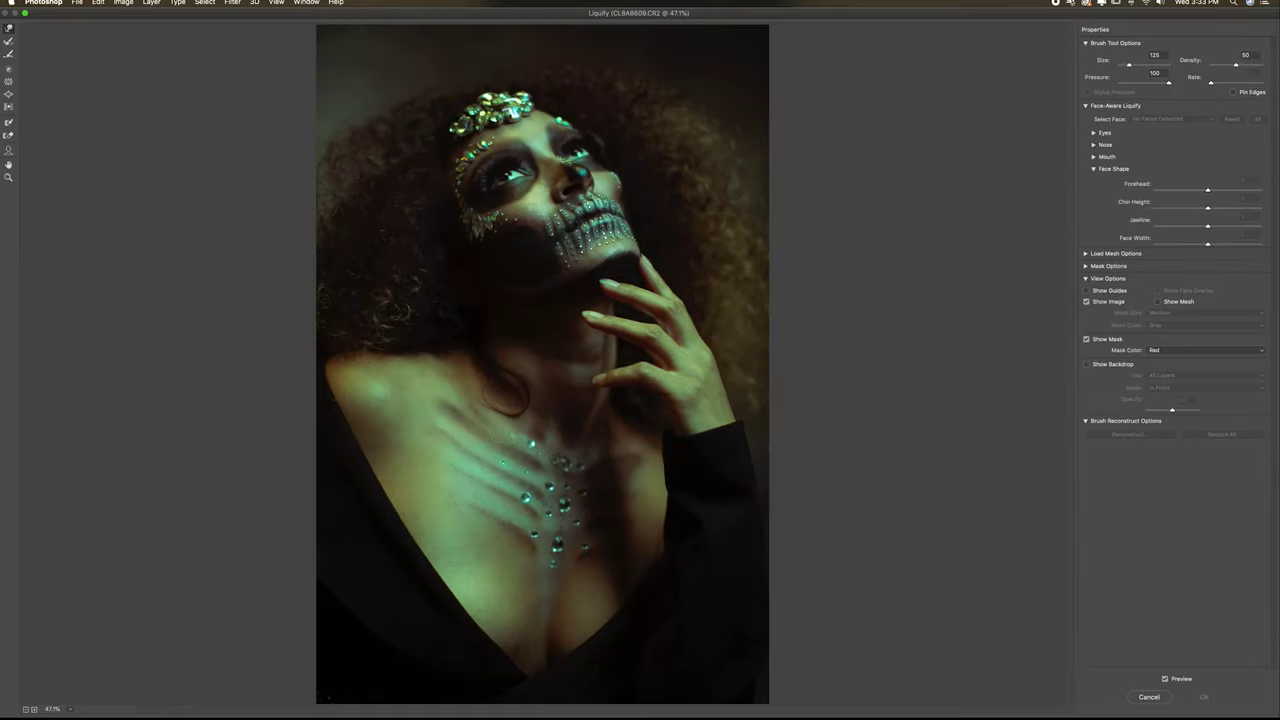
key(bracketright)
key(bracketright)
key(bracketright)
key(bracketright)
key(bracketright)
drag(460, 424, 454, 435)
key(bracketleft)
key(bracketleft)
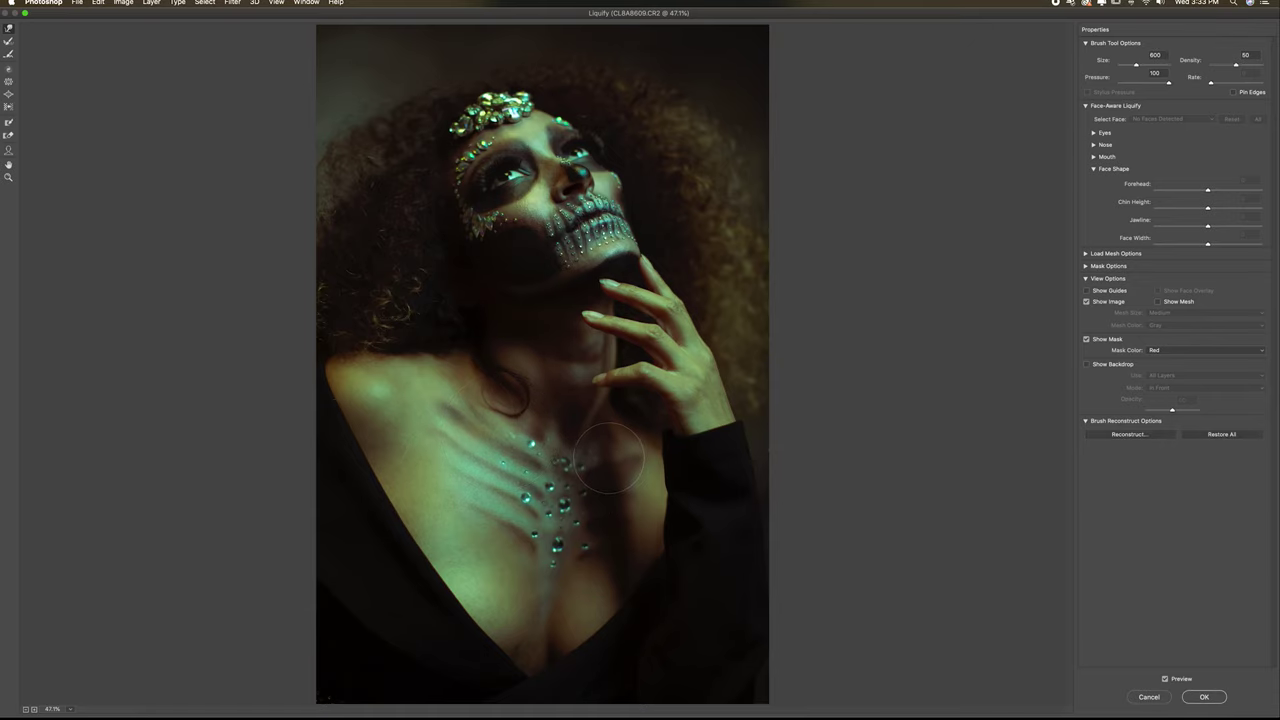
click(1204, 697)
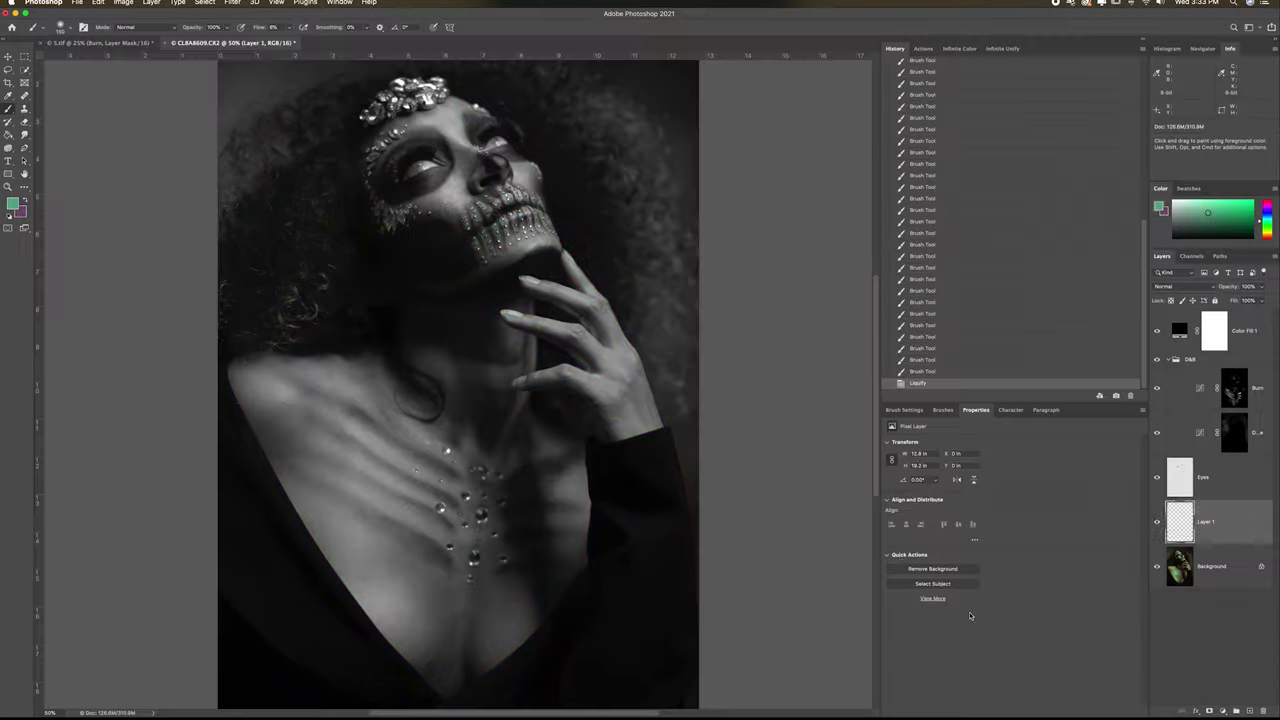
Step: Dodge the highlights between the upper rib shadows on the Dodge mask
click(1234, 430)
drag(366, 422, 374, 426)
key(alt+space)
drag(366, 412, 378, 424)
Step: Paint black on the Burn mask to soften the shadows on the shaded side of the chest
click(1243, 397)
key(x)
drag(547, 470, 502, 486)
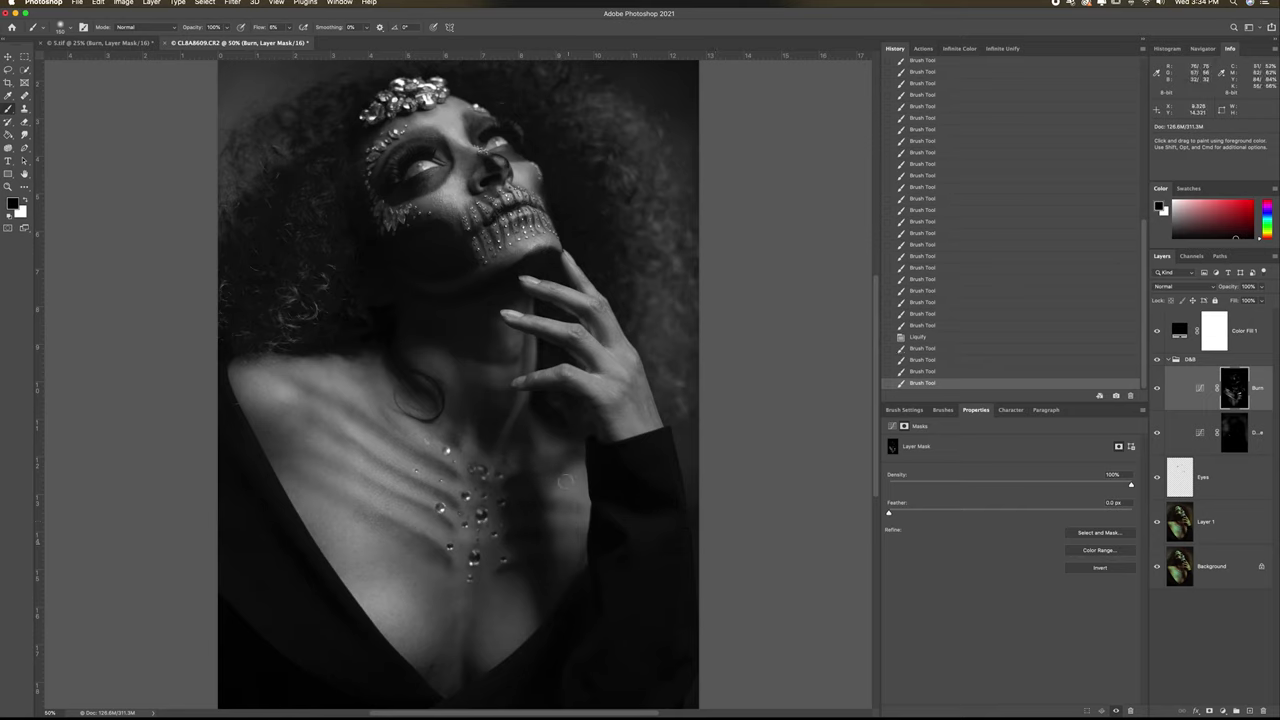
drag(552, 510, 560, 529)
key(super+z)
mouse_move(558, 472)
mouse_down()
mouse_move(574, 450)
mouse_move(513, 488)
mouse_up()
Step: Switch to white, lower the brush flow to 2% and burn the chest and neck shadows more gently
key(x)
drag(263, 29, 258, 29)
mouse_move(502, 461)
mouse_down()
mouse_move(531, 473)
mouse_move(510, 482)
mouse_up()
mouse_move(588, 460)
mouse_down()
mouse_move(522, 499)
mouse_move(578, 505)
mouse_move(531, 474)
mouse_move(589, 452)
mouse_move(529, 502)
mouse_up()
drag(467, 395, 498, 394)
mouse_move(508, 346)
mouse_down()
mouse_move(476, 356)
mouse_move(464, 386)
mouse_move(465, 354)
mouse_up()
drag(490, 432, 435, 372)
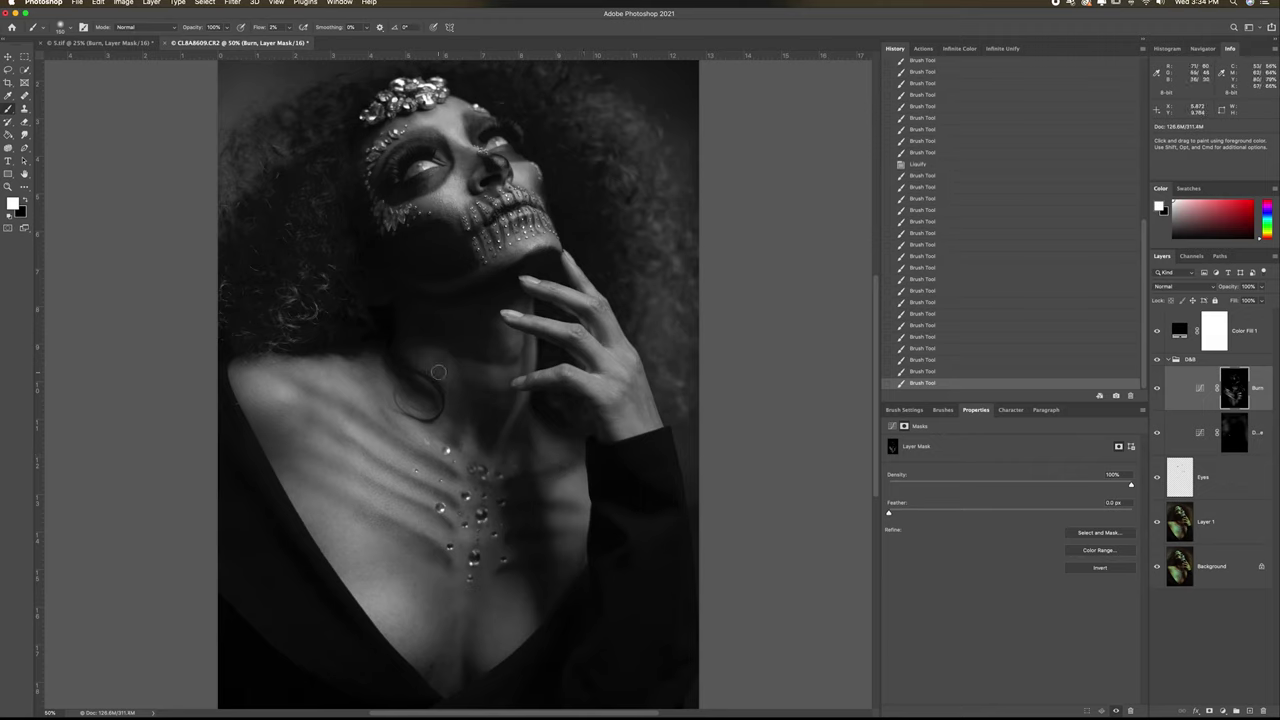
Step: Dodge the jawline, cheek and nose area softly on the Dodge mask
click(1240, 437)
drag(477, 273, 491, 264)
drag(406, 277, 508, 225)
mouse_move(493, 157)
mouse_down()
mouse_move(396, 160)
mouse_move(498, 146)
mouse_move(528, 158)
mouse_up()
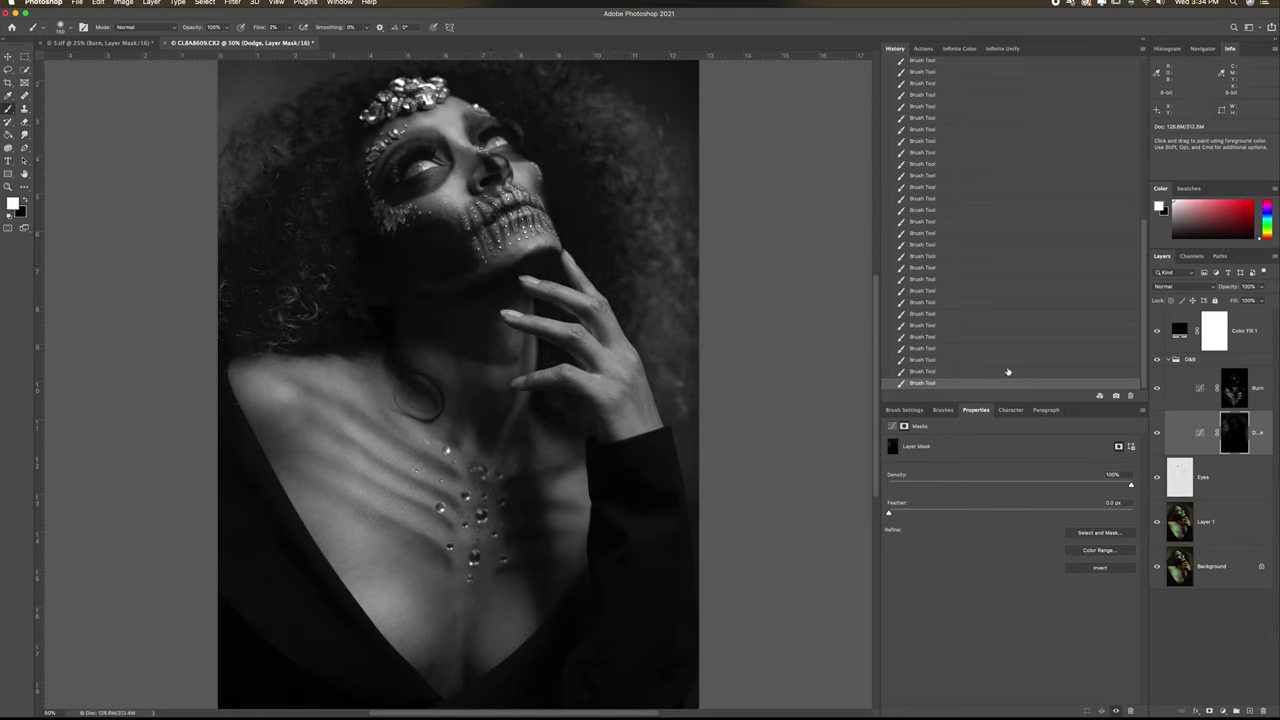
Step: Burn the lower chest beside the gems on the Burn mask and compare the portrait with and without Layer 1
click(1233, 388)
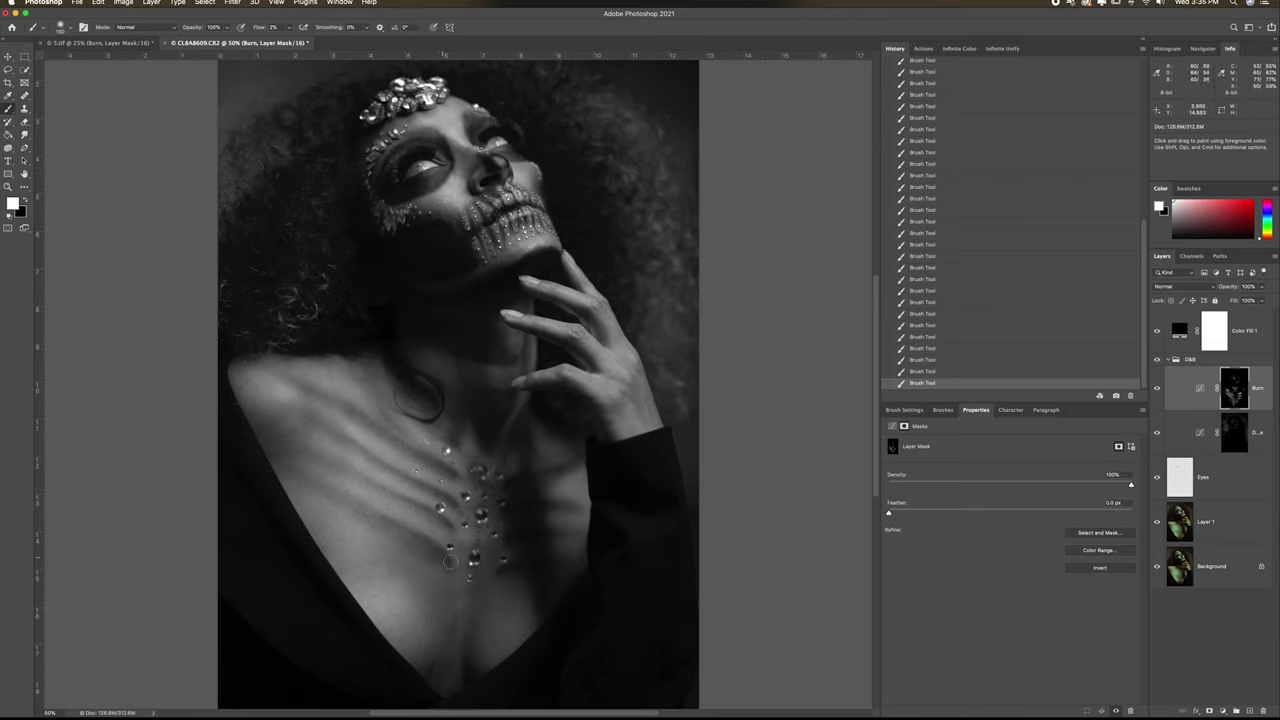
key(super+minus)
key(super+minus)
key(super+minus)
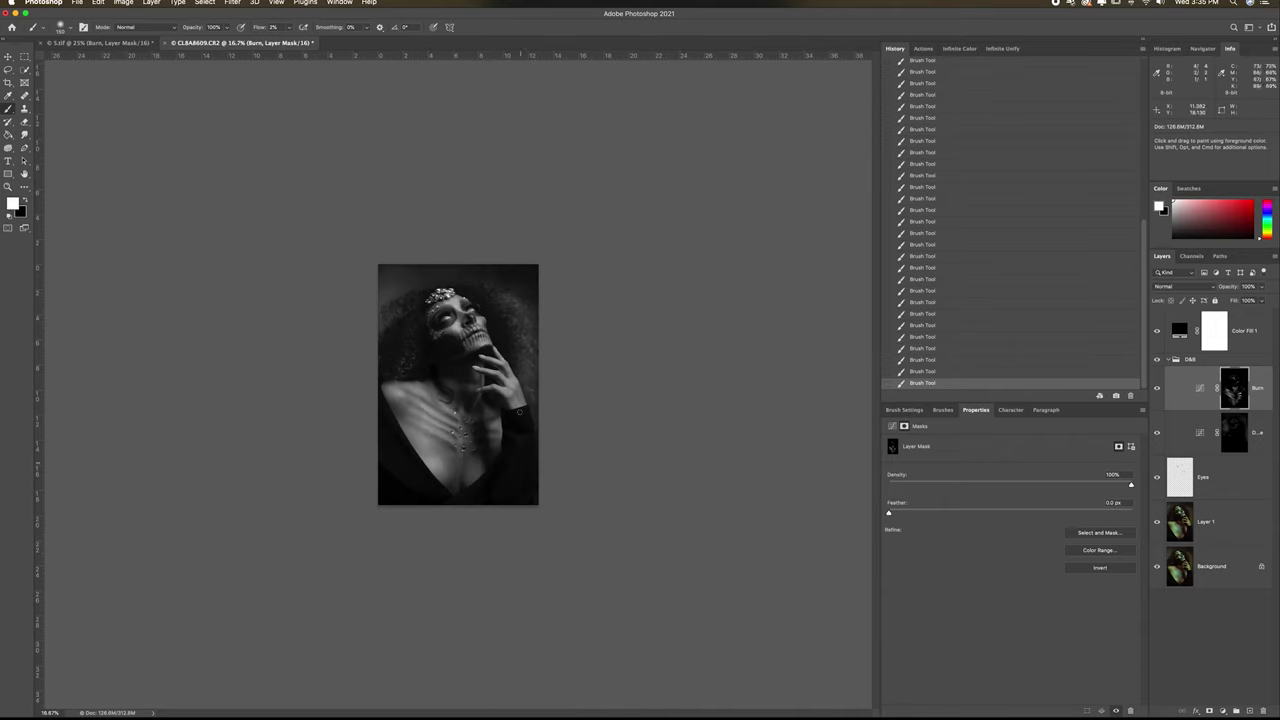
click(1158, 523)
click(1158, 523)
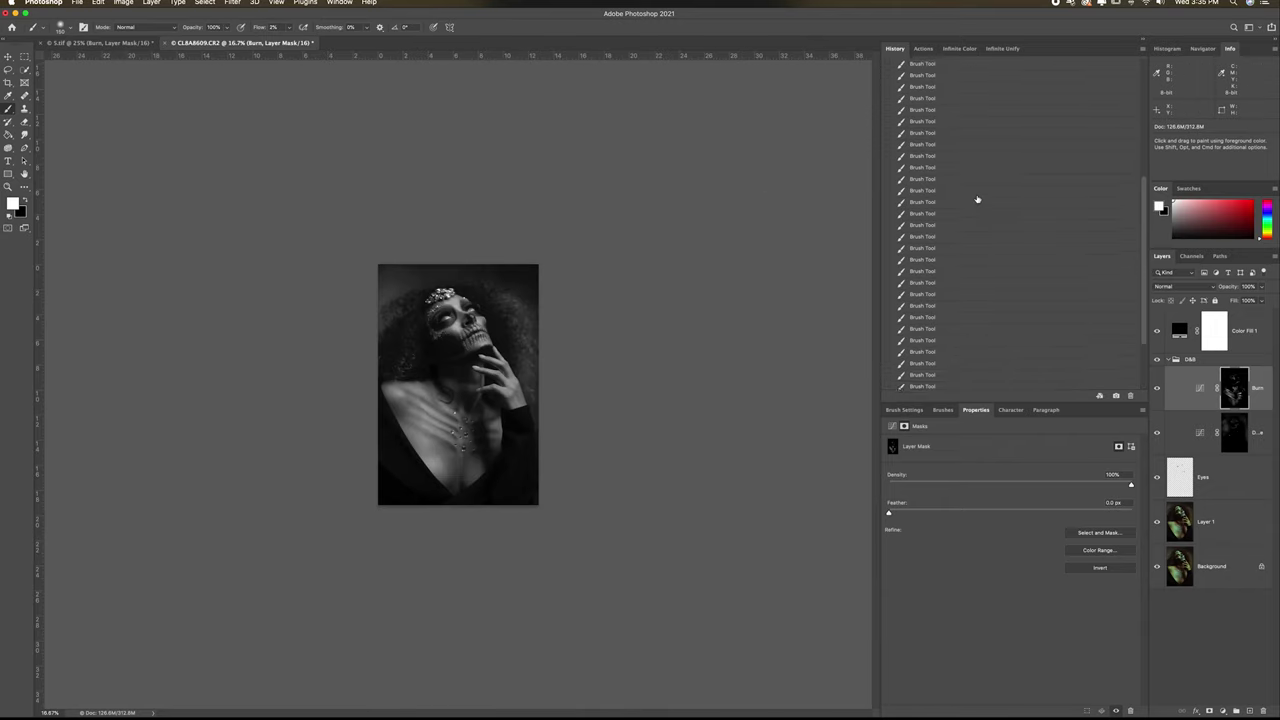
Step: Compare the earliest history state of the portrait with the latest brush state
scroll(978, 199, up, 10)
click(953, 70)
scroll(982, 188, down, 10)
click(964, 382)
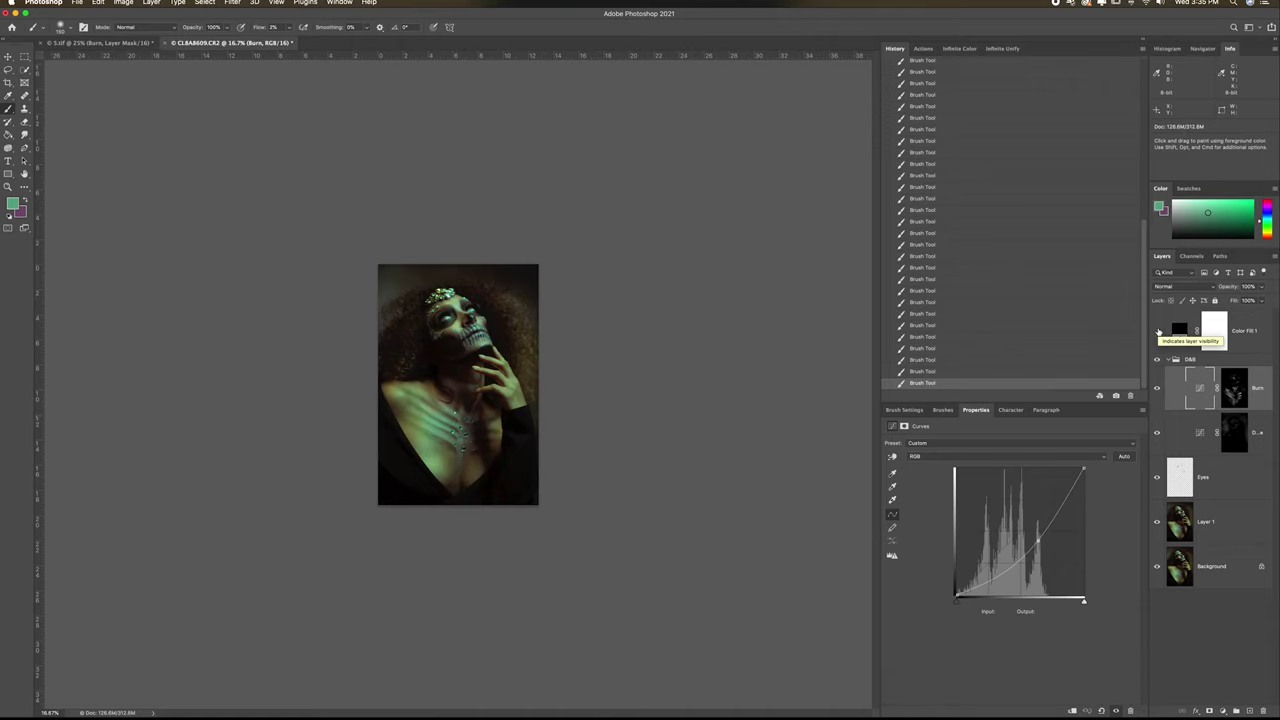
Step: Hide the Color Fill 1 layer and compare the colour portrait with its black-and-white view
key(super+plus)
key(super+plus)
key(super+plus)
drag(495, 450, 547, 451)
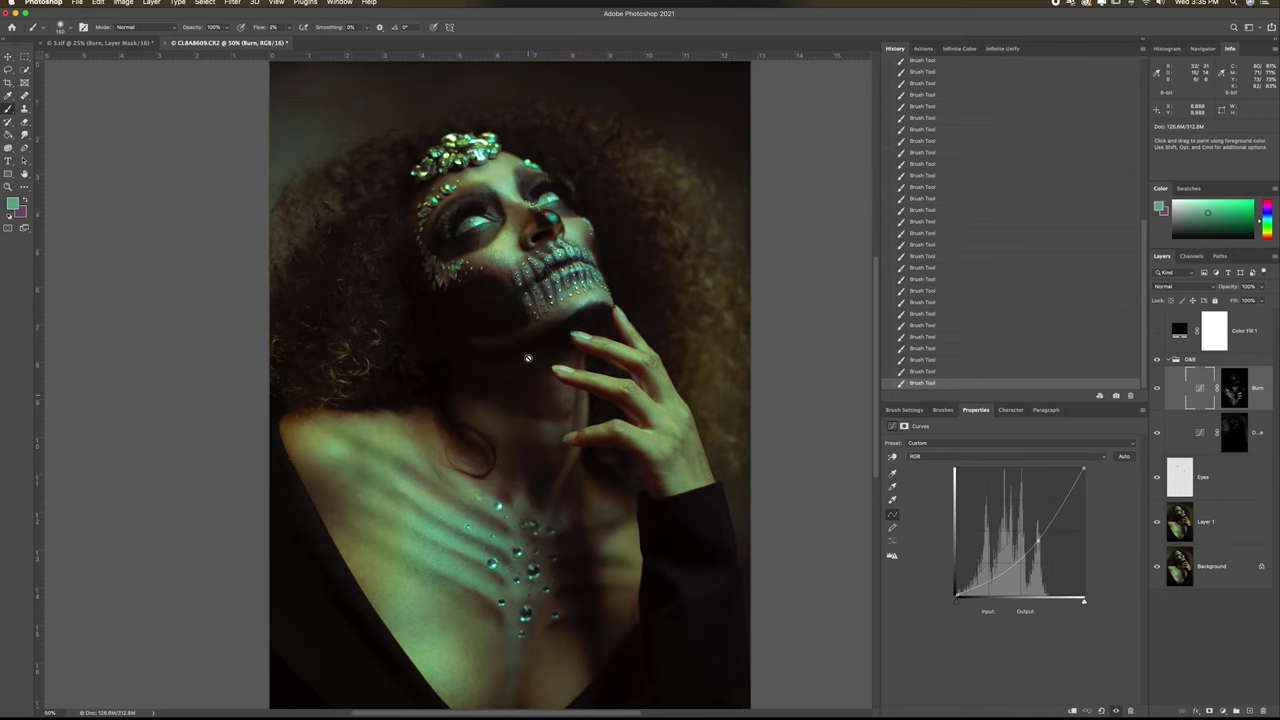
click(1157, 331)
click(1157, 331)
Step: Refine the neck and chest contouring on the Dodge and Burn masks, using a smaller brush beside the chest gems
click(1232, 434)
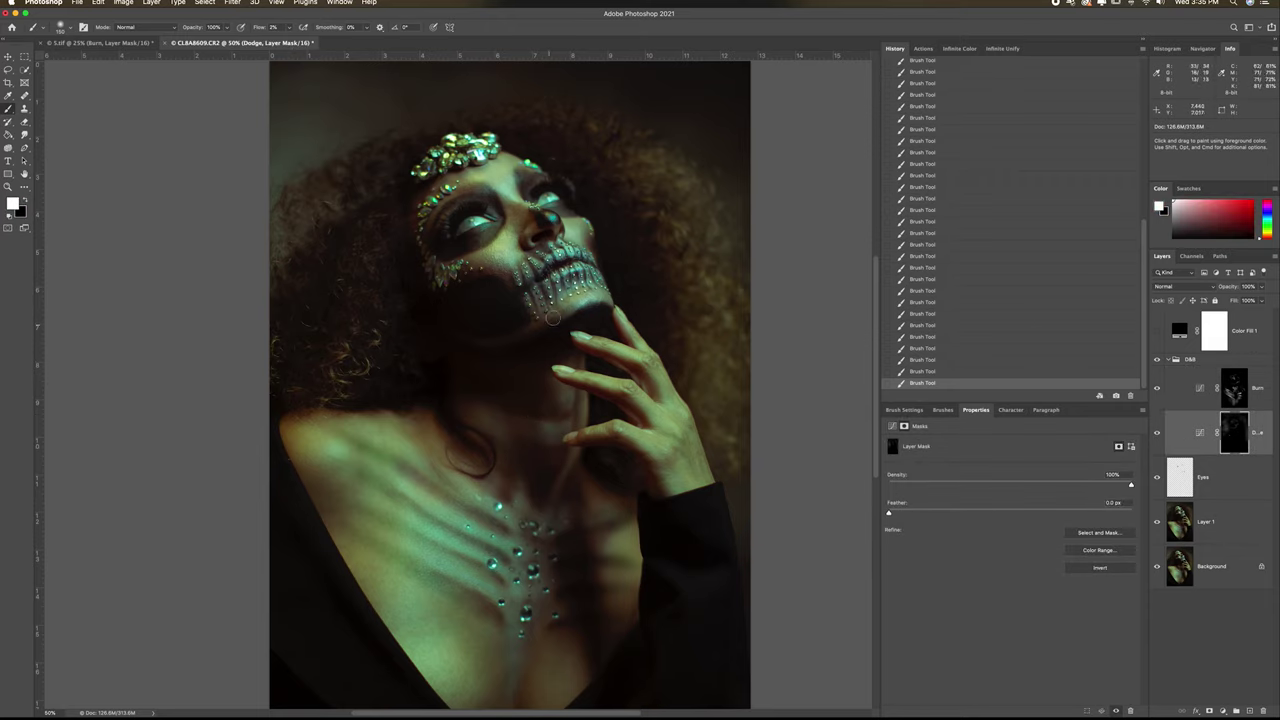
scroll(549, 260, up, 1)
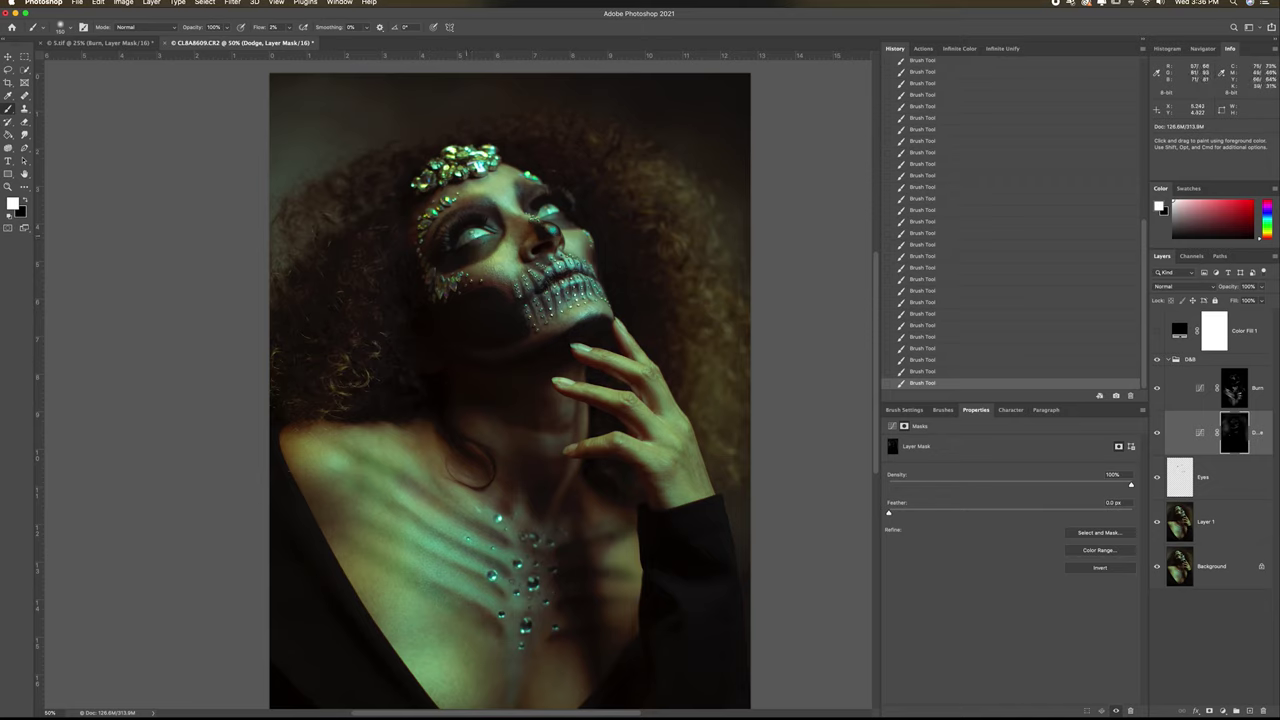
scroll(492, 304, down, 5)
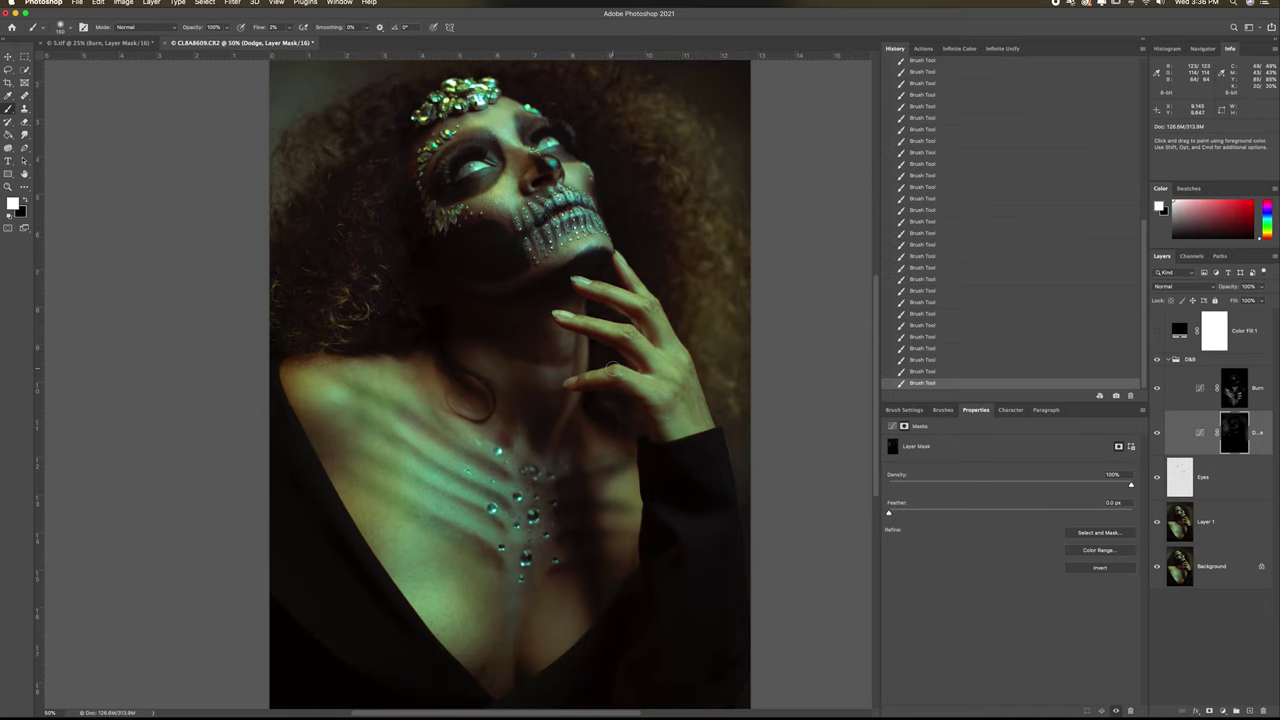
click(1208, 521)
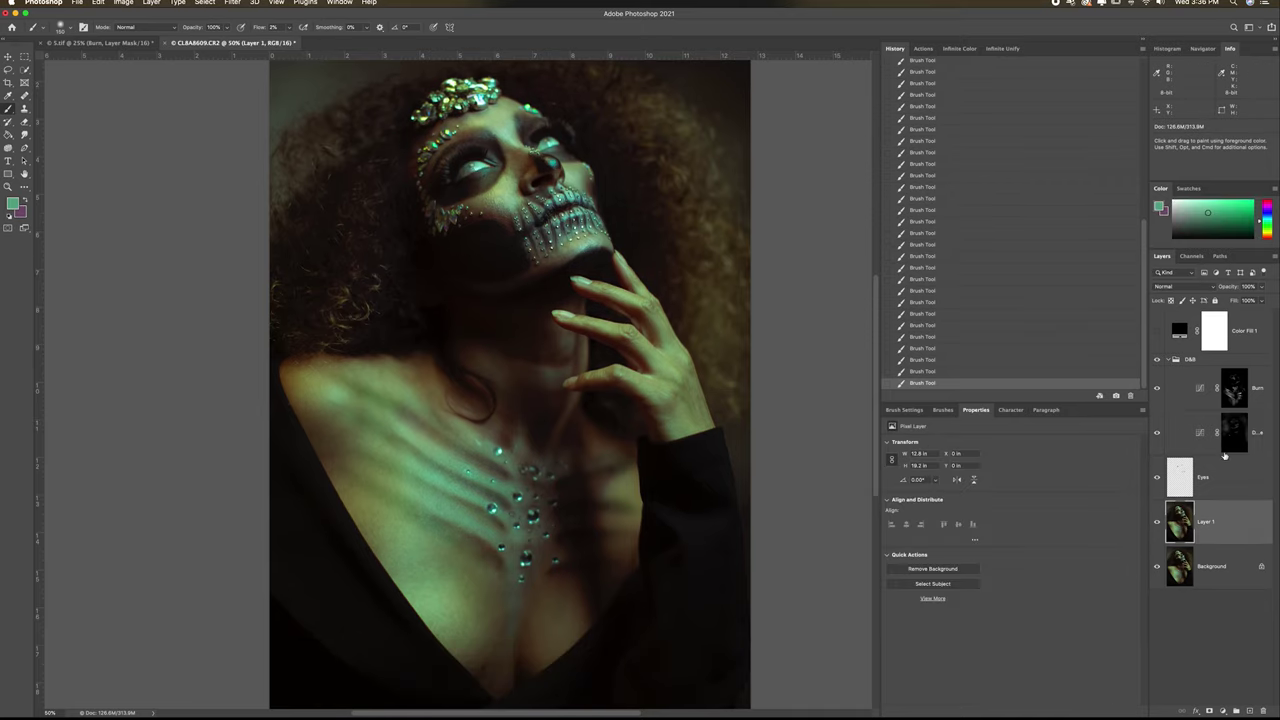
click(1157, 332)
click(1233, 388)
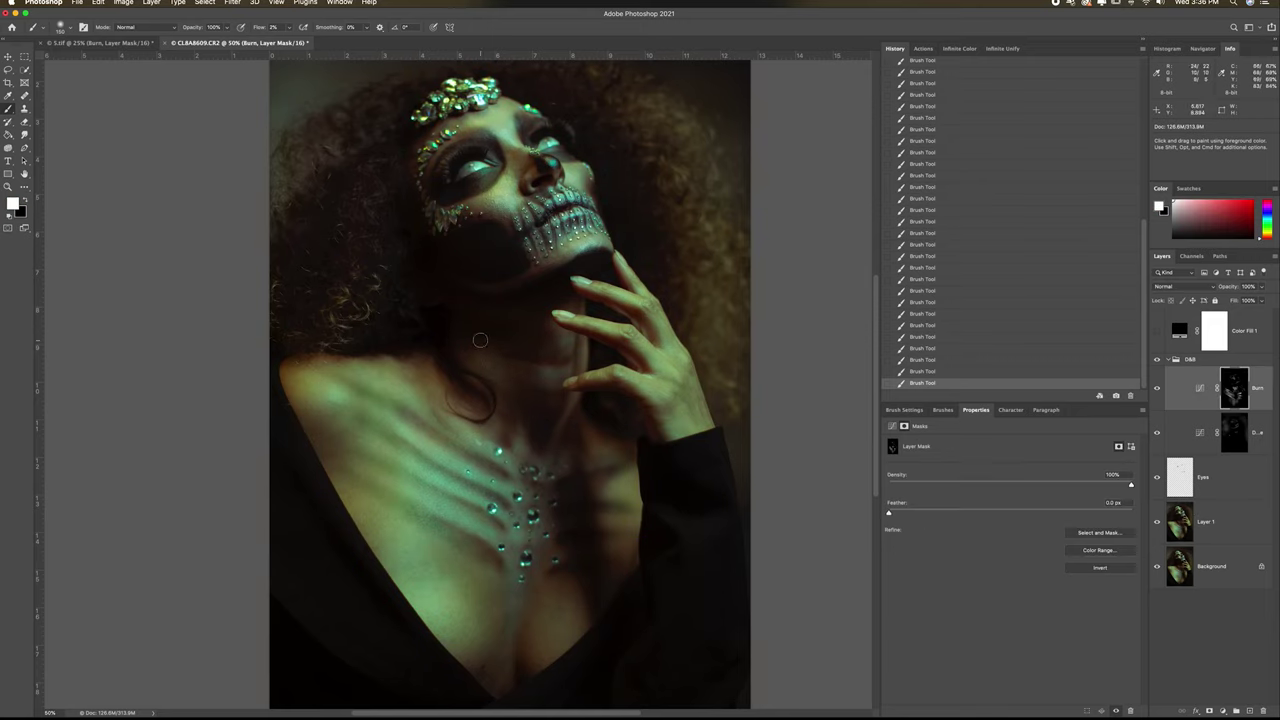
scroll(568, 464, right, 2)
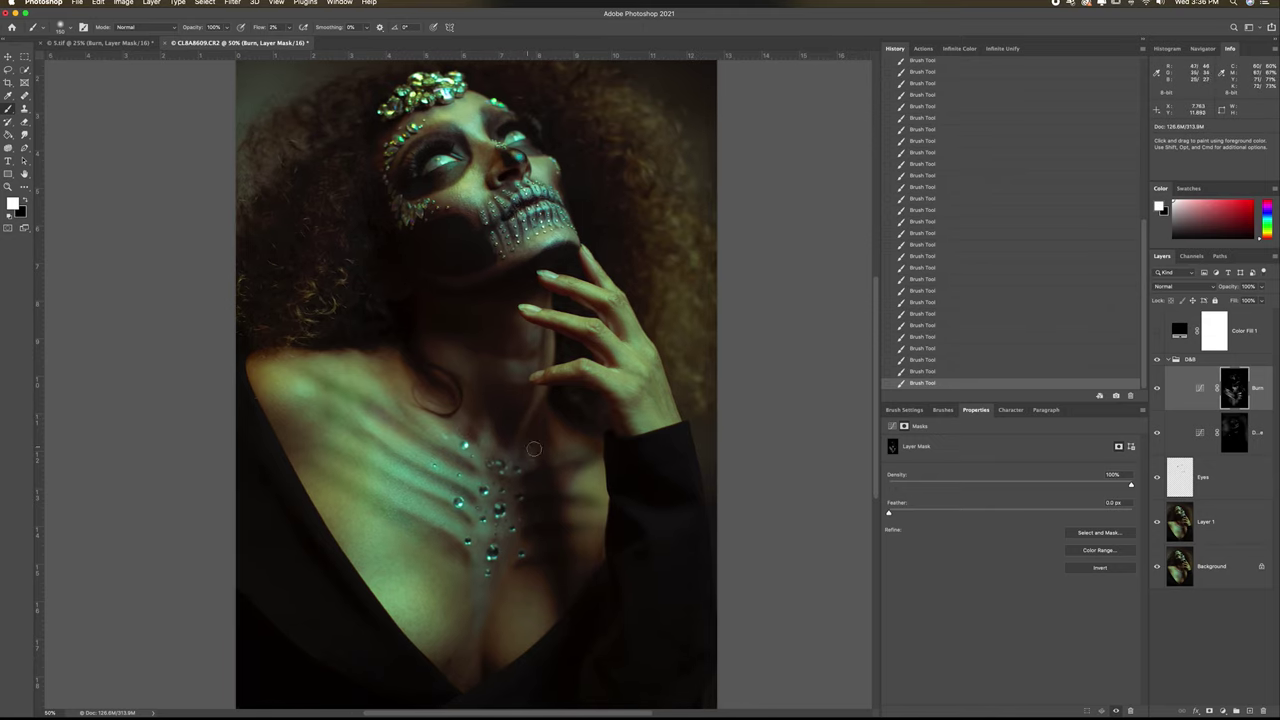
key(alt+bracketleft)
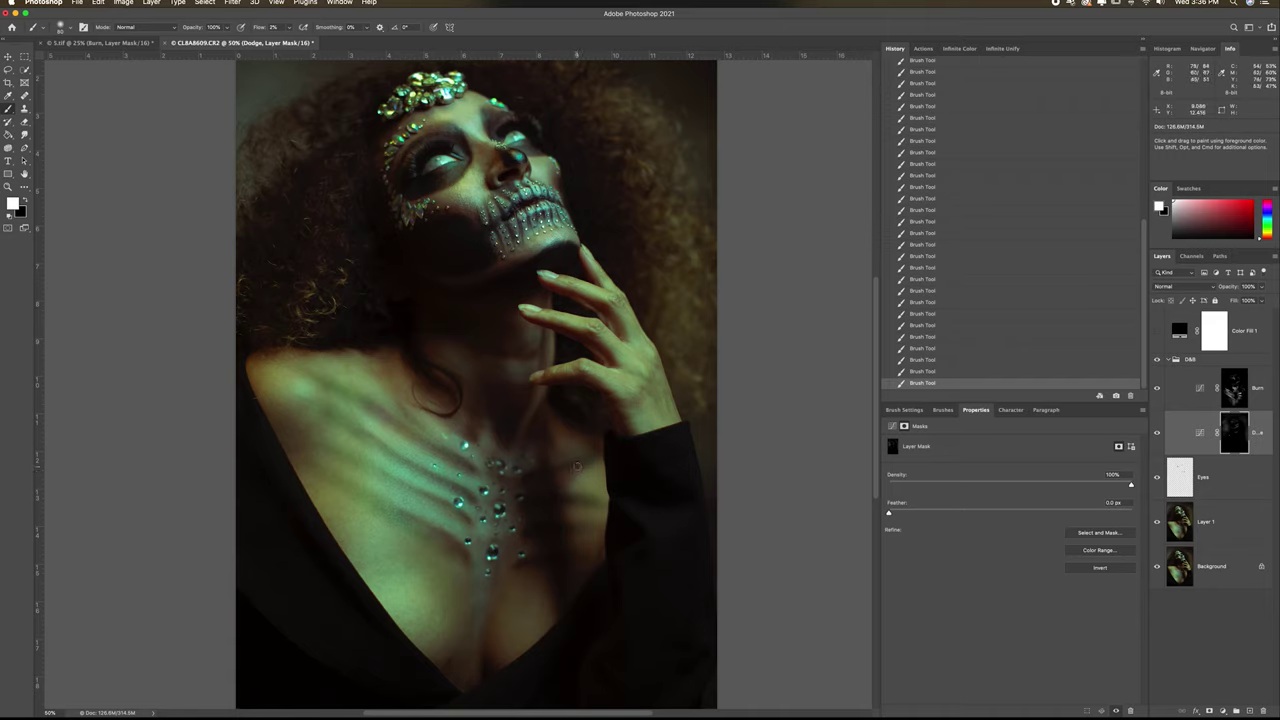
Step: Compare the whole portrait with and without Layer 1 and between the earliest and latest history states
key(super+minus)
key(super+minus)
key(super+minus)
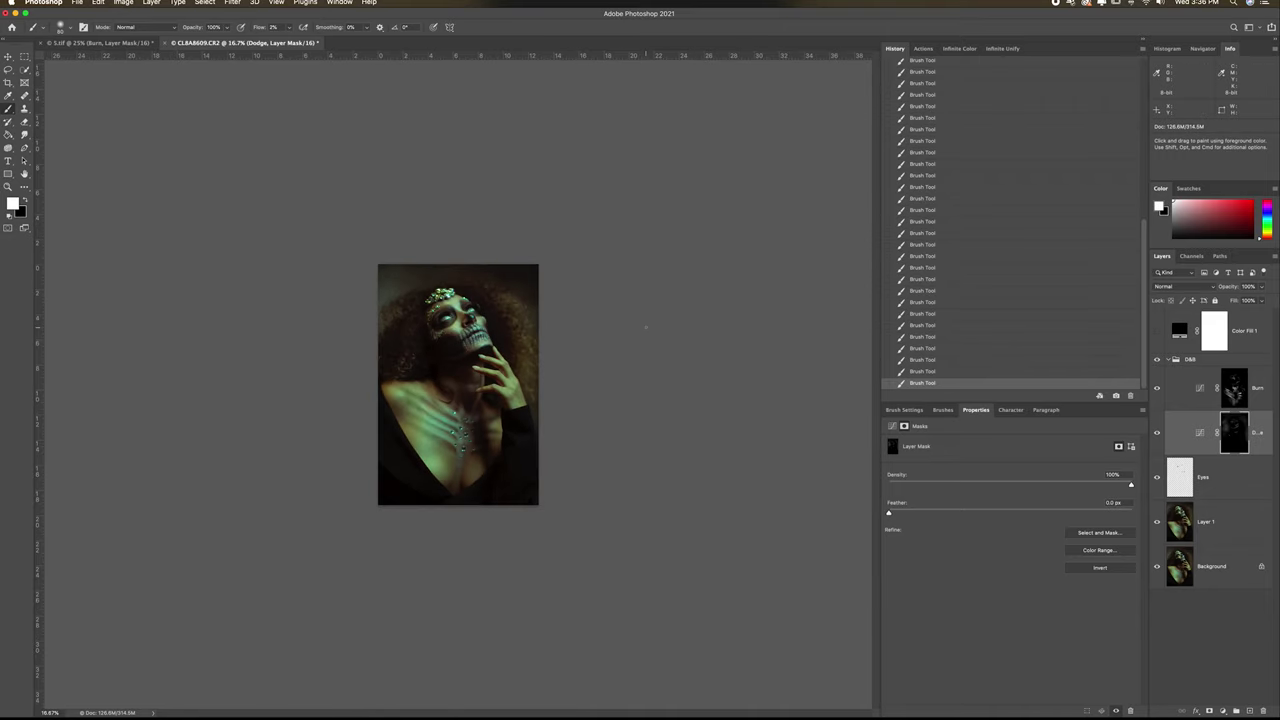
scroll(962, 222, up, 10)
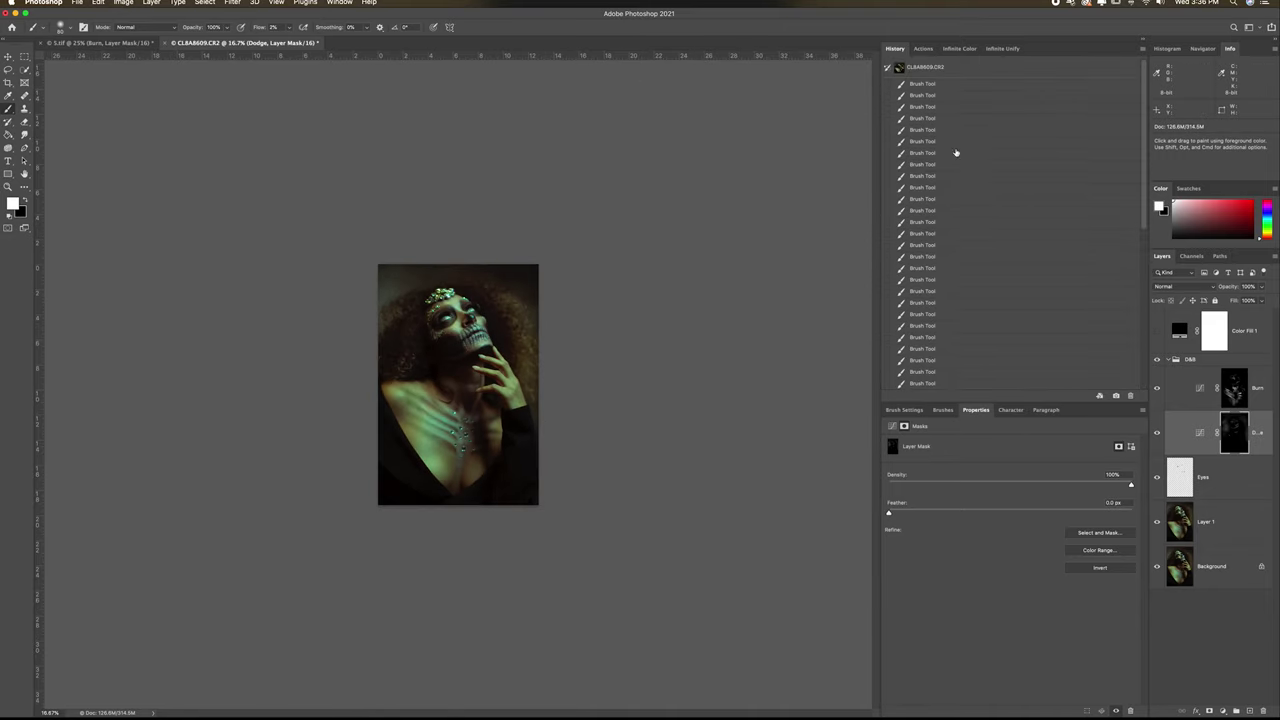
click(1158, 523)
click(1158, 522)
click(935, 66)
scroll(965, 237, down, 5)
click(950, 384)
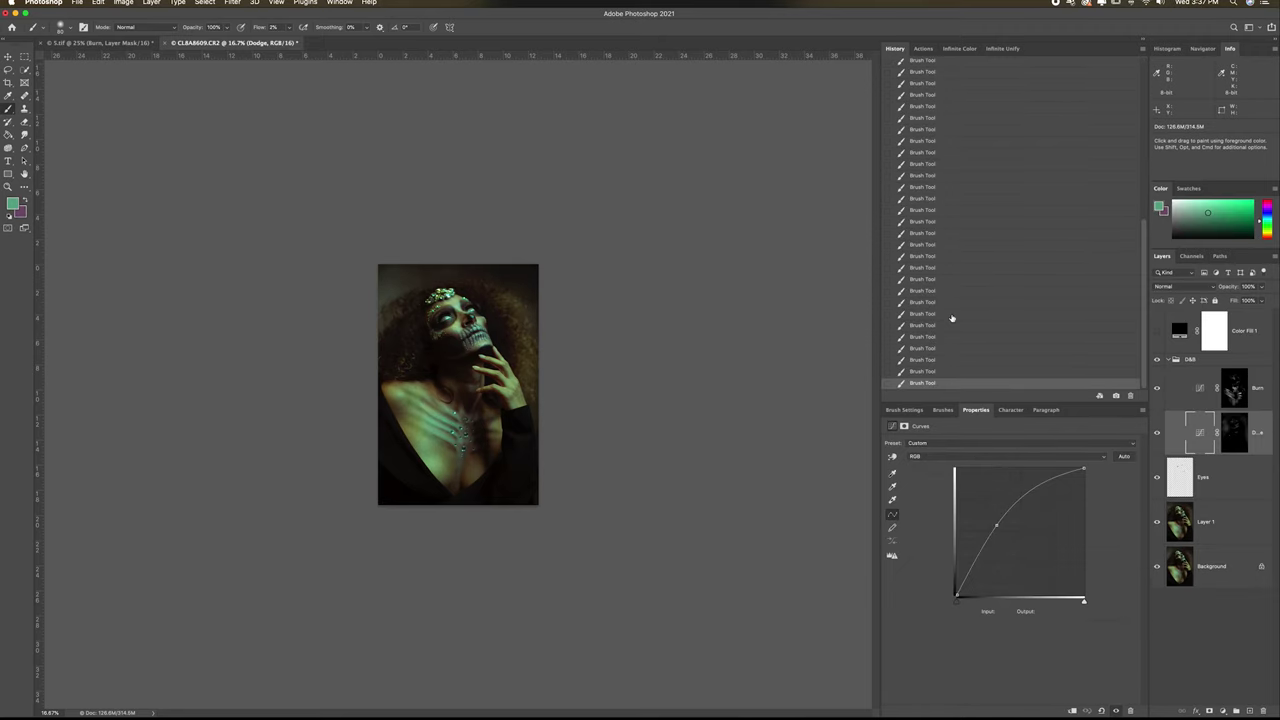
Step: Dodge the neck softly on the Dodge mask, undoing and redoing the last stroke to judge it
key(super+plus)
key(super+plus)
key(super+plus)
key(super+plus)
click(1236, 435)
key(bracketright)
key(bracketright)
key(bracketright)
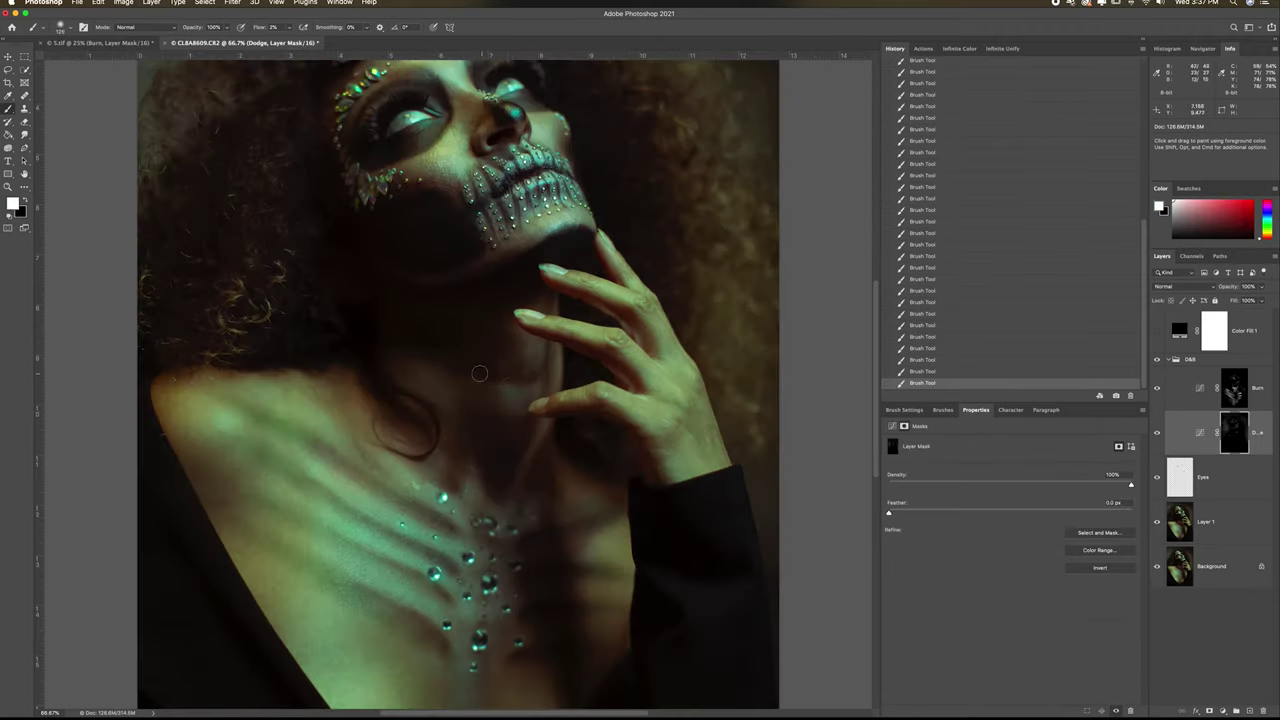
key(super+z)
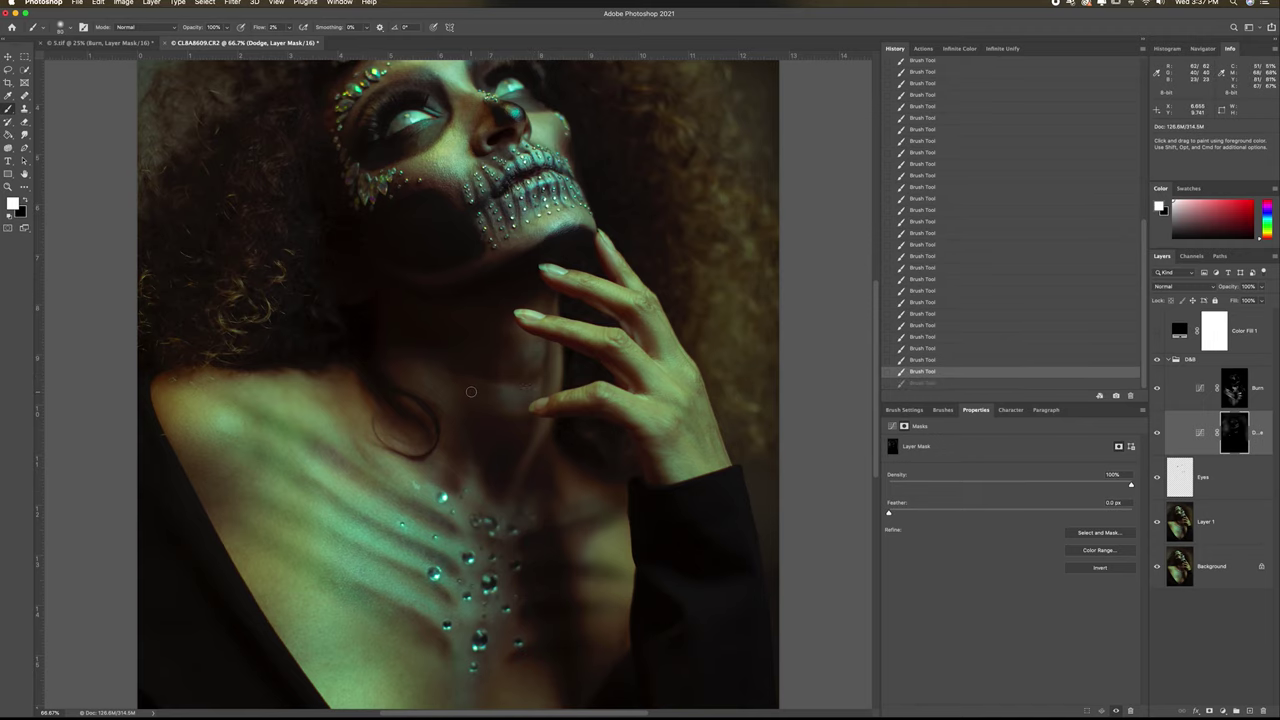
key(shift+super+z)
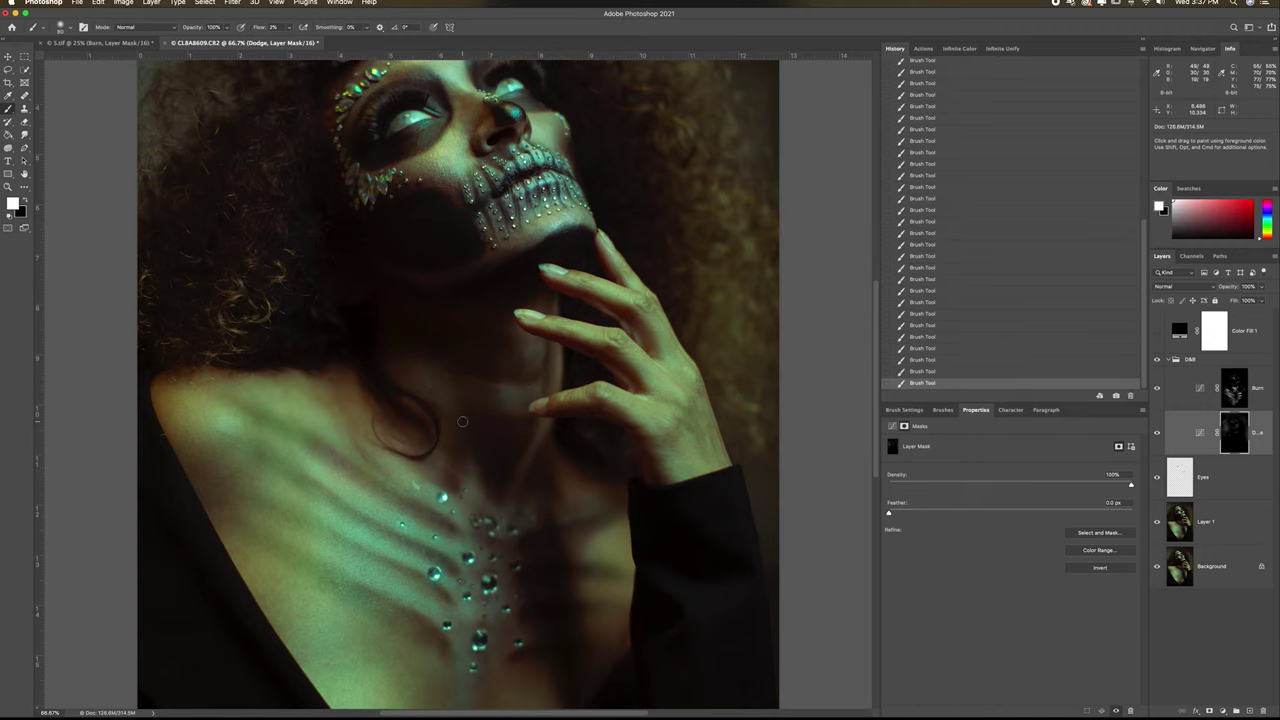
Step: Open 1.tif, tile it beside the portrait as a reference, and inspect its Exposure and Color Balance layers
key(super+minus)
key(super+minus)
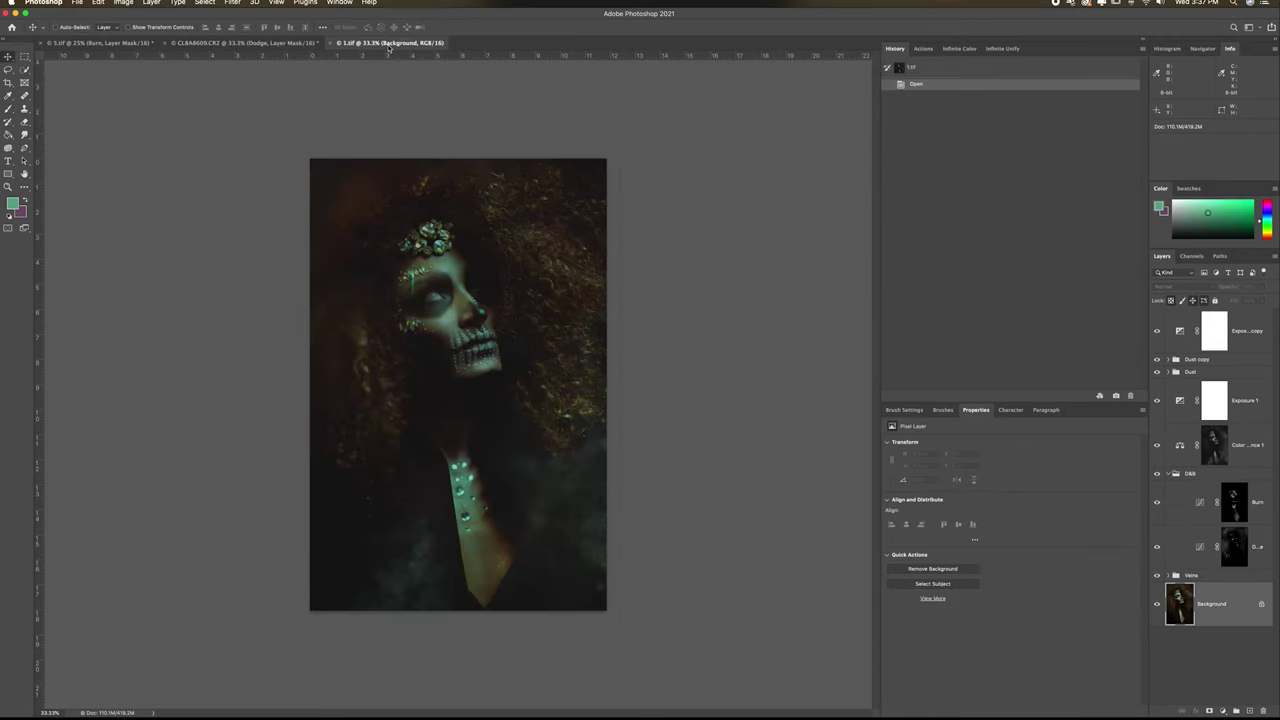
drag(390, 43, 30, 200)
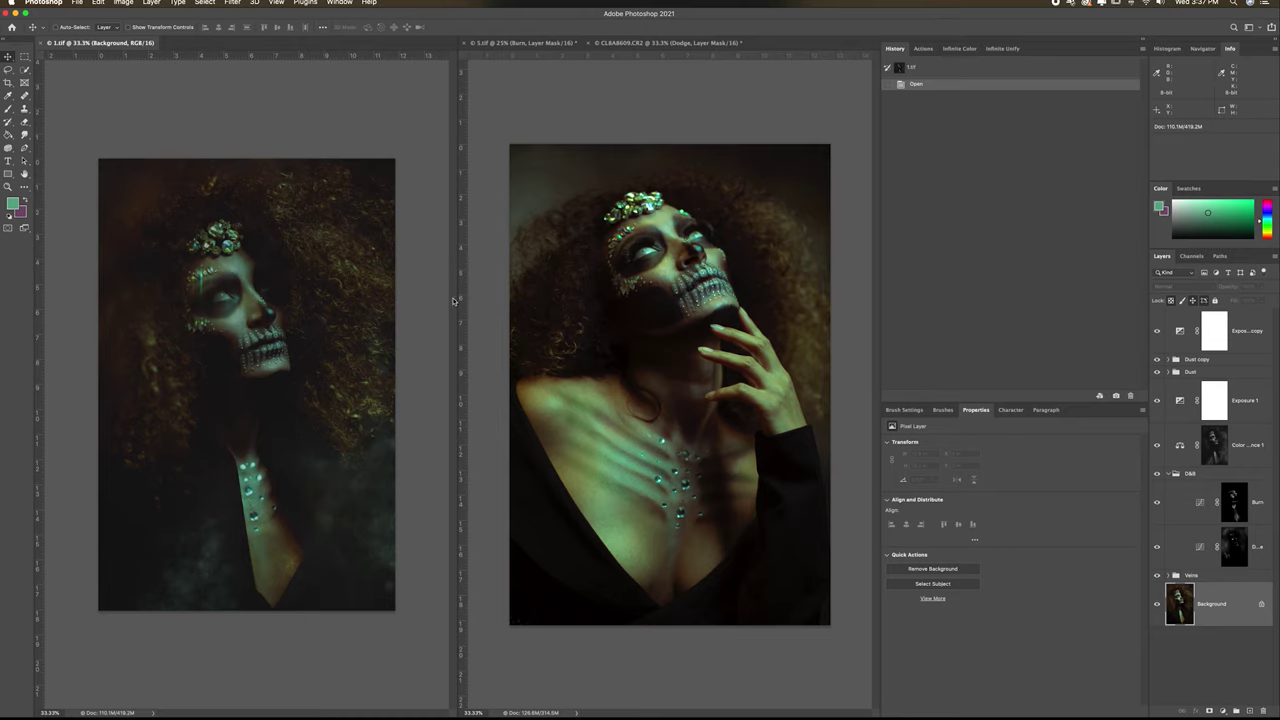
click(1214, 331)
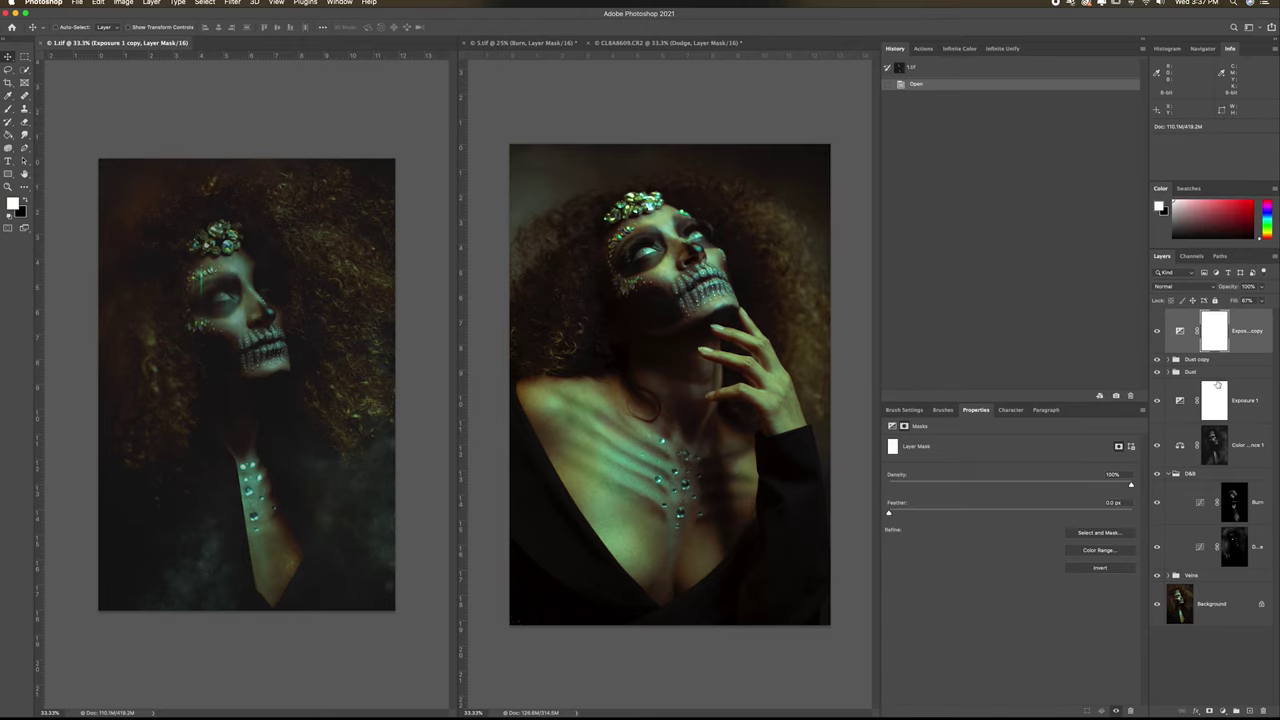
click(1217, 451)
Step: Add a Color Balance adjustment layer above the Eyes layer in CL8A8609.CR2 and narrow the reference view
click(816, 289)
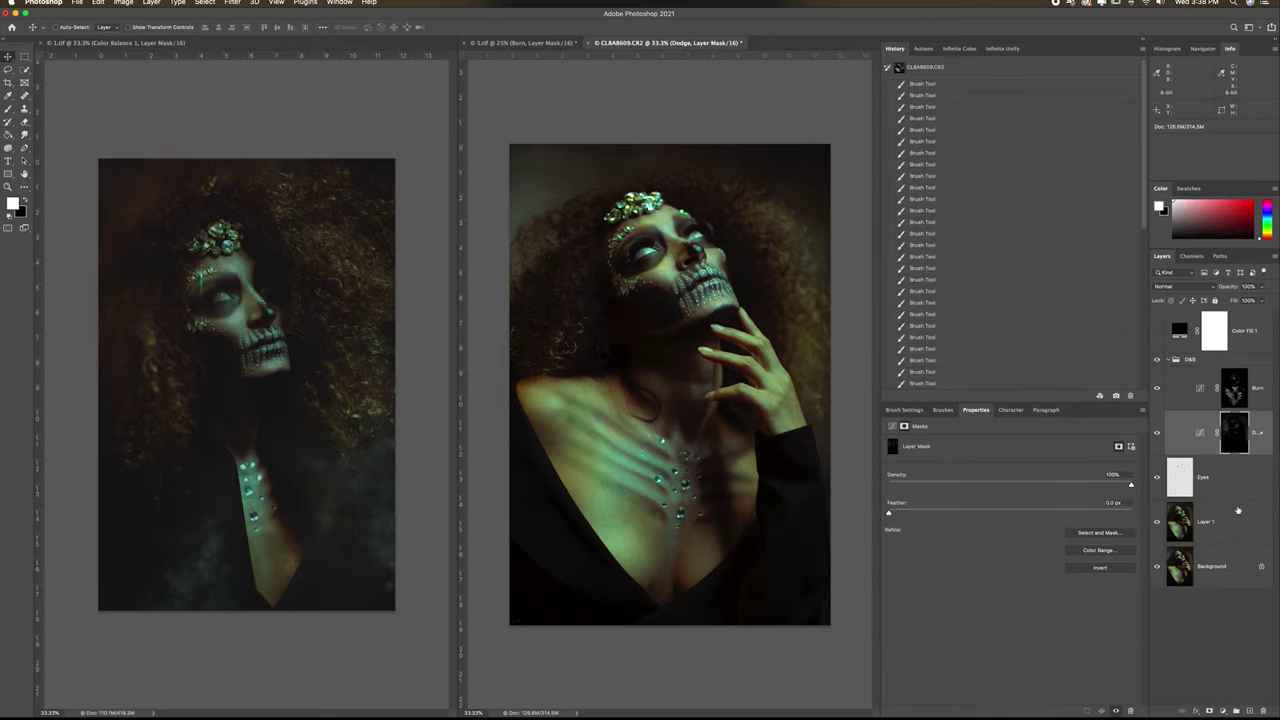
click(1238, 480)
click(1226, 710)
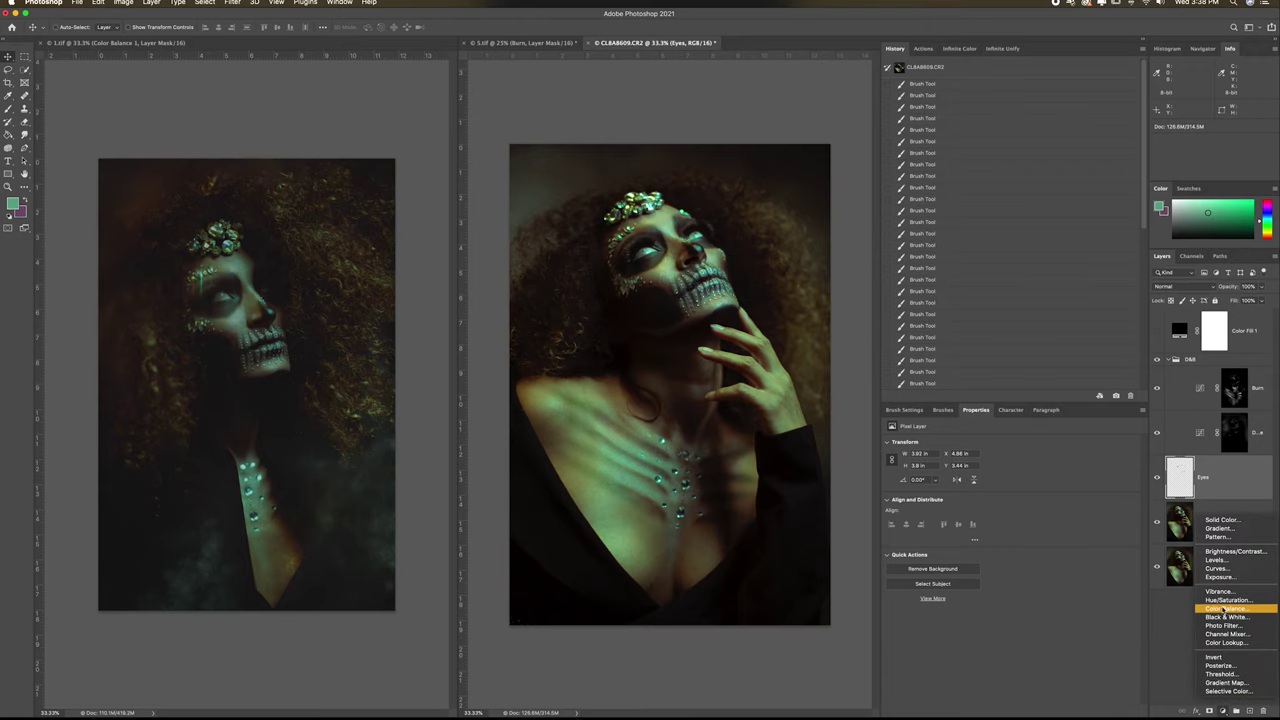
click(1224, 608)
drag(458, 378, 298, 378)
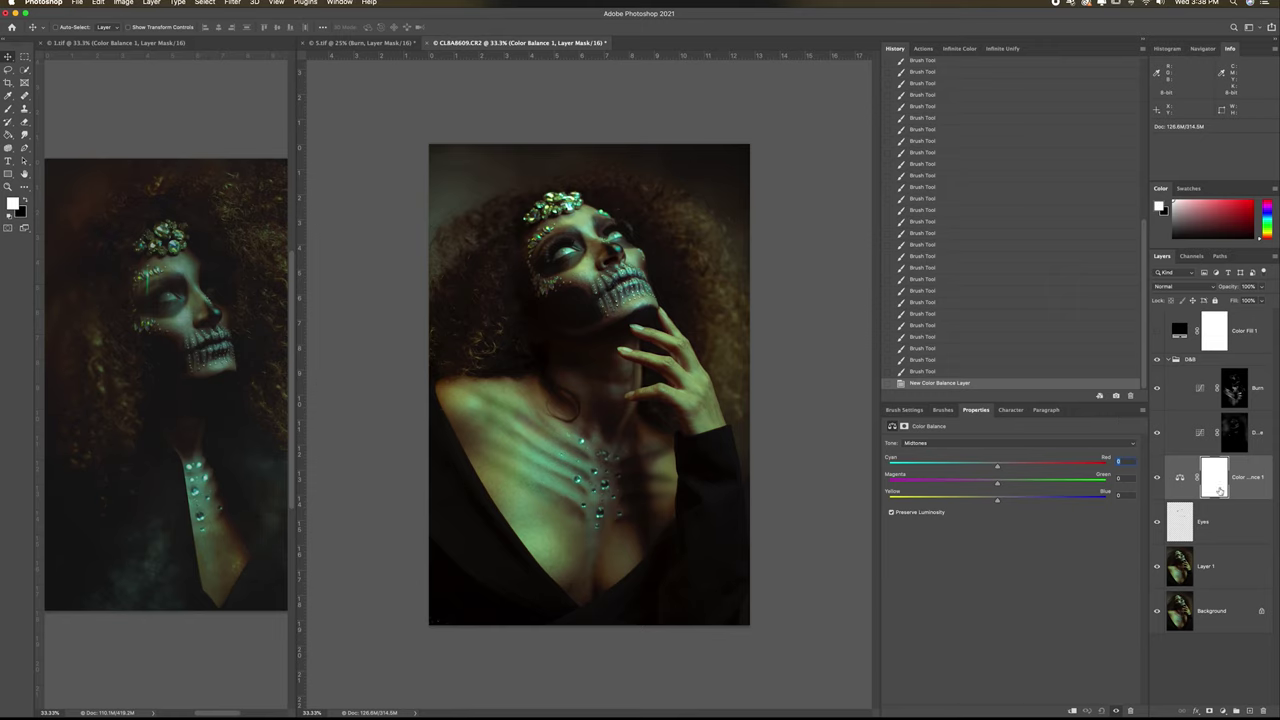
Step: Apply the merged RGB image to the Color Balance mask with Multiply blending at 100% opacity
click(123, 3)
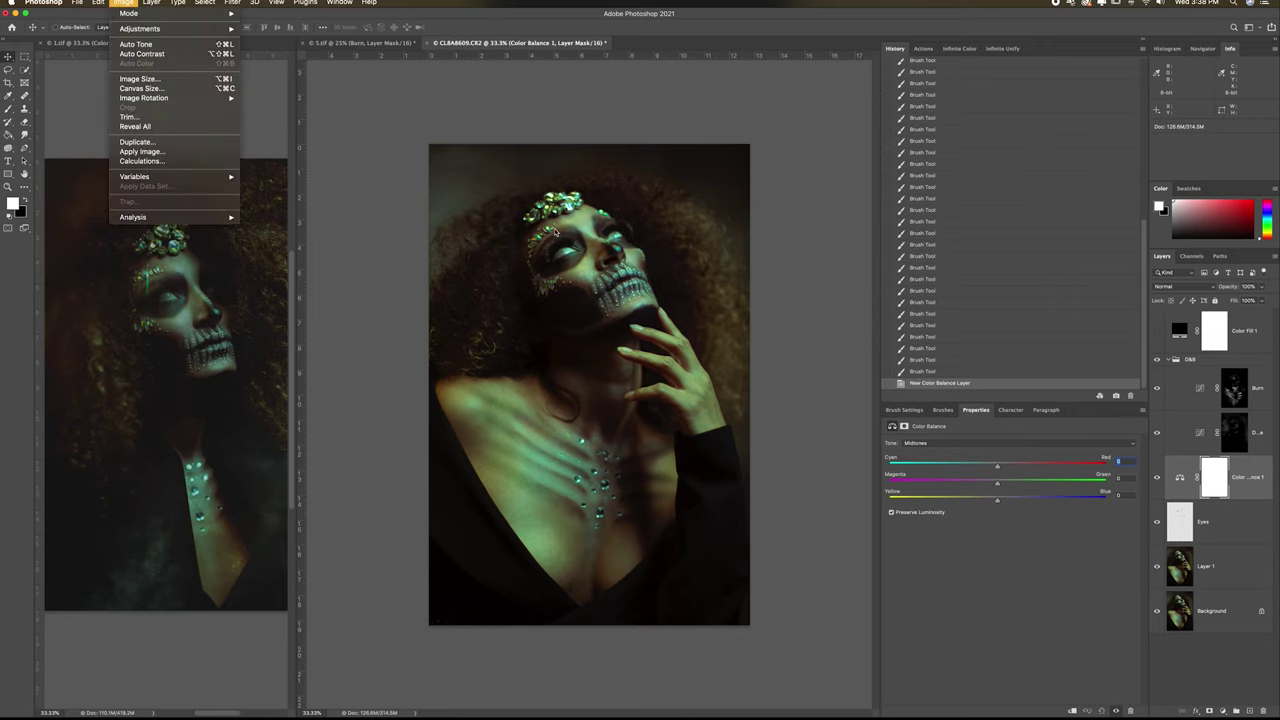
click(140, 79)
click(645, 396)
click(123, 3)
click(140, 152)
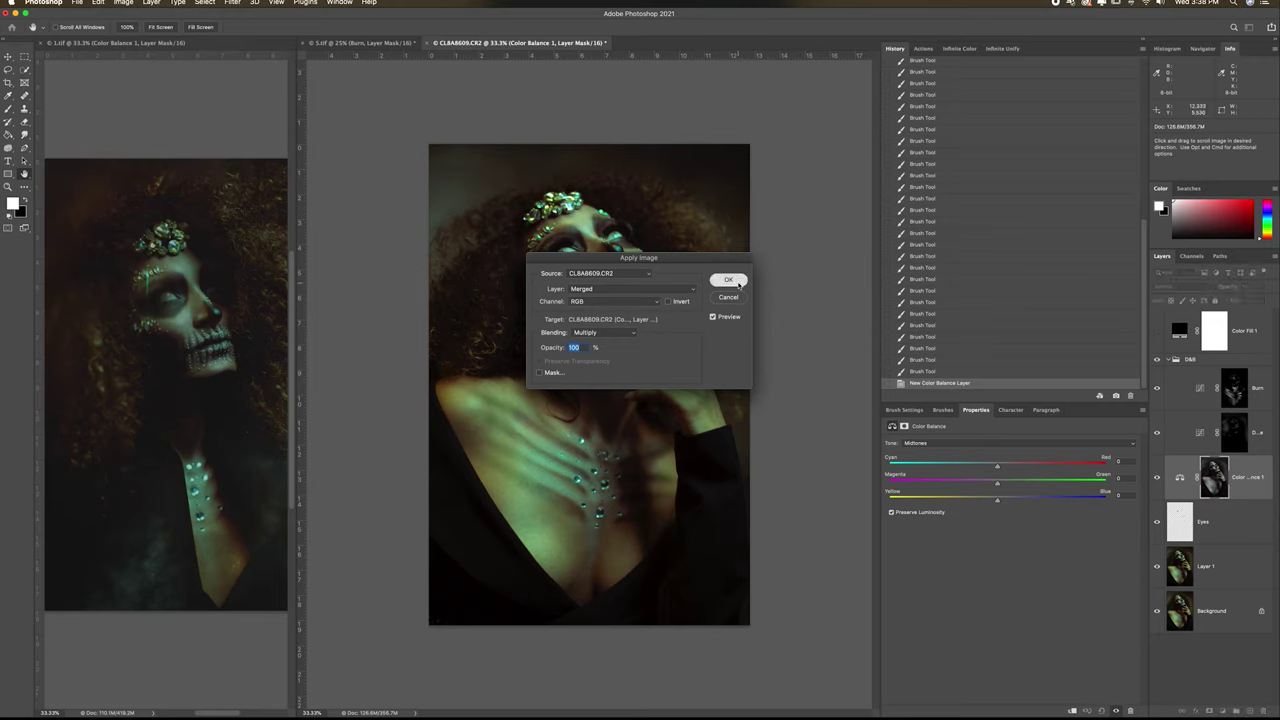
click(738, 284)
Step: Shift the Color Balance highlights toward cyan and blue, and the shadows toward red and yellow
click(915, 443)
click(915, 456)
drag(997, 466, 936, 466)
drag(997, 499, 1040, 500)
click(987, 444)
click(985, 424)
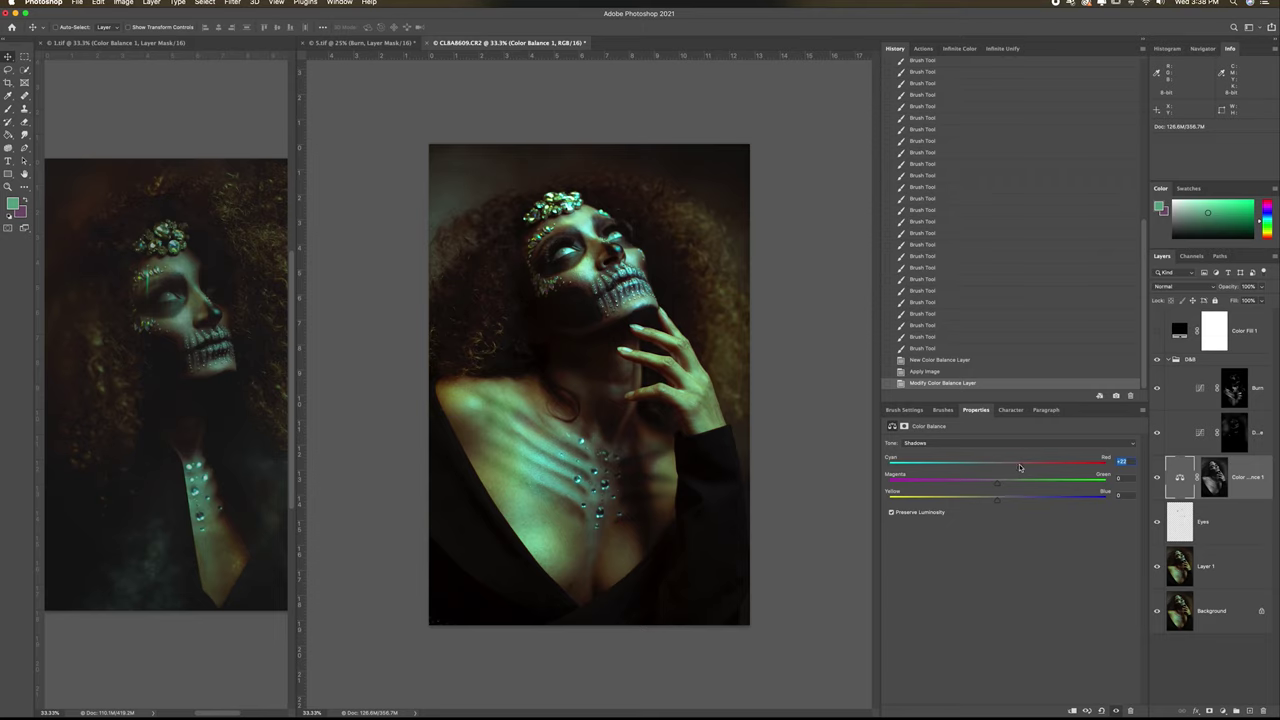
drag(1009, 467, 1011, 466)
drag(997, 499, 981, 502)
Step: Check the shadow settings of the Color Balance layer in 1.tif and return to the portrait's Color Balance layer
click(238, 394)
click(1179, 447)
click(973, 444)
click(970, 437)
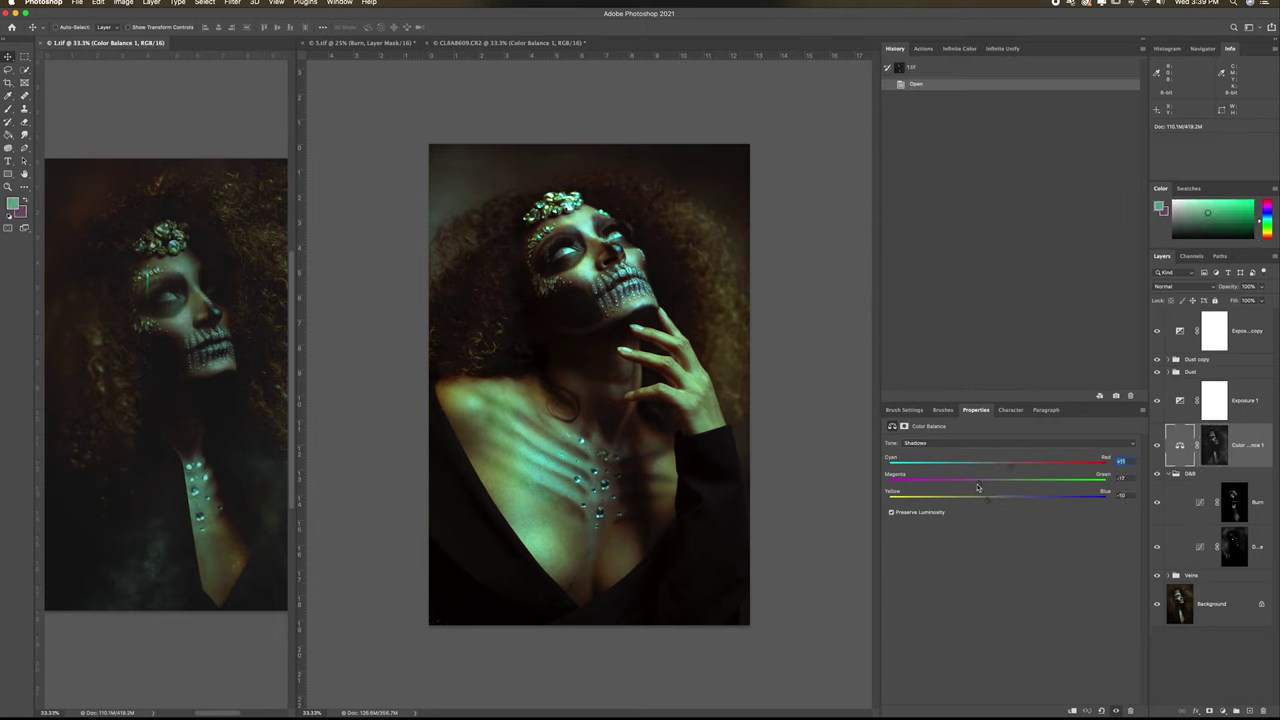
click(521, 47)
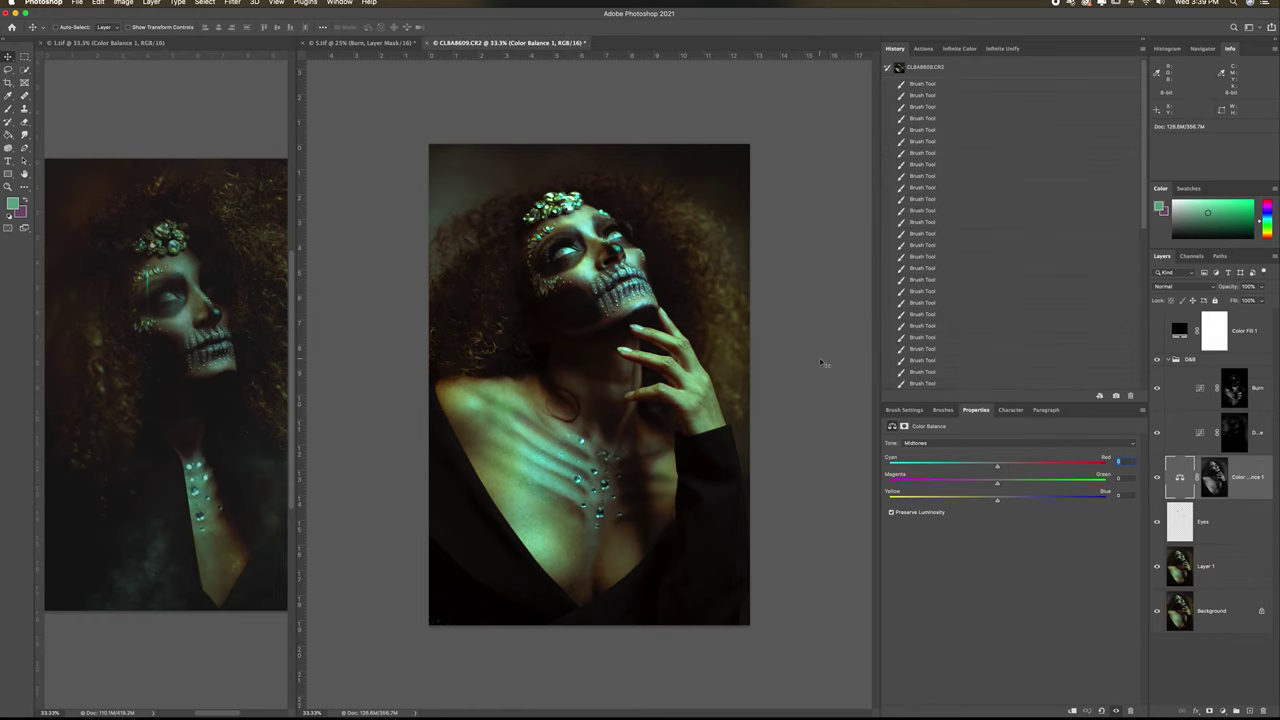
drag(982, 487, 980, 487)
click(1252, 480)
Step: Add a Hue/Saturation adjustment layer above the Dodge layer and clip it to that layer
key(super+plus)
key(super+plus)
key(super+plus)
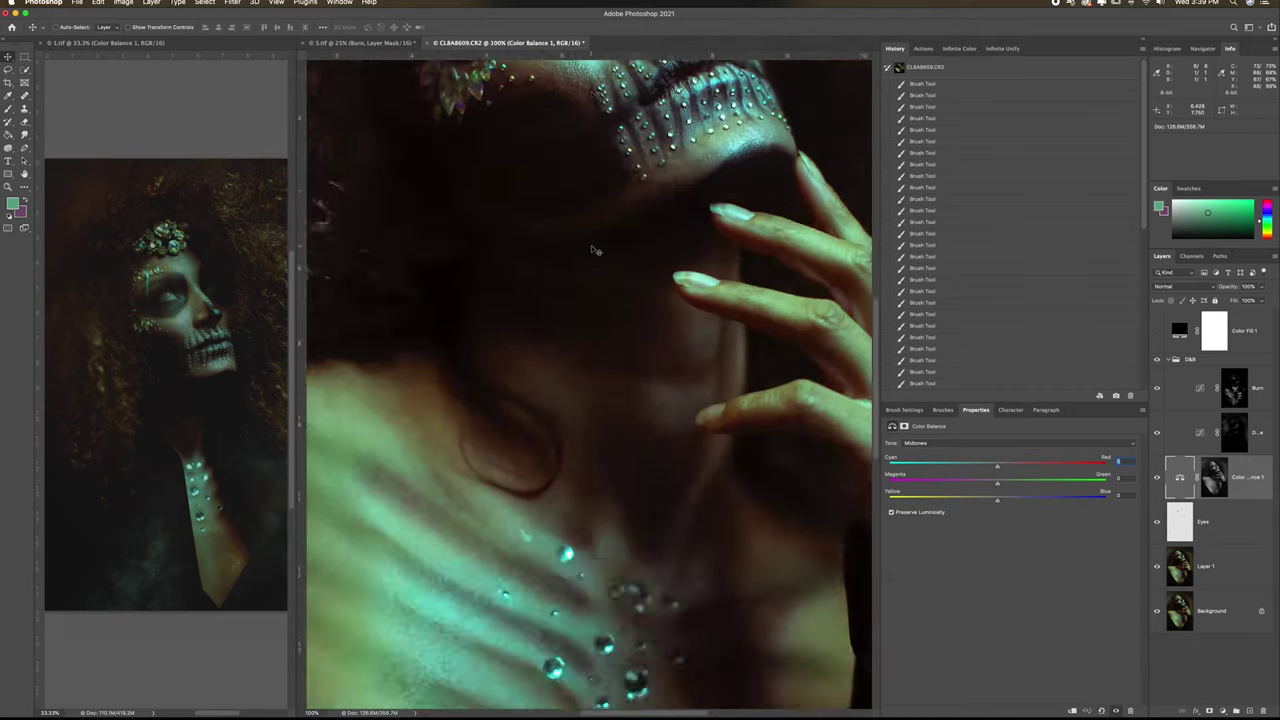
scroll(594, 249, up, 5)
click(1240, 432)
click(1222, 711)
click(1230, 600)
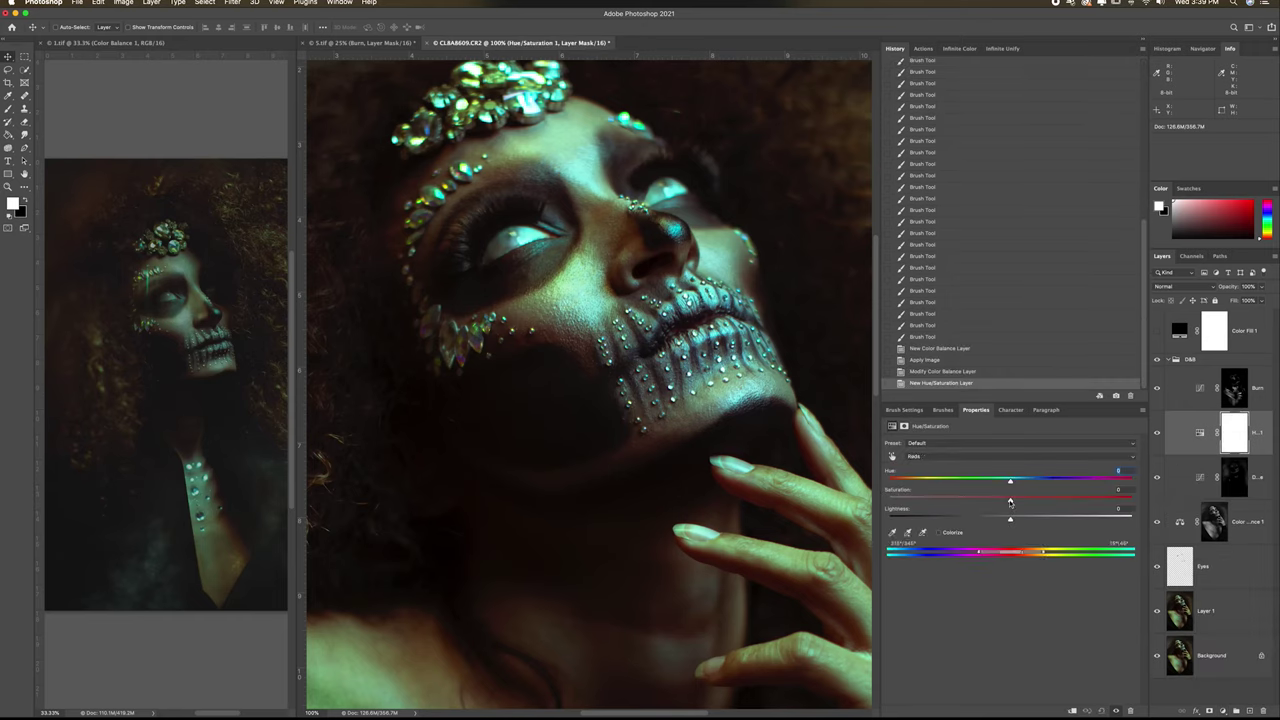
alt+click(1258, 453)
Step: Set the clipped Hue/Saturation layer's lightness to +13 and saturation to -100, and compare the portrait with and without it
drag(1010, 499, 1027, 520)
drag(930, 500, 854, 497)
key(super+minus)
key(super+minus)
key(super+minus)
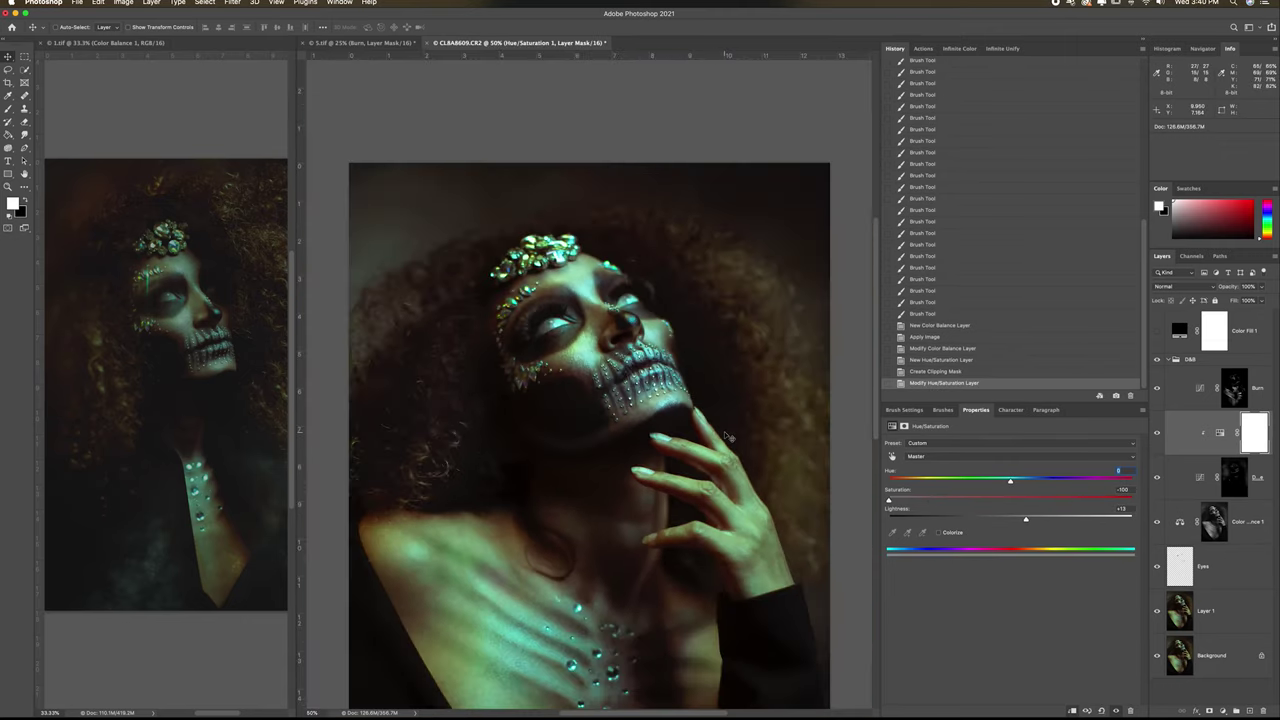
click(1157, 433)
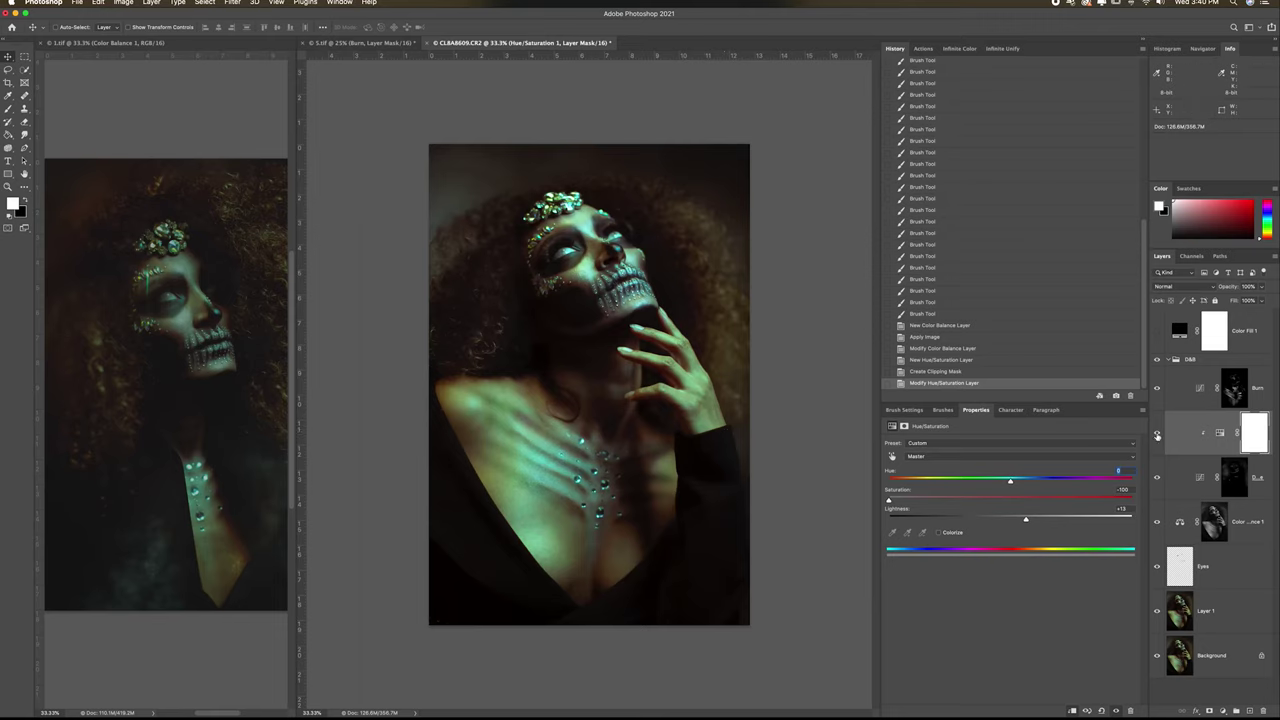
click(1157, 434)
click(1158, 434)
Step: Inspect the face up close and set the Hue/Saturation layer's master saturation to -76
key(super+plus)
key(super+plus)
key(super+plus)
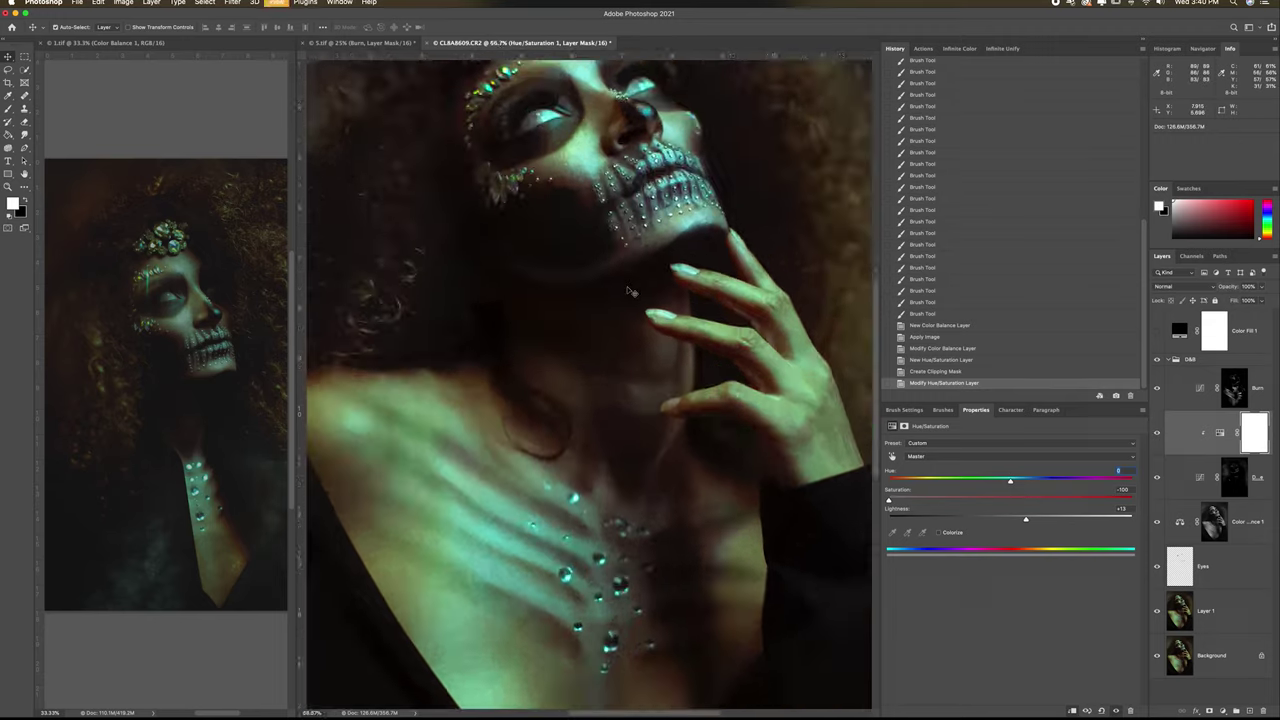
drag(631, 289, 619, 519)
drag(650, 370, 696, 397)
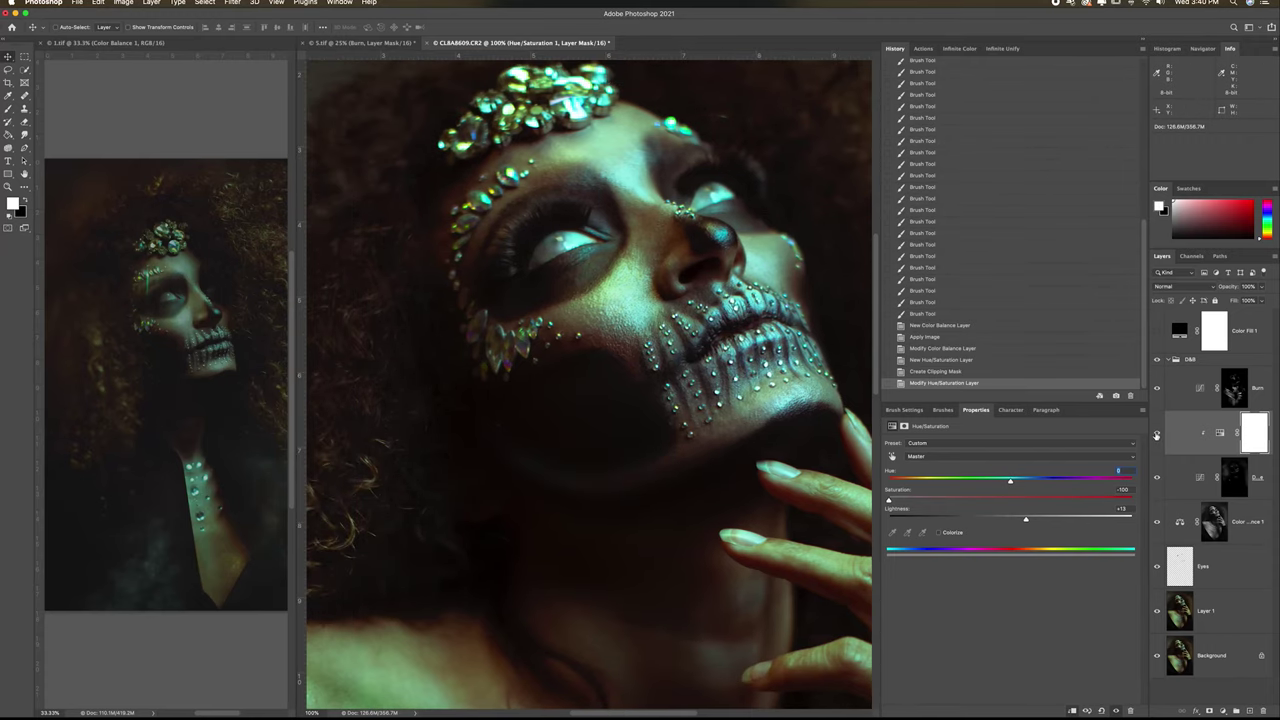
drag(889, 500, 917, 500)
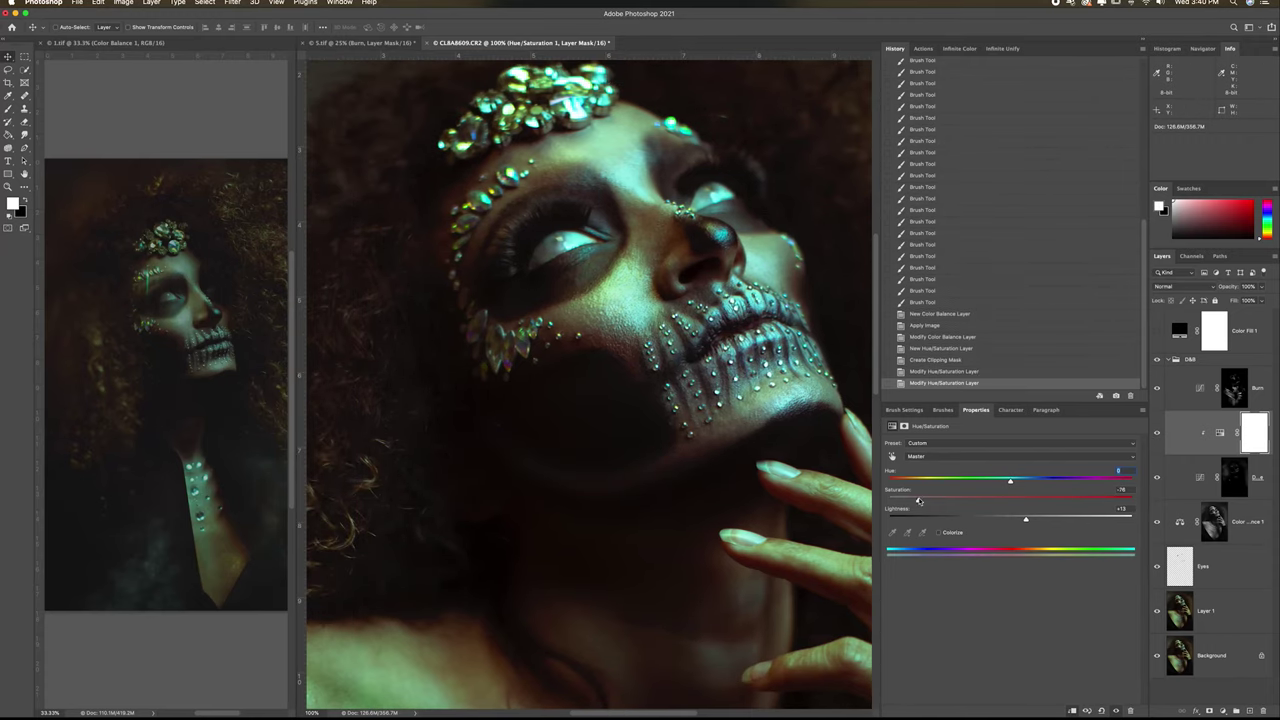
Step: Sample the yellows on the face, set their saturation to -100, slightly lower their lightness, and select the Hue/Saturation mask
click(892, 456)
click(651, 216)
drag(1010, 501, 880, 498)
mouse_move(1020, 520)
mouse_down()
mouse_move(1094, 520)
mouse_move(1008, 520)
mouse_up()
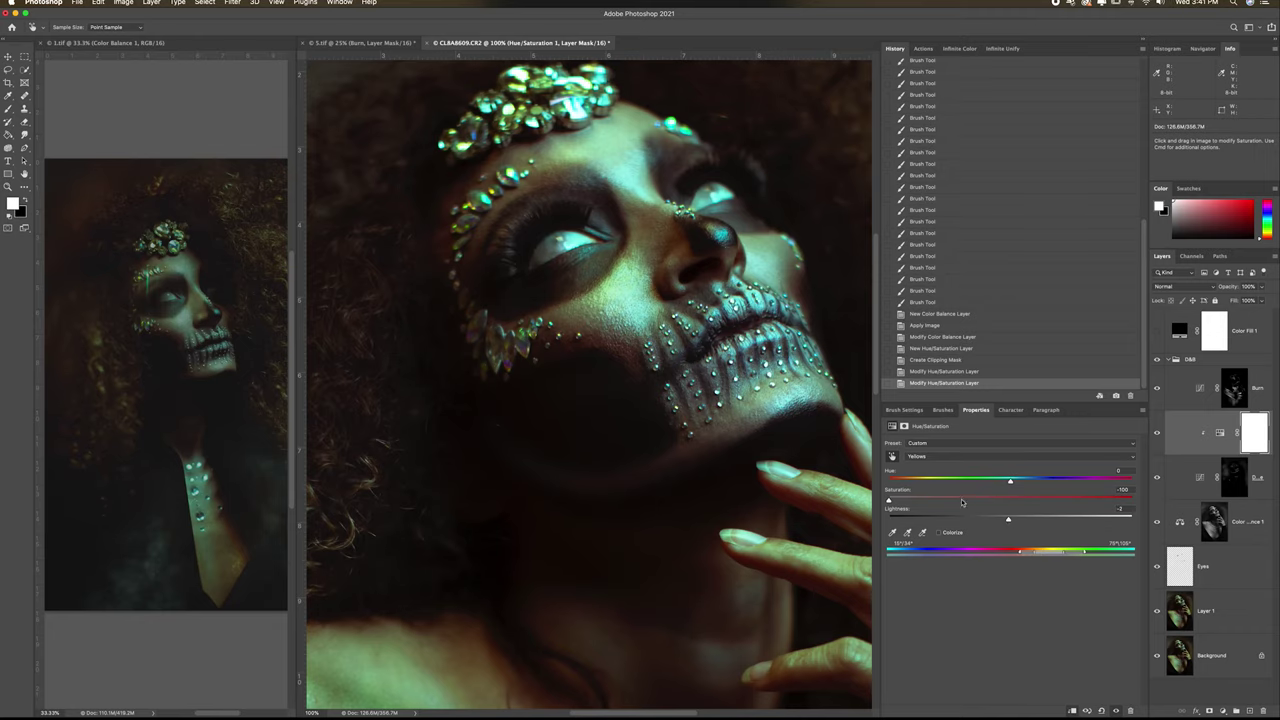
click(1253, 431)
key(super+minus)
key(super+minus)
key(super+minus)
key(super+minus)
key(super+minus)
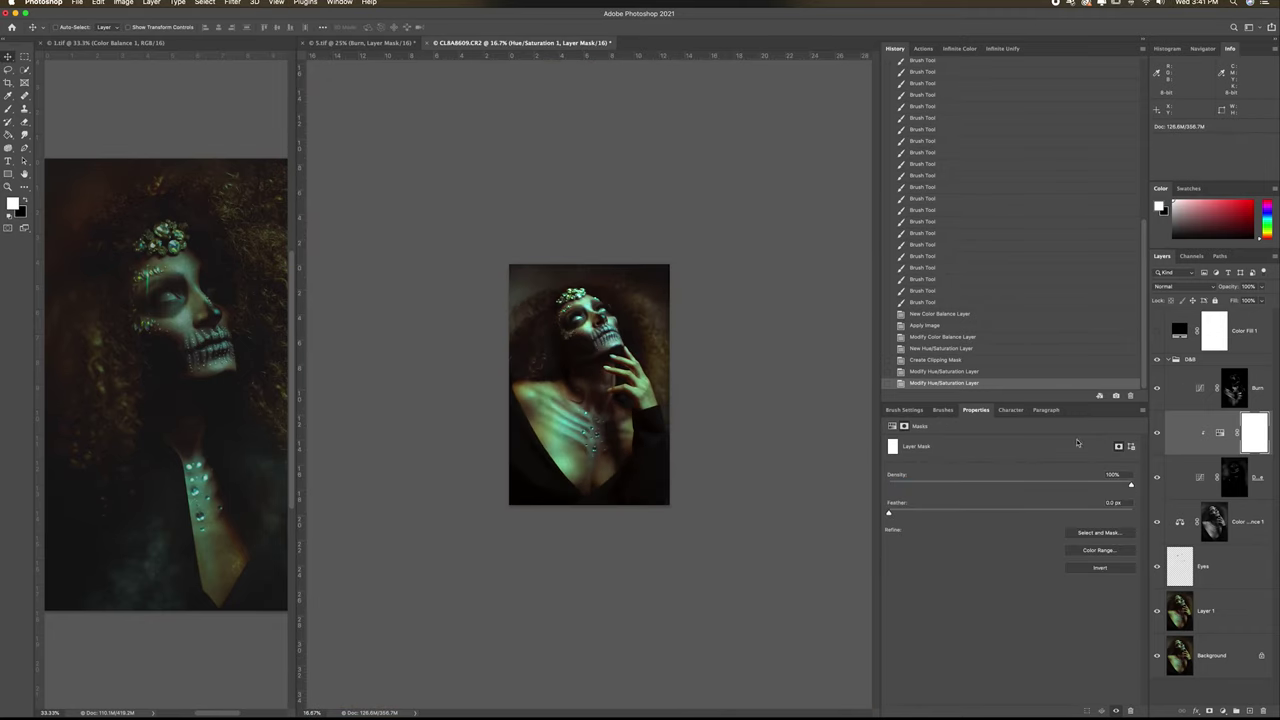
Step: In 1.tif, select the two Exposure layers and both Dust groups and duplicate them into the CL8A8609.CR2 document
click(175, 326)
click(1232, 399)
shift+click(1227, 328)
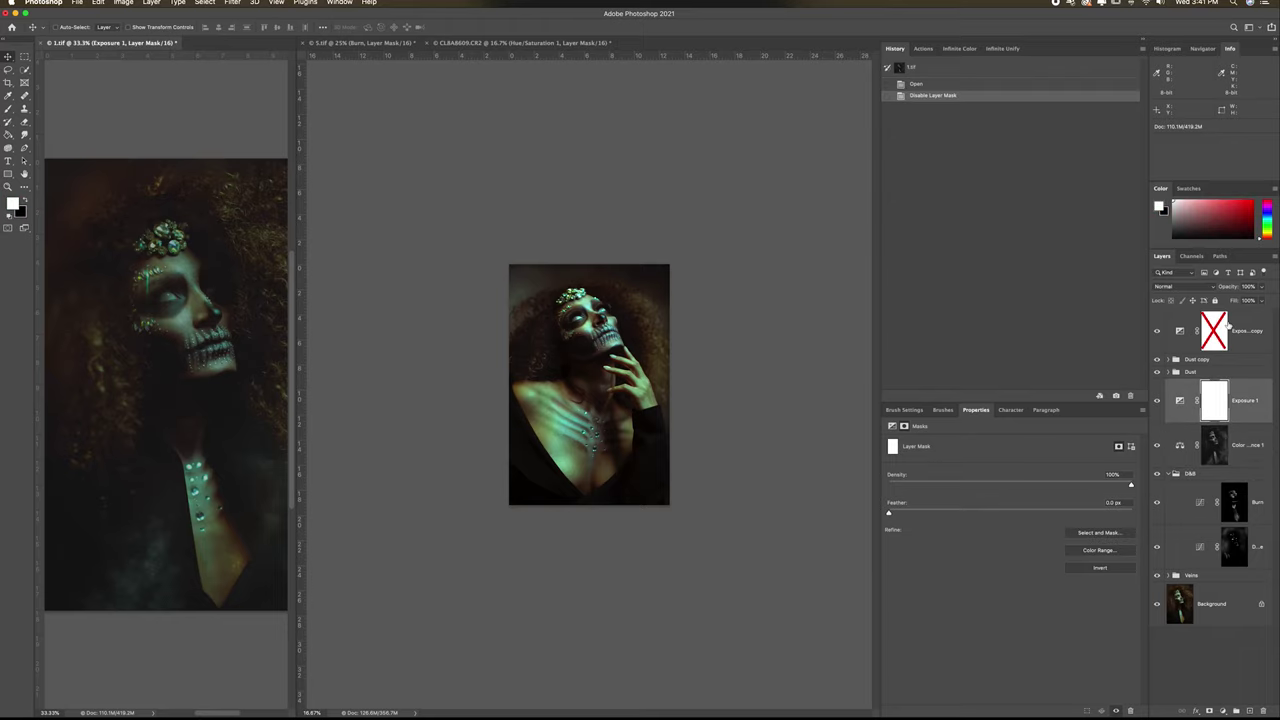
right_click(1227, 321)
click(1204, 326)
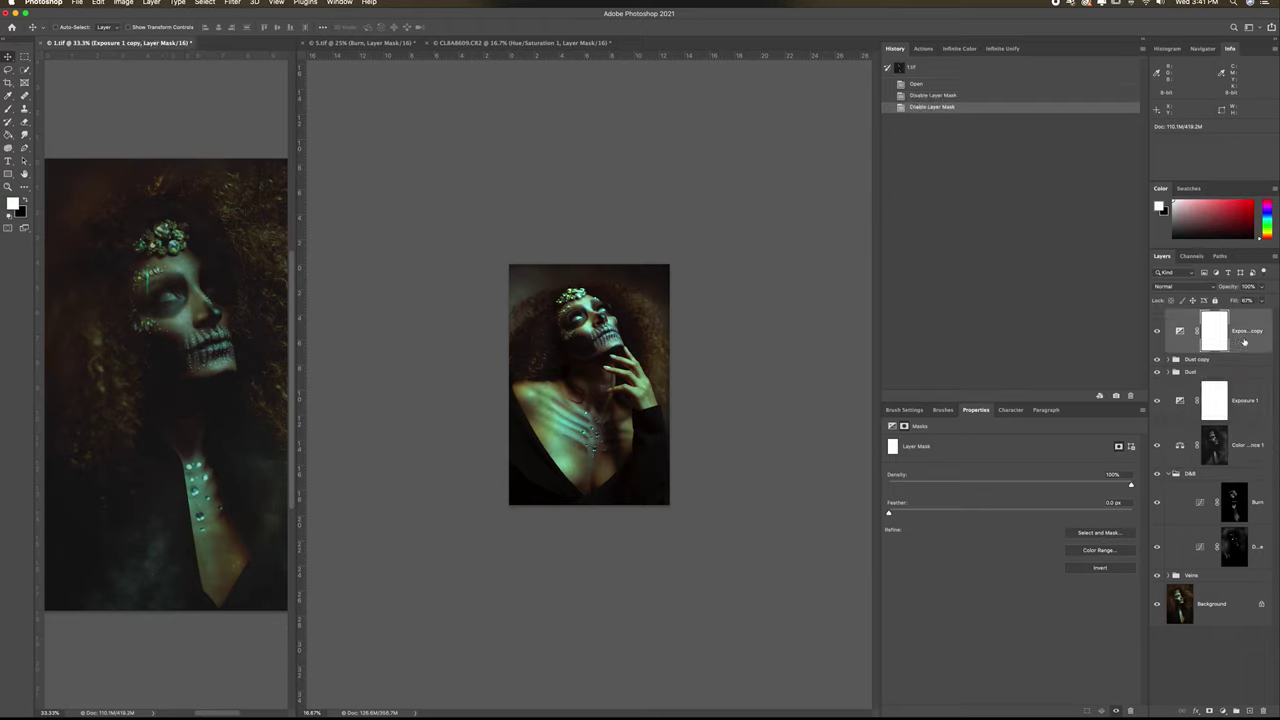
shift+click(1250, 392)
right_click(1250, 392)
click(1150, 331)
click(632, 350)
click(600, 337)
click(727, 316)
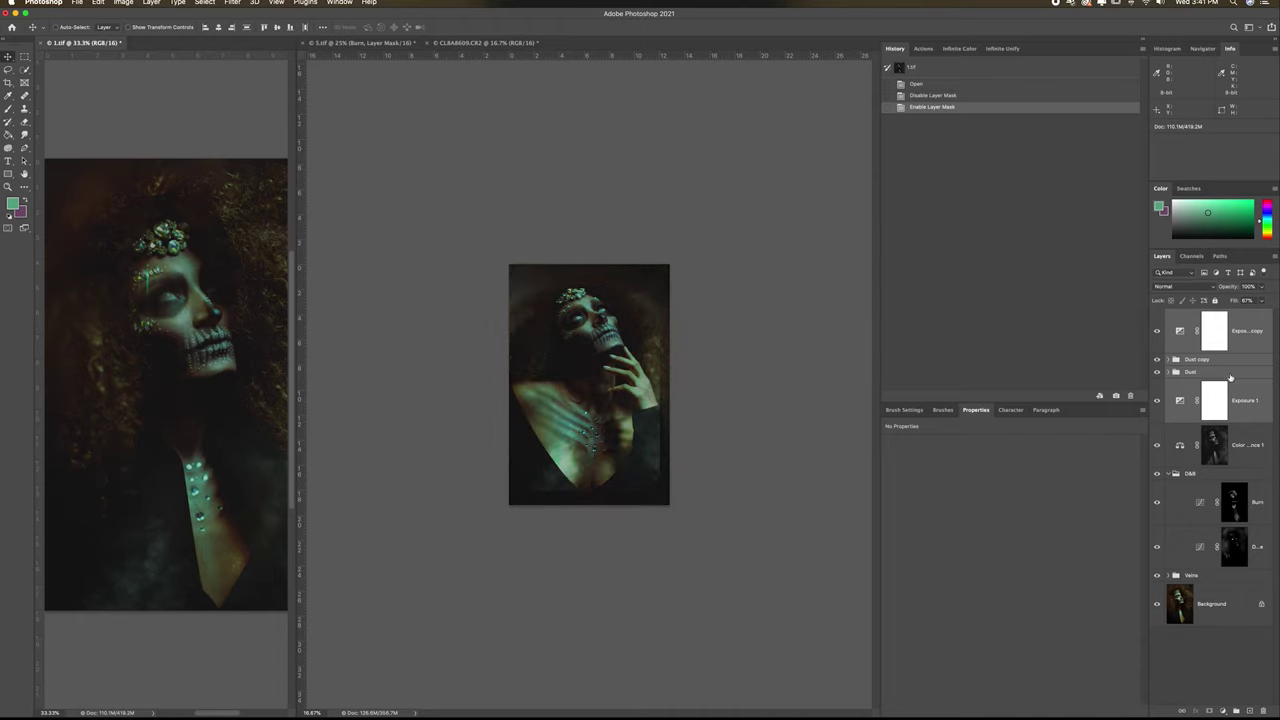
click(1230, 374)
shift+click(1211, 361)
key(ctrl+t)
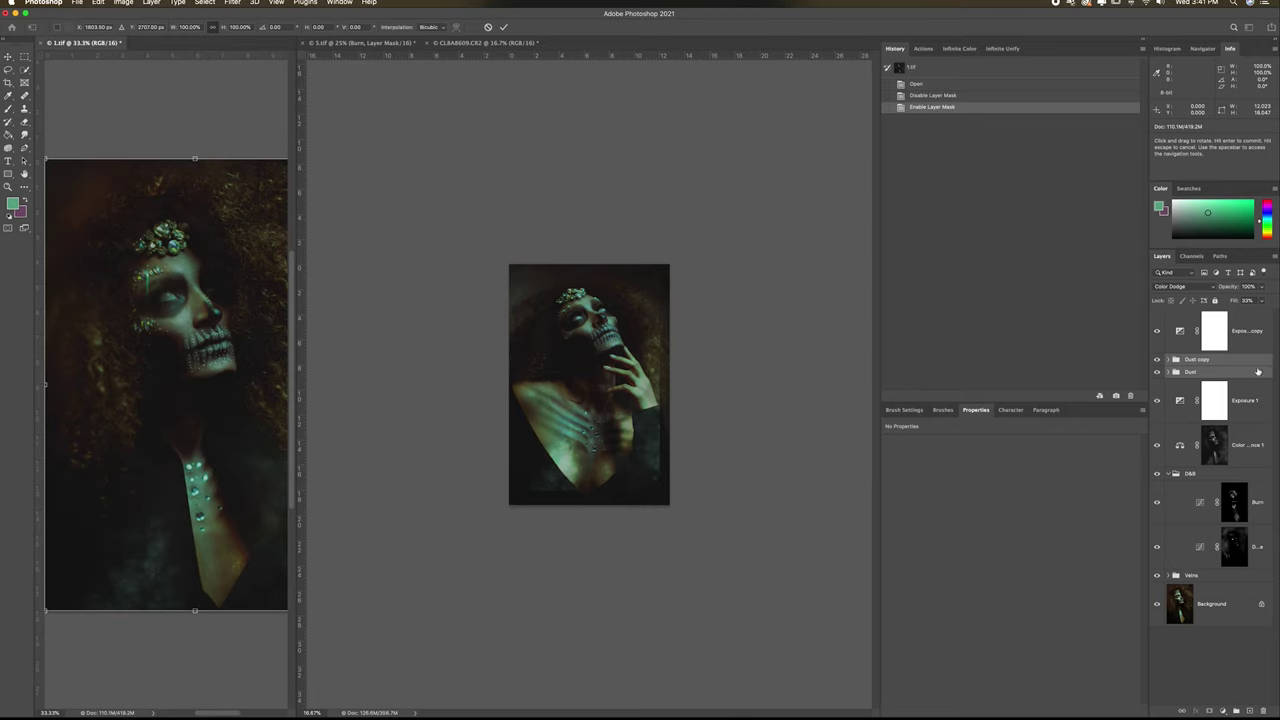
key(Escape)
Step: In CL8A8609.CR2, widen the layer list so full layer names are readable and show the Navigator preview
click(534, 322)
drag(1233, 418, 1252, 437)
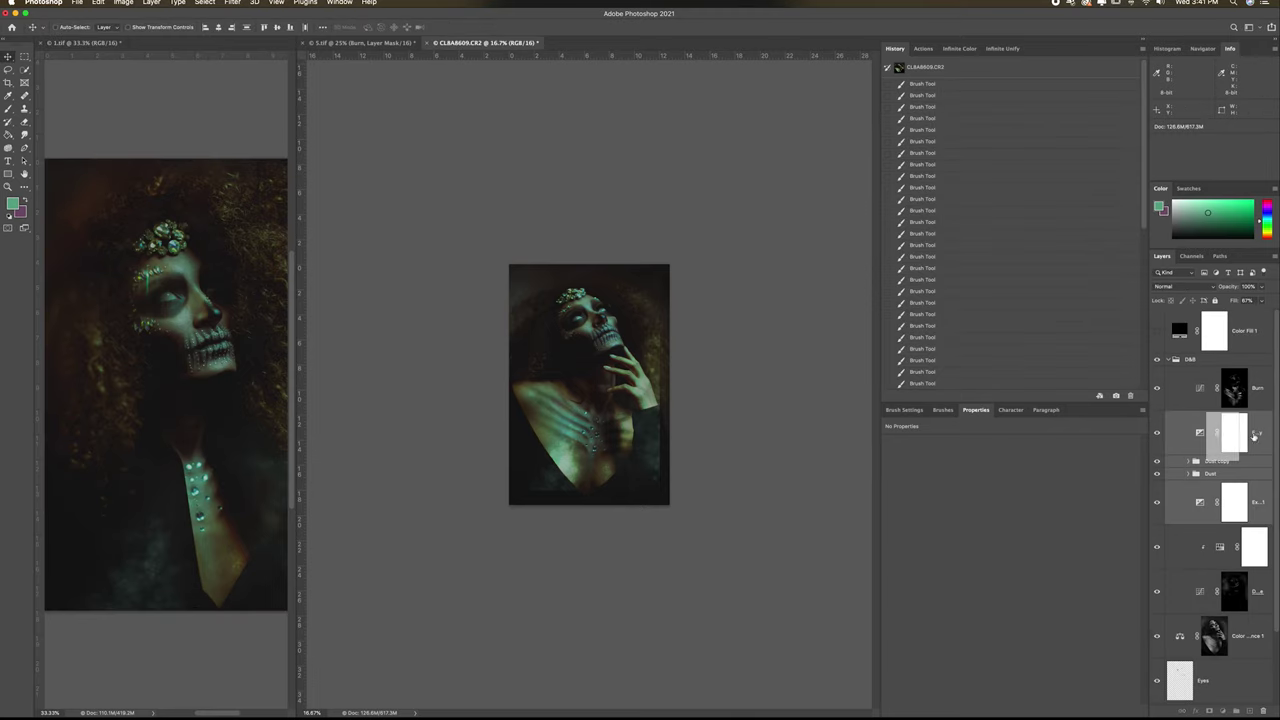
click(1253, 437)
click(1231, 463)
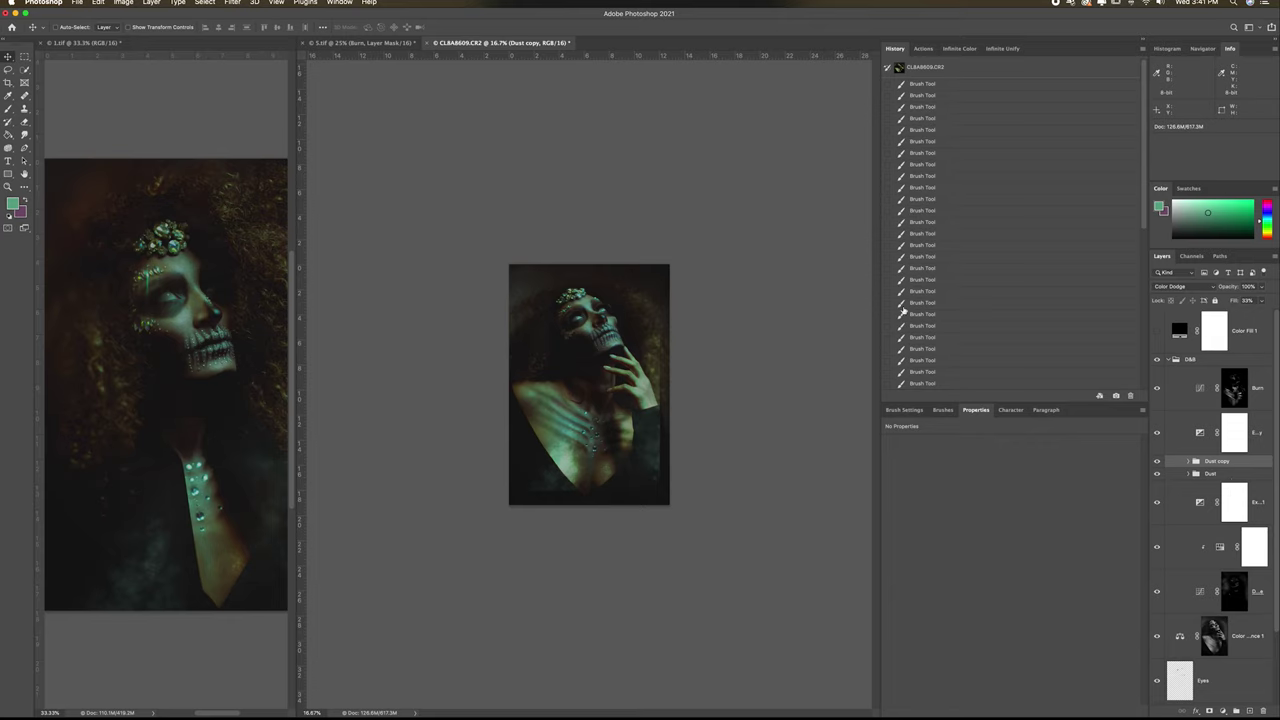
drag(878, 315, 1028, 317)
drag(1148, 437, 1076, 436)
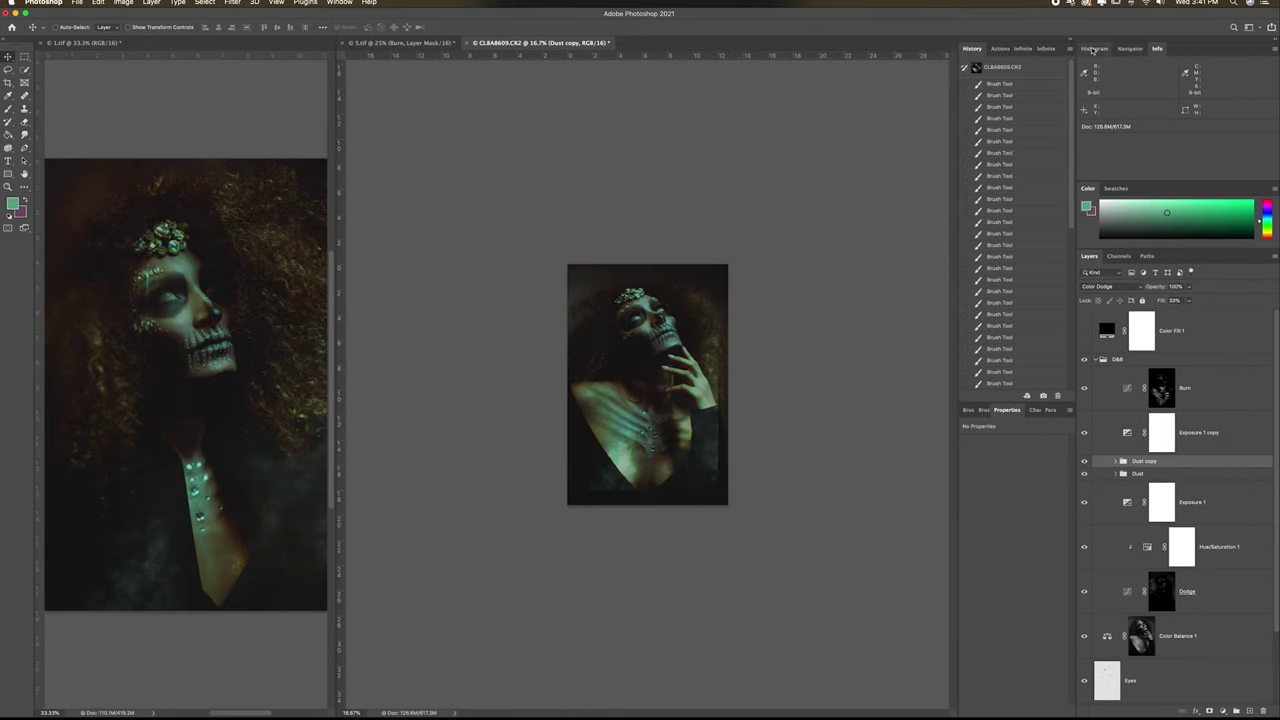
click(1097, 50)
click(1130, 49)
Step: Move the copied Exposure layers and Dust groups to the top of the layer stack and collapse the D&B group
click(1184, 500)
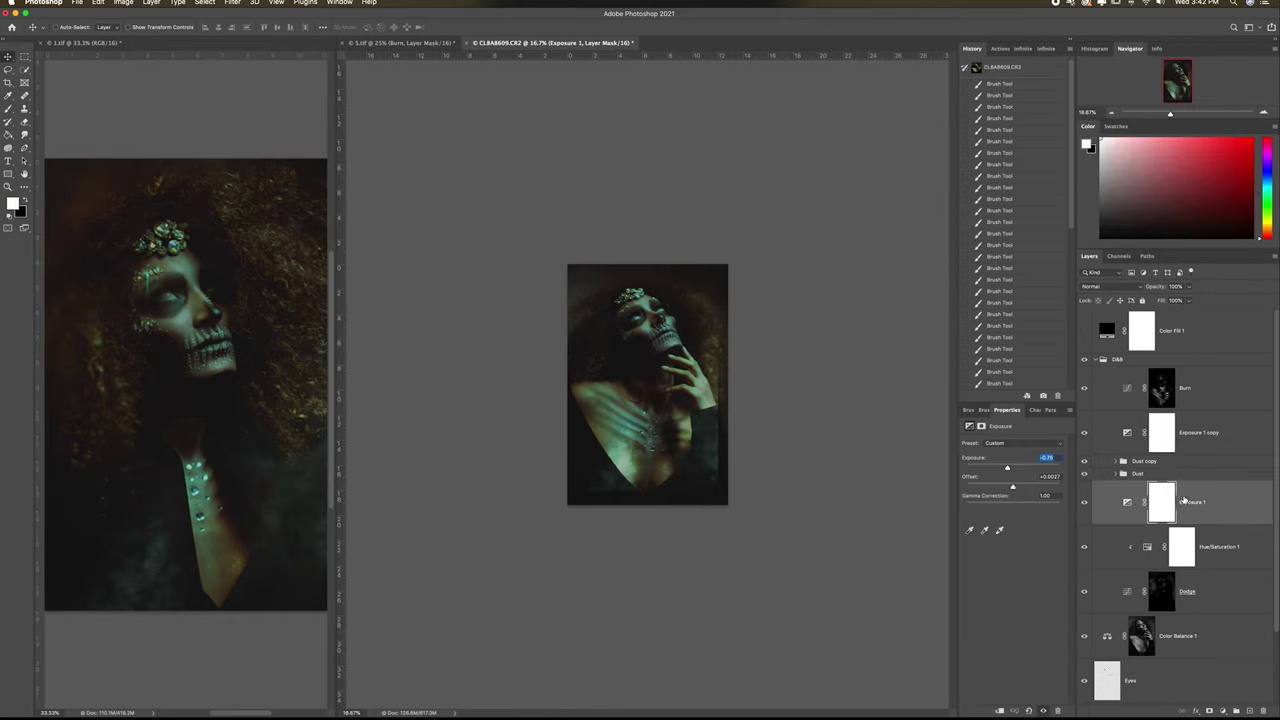
shift+click(1205, 432)
key(super+shift+bracketright)
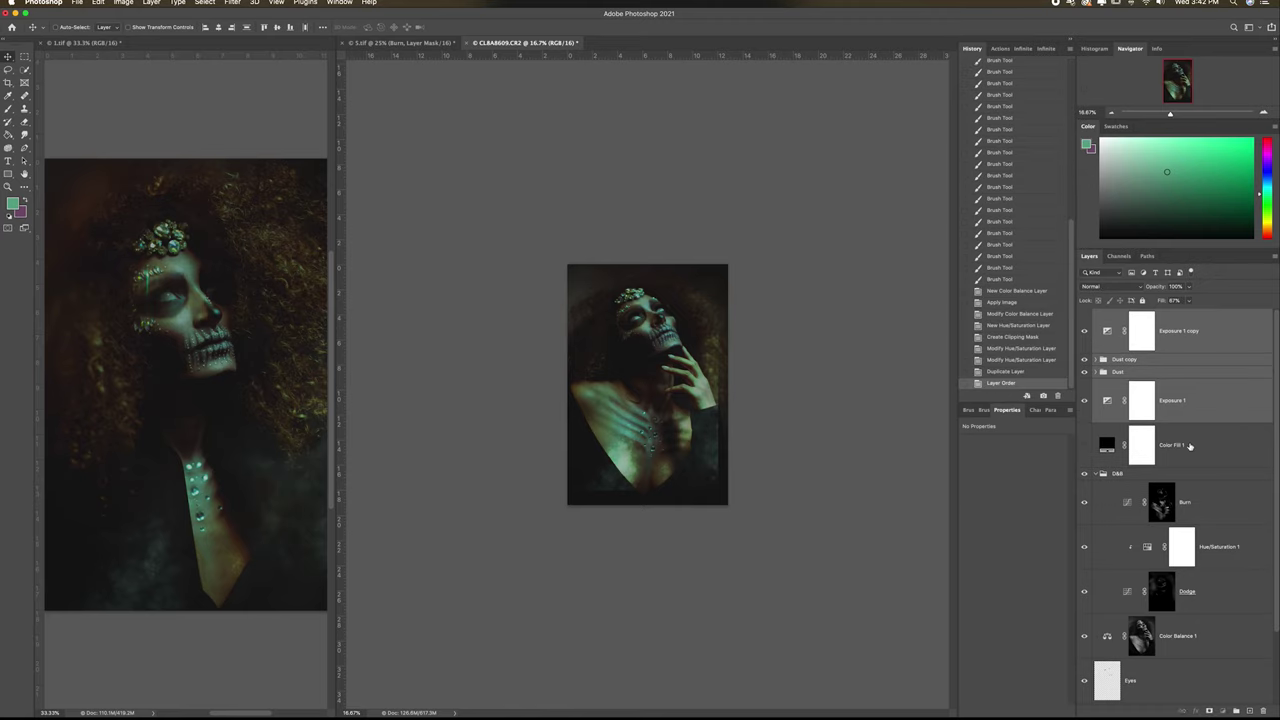
click(1200, 443)
click(1096, 474)
click(1189, 340)
Step: Scale the Dust and Dust copy groups together to about 107% so they cover the whole canvas
click(1156, 360)
shift+click(1155, 373)
key(super+t)
drag(719, 491, 729, 508)
key(Return)
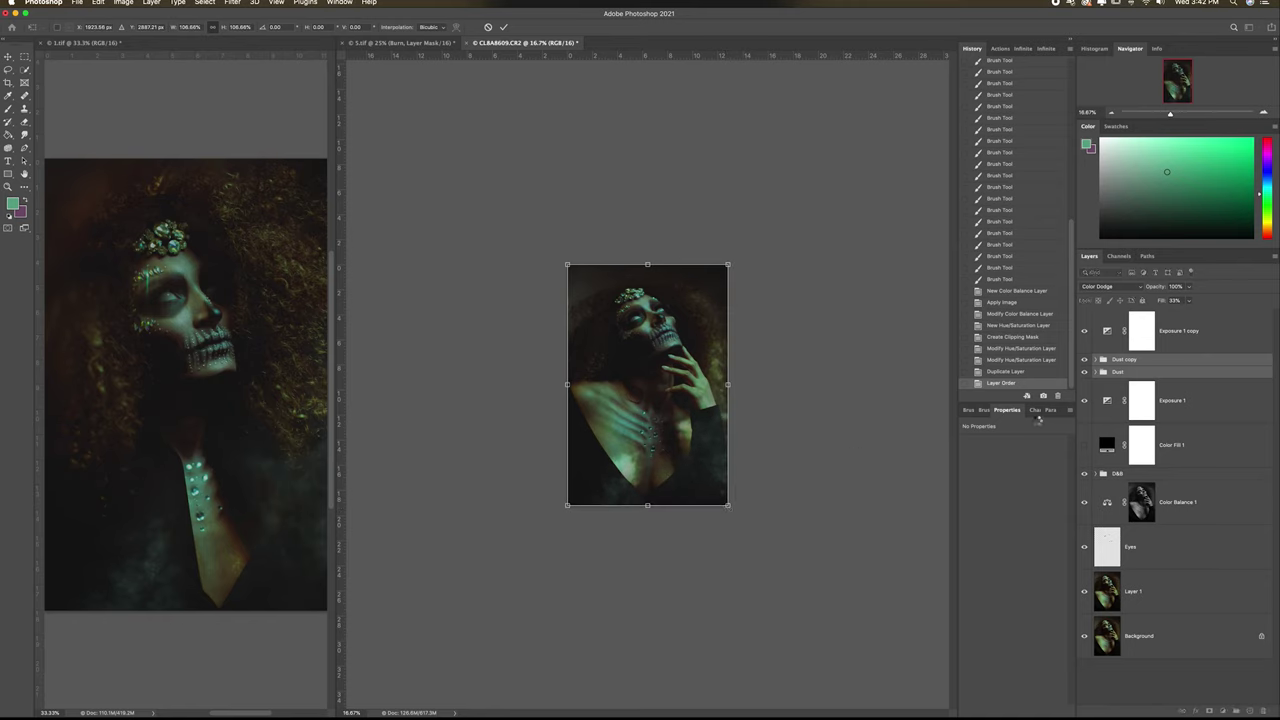
Step: Try a vertical flip on both Dust groups and apply a horizontal flip instead
right_click(697, 440)
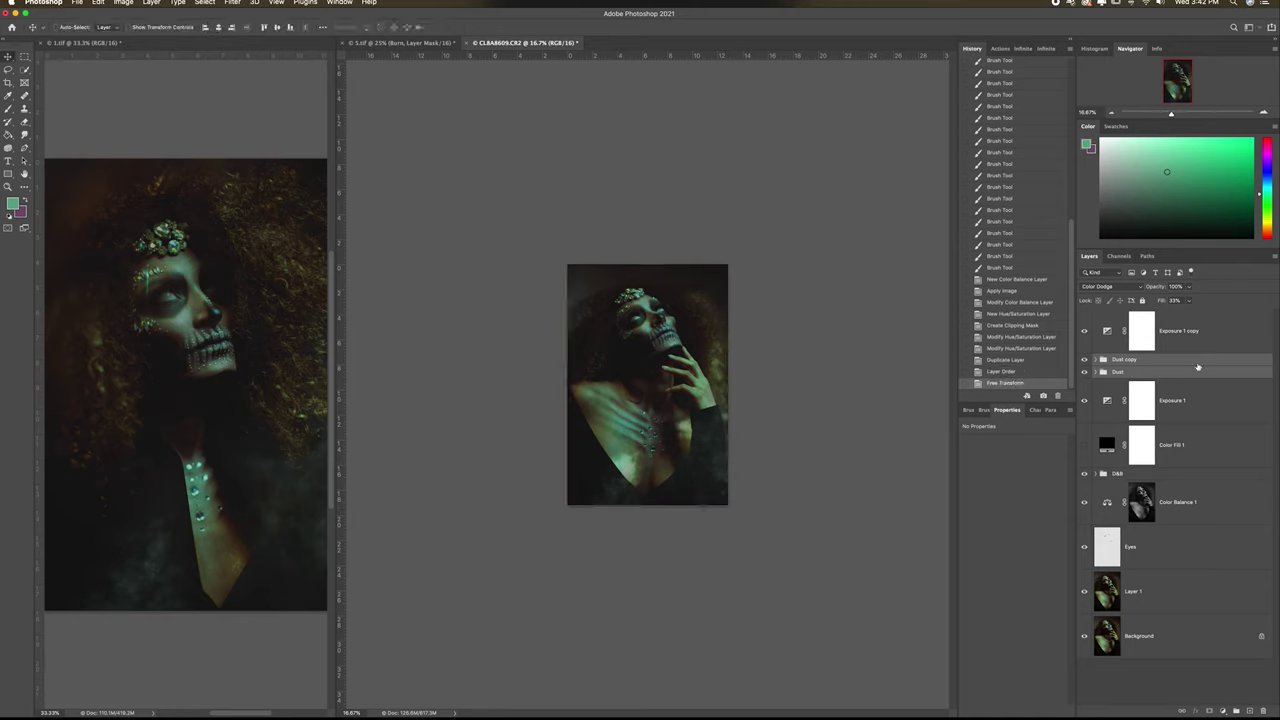
right_click(697, 440)
click(724, 615)
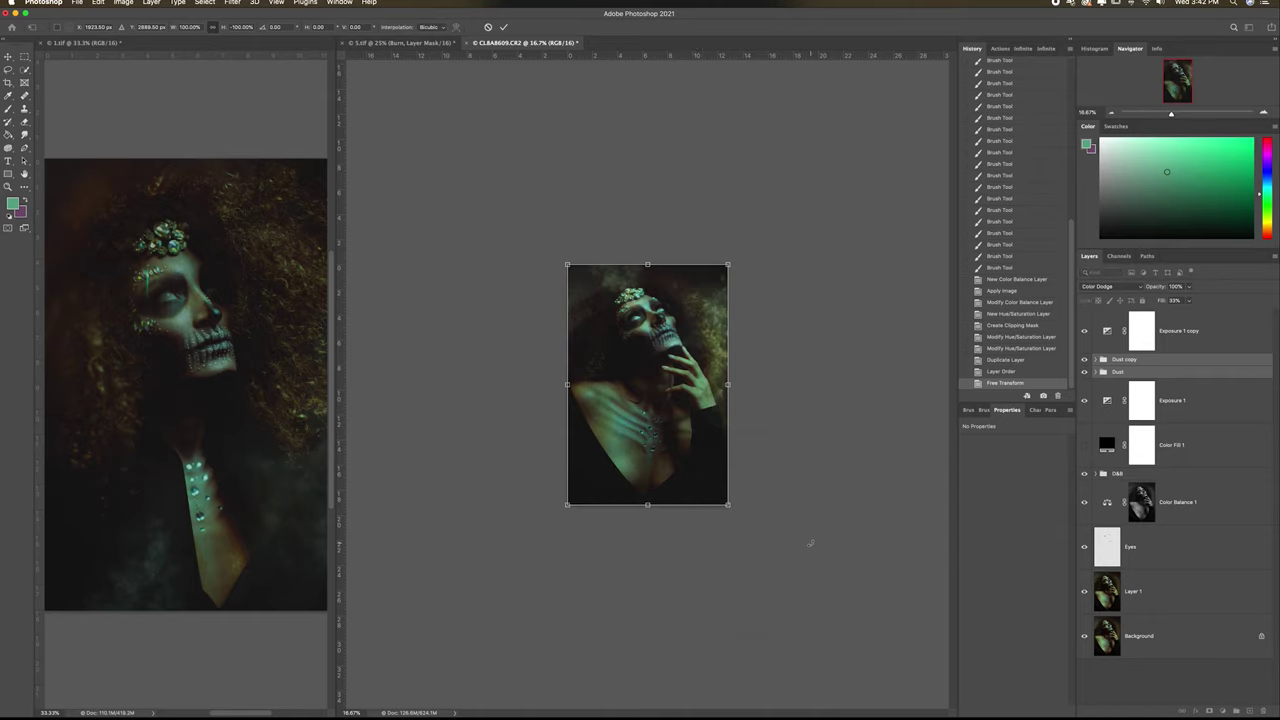
right_click(691, 471)
click(752, 648)
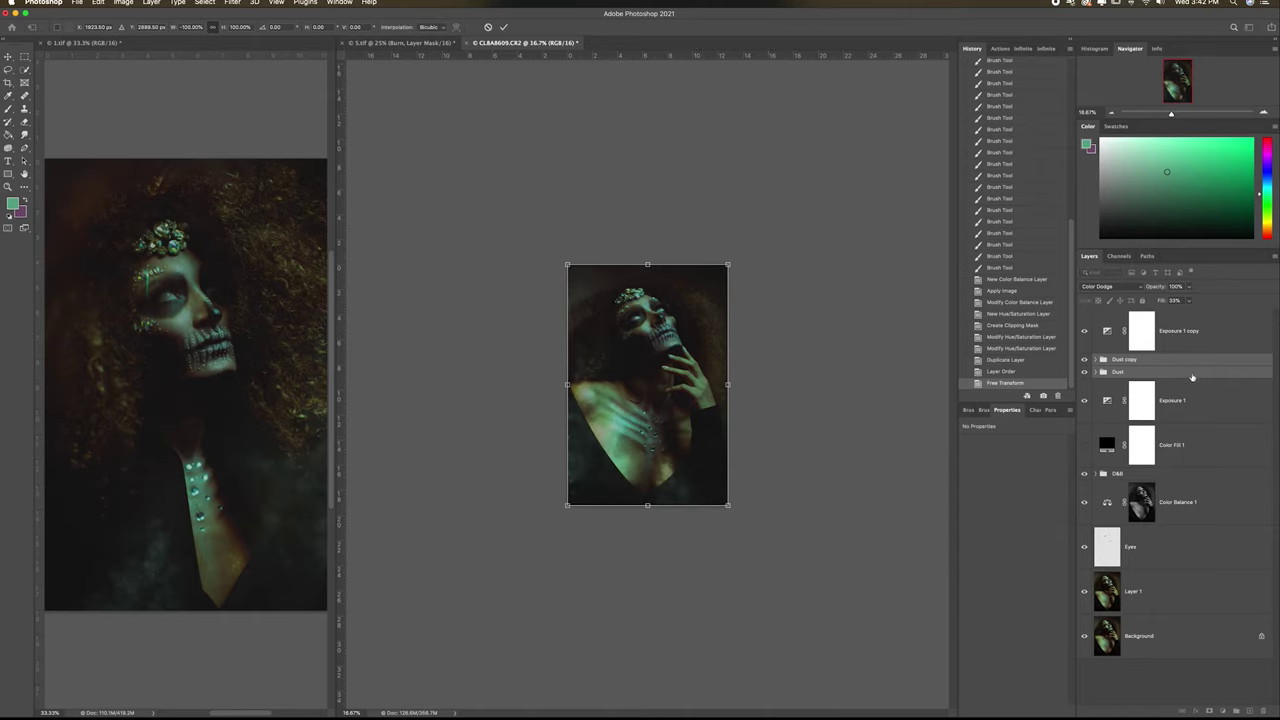
key(Return)
Step: Compare the image with and without the Dust group's texture and preview other blend modes for the group, keeping Color Dodge
click(1096, 372)
click(1158, 373)
click(1160, 446)
click(1084, 447)
click(1084, 447)
click(1130, 371)
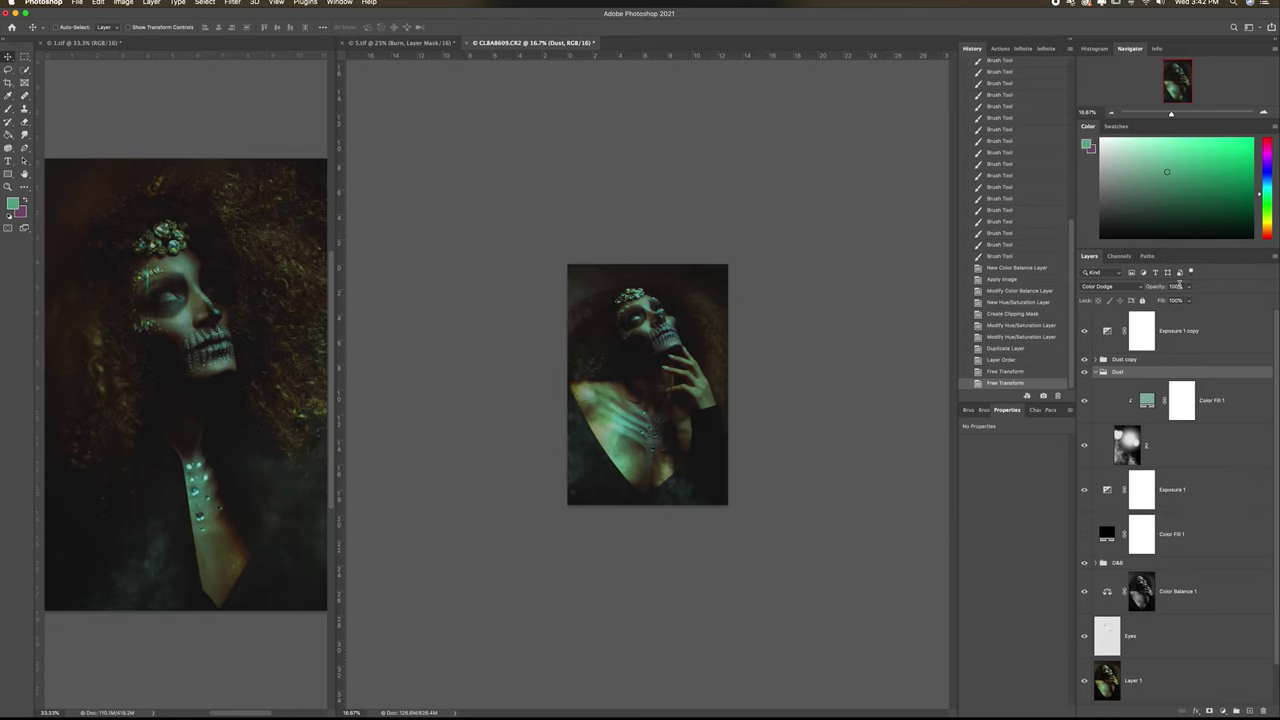
click(1110, 286)
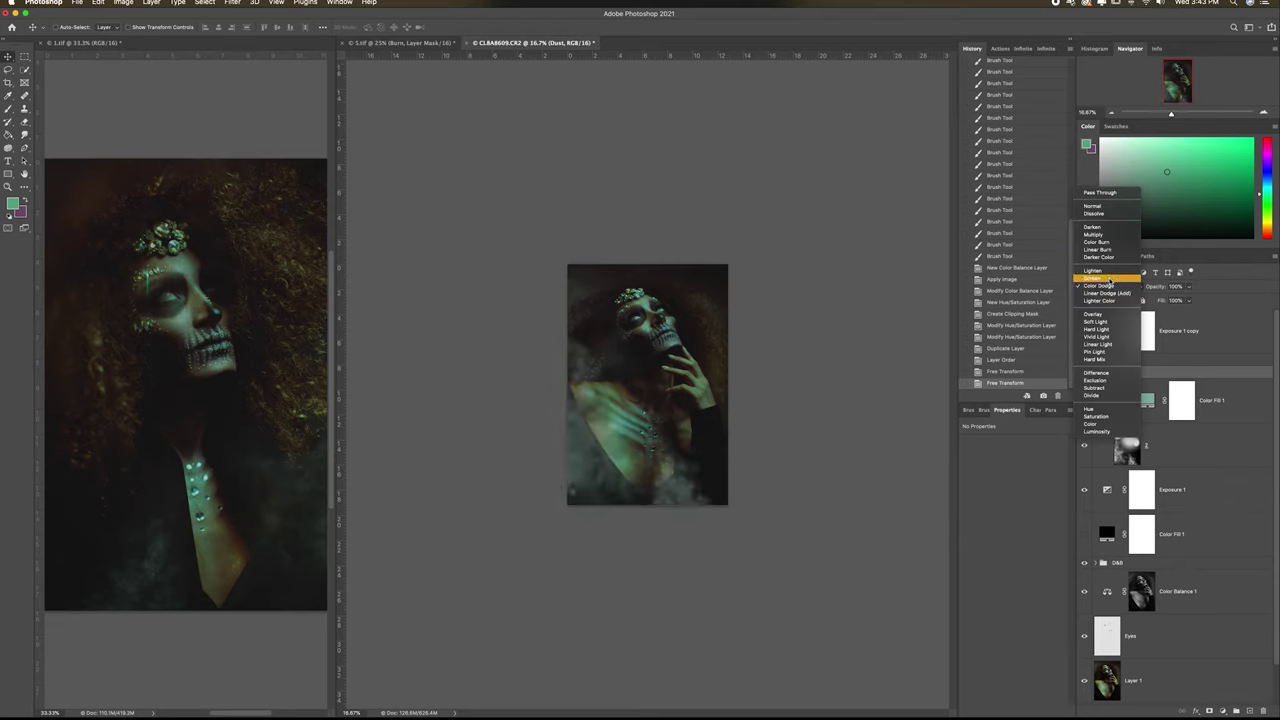
key(Up)
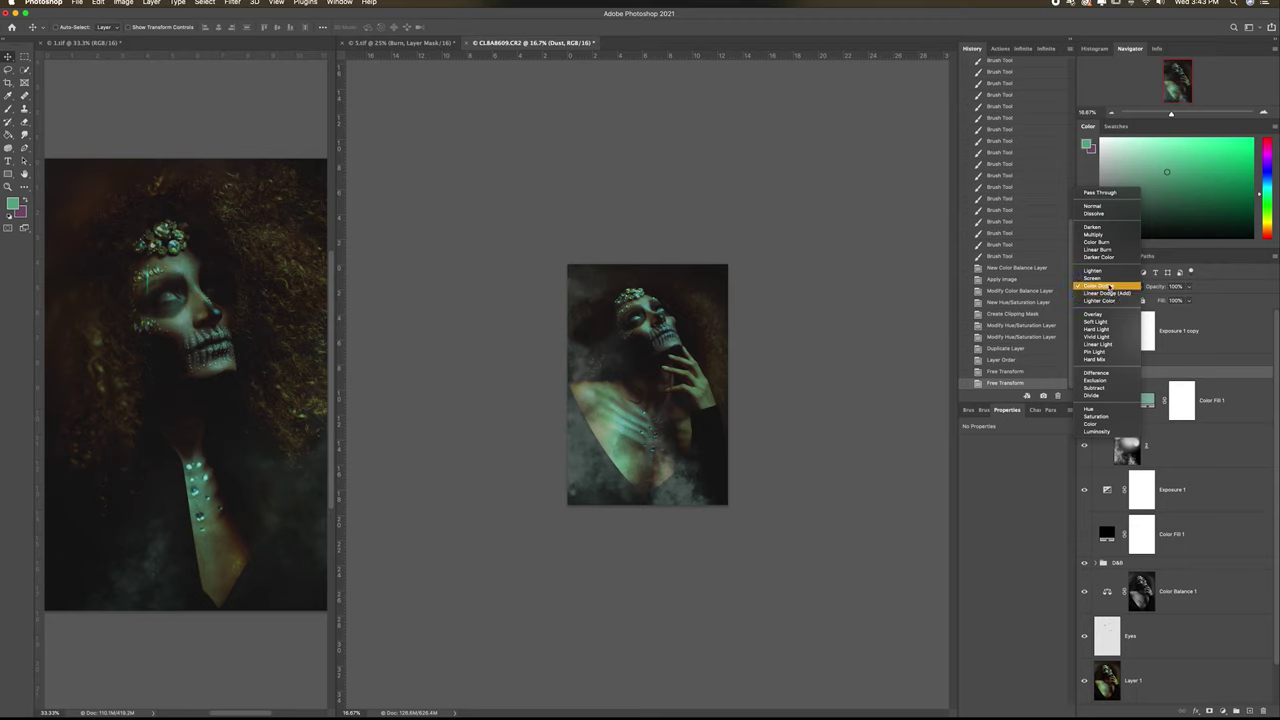
click(1109, 287)
Step: Set the fill of the texture layer inside the Dust copy group to 100% and collapse both Dust groups
click(1097, 360)
click(1101, 3)
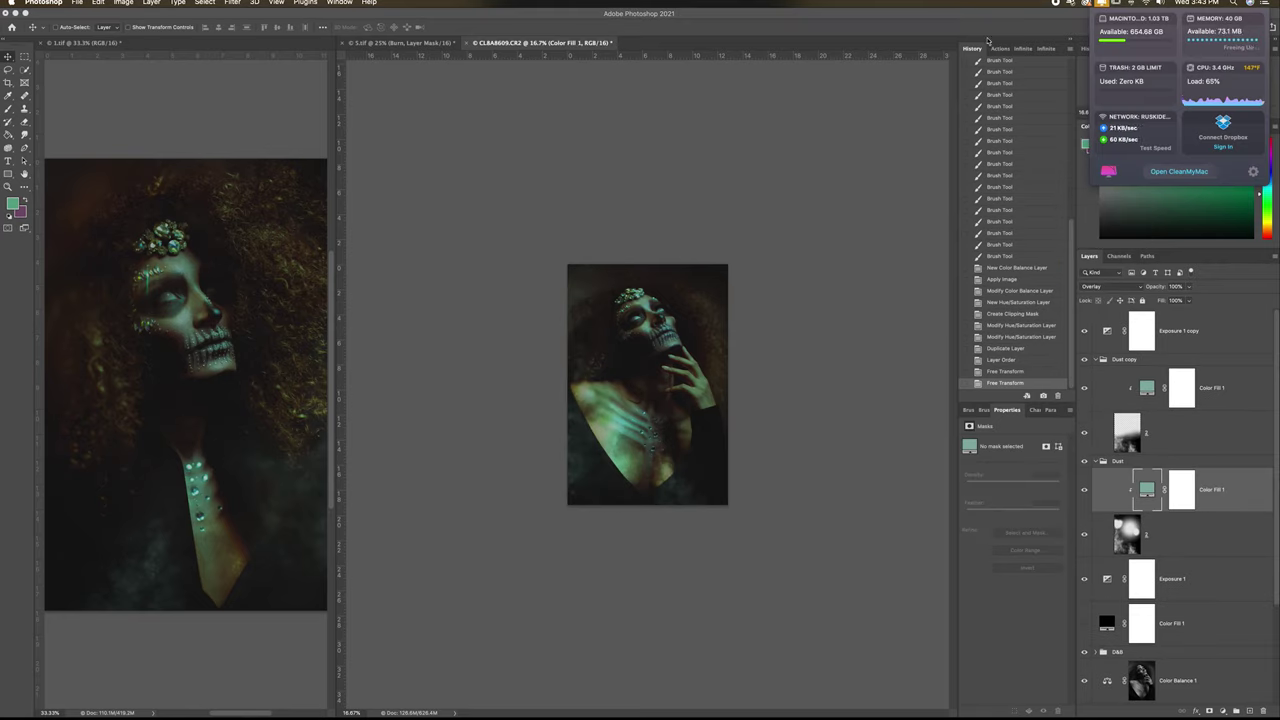
click(982, 18)
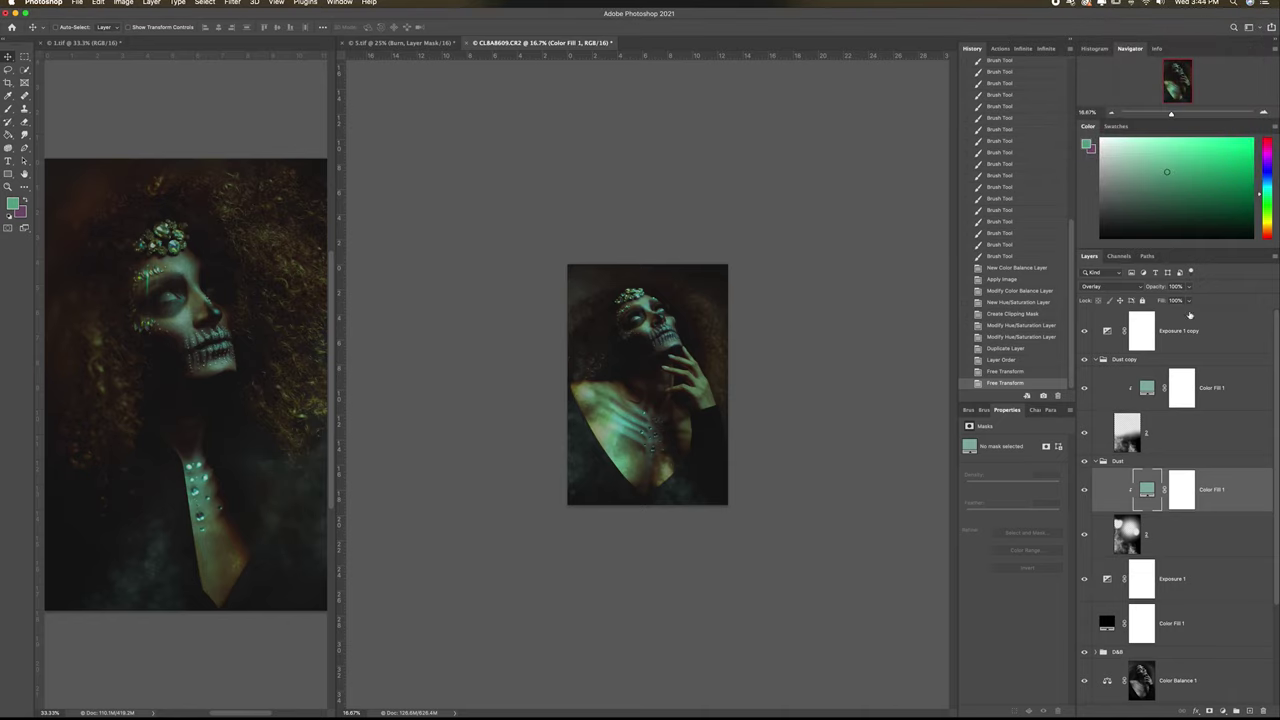
click(1086, 361)
click(1172, 440)
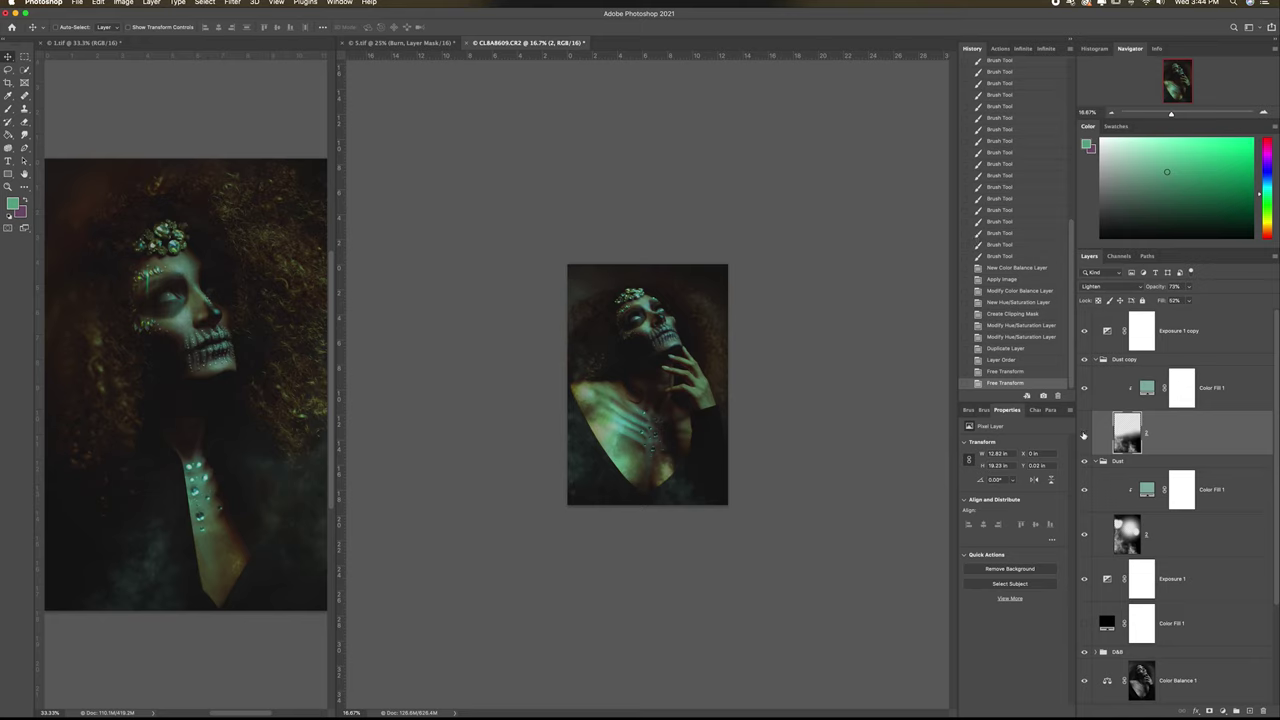
click(1084, 461)
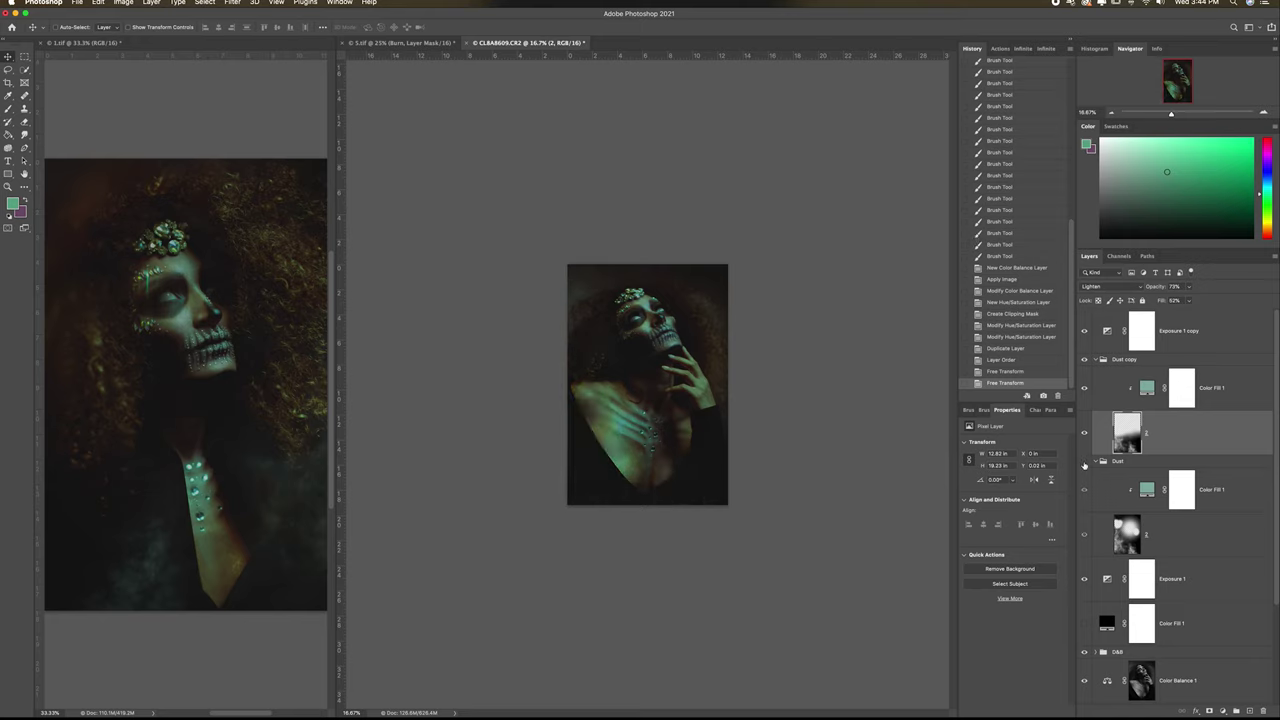
click(1188, 300)
drag(1188, 313, 1212, 315)
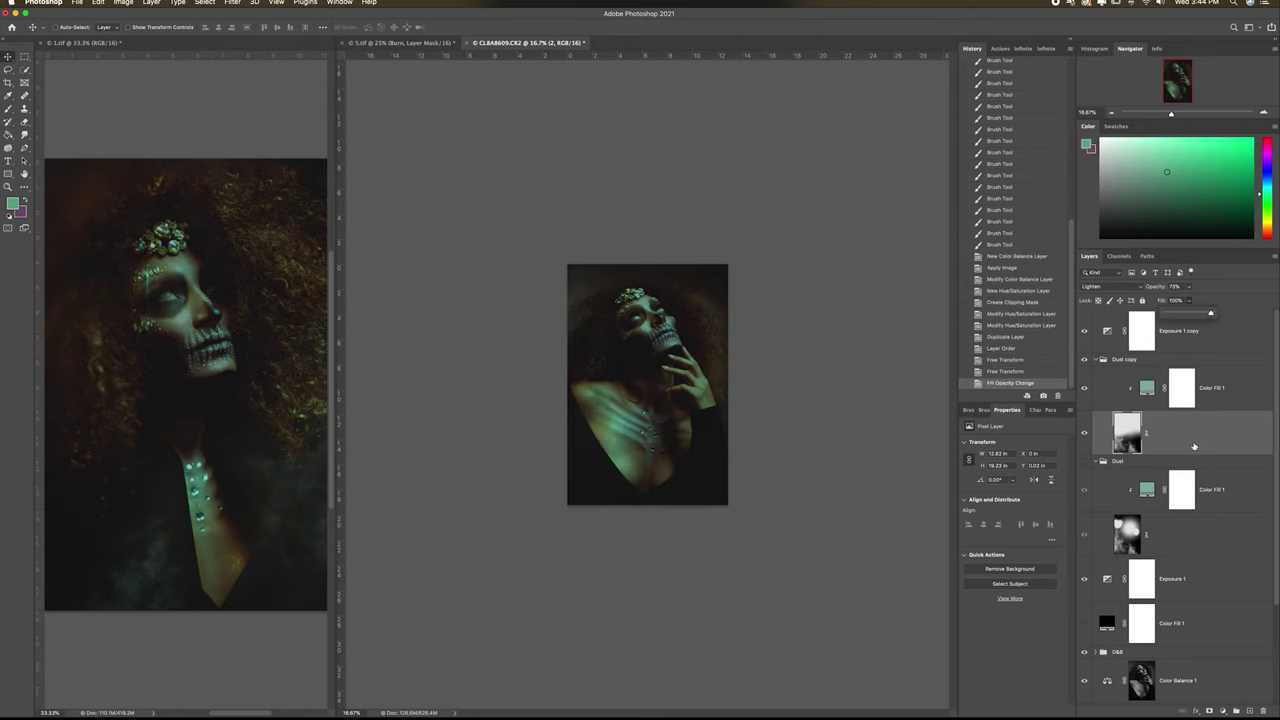
click(1084, 461)
click(1140, 461)
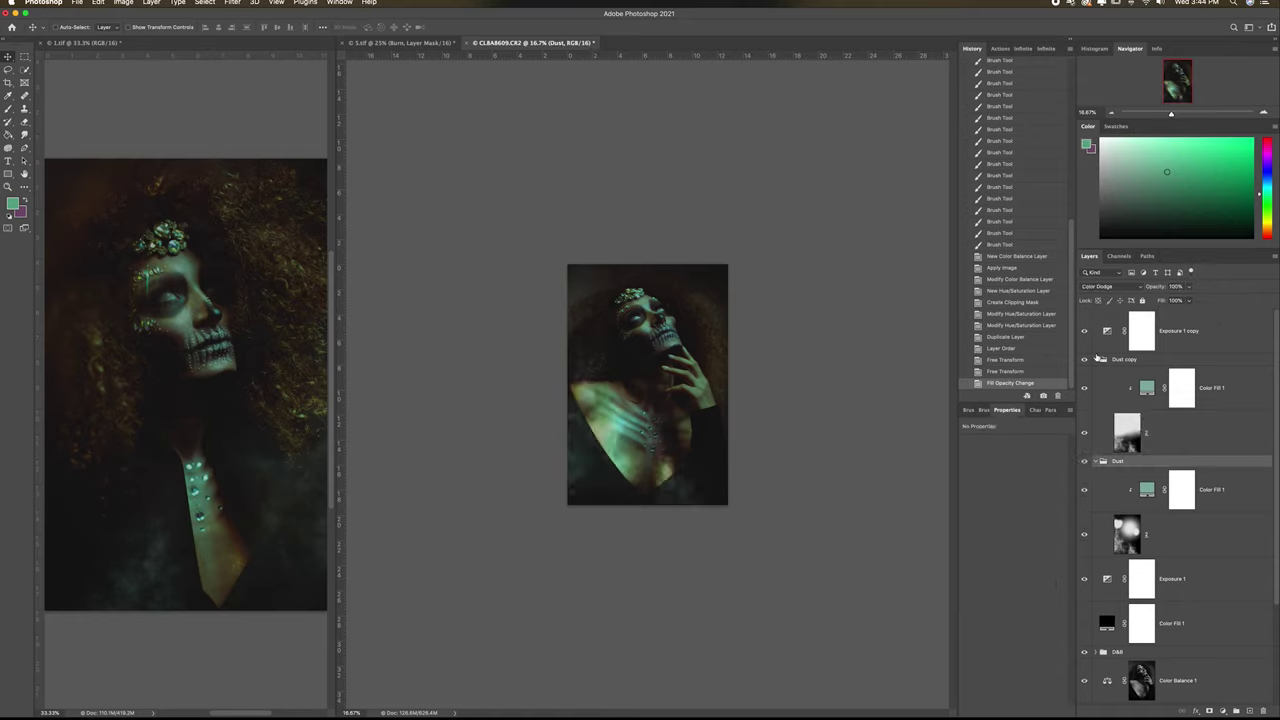
click(1096, 360)
click(1096, 372)
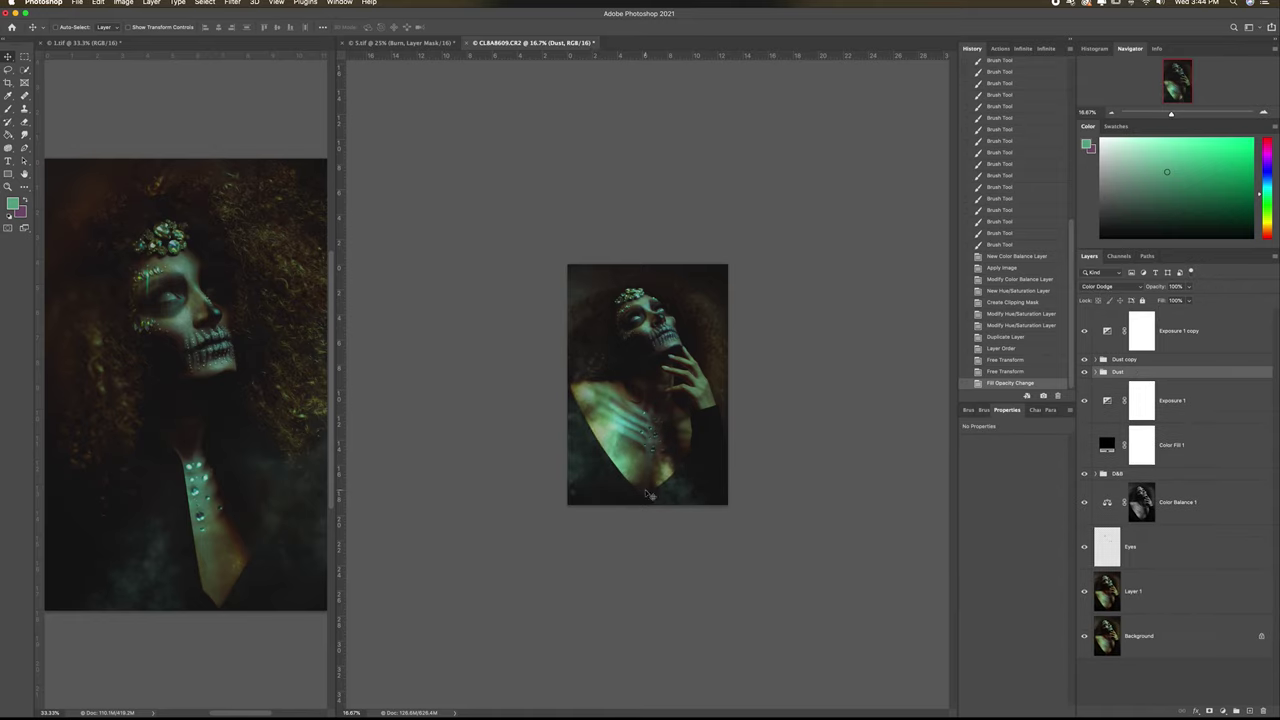
Step: Compare the portrait with and without the Exposure 1 copy layer and the Dust group
click(1084, 331)
click(1084, 331)
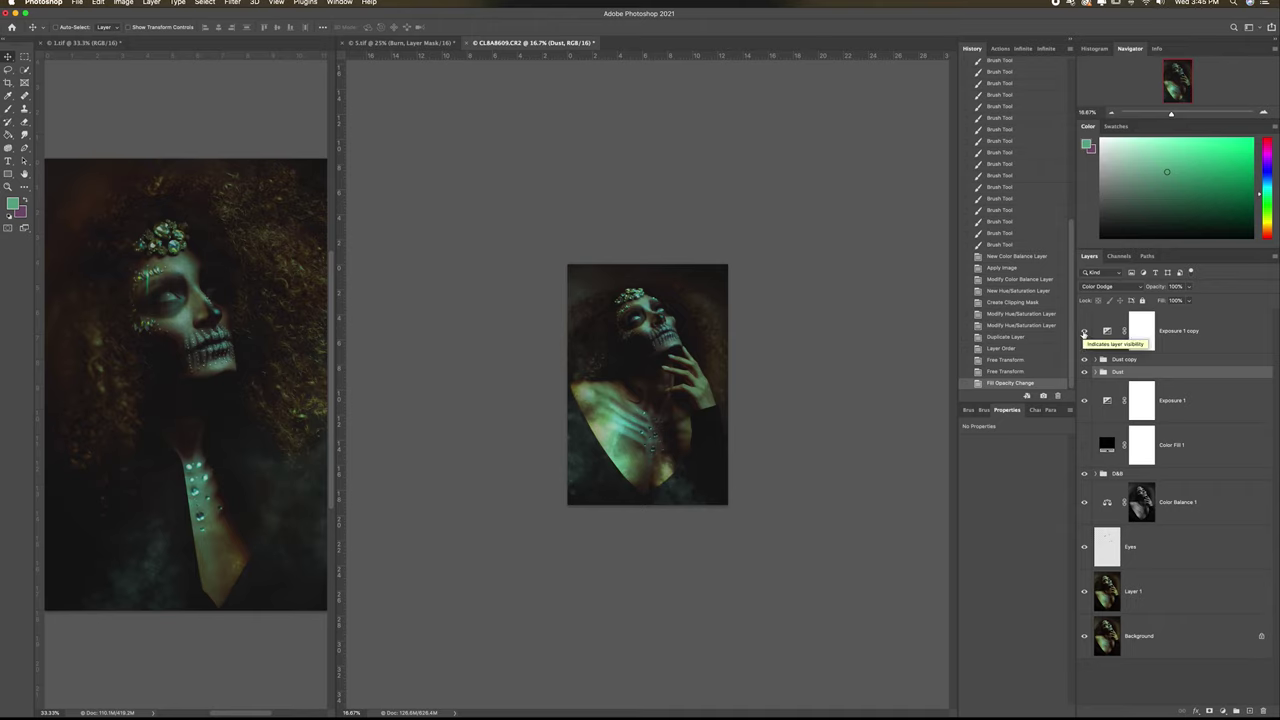
click(1084, 372)
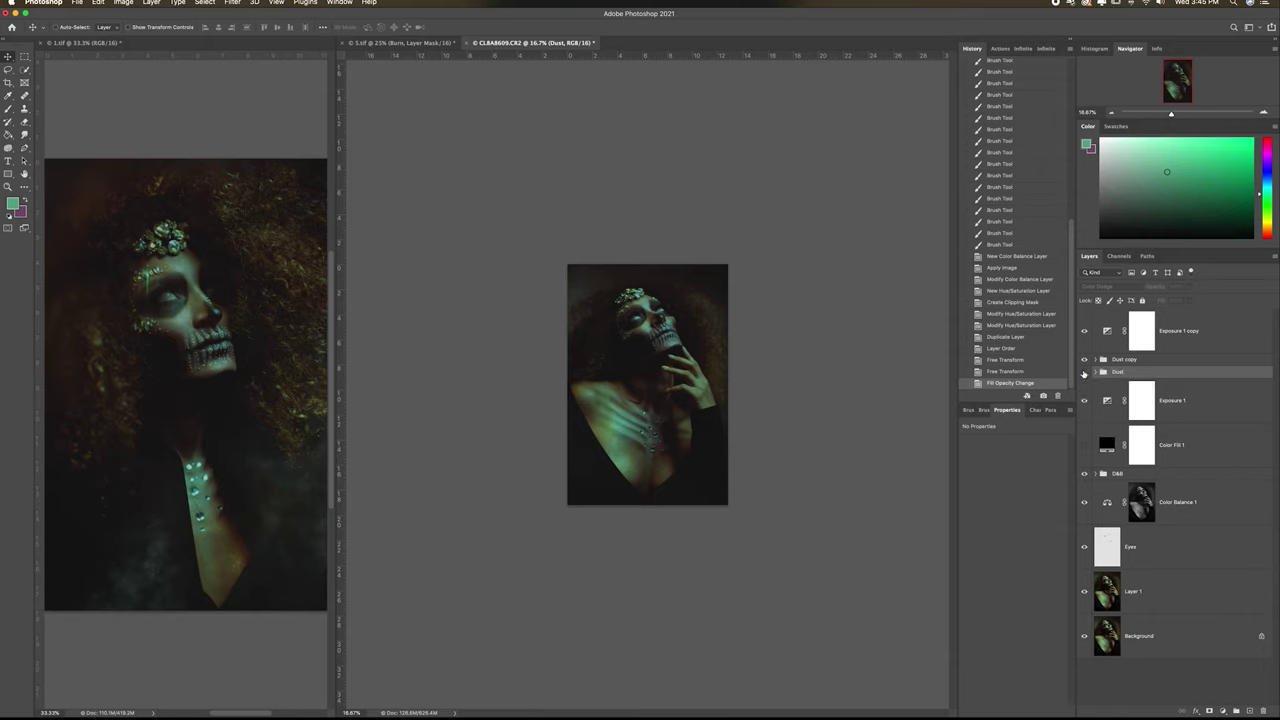
click(1084, 372)
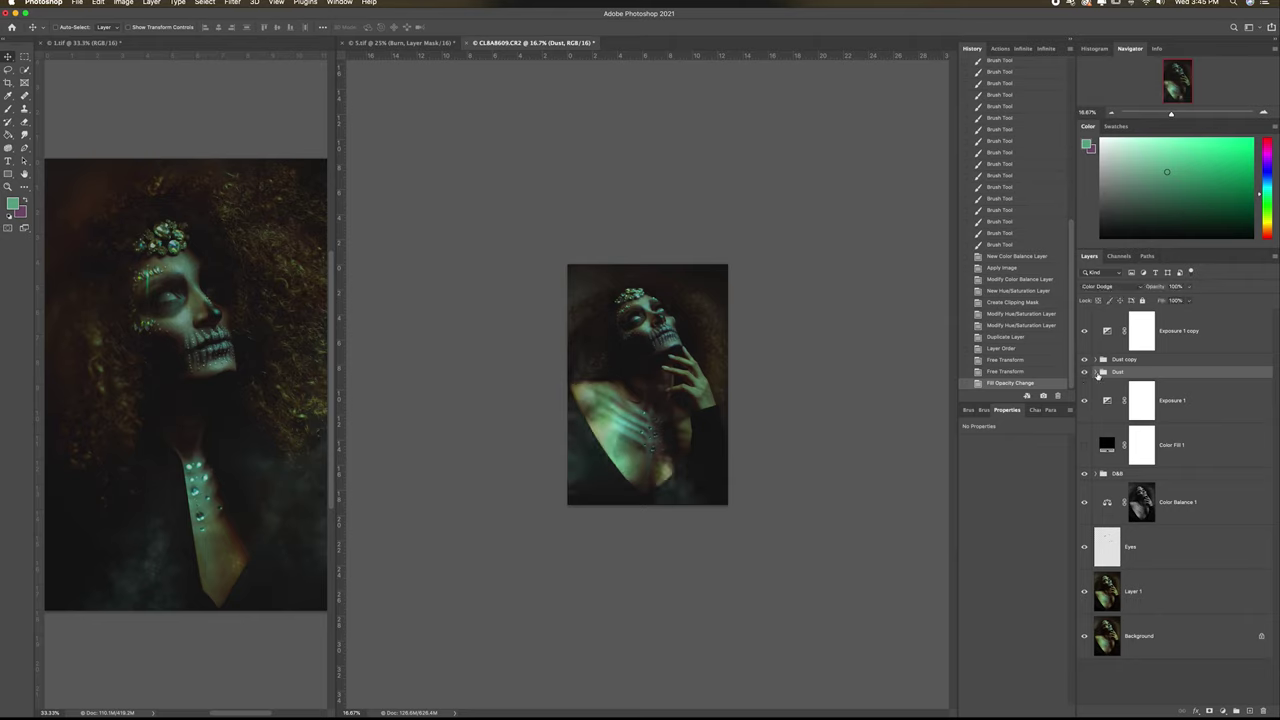
Step: Set the blend mode of the clipped Color Fill 1 layer in the Dust group to Lighten
click(1096, 372)
click(1229, 400)
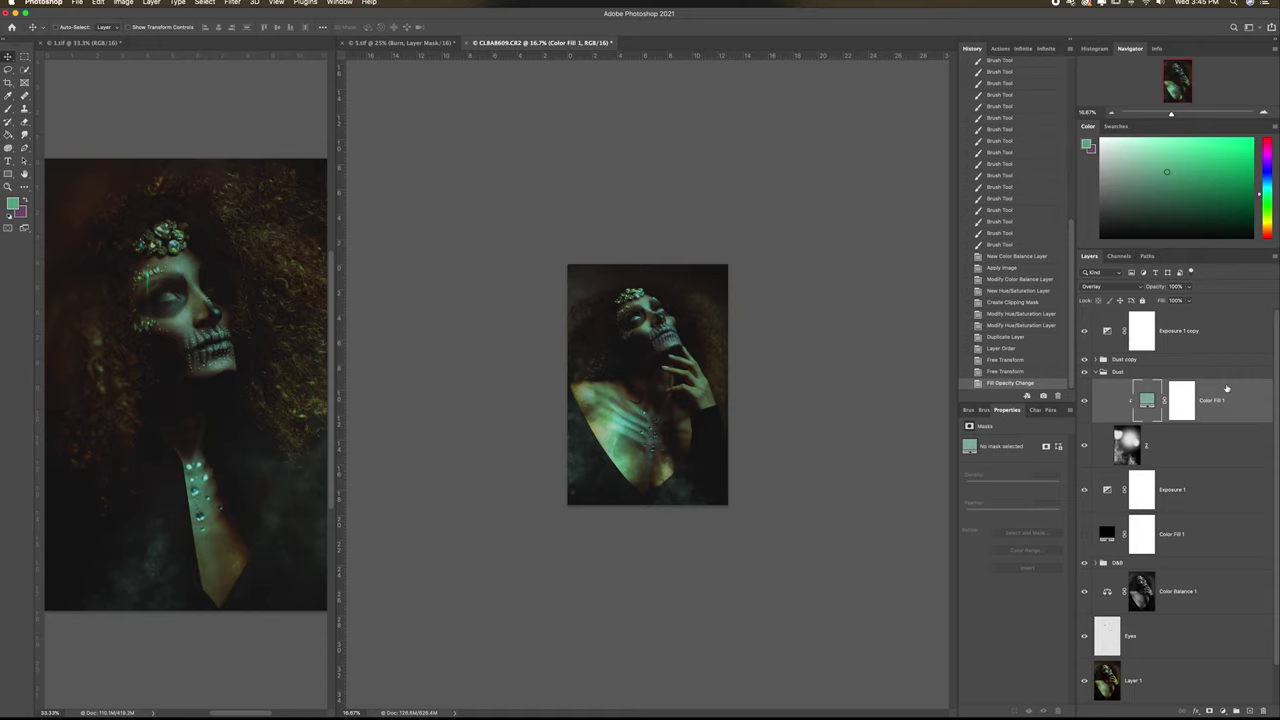
click(1128, 286)
click(1130, 294)
click(1132, 287)
click(1108, 236)
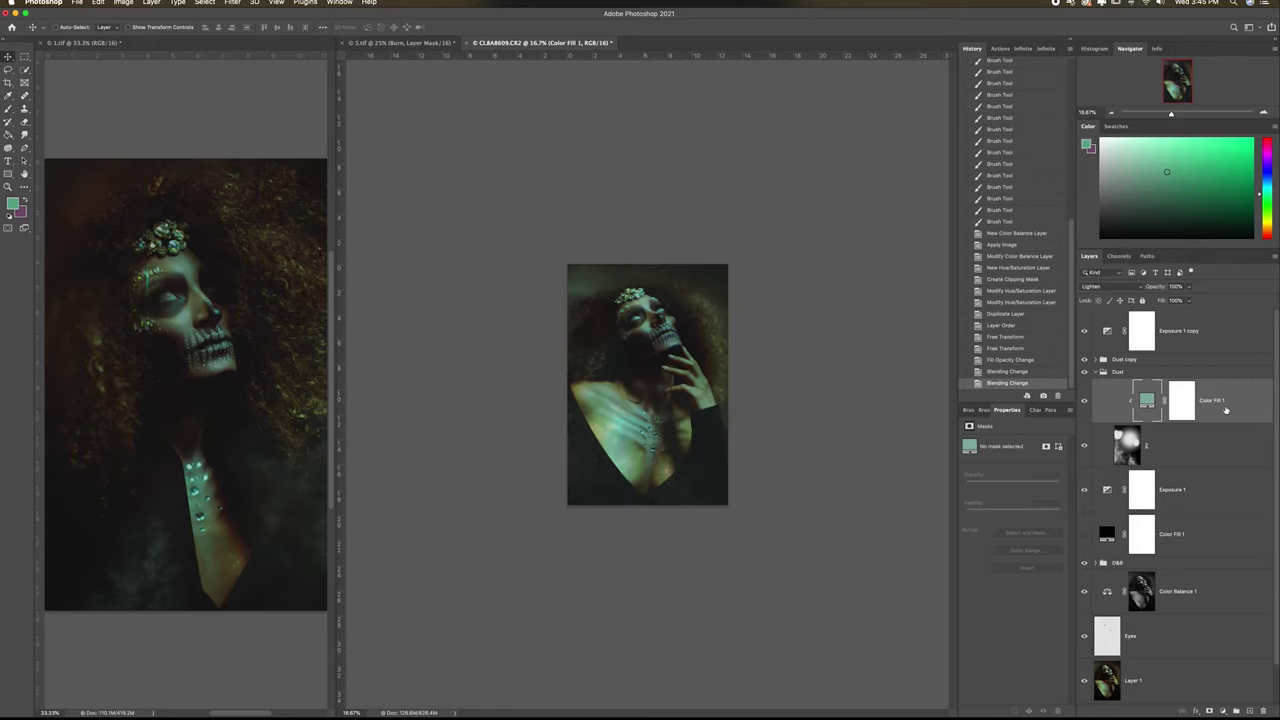
click(1110, 286)
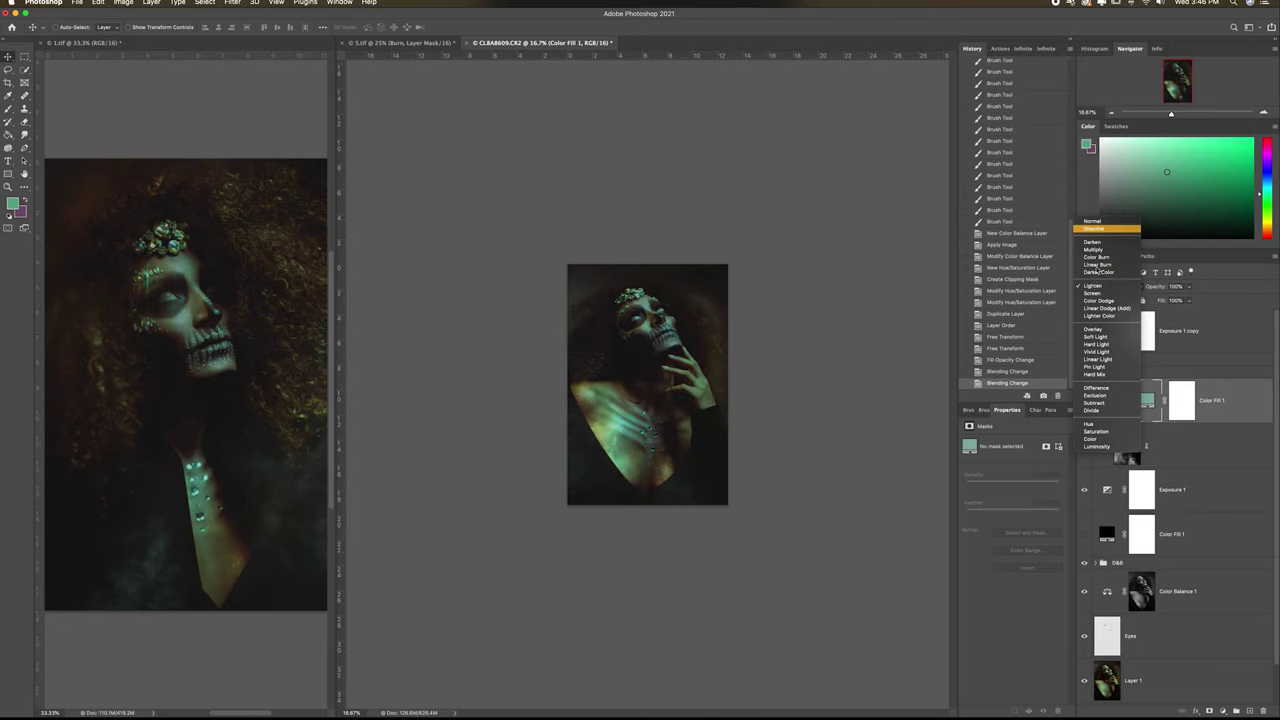
click(1093, 285)
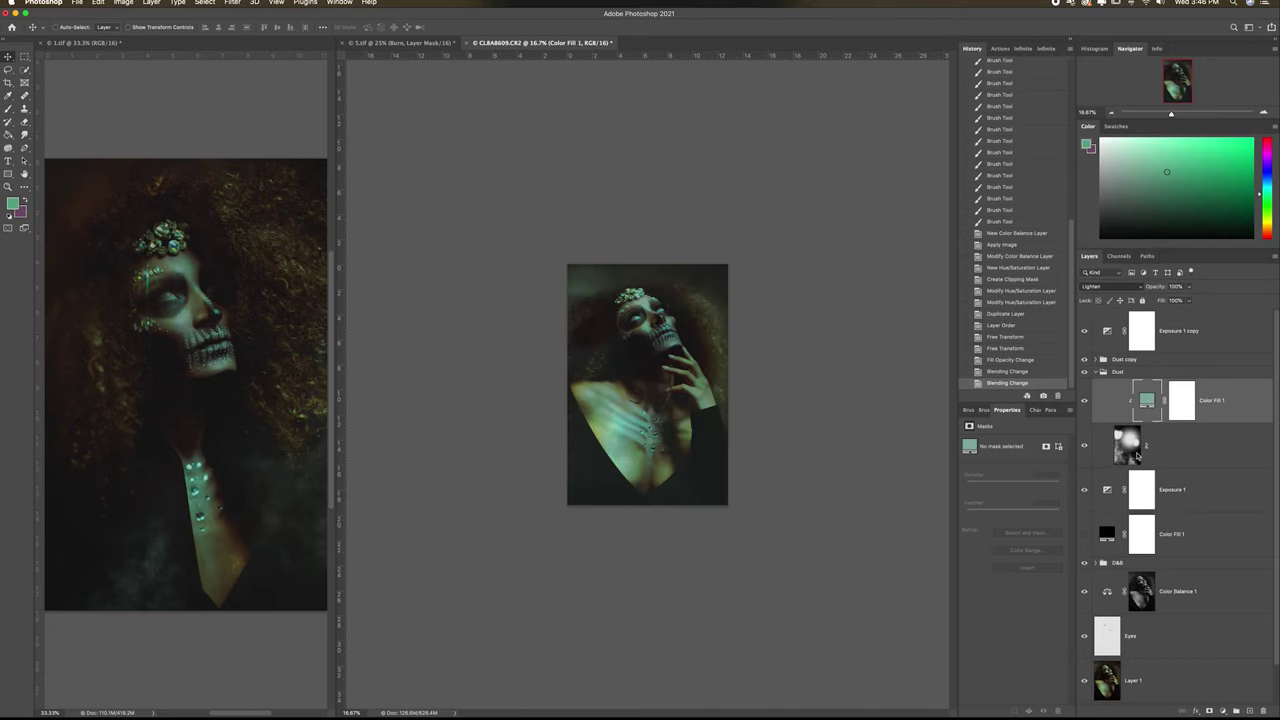
click(1181, 430)
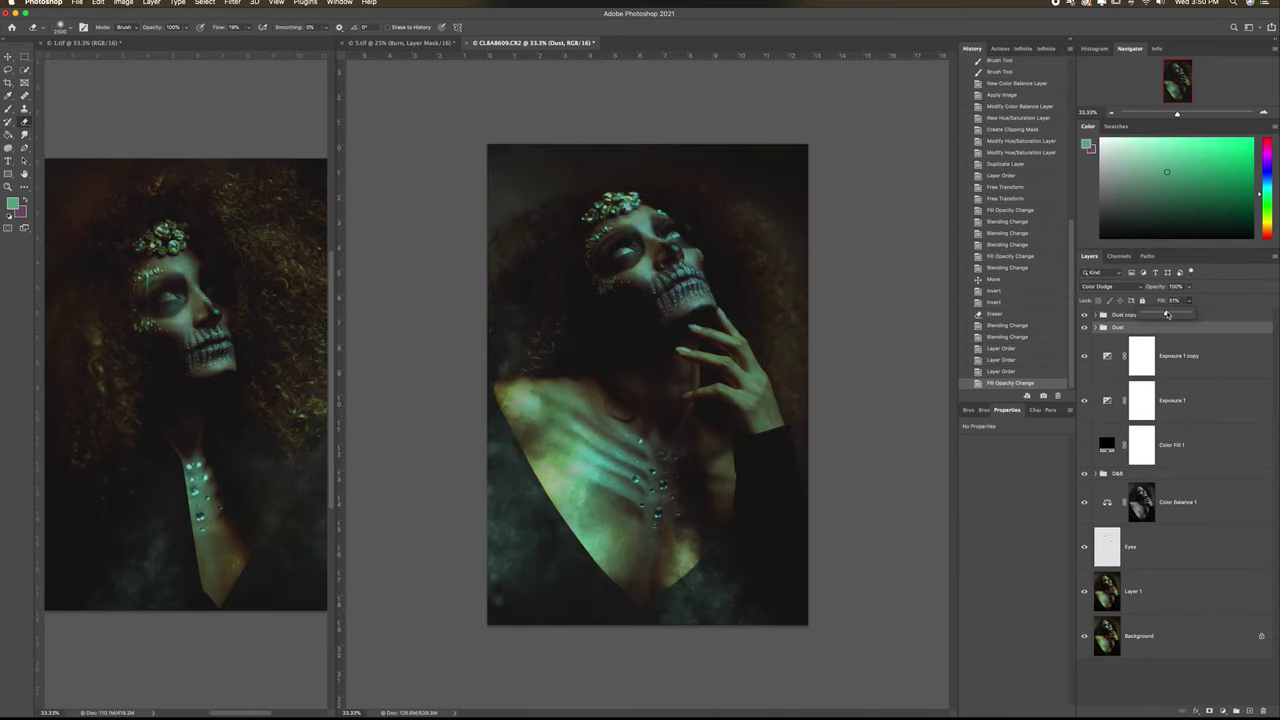
Step: Compare the portrait with and without the Dust copy group and set the Dust group's fill to 76%
drag(1150, 315, 1155, 315)
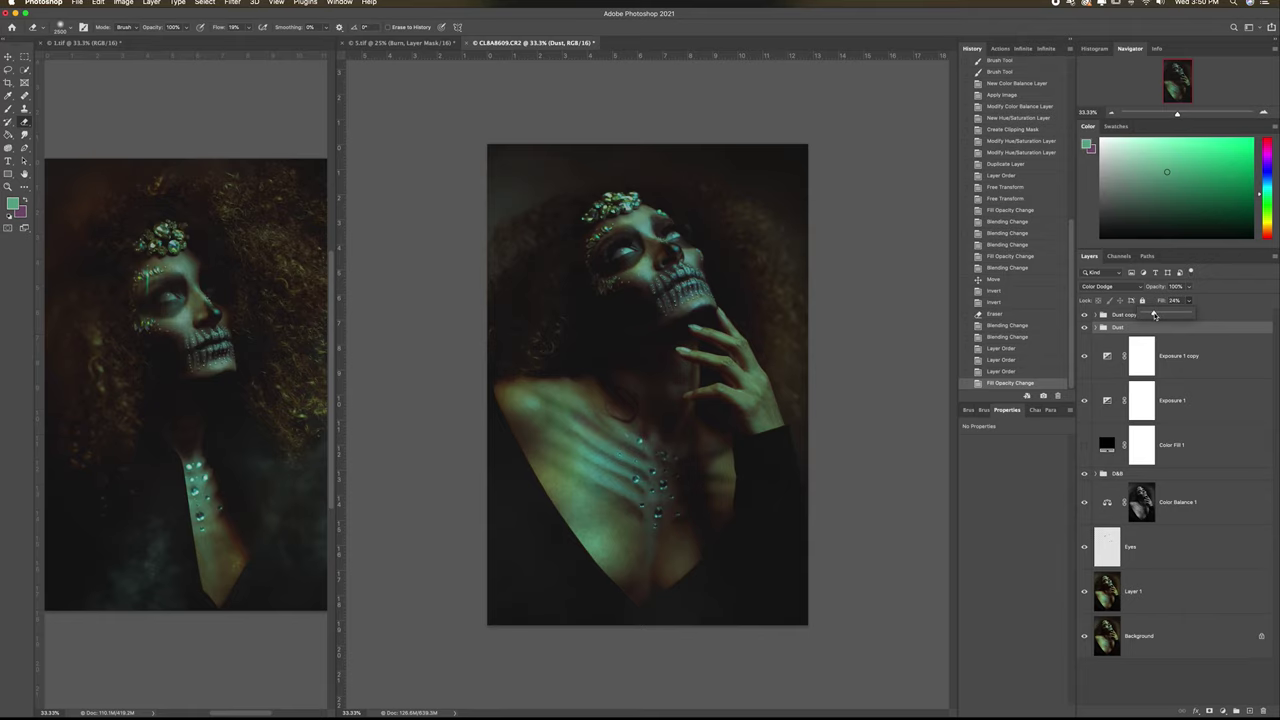
click(1114, 317)
click(1085, 316)
click(1085, 316)
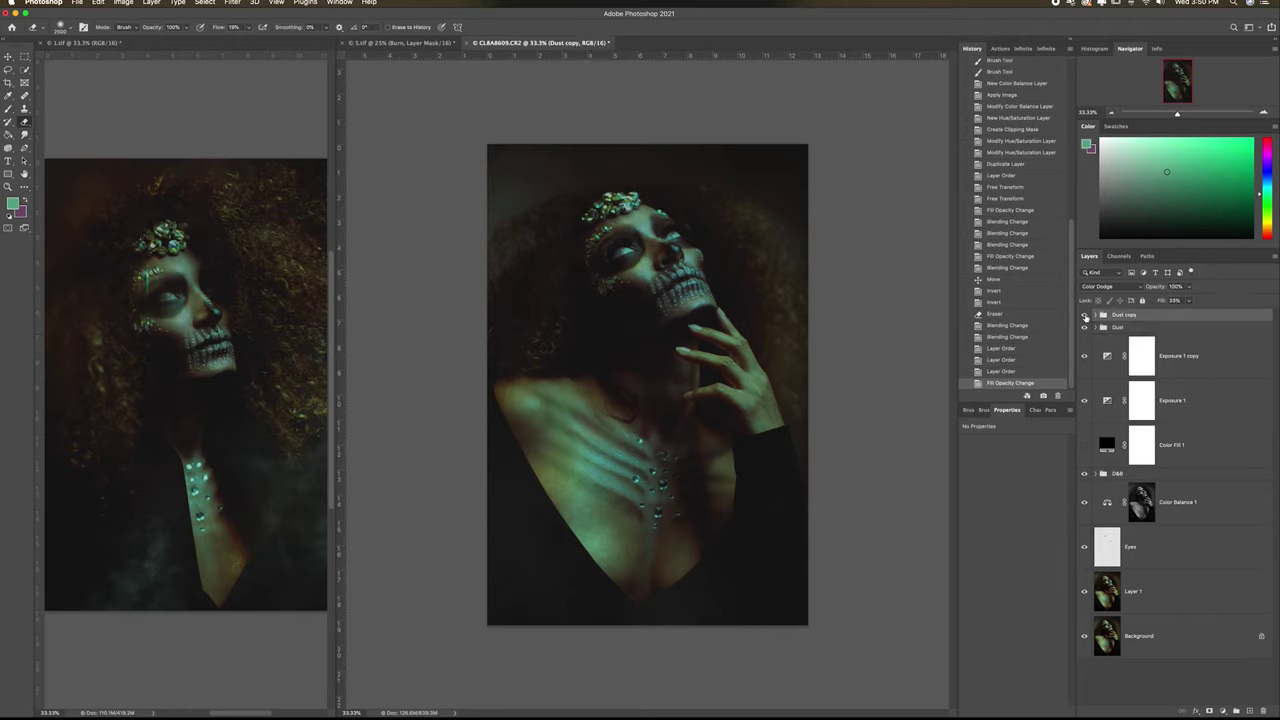
click(1120, 327)
click(1189, 300)
drag(1203, 315, 1213, 315)
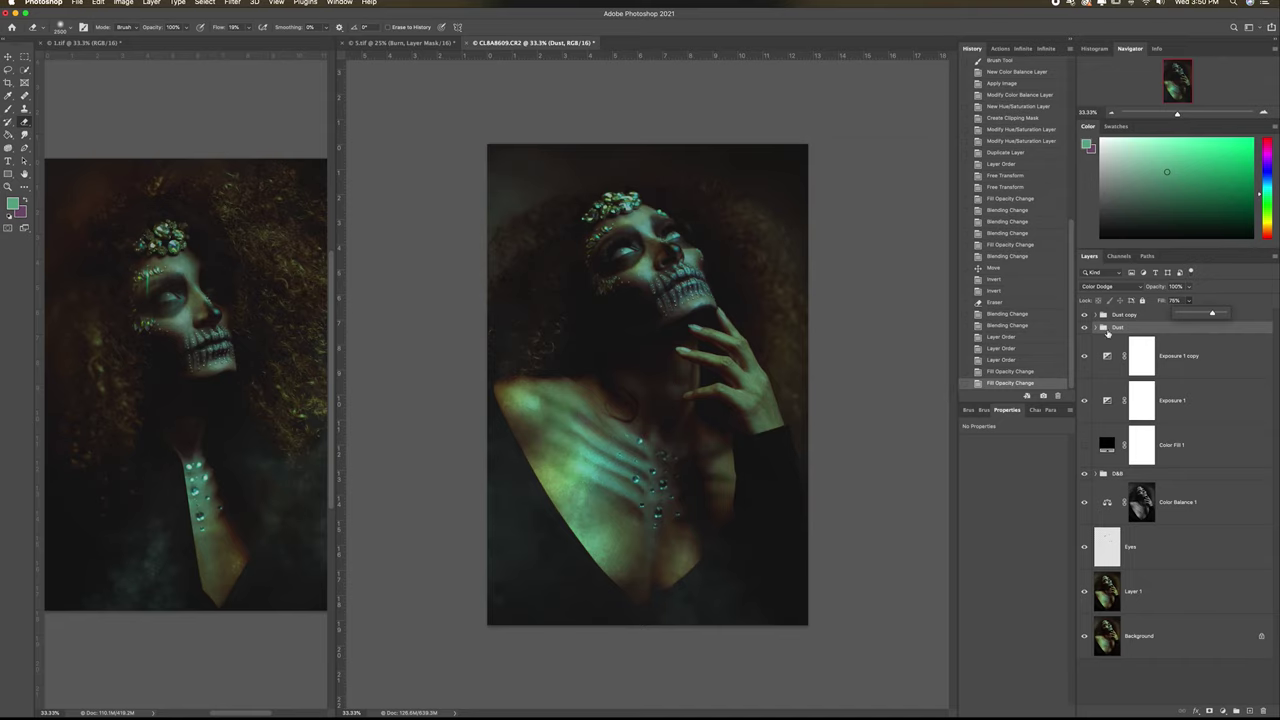
Step: Flip both Dust groups vertically and move them slightly upward over the portrait
shift+click(1138, 316)
key(super+t)
right_click(524, 478)
click(554, 650)
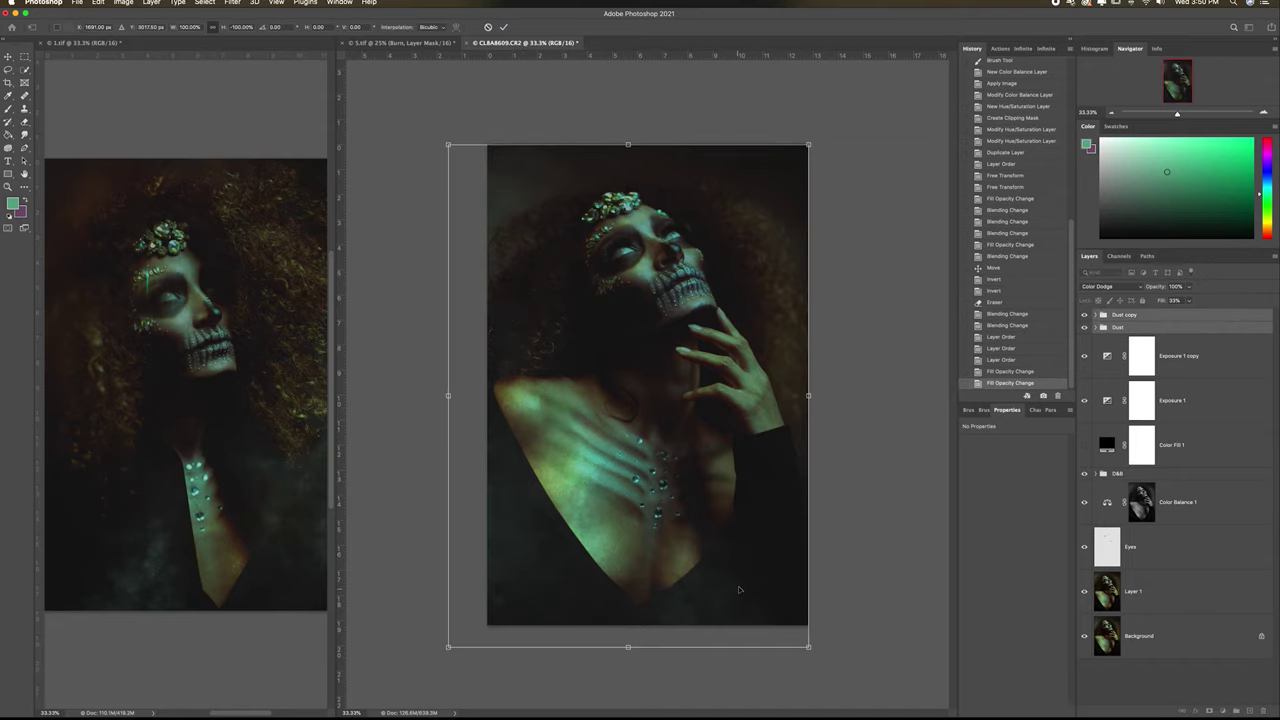
drag(536, 223, 533, 200)
key(Return)
key(e)
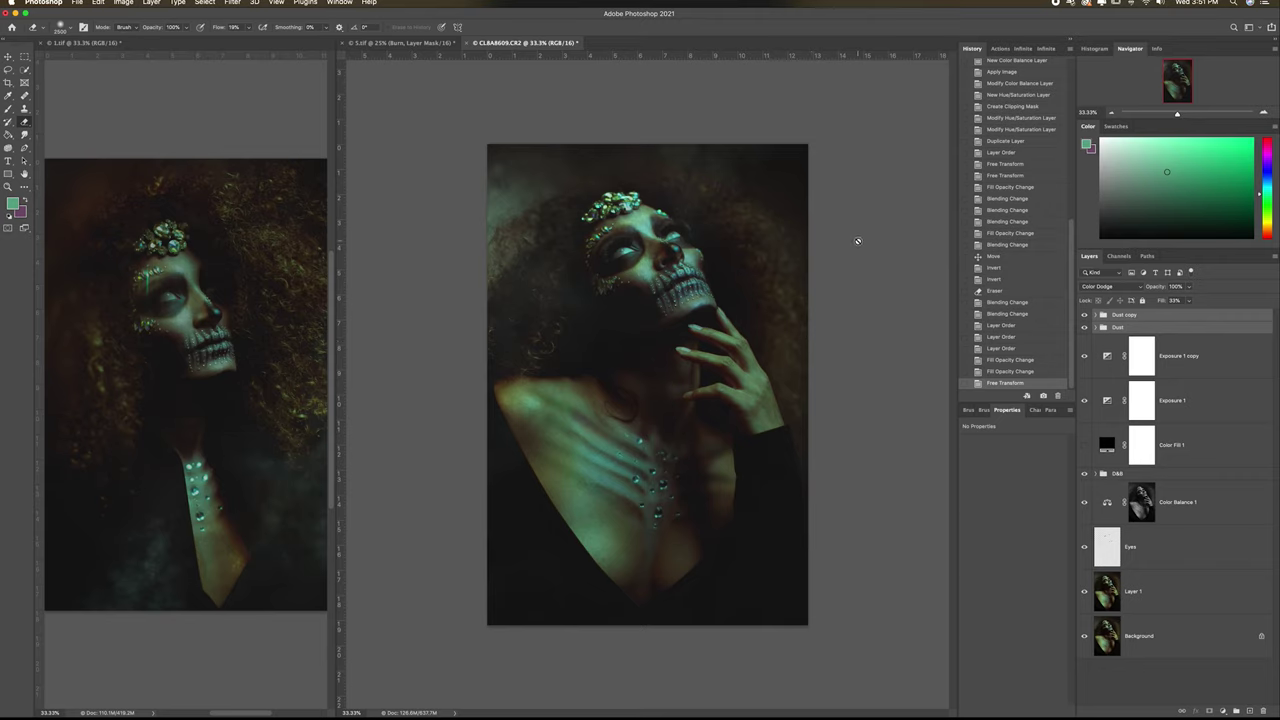
Step: Delete the hidden Color Fill 1 layer
click(1226, 586)
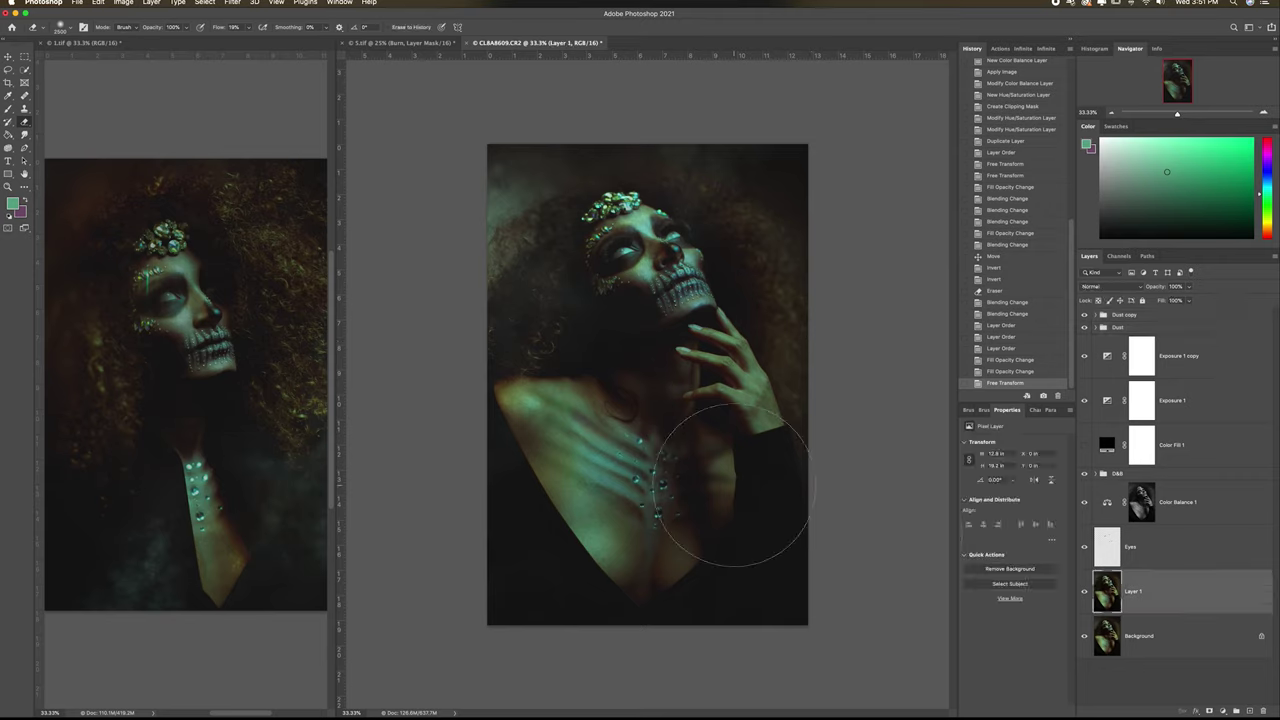
click(1265, 711)
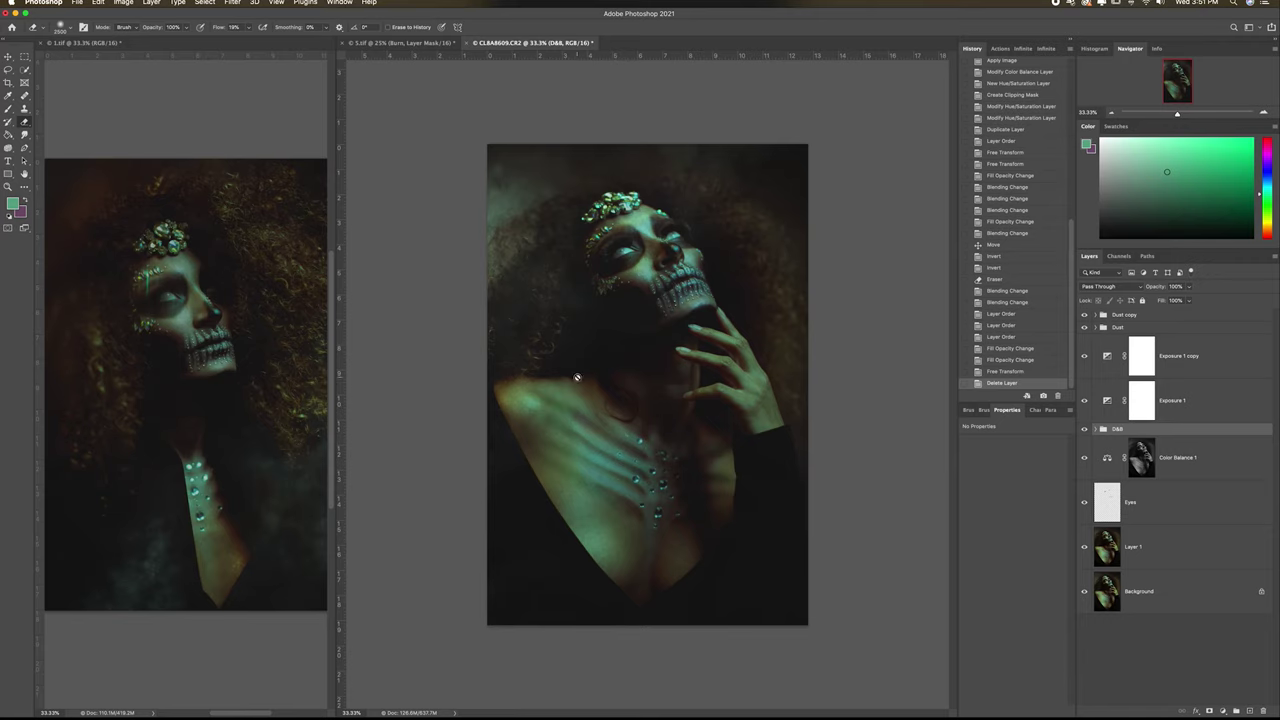
Step: Try brushing a sampled skin tone in Lighten mode beside the nose on Layer 1, with the Dust groups hidden
click(1177, 540)
key(b)
key(super+plus)
key(super+plus)
key(super+plus)
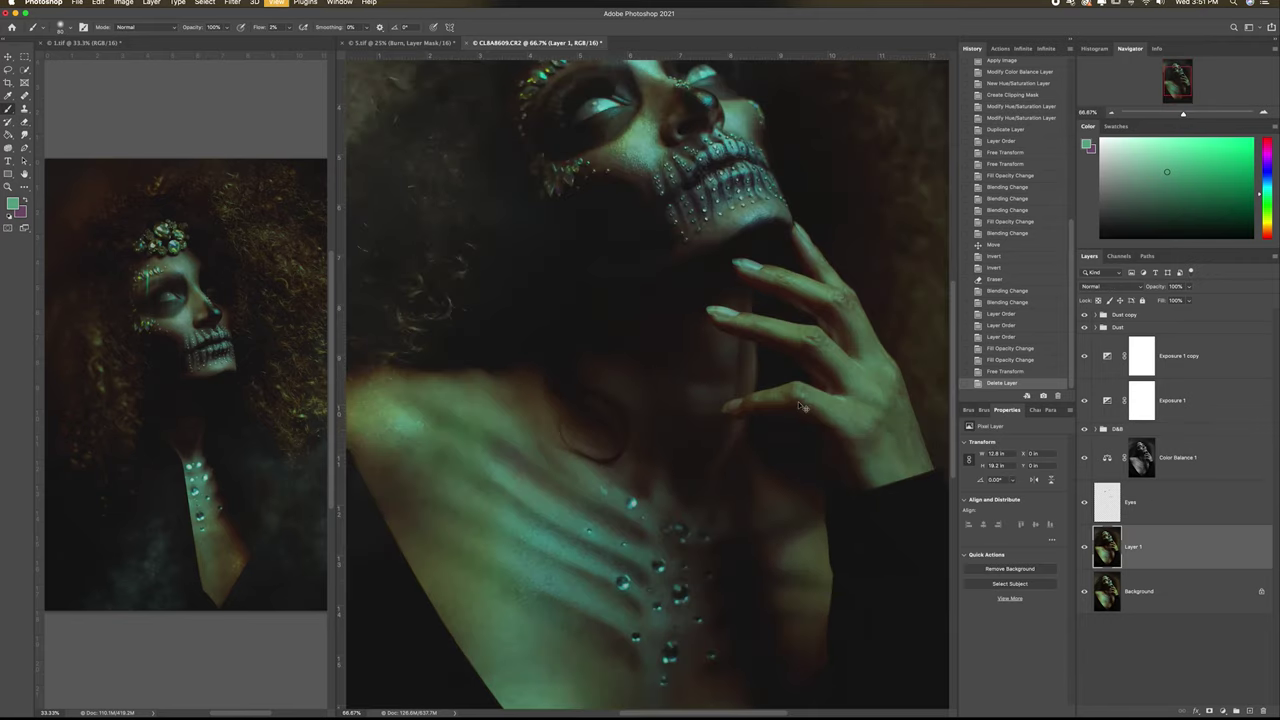
drag(771, 118, 795, 398)
alt+click(687, 252)
click(146, 27)
click(142, 106)
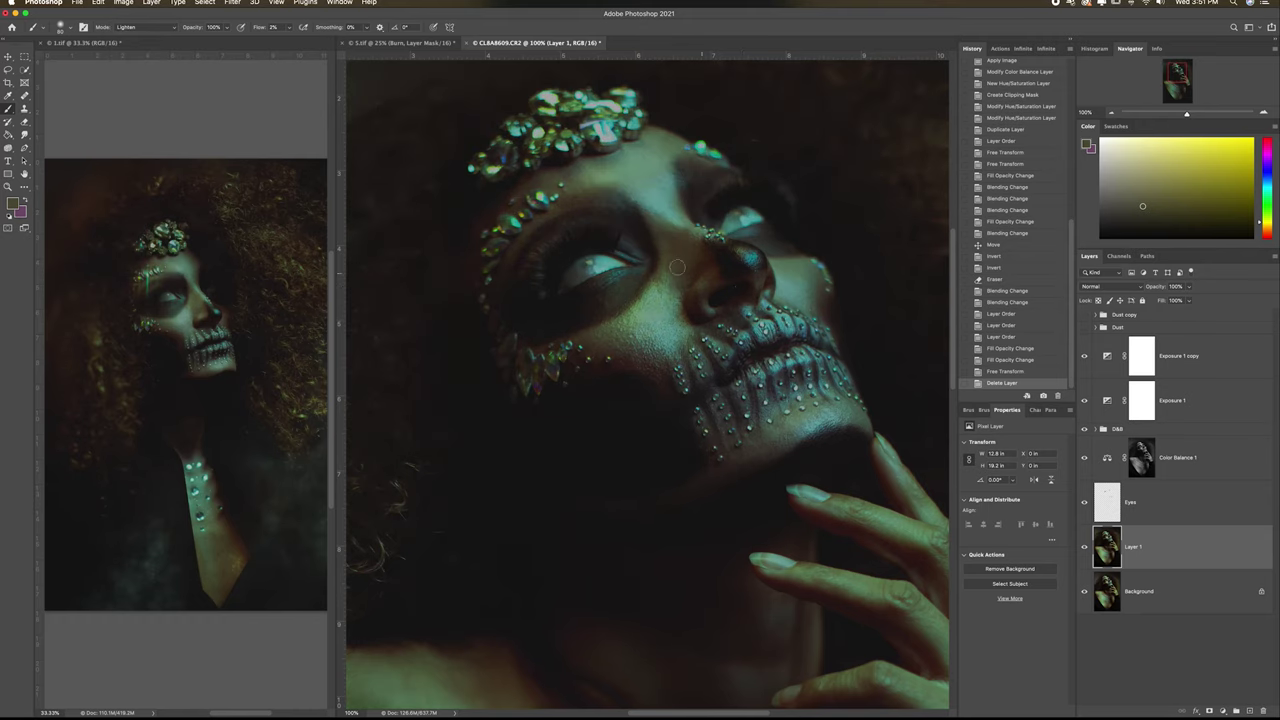
scroll(677, 267, up, 5)
alt+click(679, 222)
drag(679, 222, 682, 228)
drag(680, 223, 685, 233)
Step: Try lightening the cheek beside the nose on Layer 1 with sampled skin tones
alt+click(658, 293)
drag(646, 283, 699, 286)
drag(688, 234, 705, 234)
alt+click(640, 345)
drag(640, 345, 605, 397)
scroll(572, 230, up, 2)
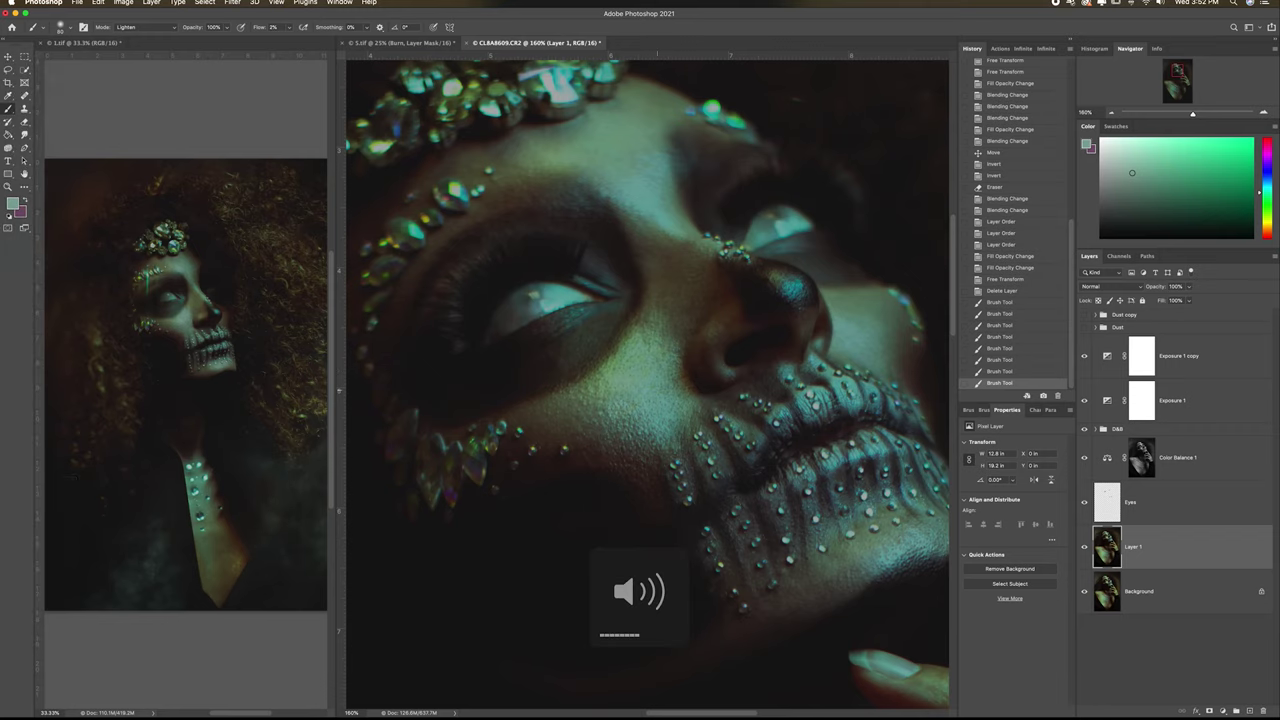
Step: Try blending further sampled tones along the nose and cheek and check the whole portrait
scroll(610, 260, up, 3)
alt+click(701, 292)
mouse_move(699, 300)
mouse_down()
mouse_move(709, 377)
mouse_move(722, 391)
mouse_move(730, 381)
mouse_move(683, 362)
mouse_up()
alt+click(718, 385)
alt+click(666, 413)
drag(666, 413, 640, 406)
scroll(639, 407, down, 6)
key(super+minus)
key(super+minus)
key(super+minus)
key(super+minus)
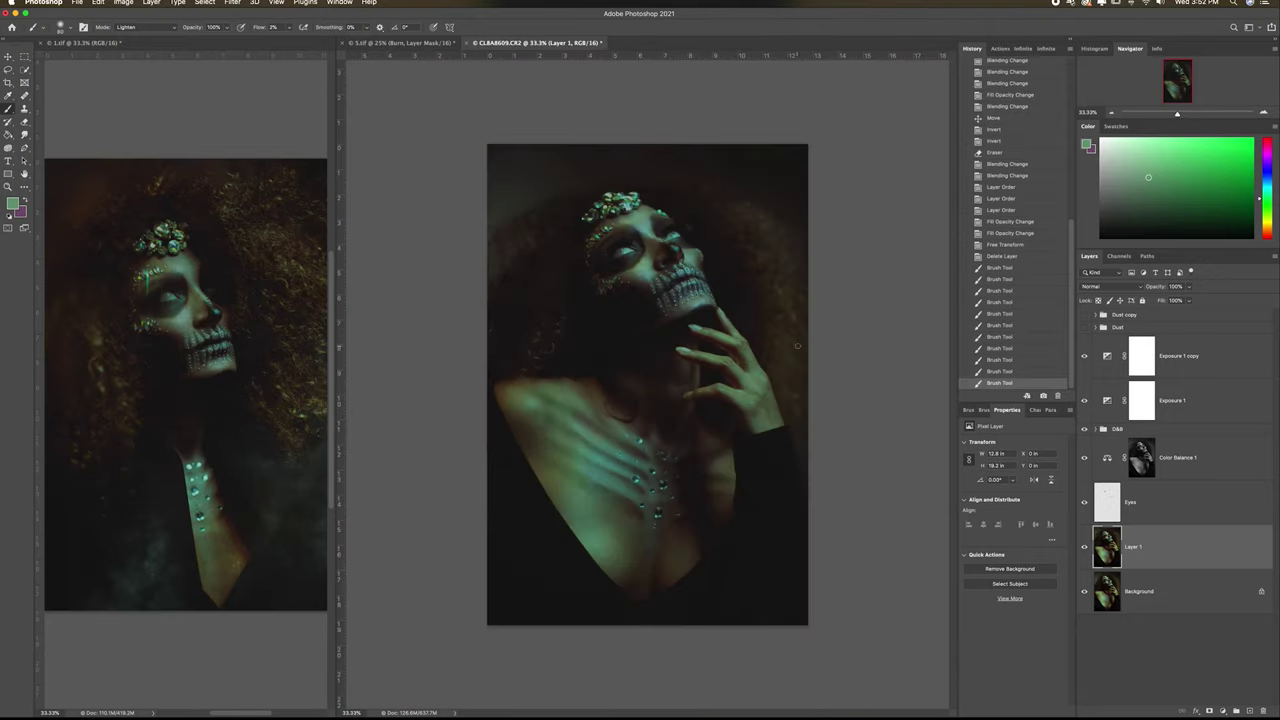
scroll(1070, 315, up, 1)
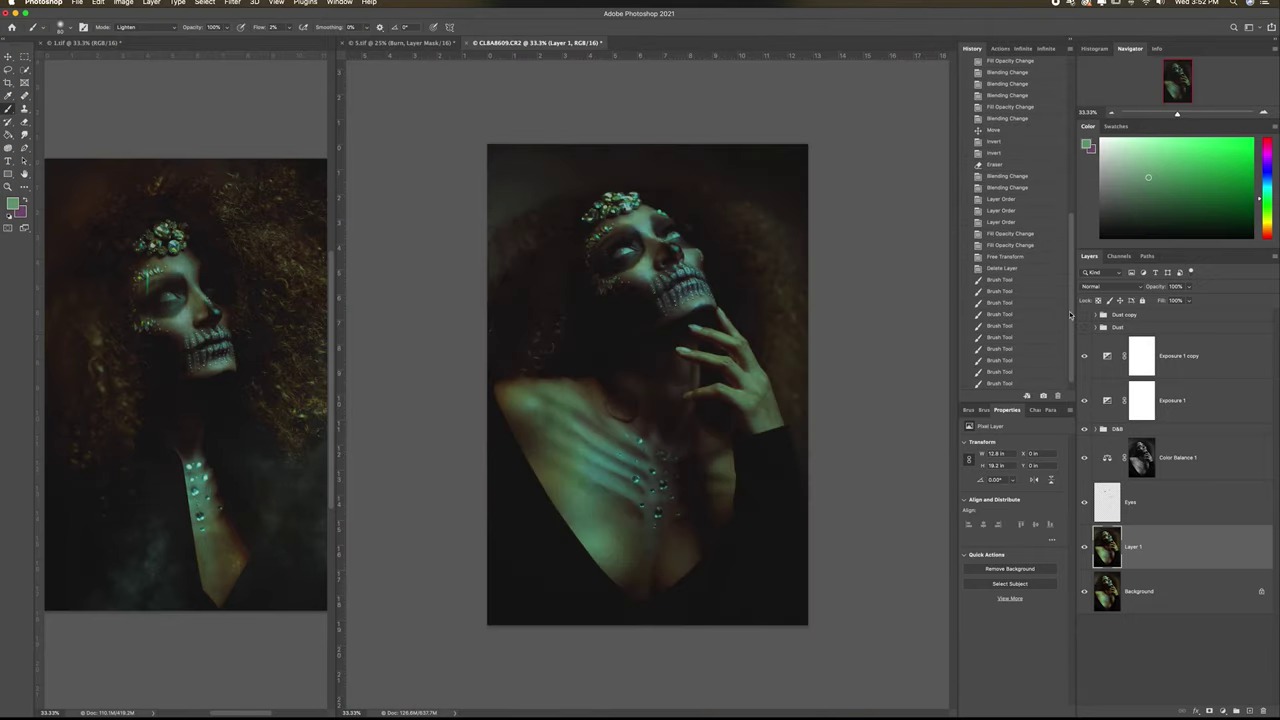
Step: Try a single dab of sampled colour near the nose, undo it and resample the face tone
alt+click(641, 277)
click(642, 276)
key(super+z)
key(super+plus)
key(super+plus)
key(super+plus)
scroll(642, 275, up, 5)
scroll(642, 275, up, 1)
alt+click(656, 234)
Step: Try a larger brush beside the nose on the Burn mask, then roll back all brush strokes to the Delete Layer state
click(1097, 430)
click(1161, 550)
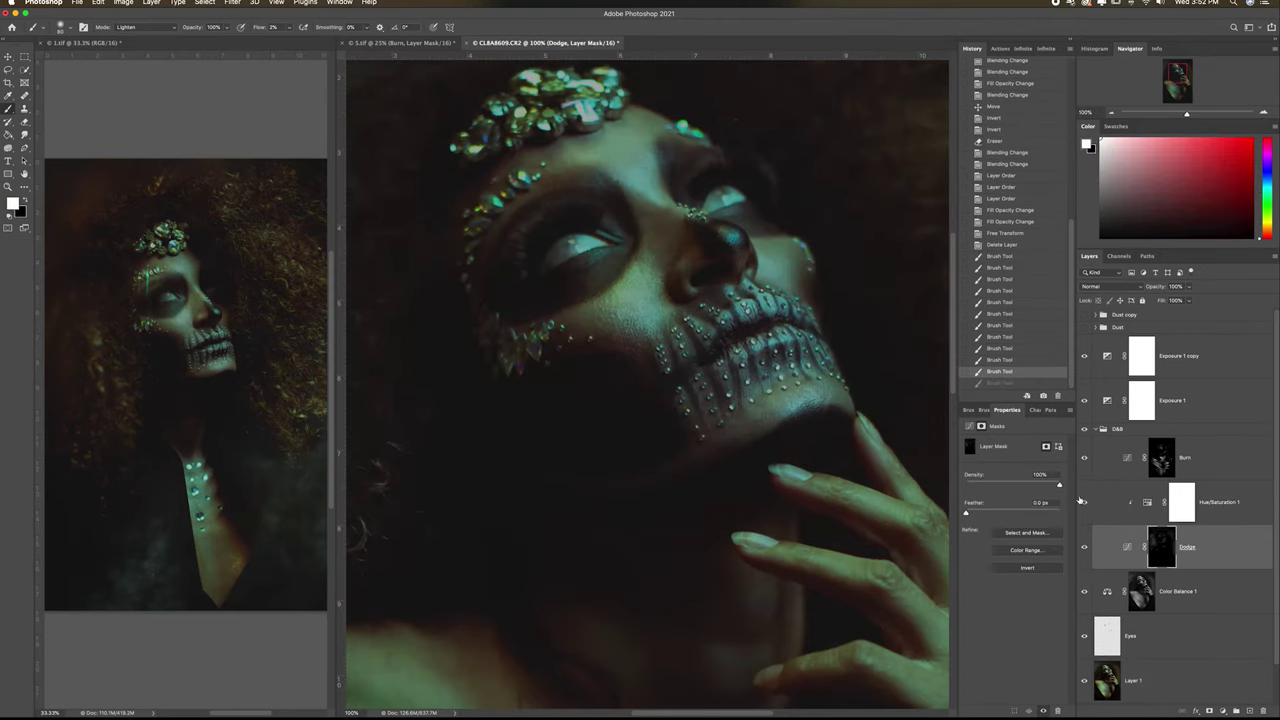
click(1167, 462)
key(bracketright)
key(bracketright)
key(bracketright)
scroll(622, 390, up, 1)
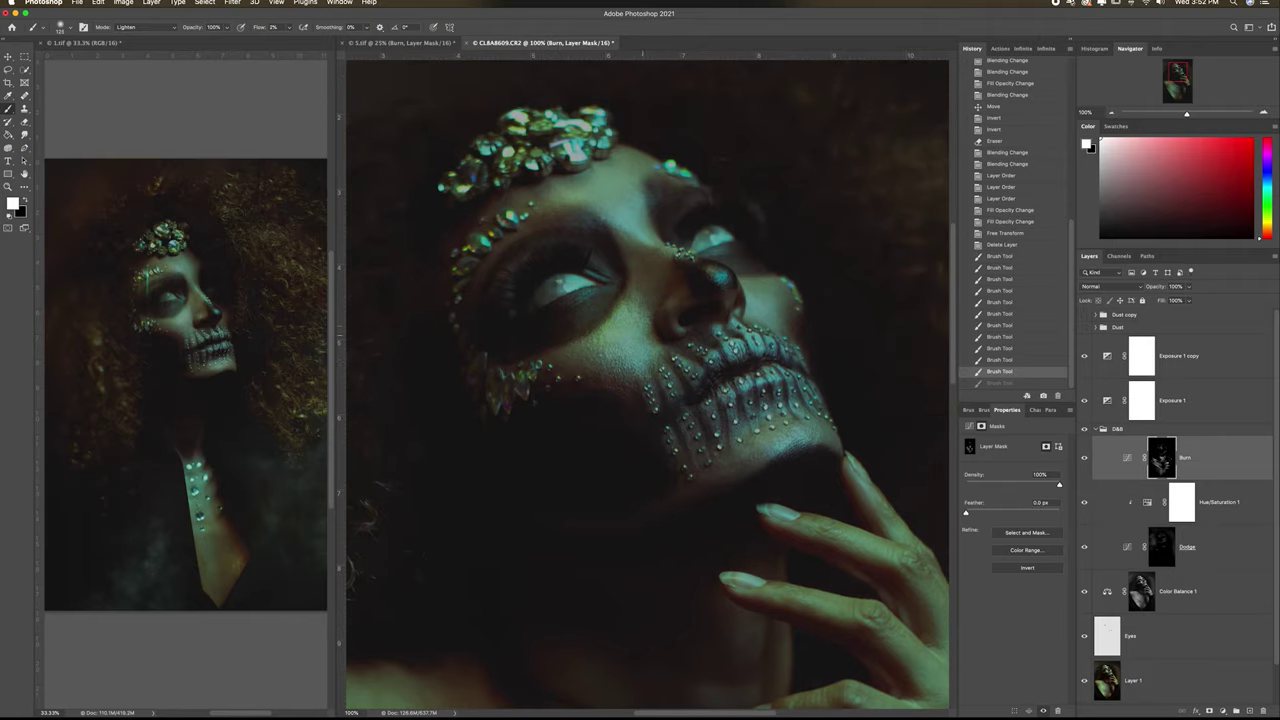
click(676, 310)
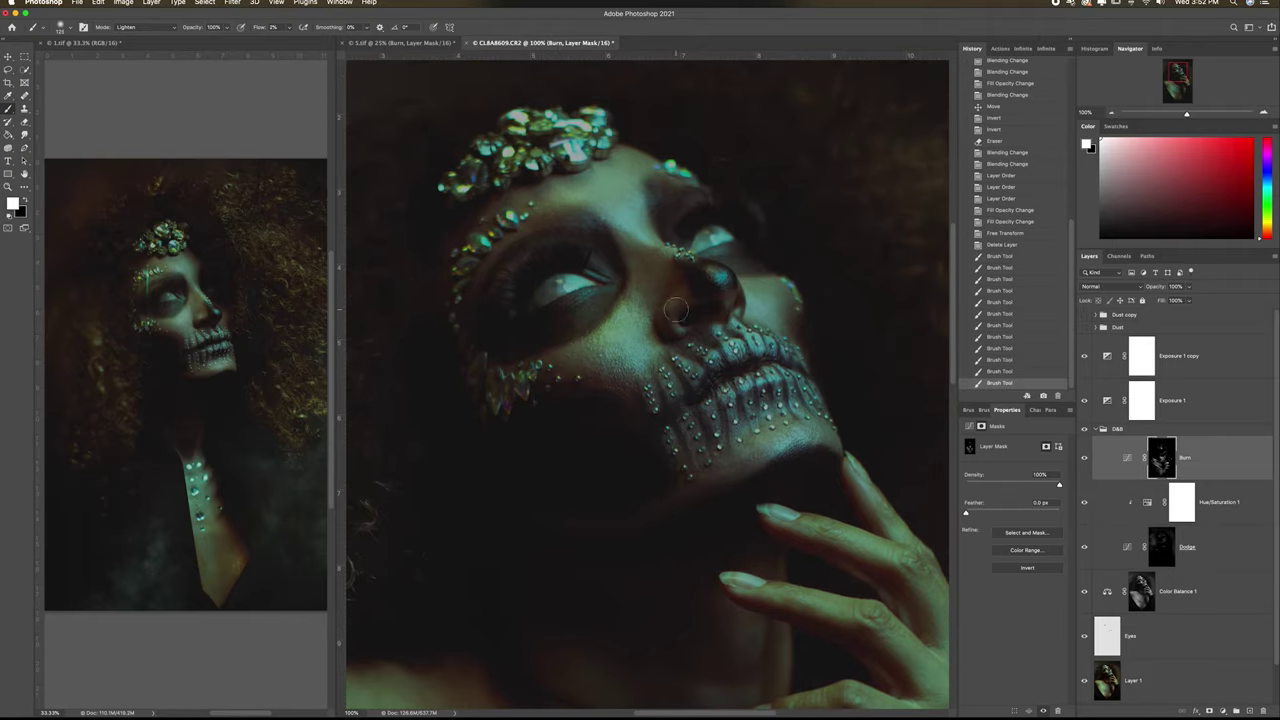
click(1012, 246)
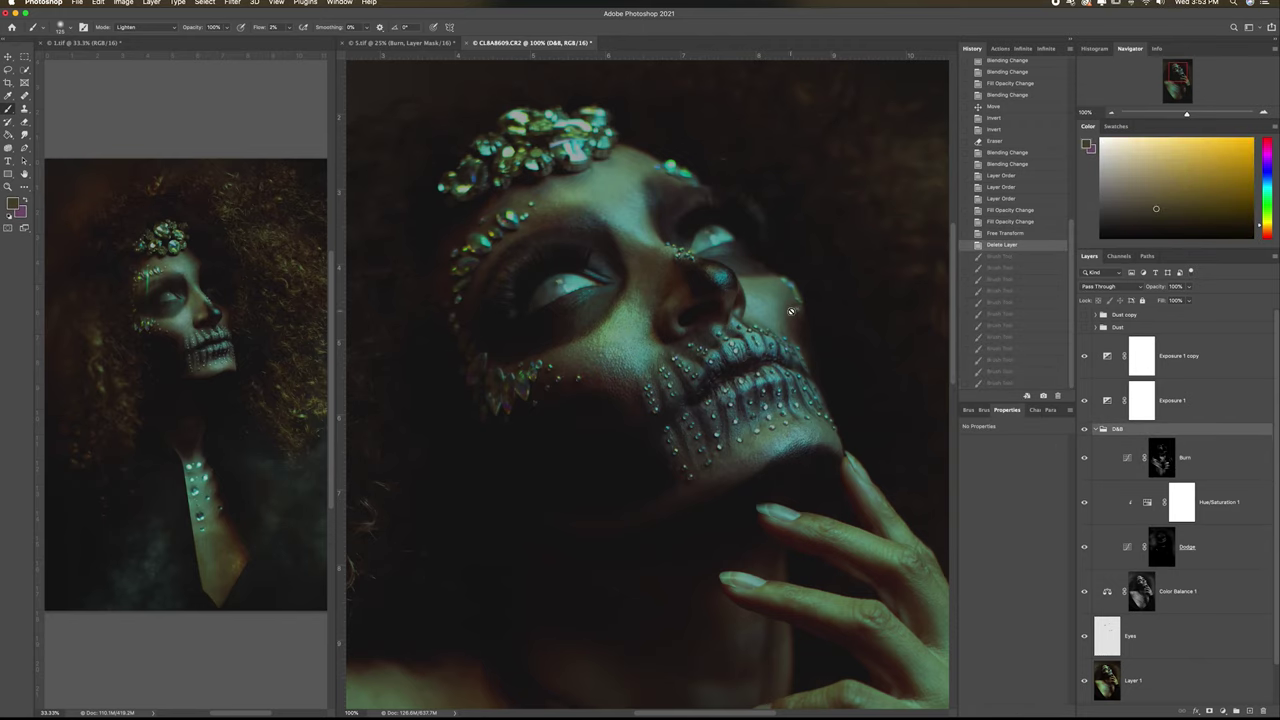
Step: Adjust the Cyan–Red balance of the Highlights in the Color Balance 1 layer
click(1178, 591)
scroll(1150, 560, down, 1)
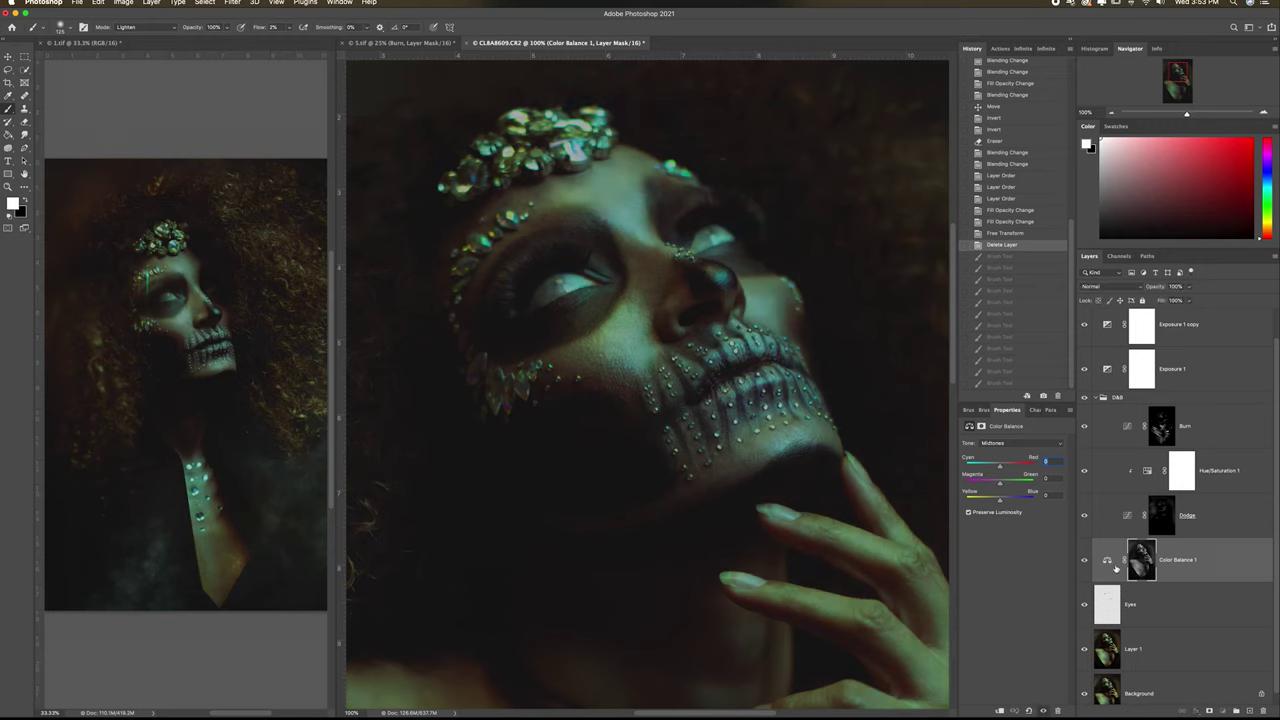
click(1107, 561)
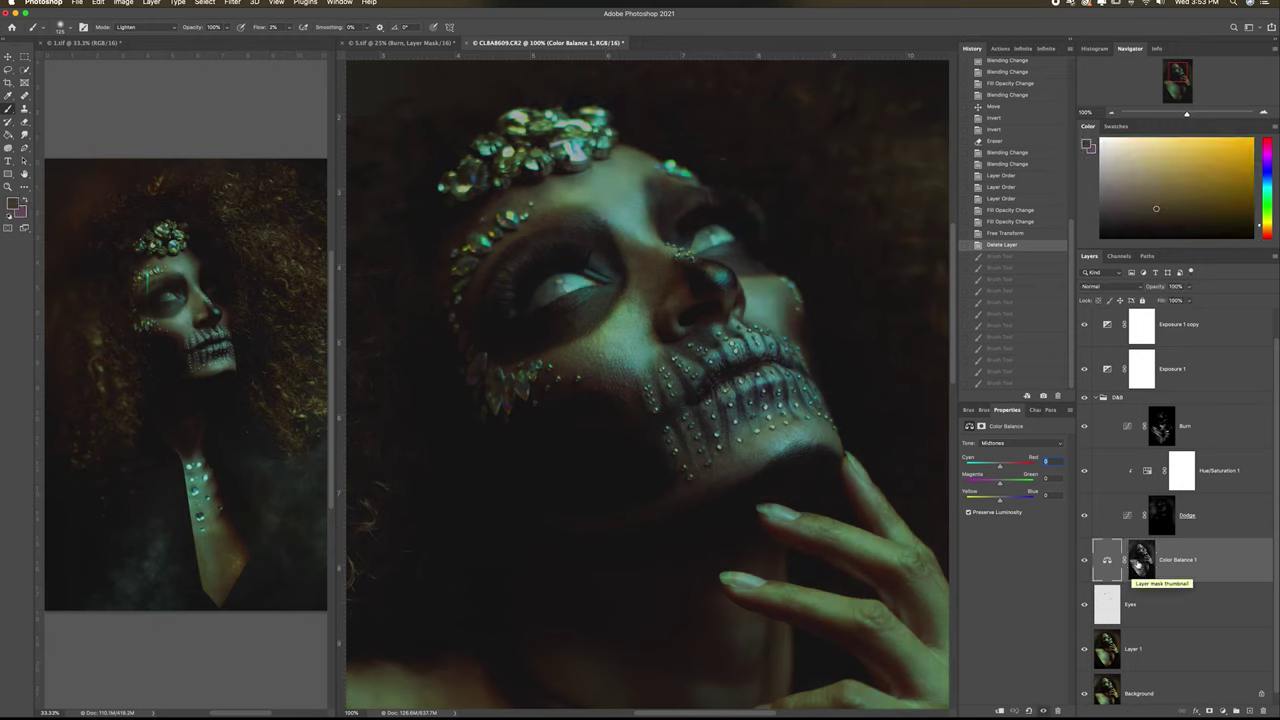
click(1020, 443)
click(1005, 455)
drag(982, 467, 985, 467)
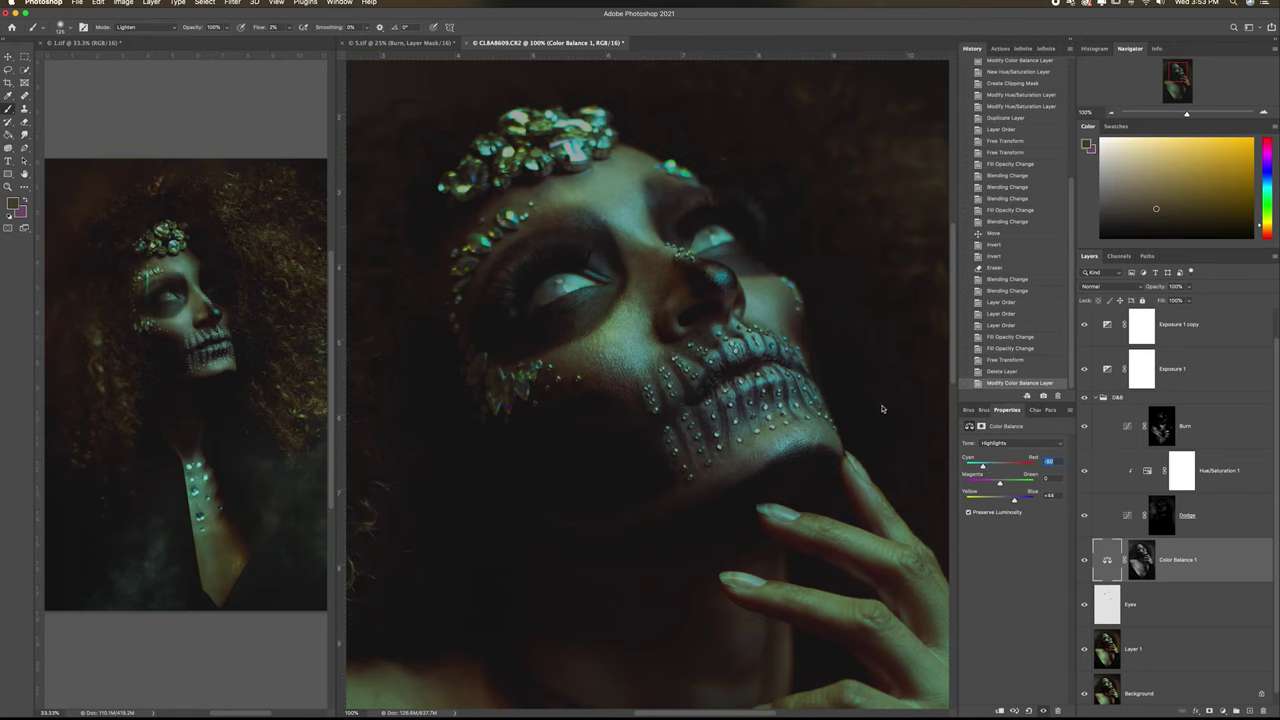
Step: Show both Dust groups again and select the Exposure 1 copy layer
scroll(881, 405, down, 4)
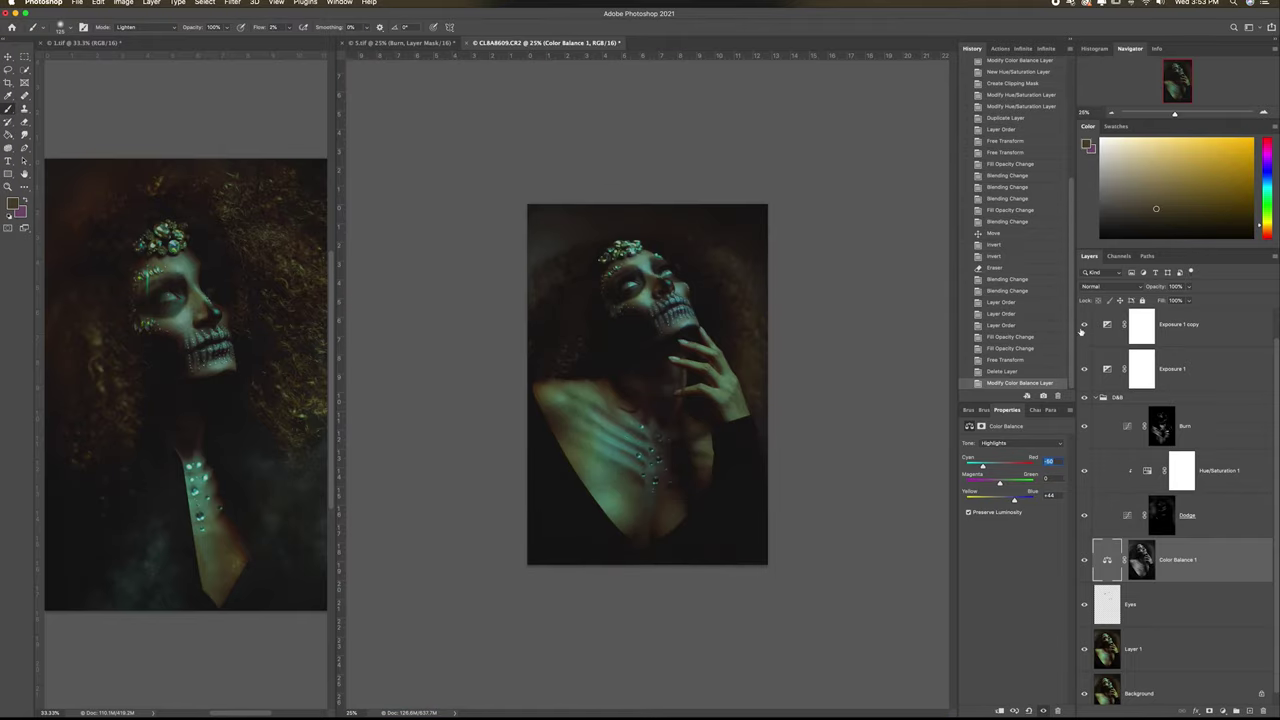
scroll(1081, 330, up, 2)
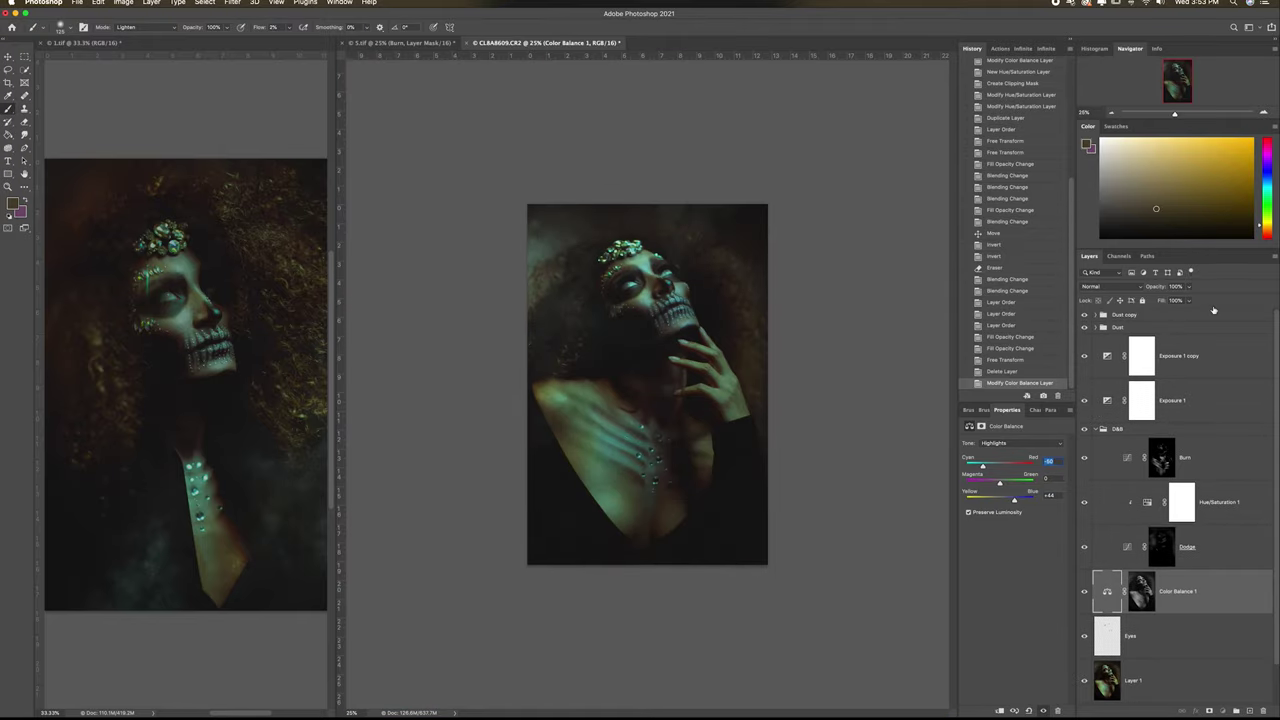
click(1215, 356)
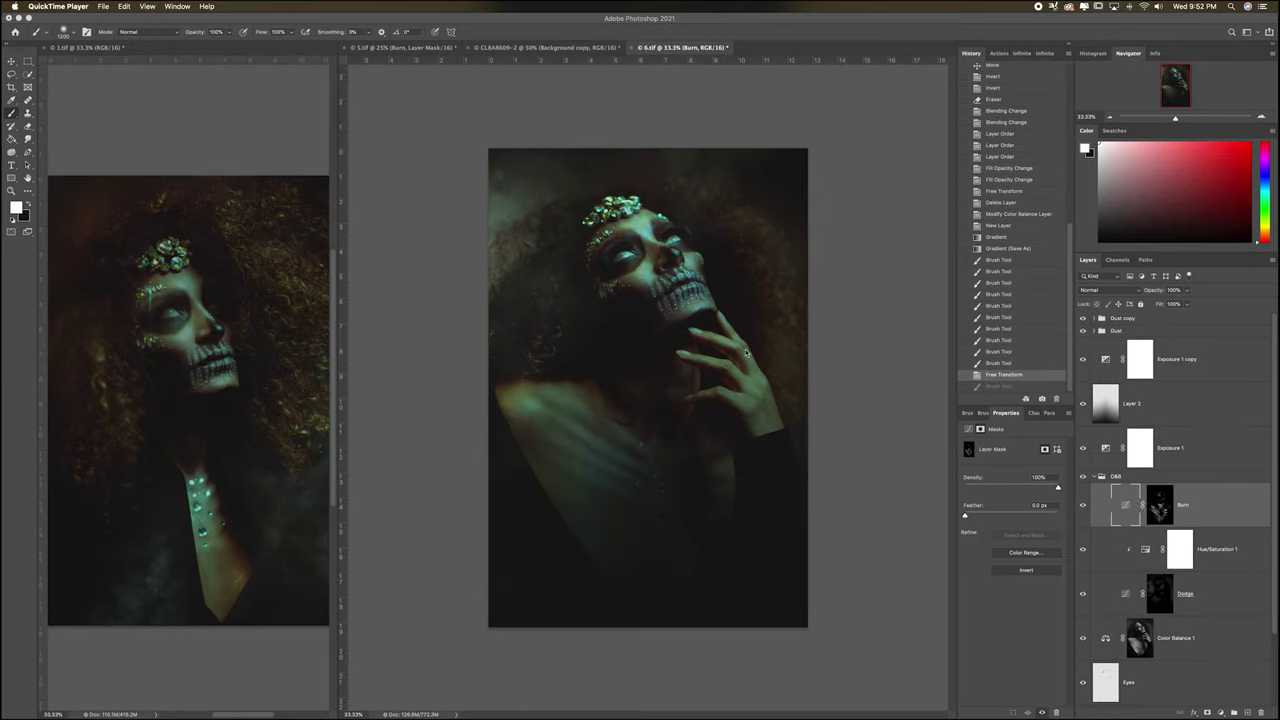
Step: Paint black over the chest on the Burn layer mask and select Layer 1
drag(555, 413, 712, 470)
drag(600, 430, 722, 514)
drag(603, 457, 739, 452)
super+click(677, 417)
super+click(677, 417)
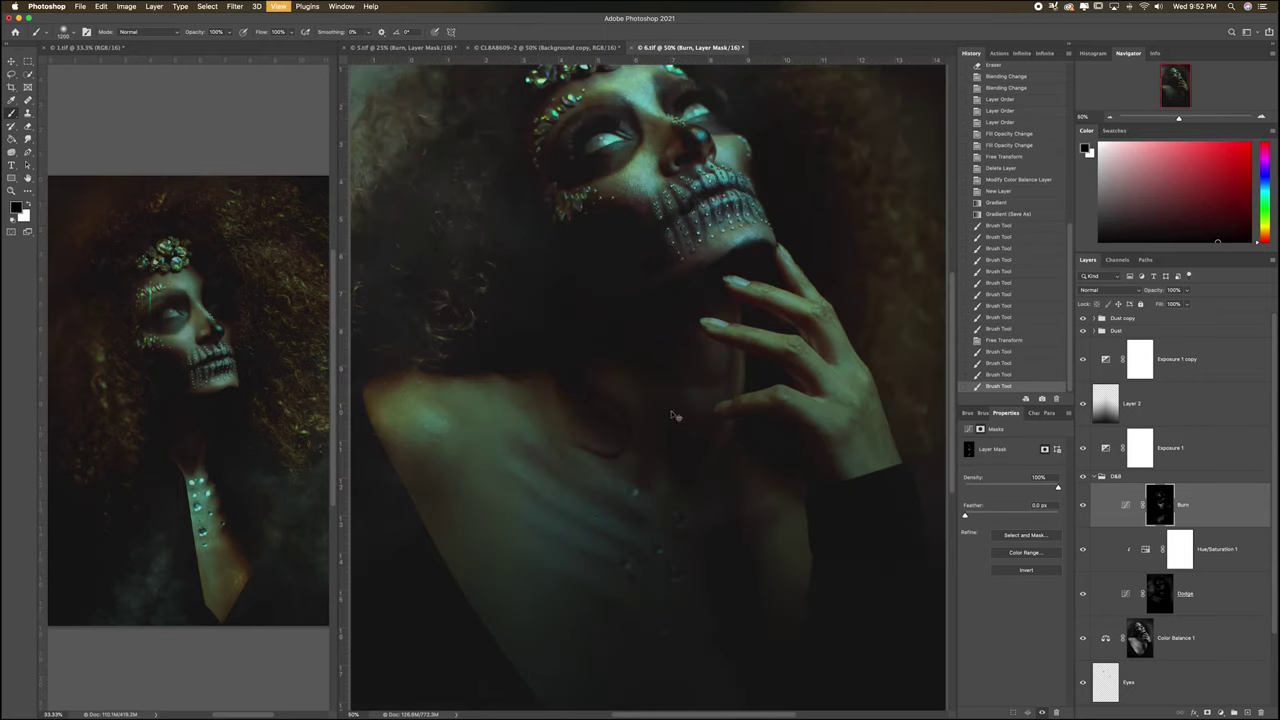
super+click(634, 455)
click(1178, 677)
scroll(1182, 655, down, 3)
click(1183, 643)
Step: Try a Clone Stamp stroke with sampled skin on the upper chest
key(s)
alt+click(520, 369)
drag(480, 361, 550, 390)
key(super+z)
Step: Patch the uneven skin on the upper chest of Layer 1 with the Patch tool
click(28, 100)
click(72, 121)
drag(480, 349, 519, 370)
drag(500, 376, 480, 386)
key(super+d)
key(super+z)
key(super+z)
key(super+d)
Step: Patch further uneven areas of the chest with nearby skin
mouse_move(580, 563)
mouse_down()
mouse_move(520, 506)
mouse_move(586, 516)
mouse_up()
mouse_move(544, 318)
mouse_down()
mouse_move(567, 328)
mouse_move(512, 300)
mouse_up()
key(super+d)
mouse_move(705, 369)
mouse_down()
mouse_move(623, 366)
mouse_move(675, 340)
mouse_move(673, 355)
mouse_up()
Step: Try softening the streaks on the chest with the Clone Stamp at 7% flow
key(s)
key(shift+7)
alt+click(481, 348)
drag(466, 340, 501, 435)
drag(463, 397, 432, 364)
drag(432, 364, 443, 388)
mouse_move(484, 343)
mouse_down()
mouse_move(630, 431)
mouse_move(514, 334)
mouse_up()
scroll(476, 295, up, 4)
key(super+z)
Step: Try cloning freshly sampled skin over the remaining chest streaks and check the result from farther out
alt+click(460, 260)
drag(471, 285, 498, 325)
click(603, 372)
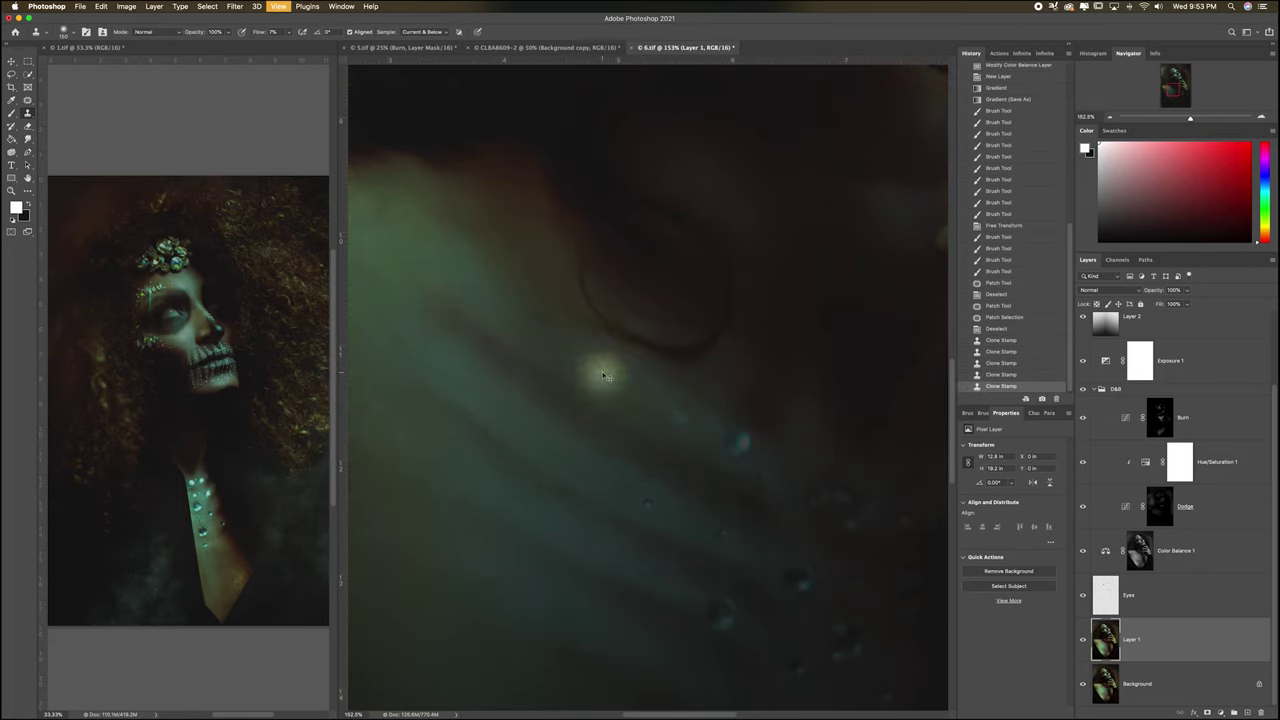
scroll(603, 385, down, 4)
scroll(602, 395, down, 5)
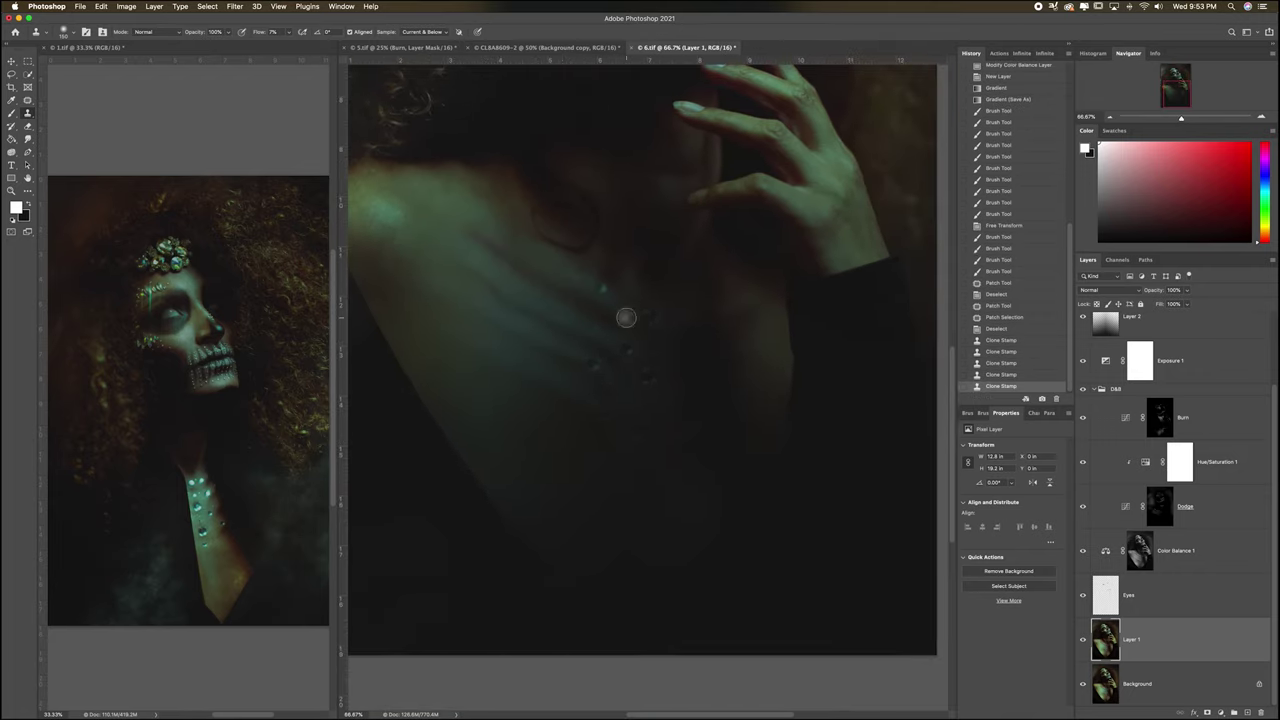
Step: Compare the chest with and without the Color Balance 1 layer
click(1082, 551)
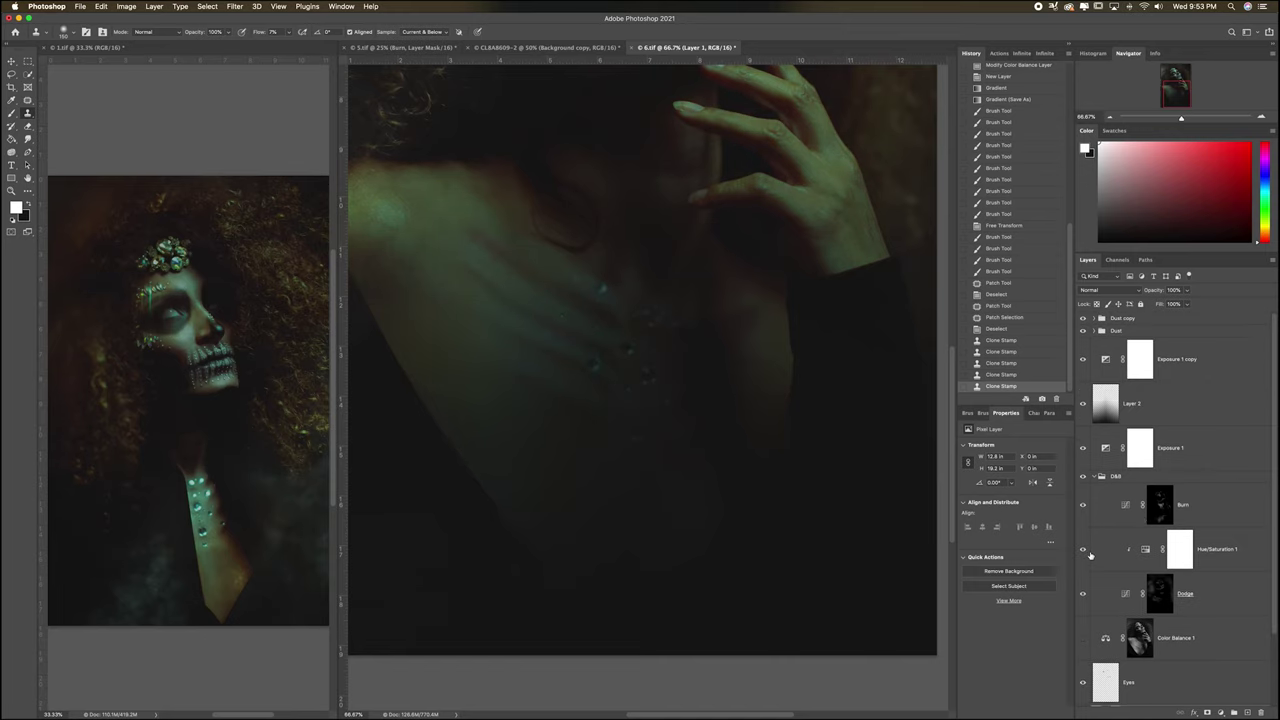
click(1082, 551)
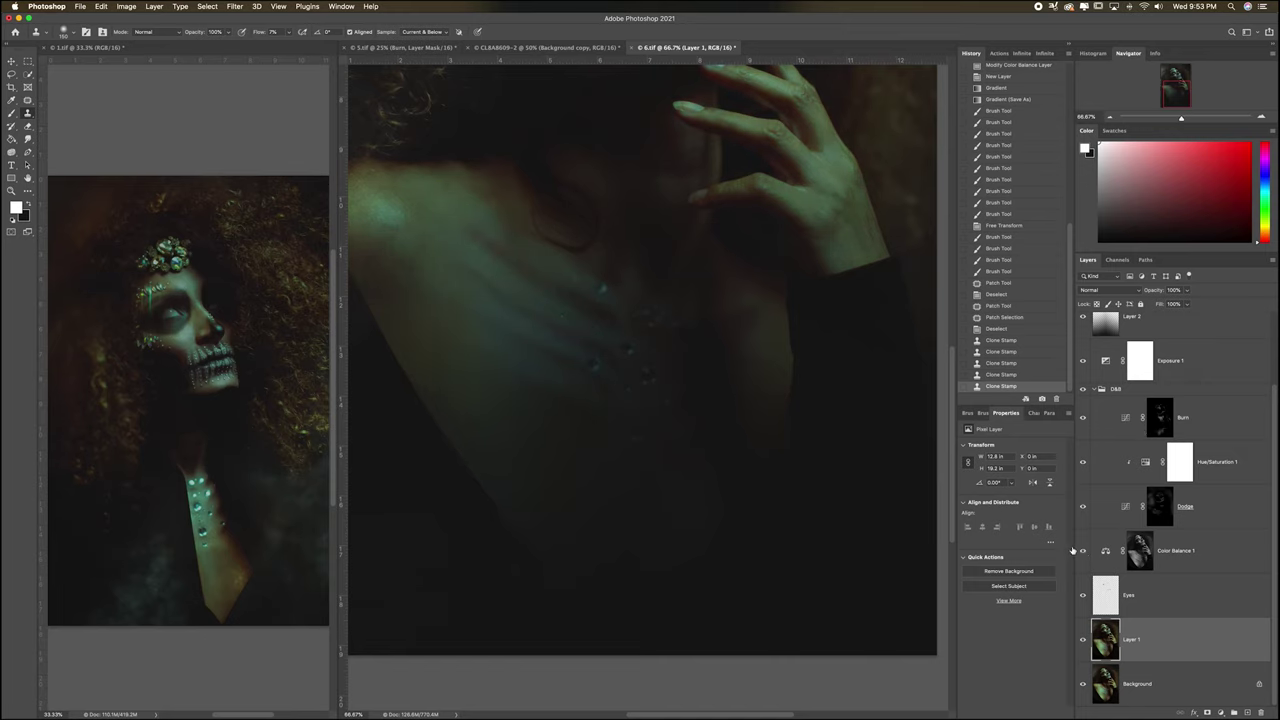
scroll(1095, 403, up, 3)
scroll(1180, 633, down, 3)
Step: Try desaturating the chest streaks on Layer 1 with the Sponge tool at 10% flow
key(shift+o)
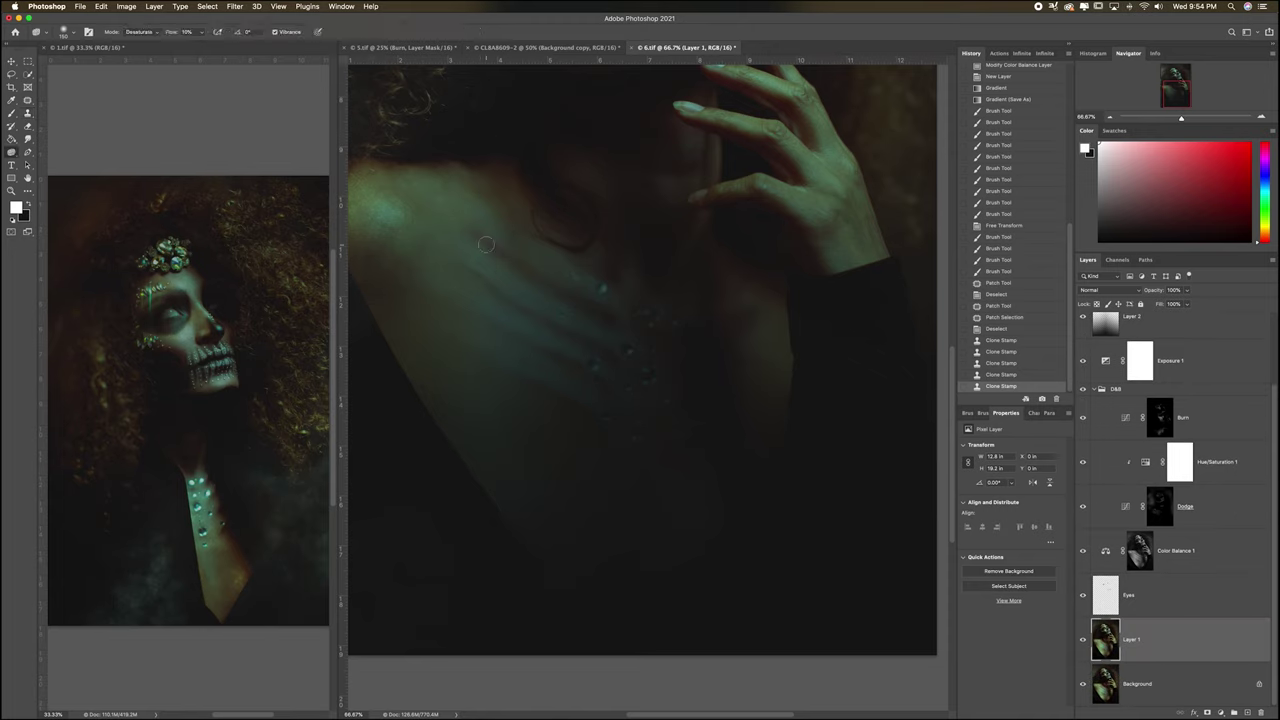
drag(515, 263, 530, 274)
drag(520, 266, 570, 303)
drag(520, 268, 580, 312)
drag(515, 265, 590, 320)
drag(540, 285, 606, 332)
drag(506, 256, 560, 290)
drag(515, 262, 551, 280)
Step: Compare the chest before and after the sponge strokes and roll them back, including the last clone stroke
click(999, 284)
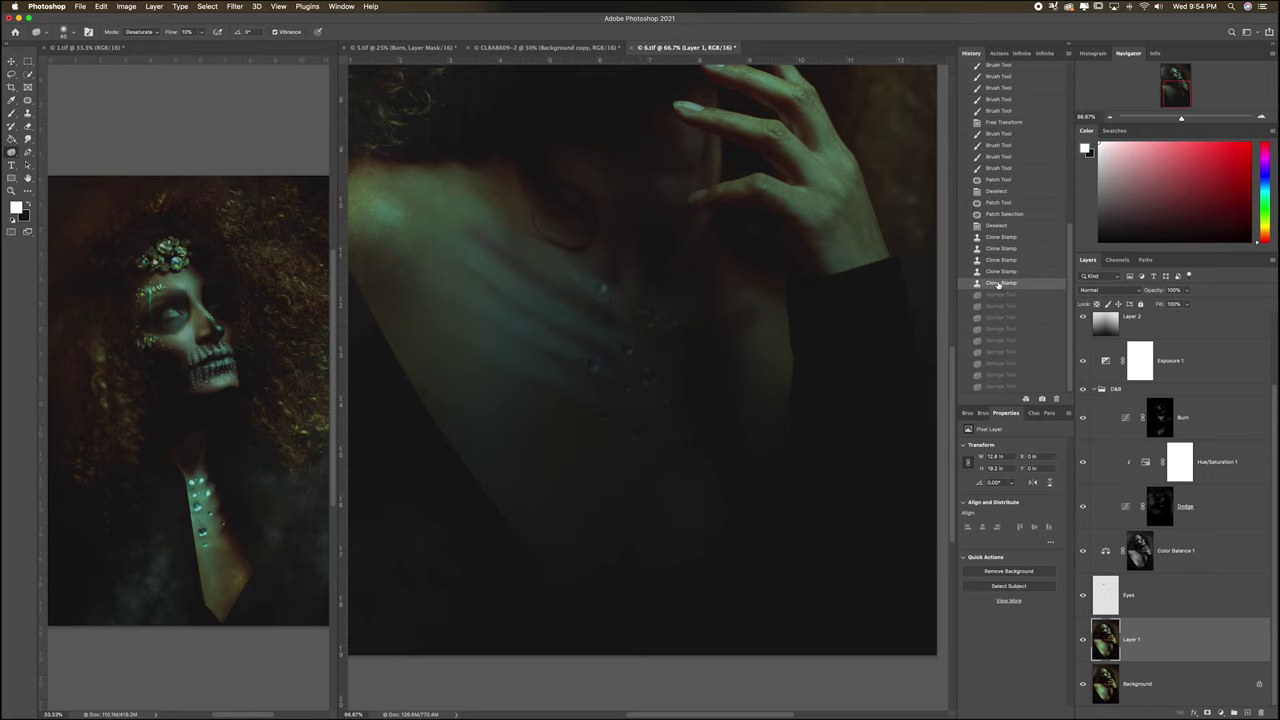
click(1007, 386)
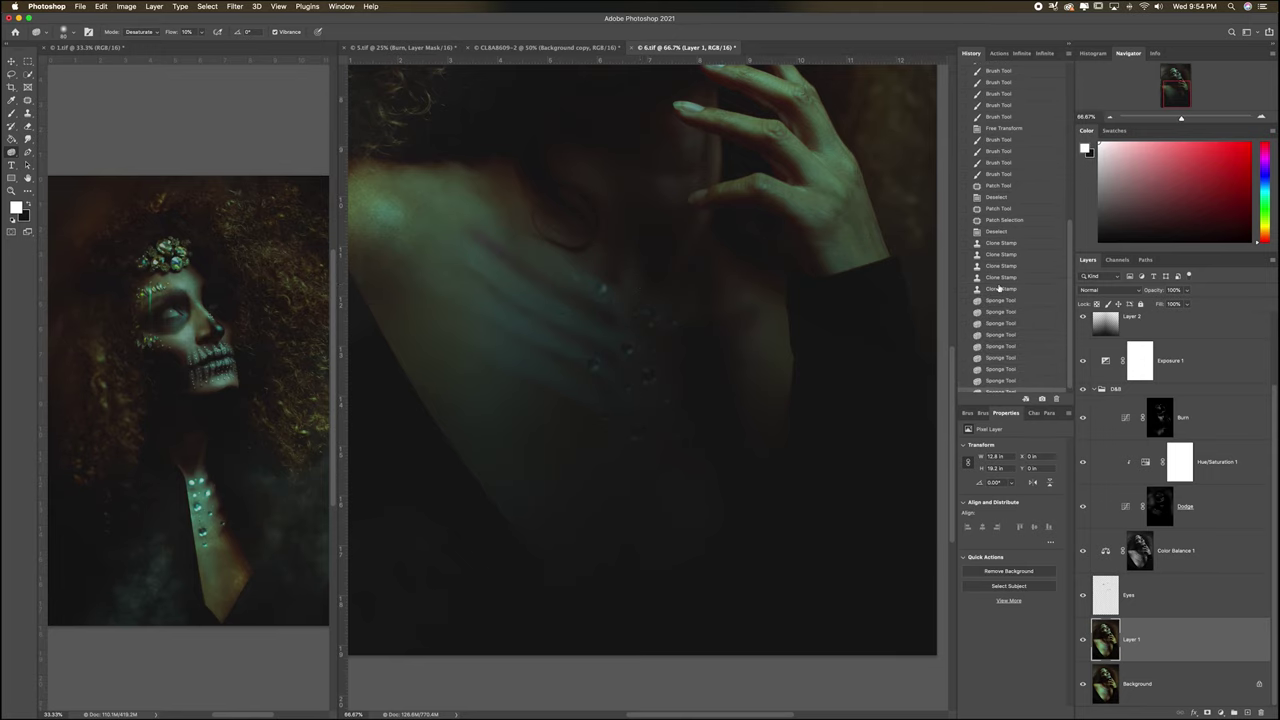
click(1001, 291)
key(super+z)
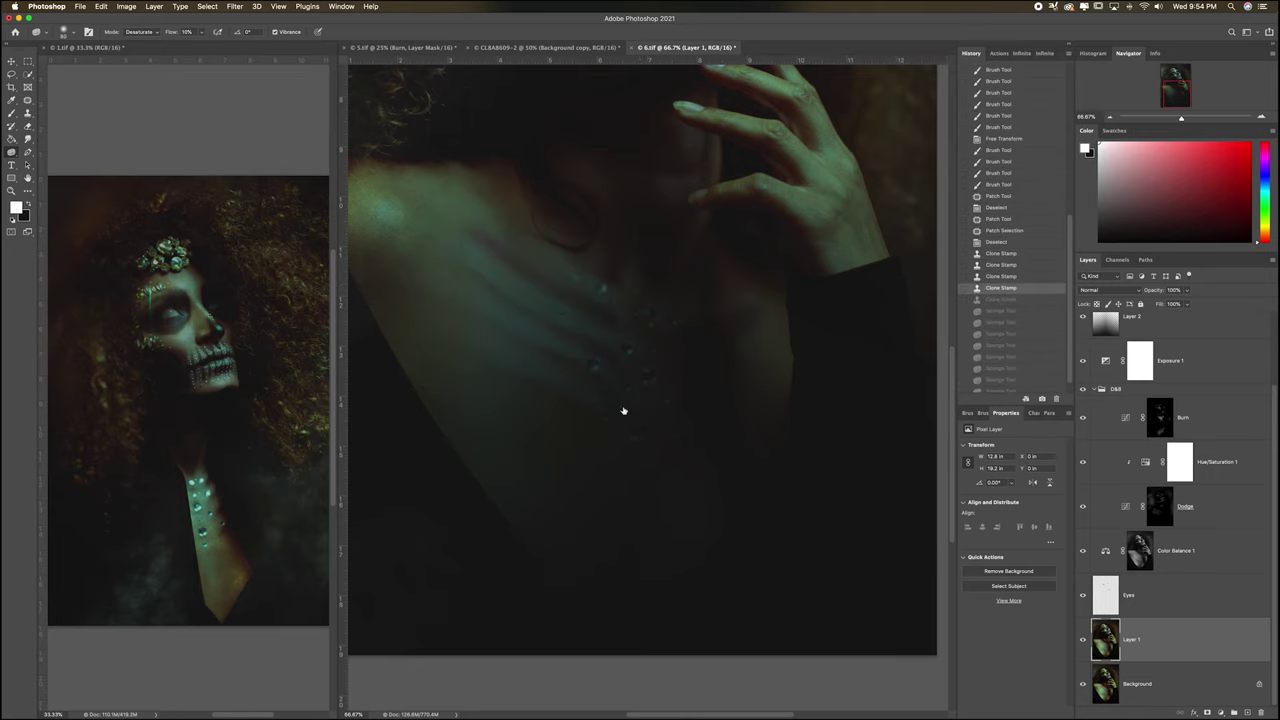
Step: Compare the chest with and without Layer 1 and examine the face, hand and chest
scroll(628, 414, up, 1)
scroll(945, 291, down, 6)
click(1085, 644)
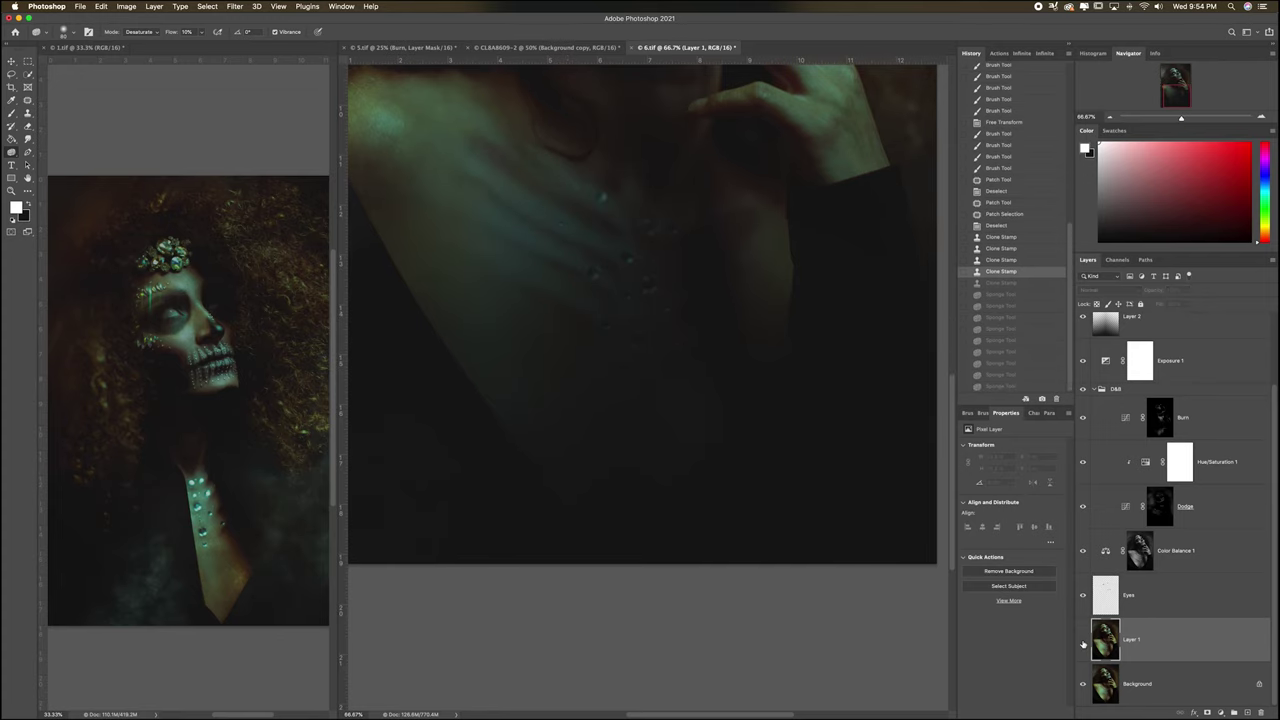
scroll(726, 466, up, 5)
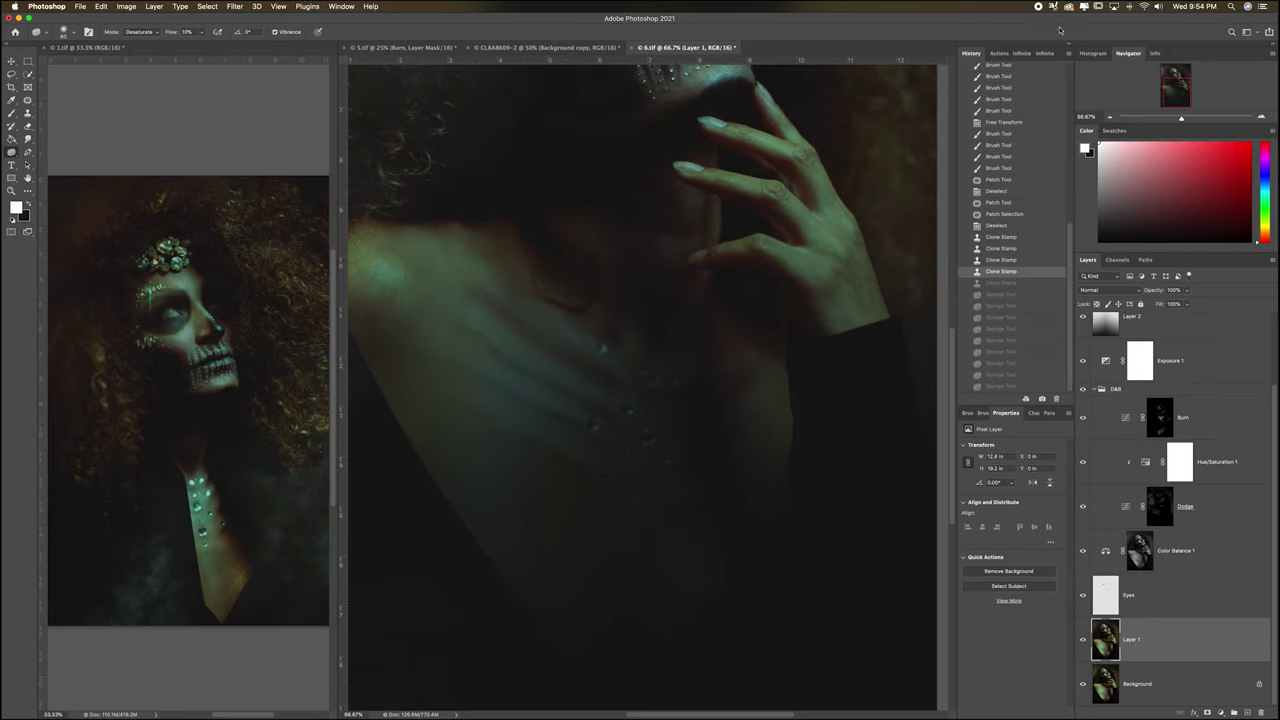
scroll(792, 110, up, 6)
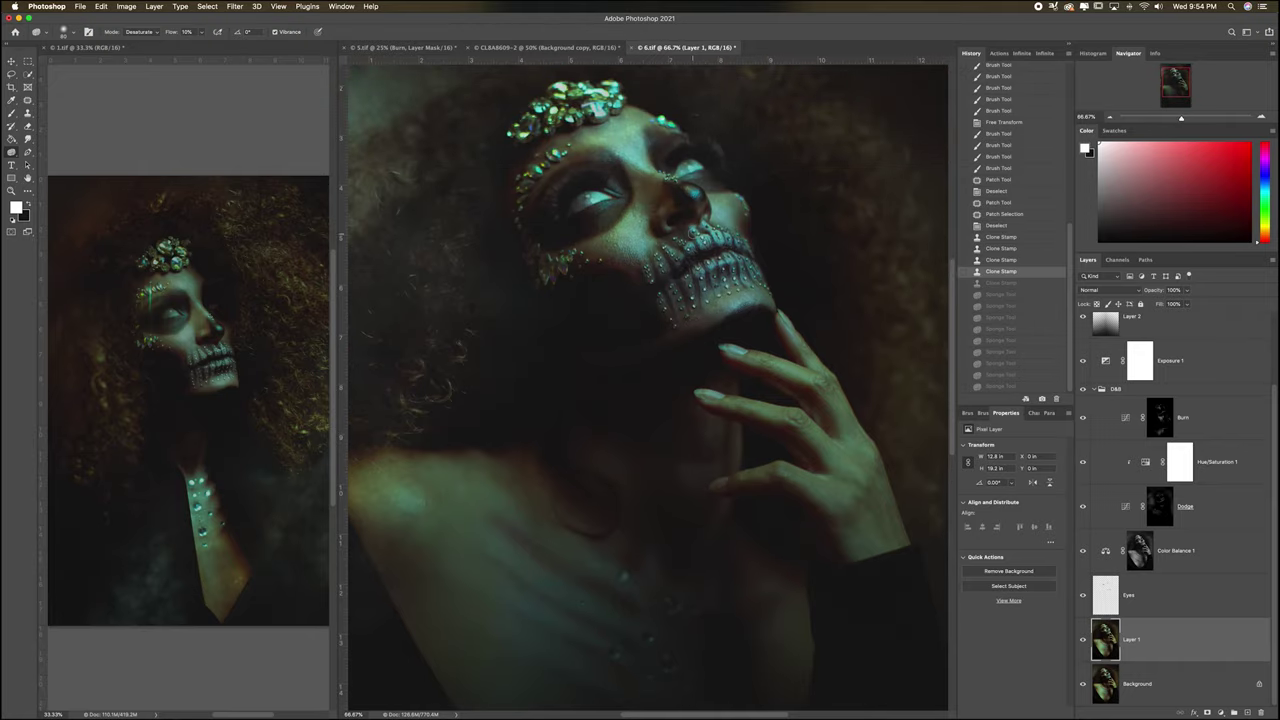
scroll(692, 233, down, 6)
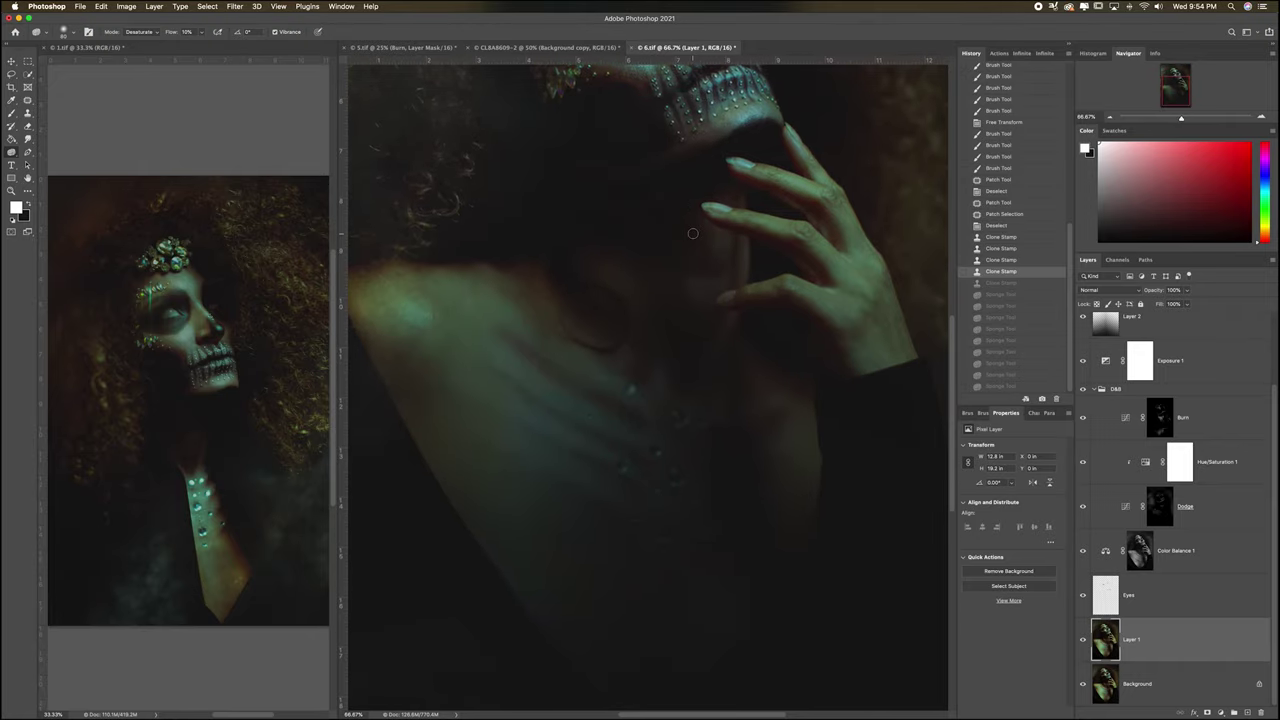
Step: Try another Clone Stamp stroke on the chest and undo the cloning on Layer 1
key(s)
alt+click(531, 355)
mouse_move(536, 358)
mouse_down()
mouse_move(516, 341)
mouse_move(546, 366)
mouse_up()
key(super+z)
key(super+z)
key(super+z)
key(super+z)
Step: Paint black at 1% flow around the chest gems on the Burn layer mask
click(1159, 417)
key(super+z)
key(b)
key(x)
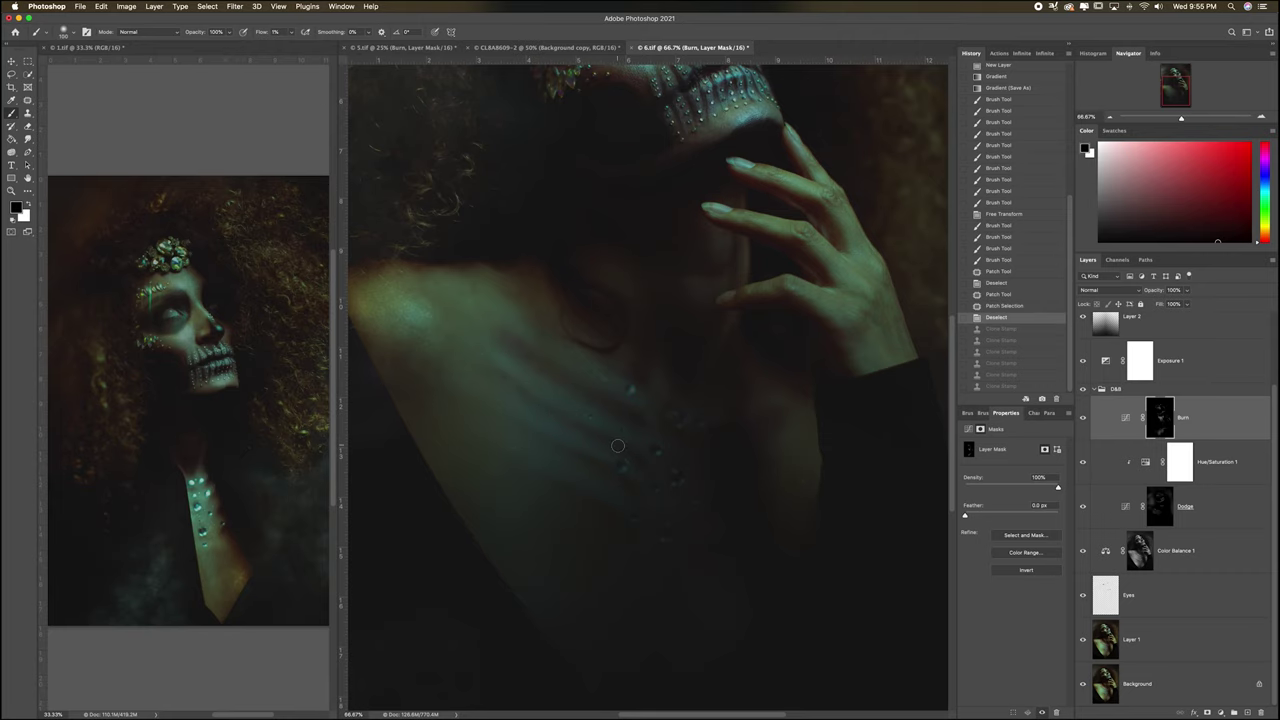
drag(618, 446, 630, 441)
drag(630, 441, 642, 436)
Step: Paint white over the chest streaks on the Burn layer mask
key(x)
drag(637, 308, 565, 318)
drag(495, 461, 508, 468)
drag(500, 462, 514, 470)
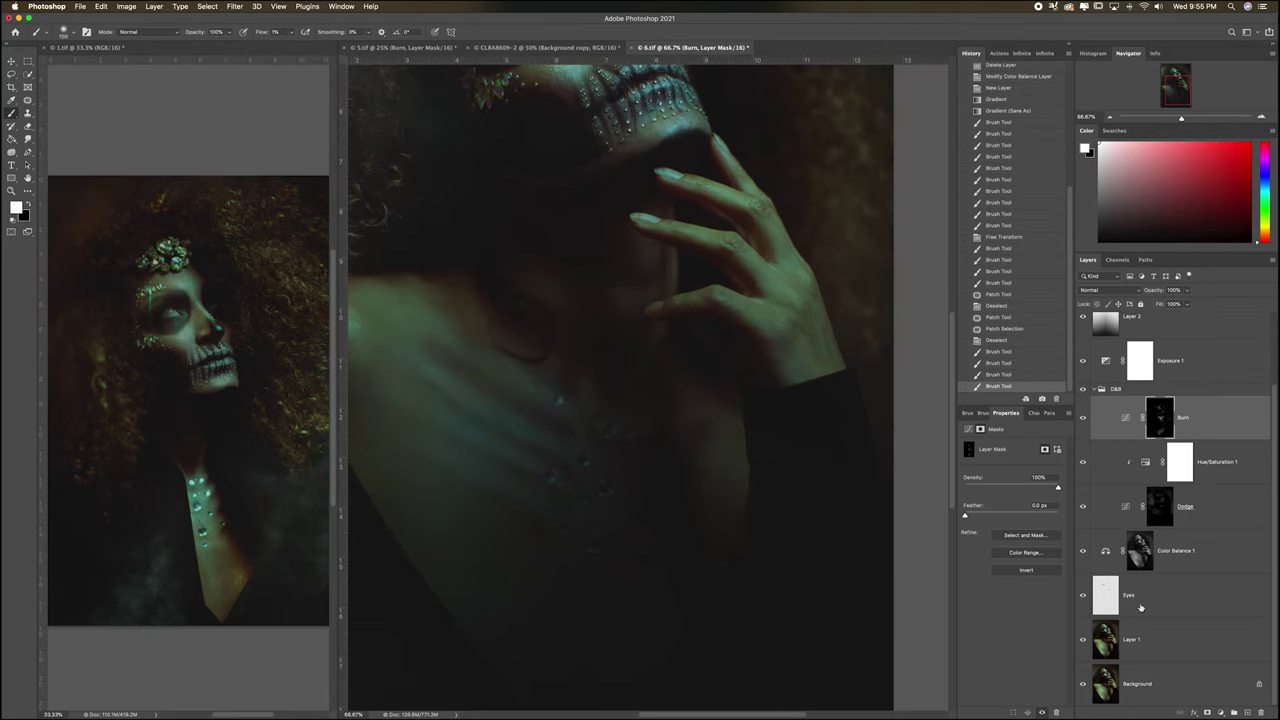
Step: Run the Liquify filter on Layer 1, viewing the whole portrait, and apply it
click(1143, 634)
click(236, 6)
click(253, 103)
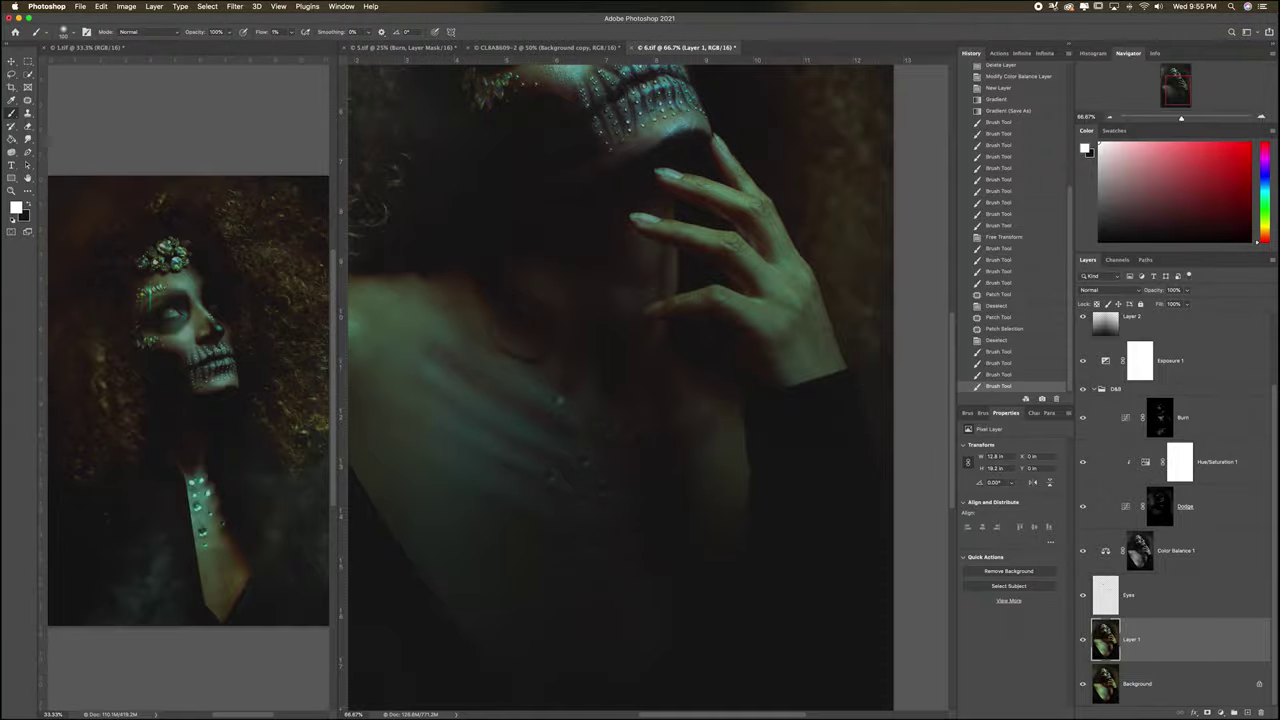
key(super+minus)
key(super+minus)
key(super+minus)
key(super+minus)
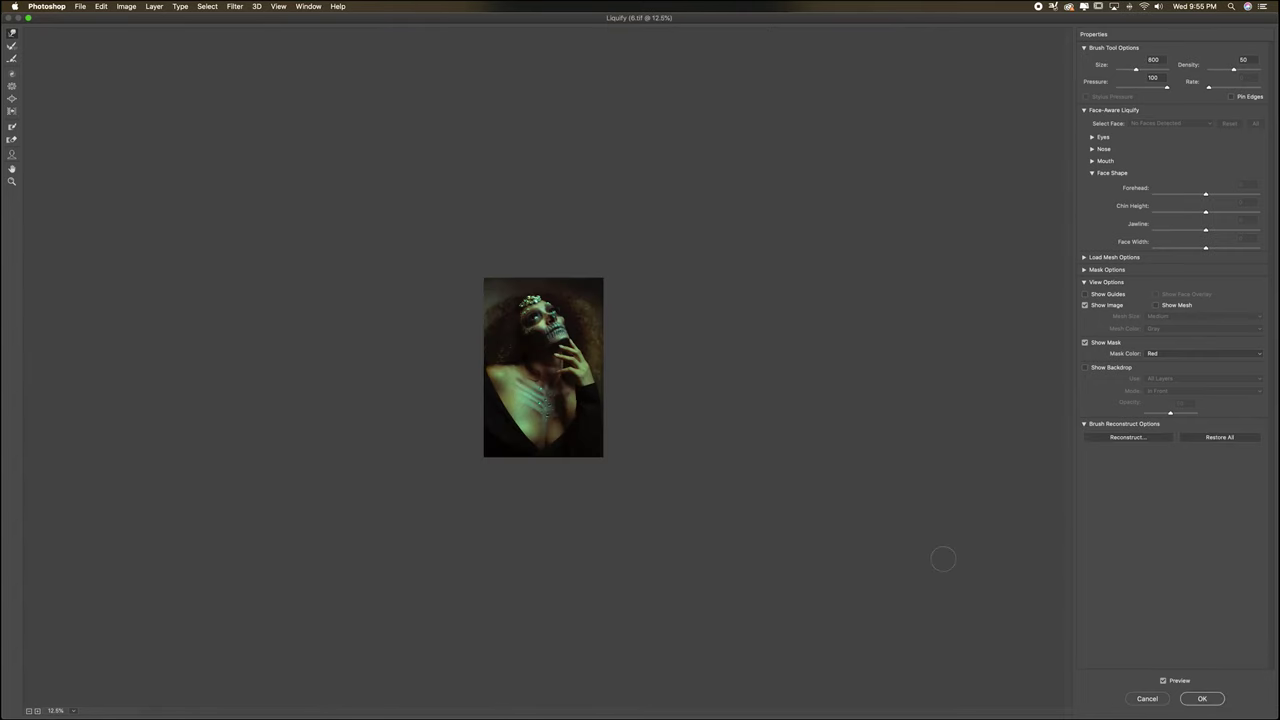
click(1203, 698)
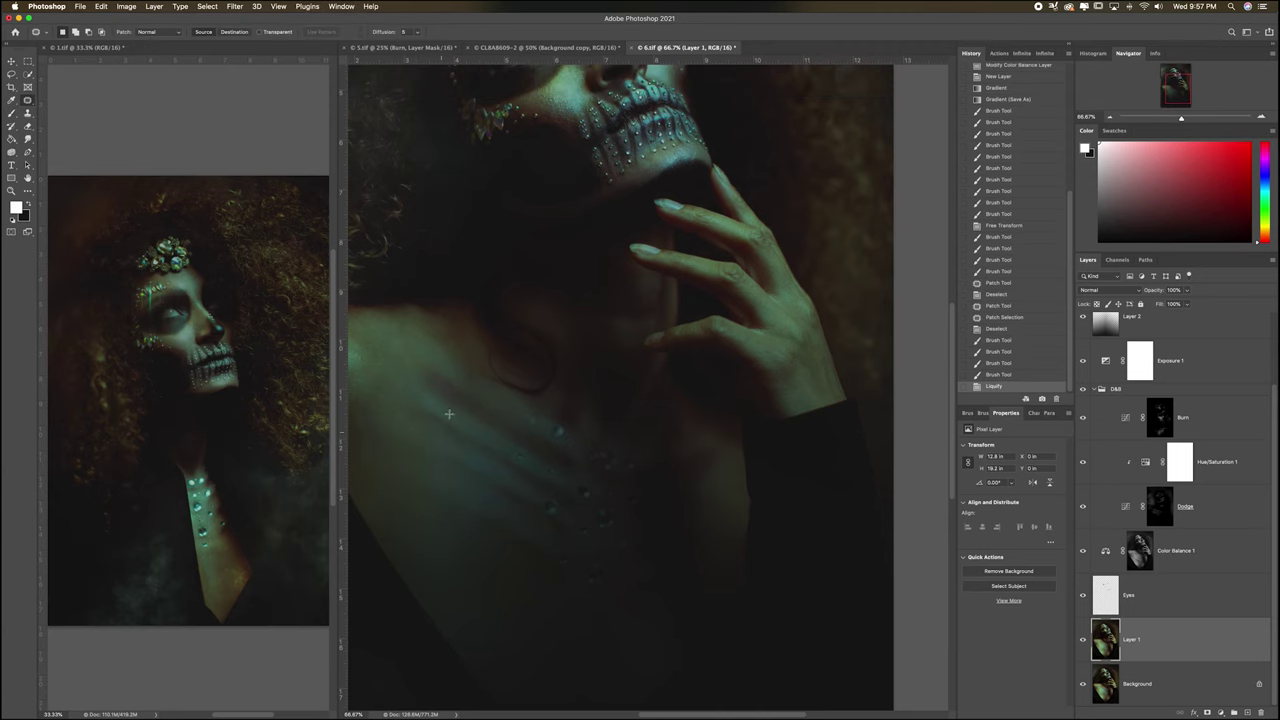
Step: Patch the dark streaks on the upper chest of Layer 1 with nearby skin in several small selections
mouse_move(456, 407)
mouse_down()
mouse_move(404, 370)
mouse_move(468, 412)
mouse_up()
key(super+d)
mouse_move(440, 396)
mouse_down()
mouse_move(498, 434)
mouse_move(484, 425)
mouse_up()
key(super+d)
drag(468, 419, 477, 432)
key(ctrl+d)
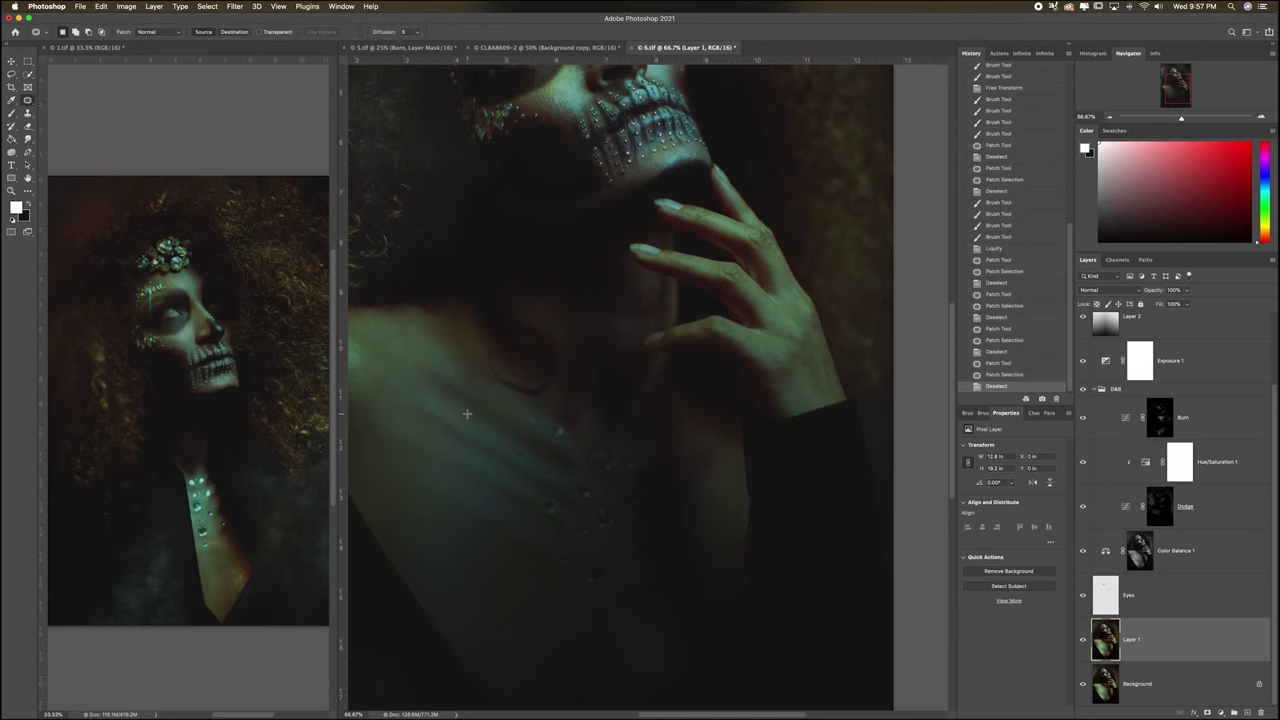
Step: Free-transform Layer 2's gradient so its sides match the canvas width and its top edge reaches up to the headpiece
scroll(540, 437, down, 3)
key(super+minus)
key(super+minus)
key(super+minus)
key(super+minus)
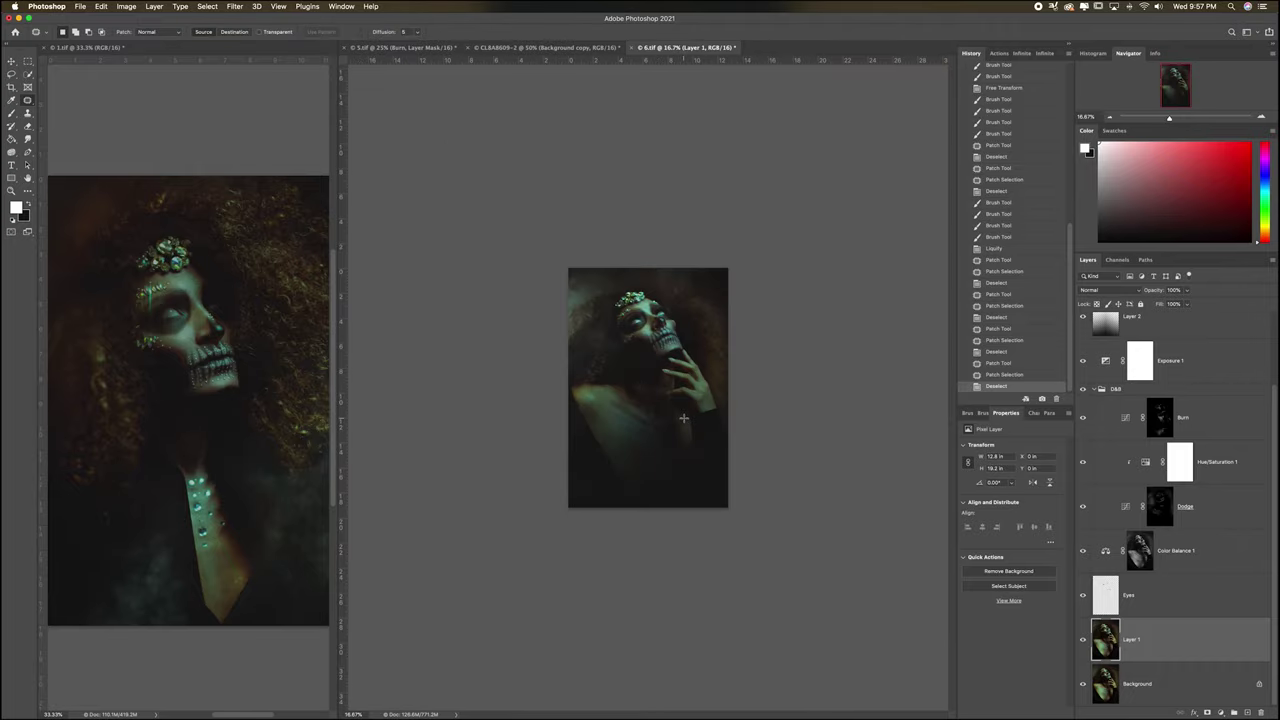
click(1146, 328)
key(super+t)
drag(553, 417, 567, 418)
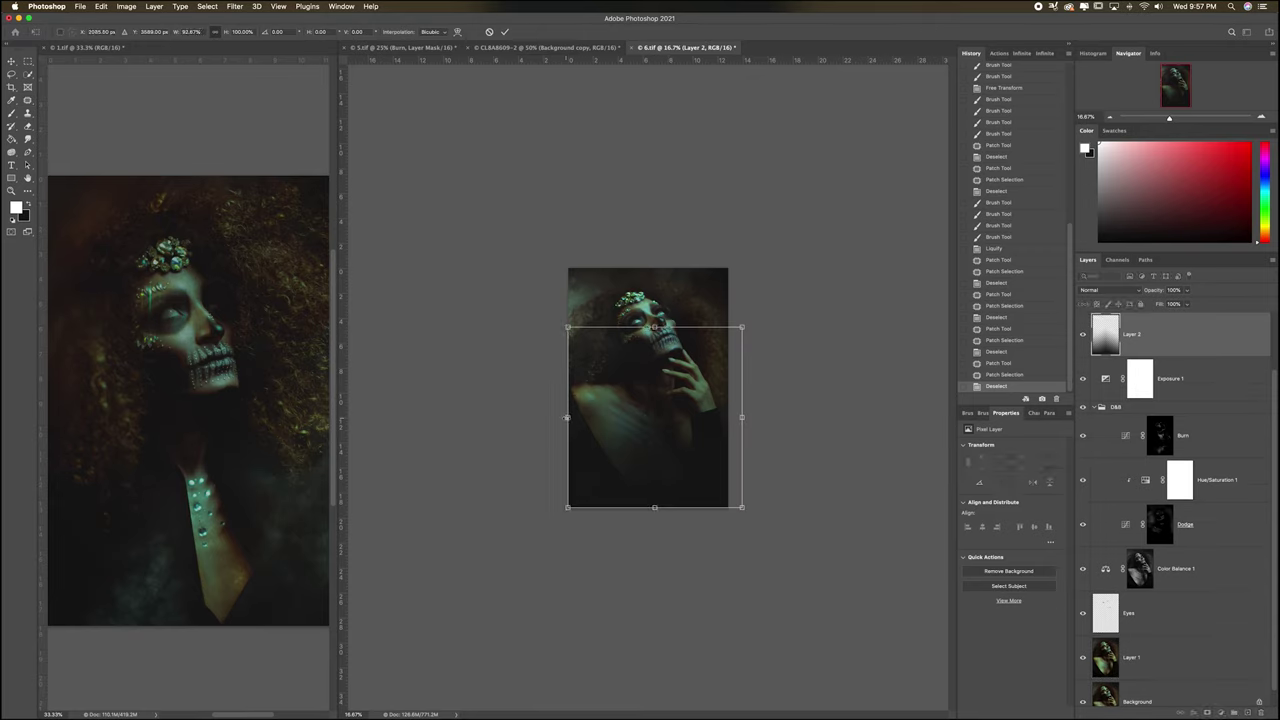
drag(741, 417, 728, 417)
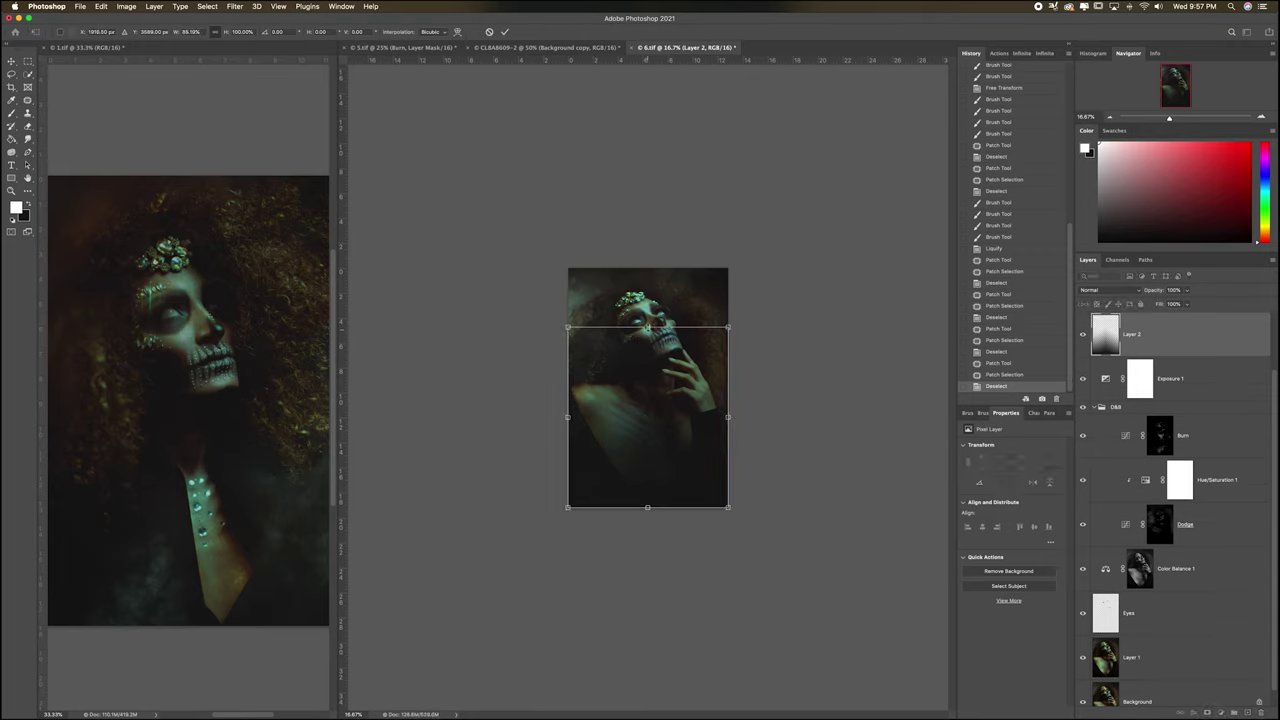
drag(647, 326, 647, 294)
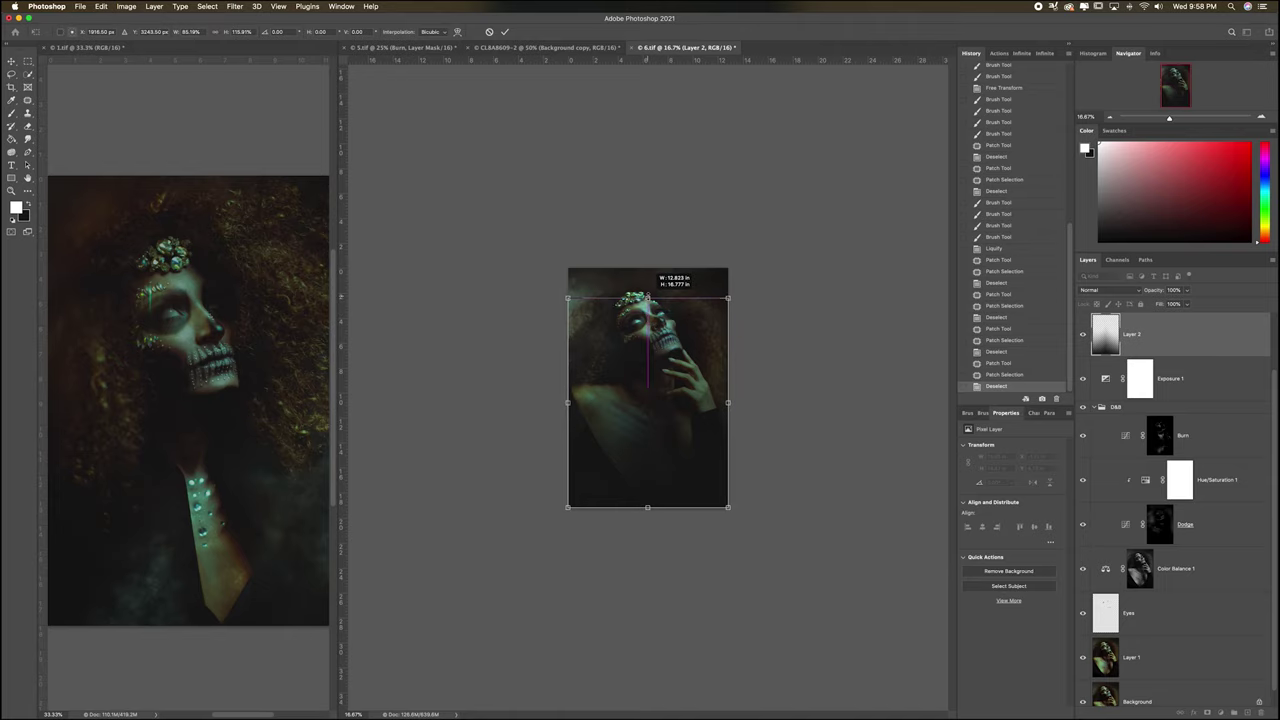